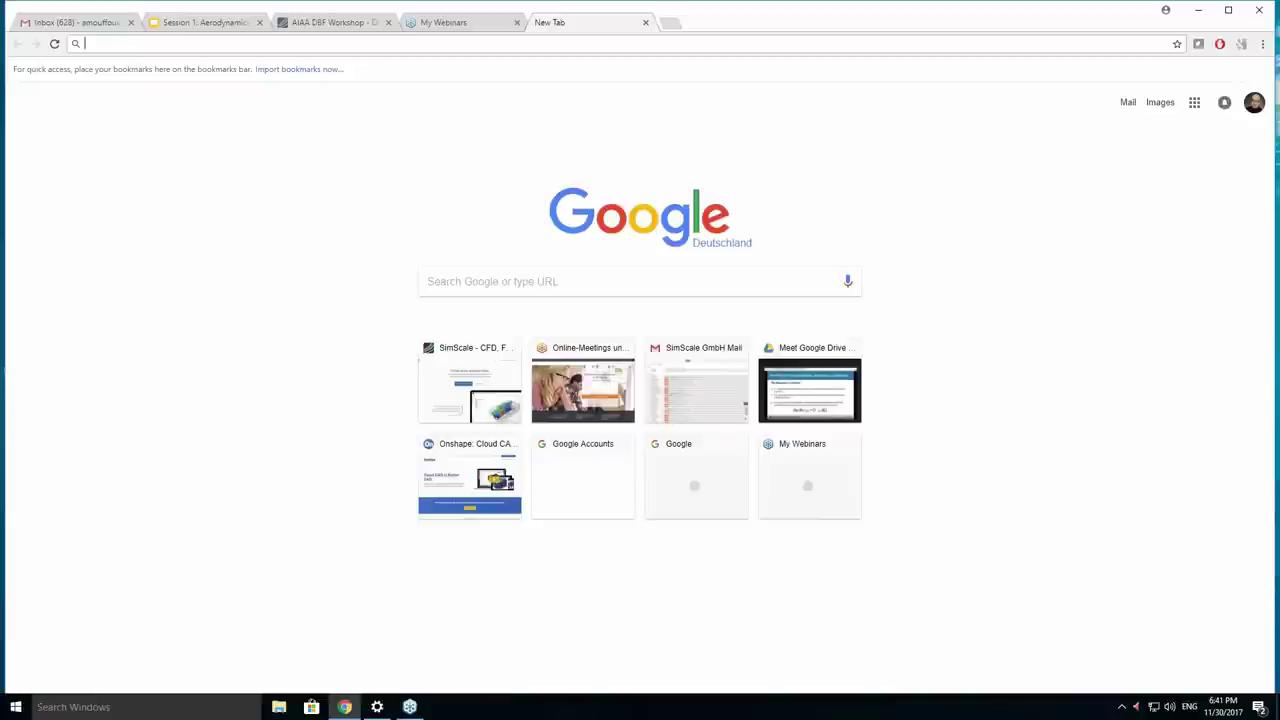
pyautogui.write('sis')
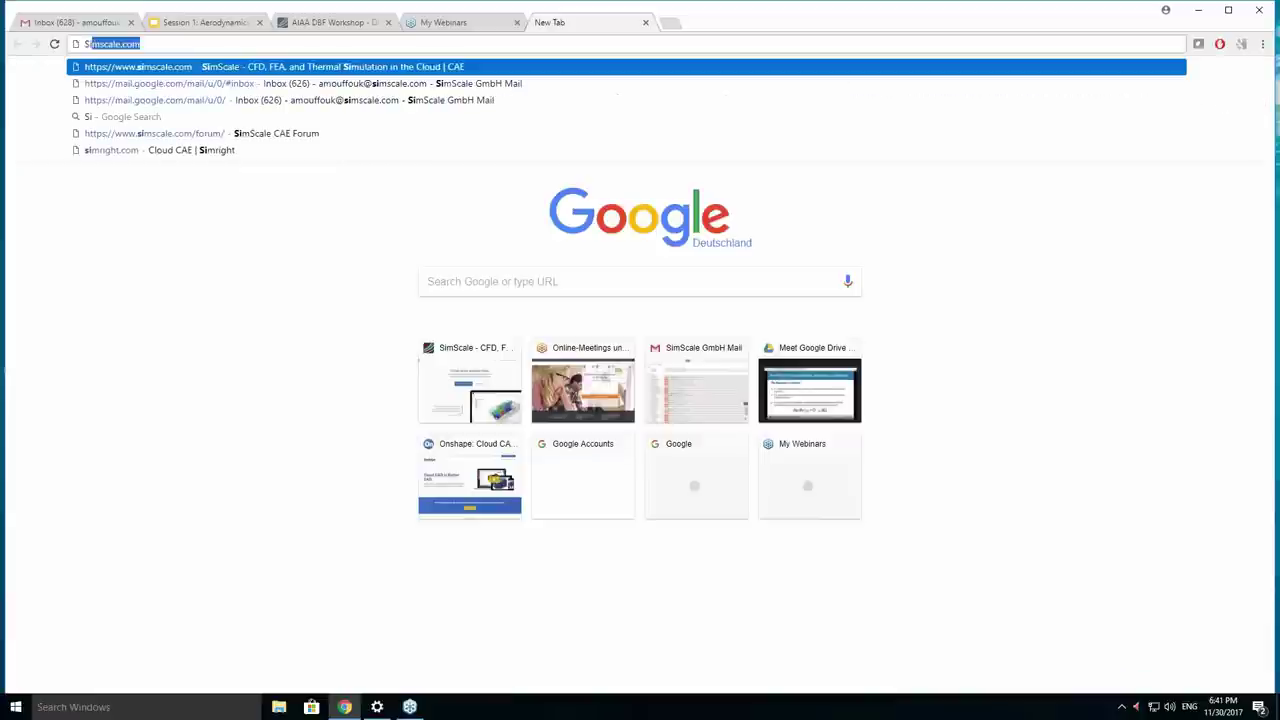
pyautogui.write('mcale.')
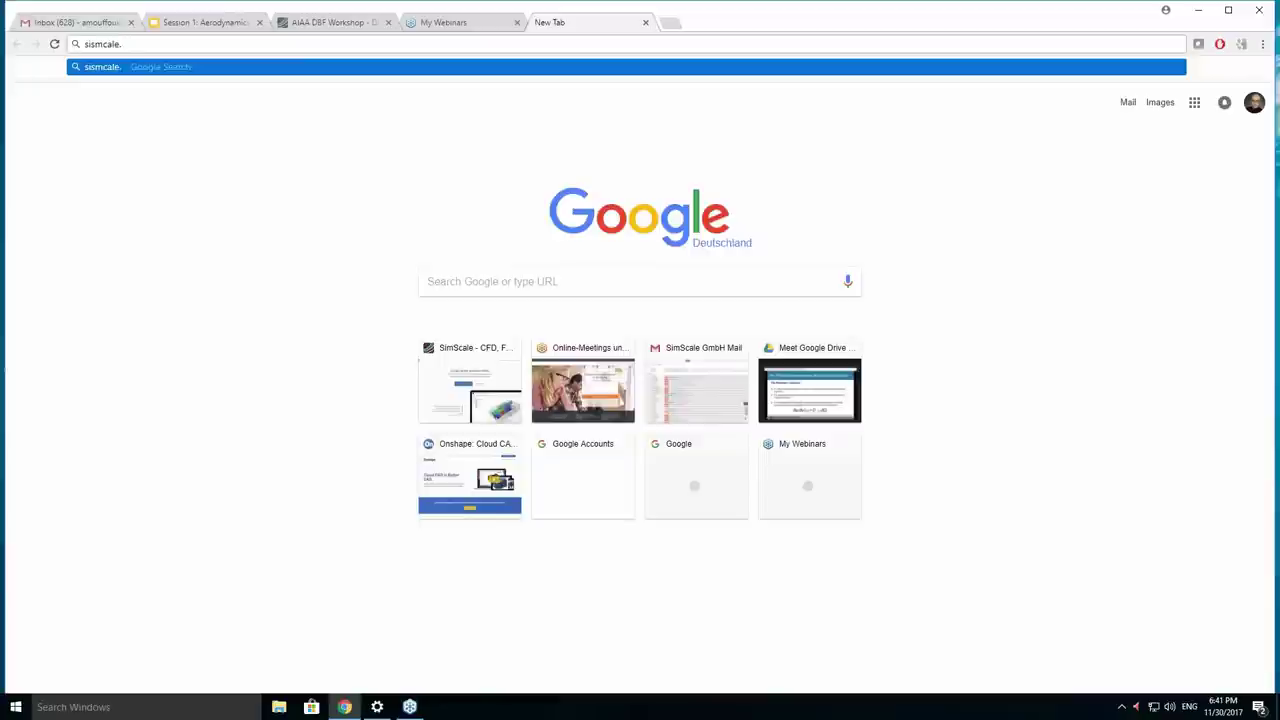
pyautogui.write('com')
pyautogui.press('Return')
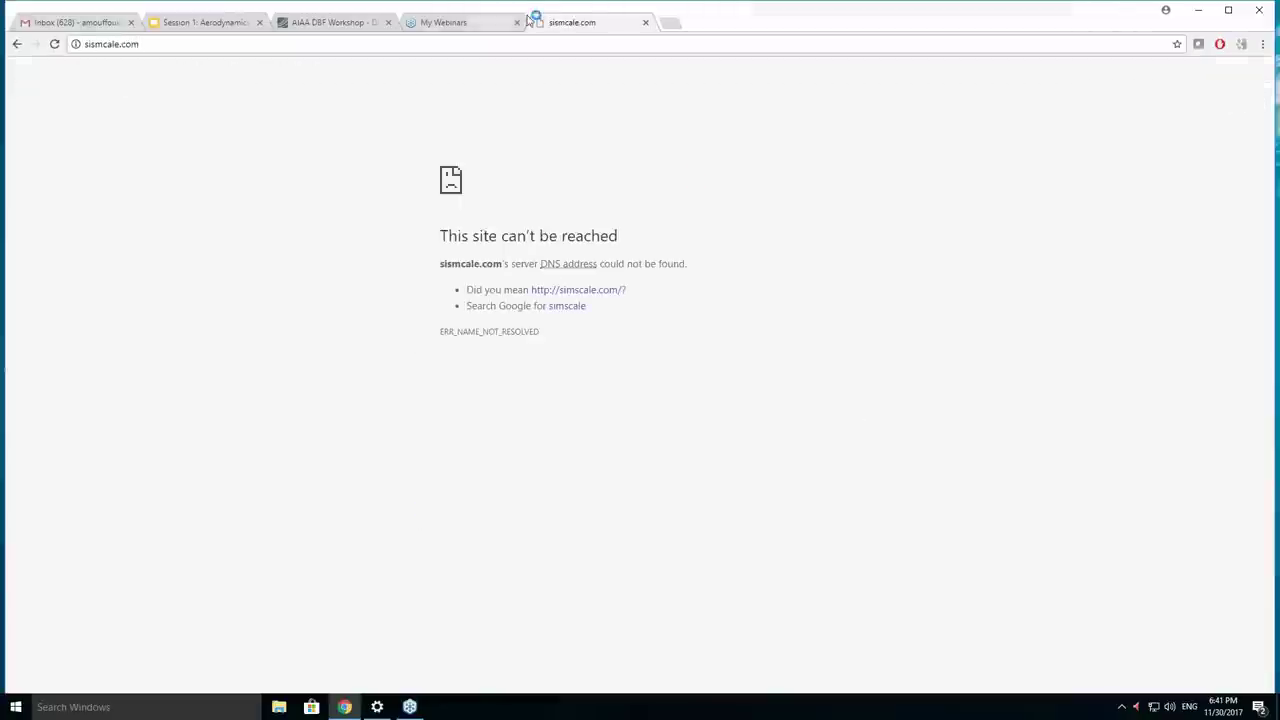
pyautogui.click(412, 44)
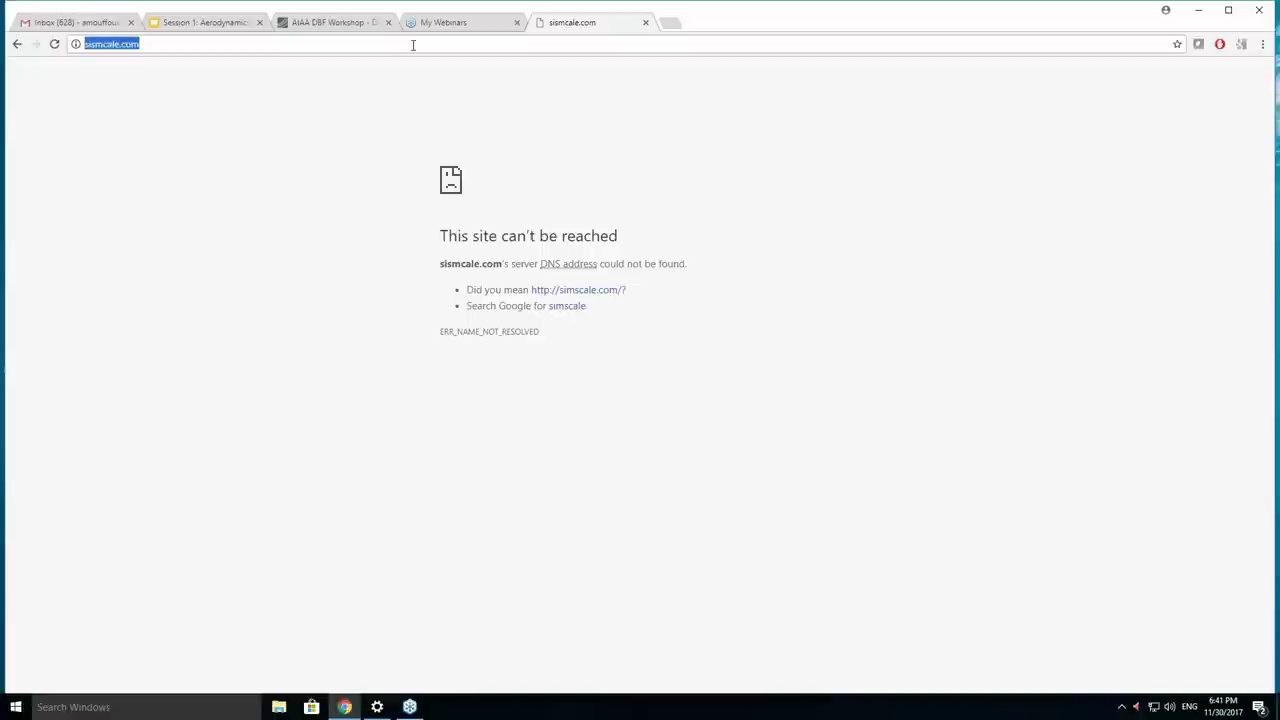
pyautogui.write('simscale')
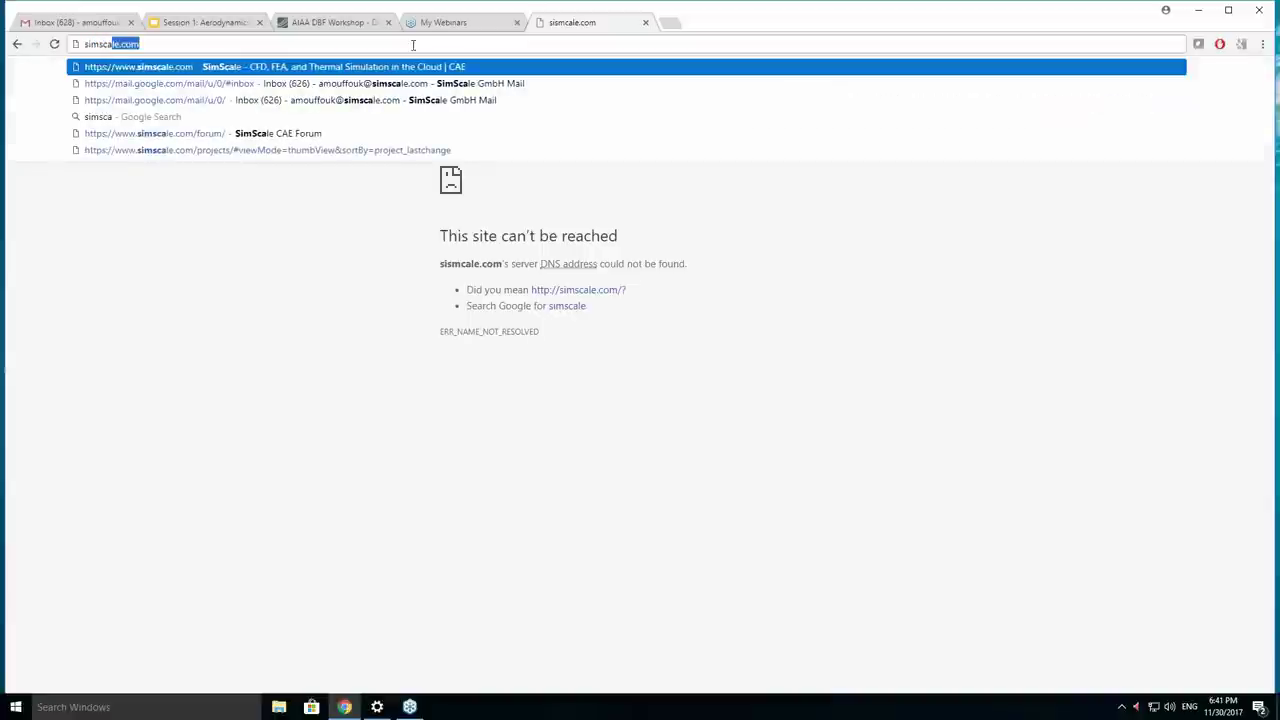
pyautogui.press('Return')
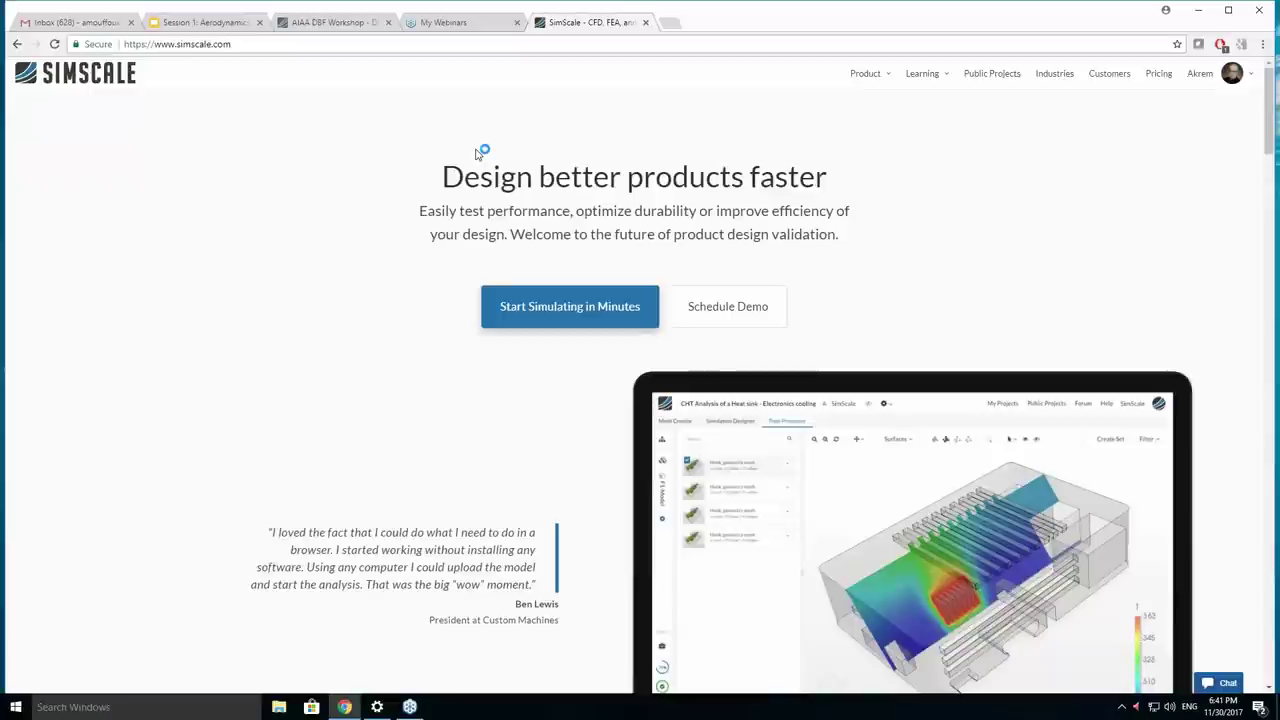
# Start simulating from the home page, then cancel the free-account signup form.
pyautogui.click(516, 318)
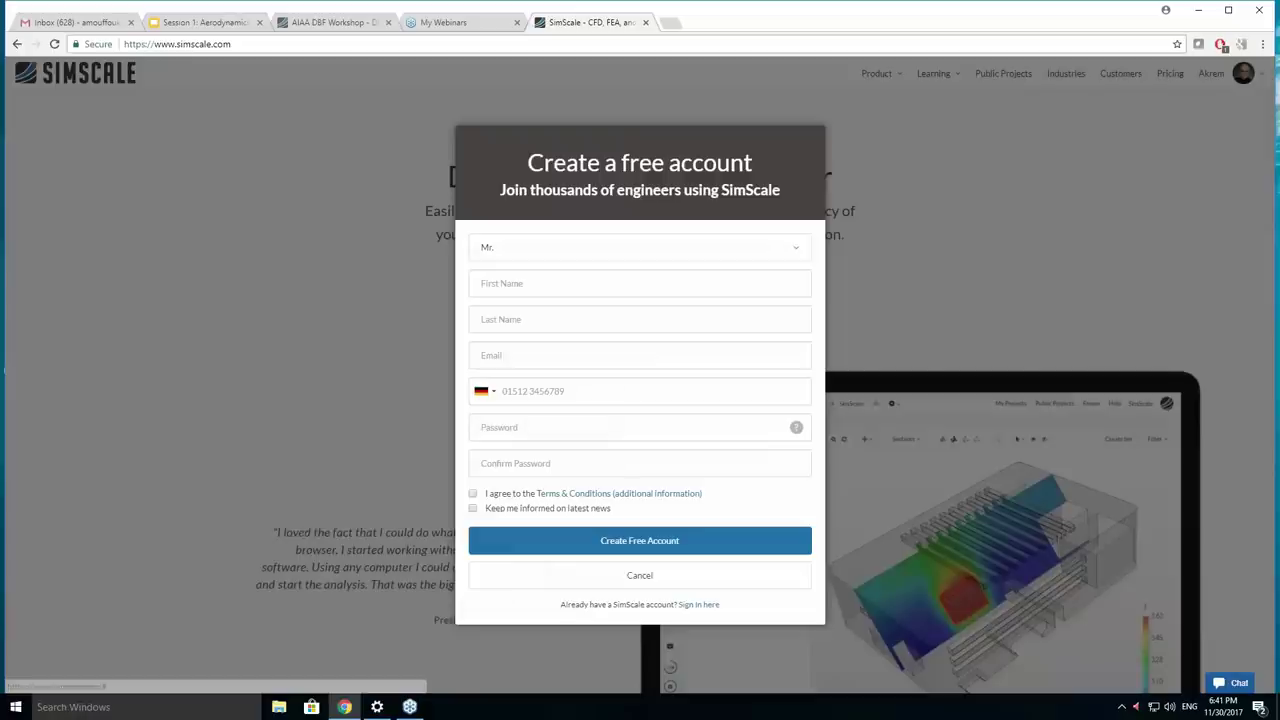
pyautogui.click(499, 282)
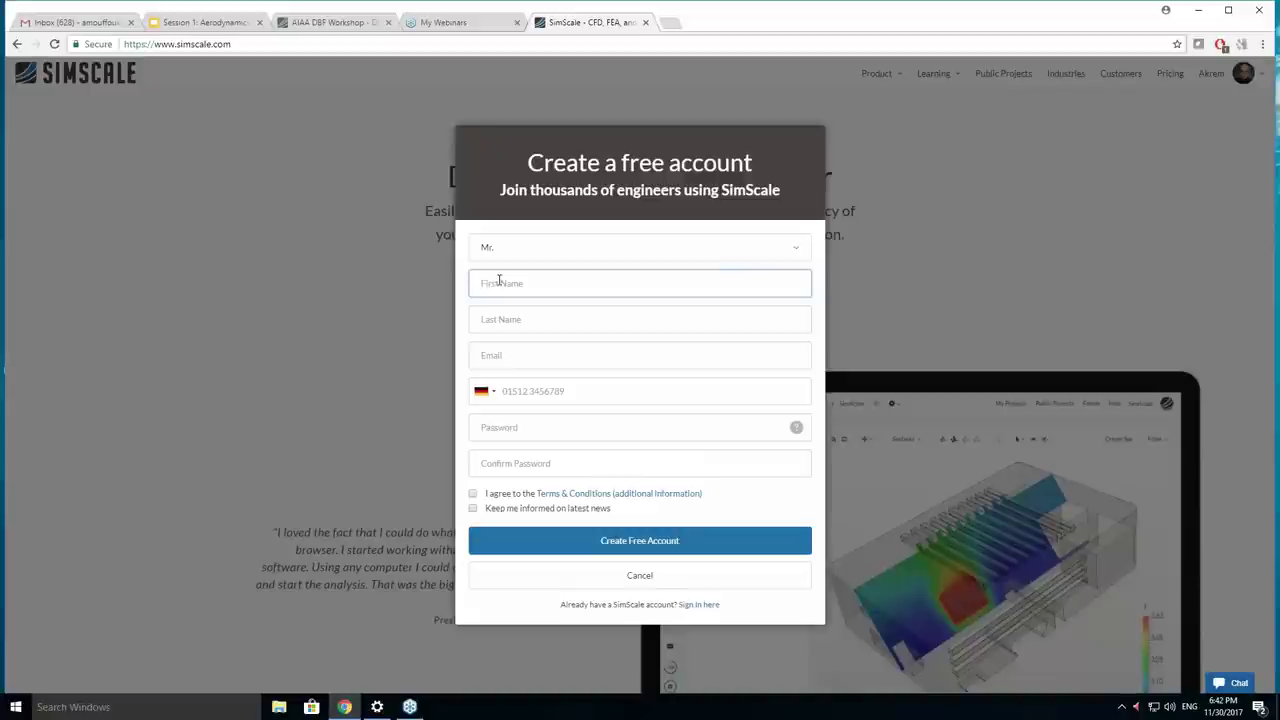
pyautogui.click(610, 577)
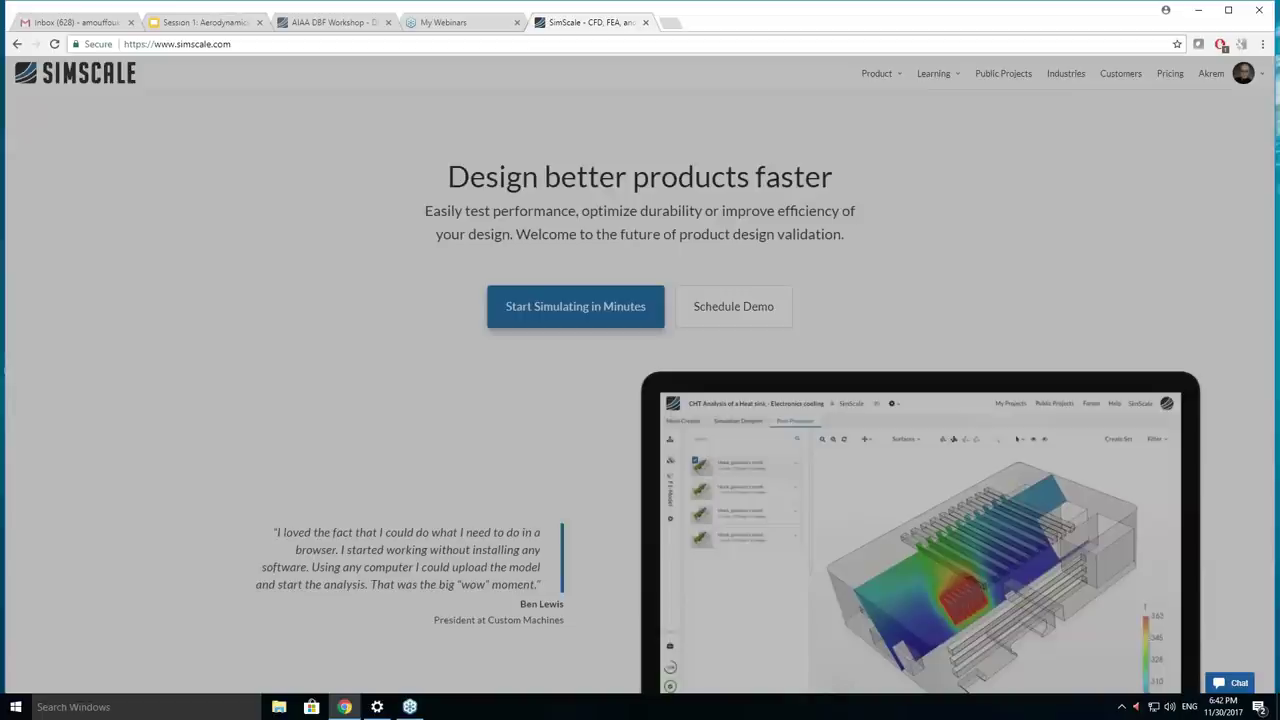
# Log out and sign back in with the workshop account's username and password.
pyautogui.moveTo(1228, 73)
pyautogui.click(1167, 176)
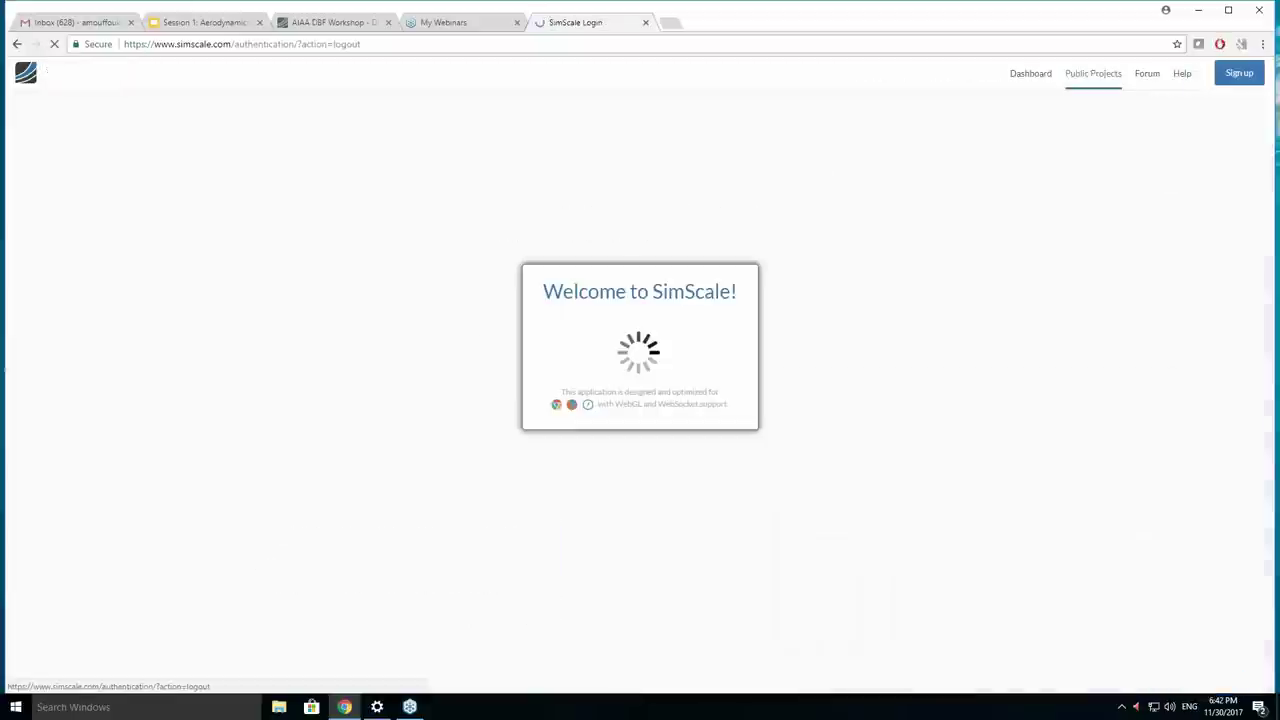
pyautogui.click(634, 352)
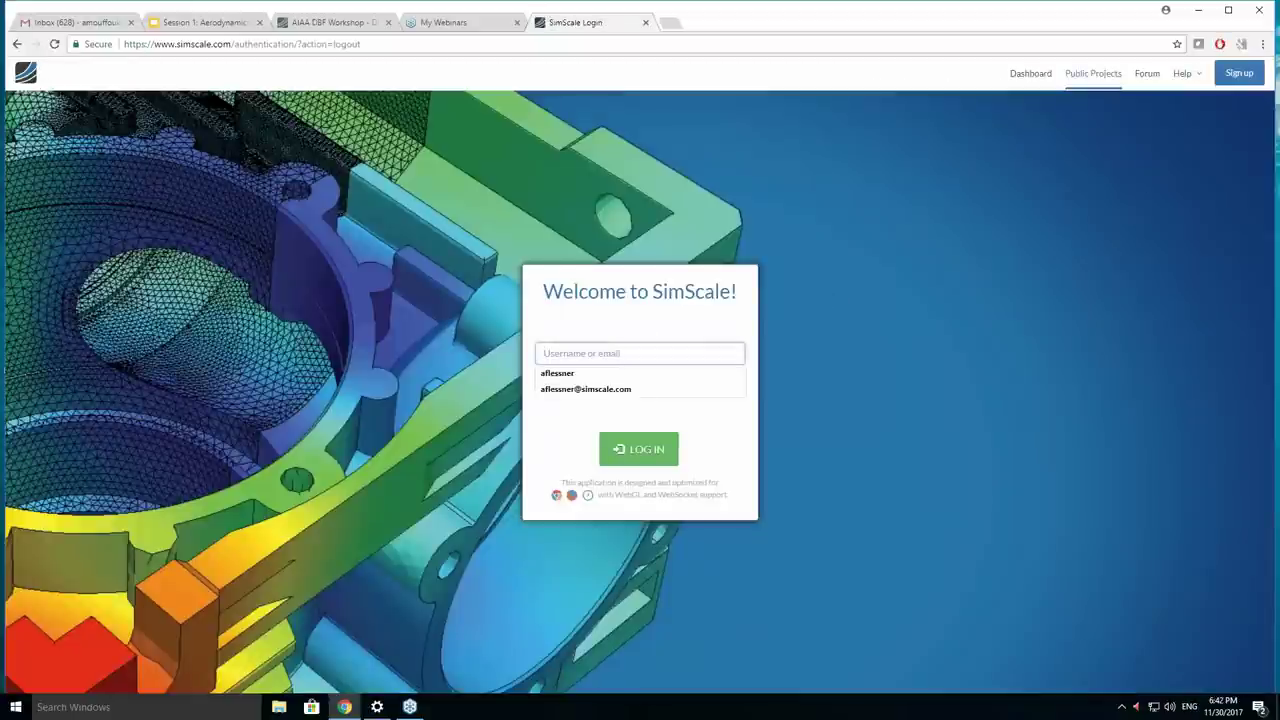
pyautogui.write('Akrem')
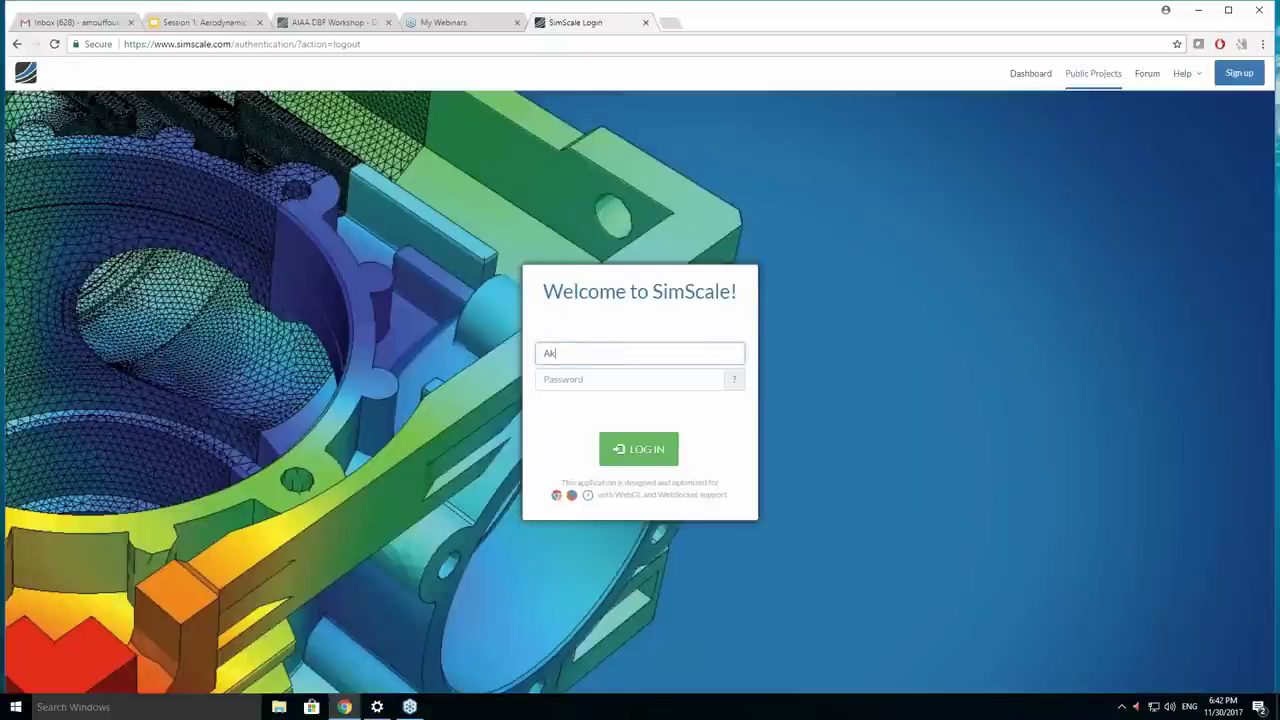
pyautogui.click(630, 379)
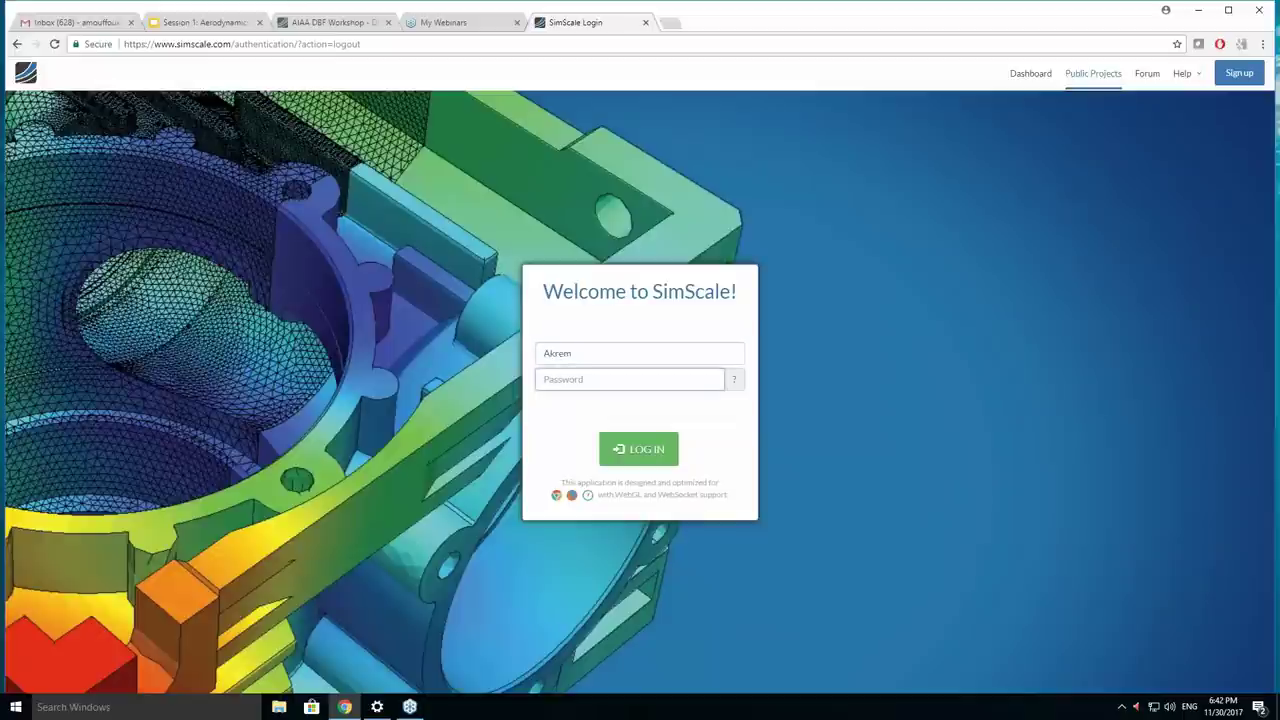
pyautogui.write('********')
pyautogui.press('Return')
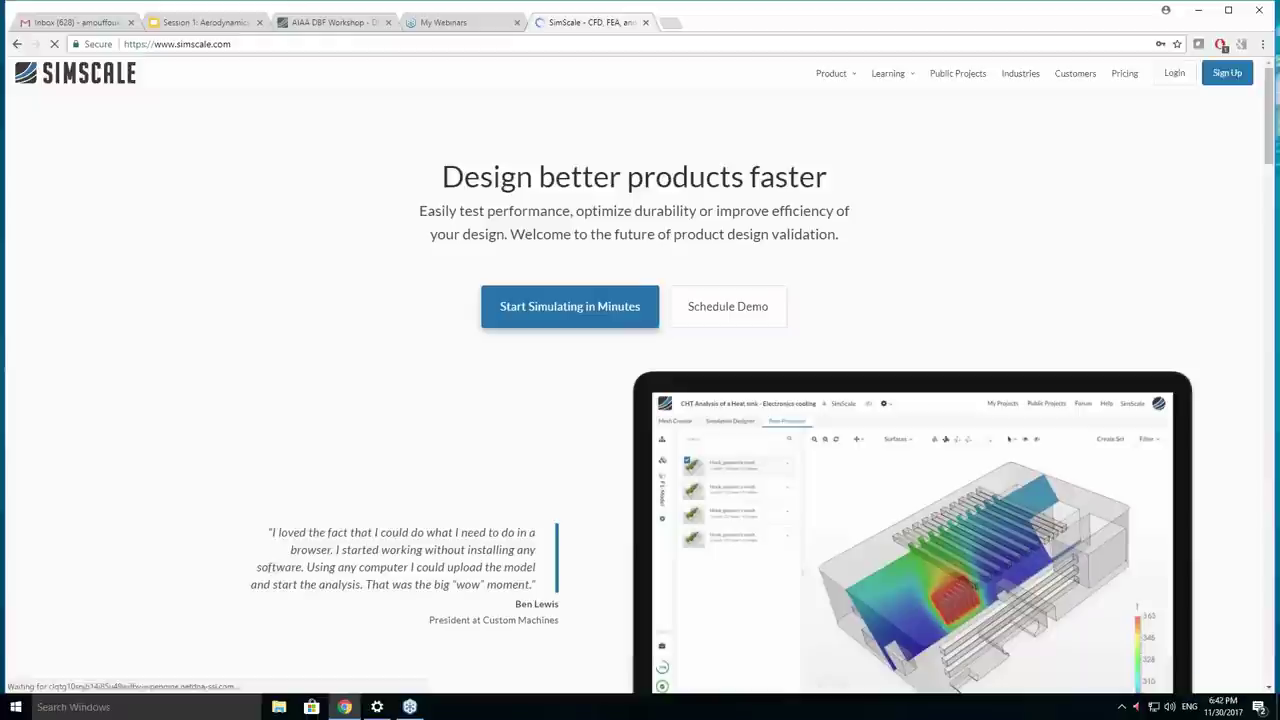
# Browse the project dashboard, the Public Projects page and the SimScale community forum.
pyautogui.click(1232, 75)
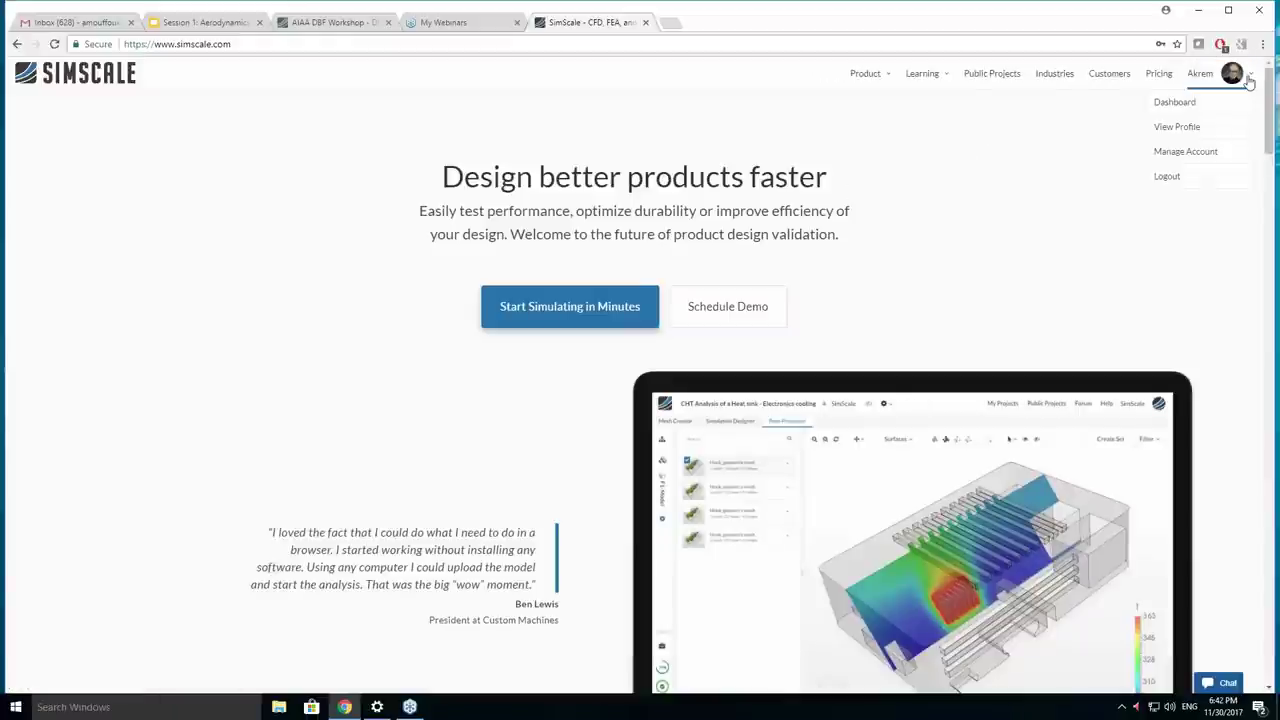
pyautogui.click(1195, 102)
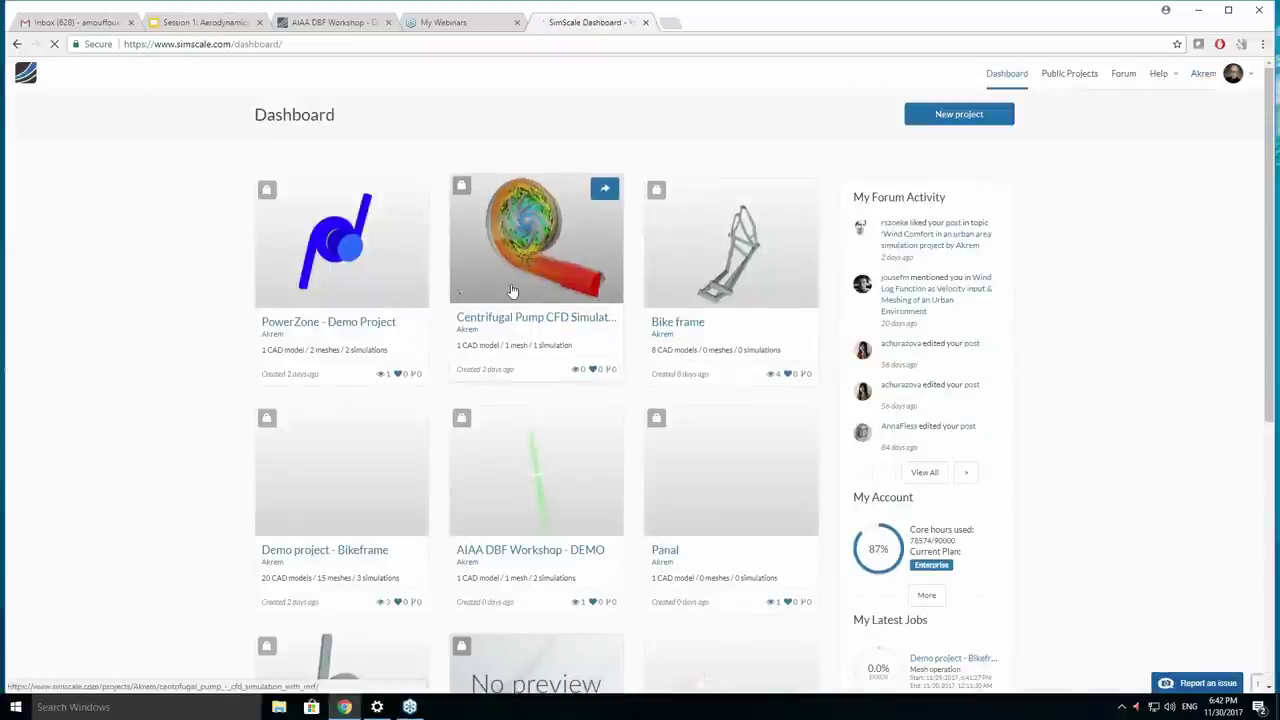
pyautogui.scroll(-2, 511, 290)
pyautogui.scroll(1, 511, 290)
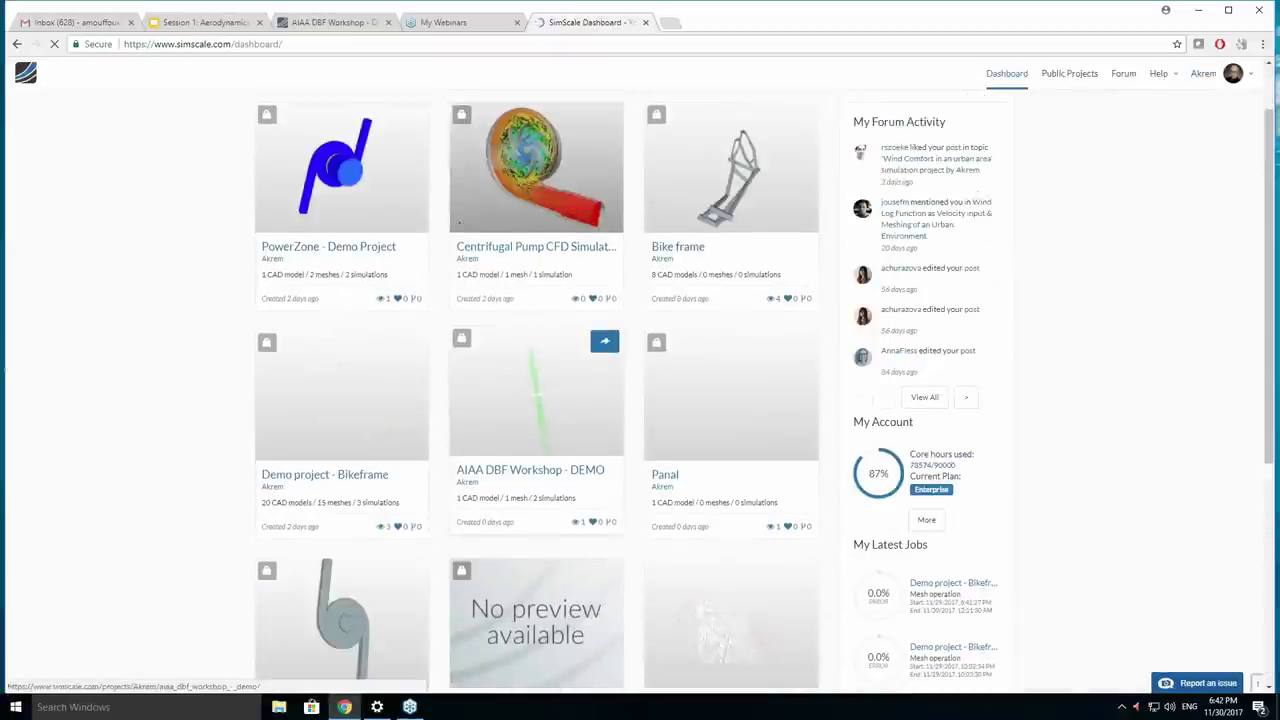
pyautogui.scroll(1, 536, 360)
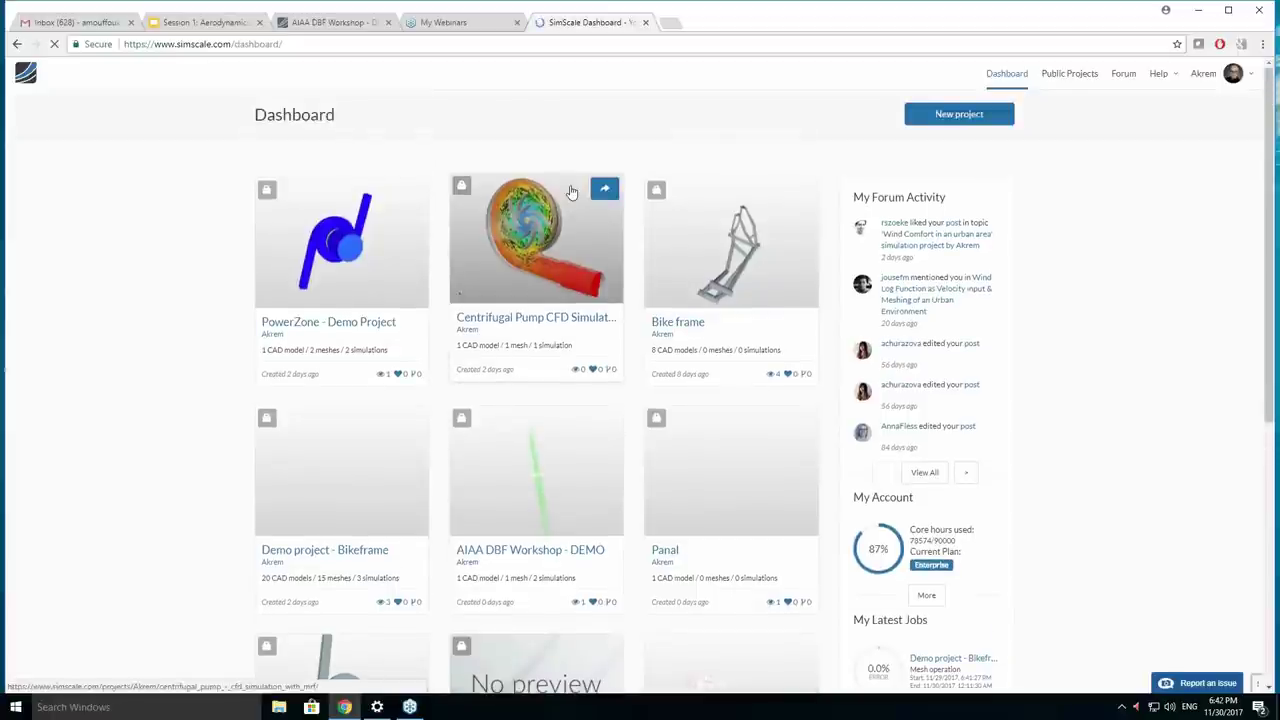
pyautogui.click(1063, 80)
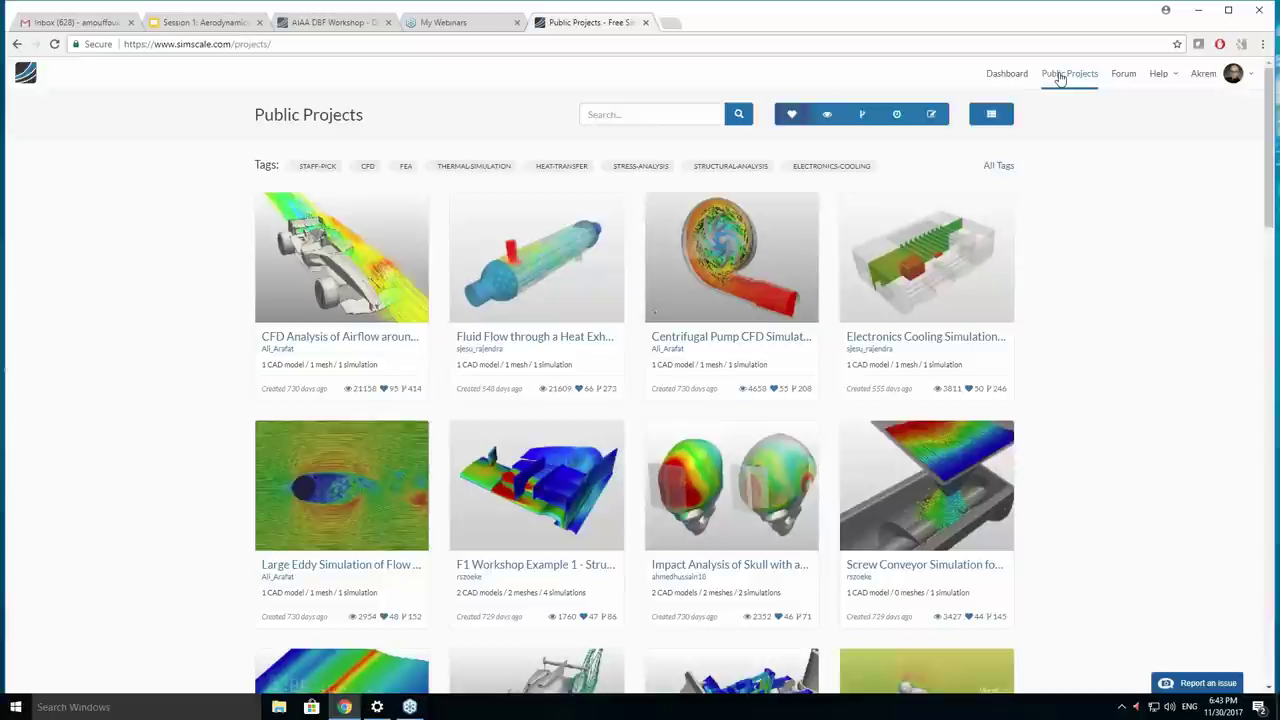
pyautogui.click(1116, 84)
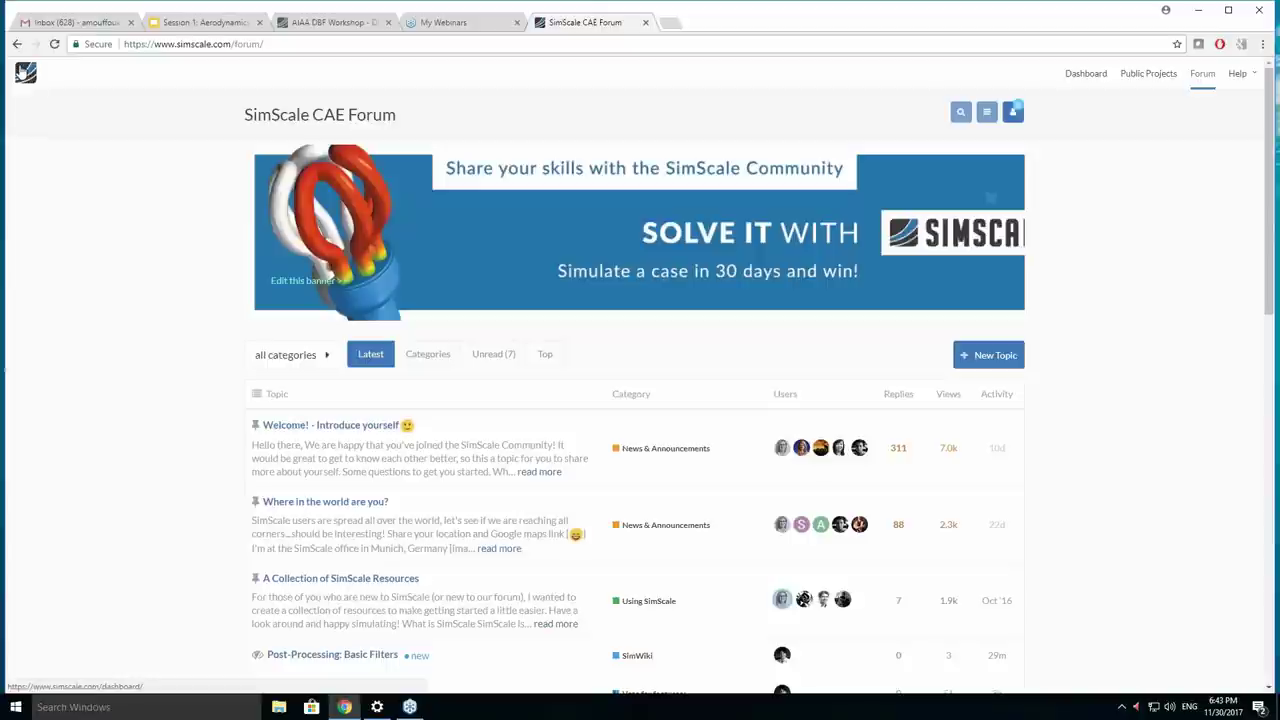
# Return to the dashboard and open the AIAA DBF Workshop - DEMO project in the workbench.
pyautogui.click(24, 72)
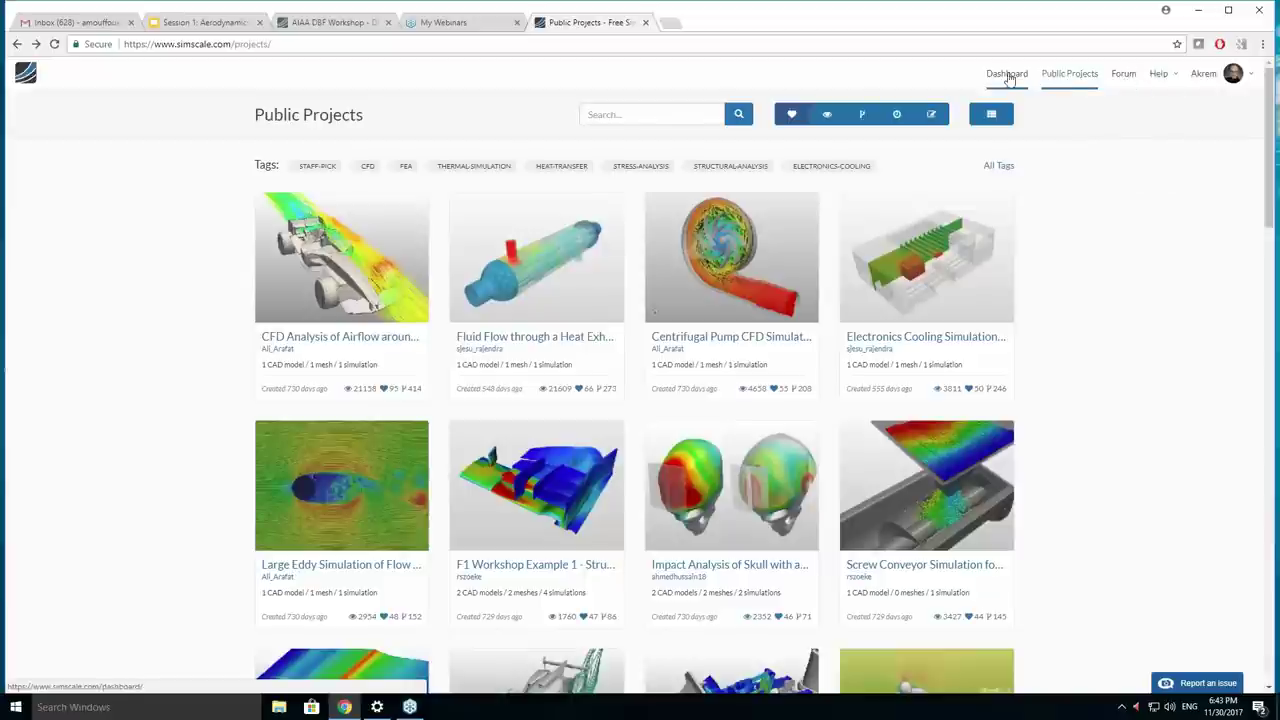
pyautogui.click(1008, 75)
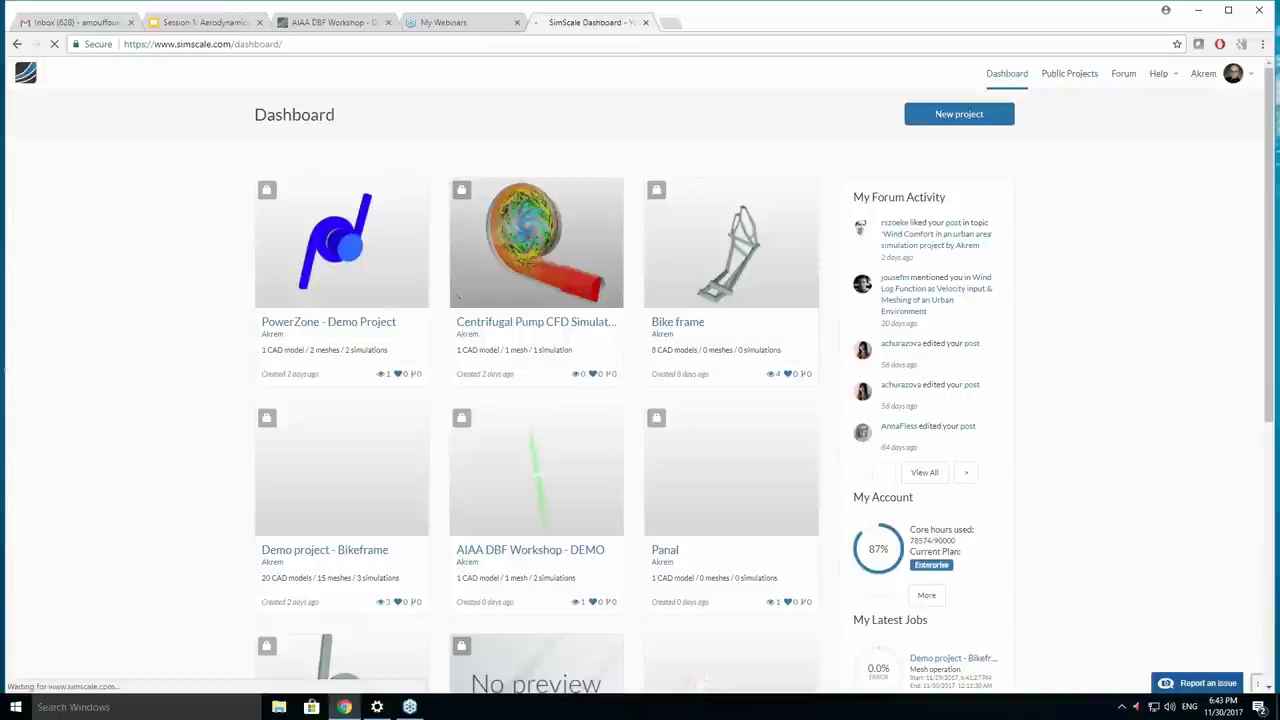
pyautogui.click(497, 500)
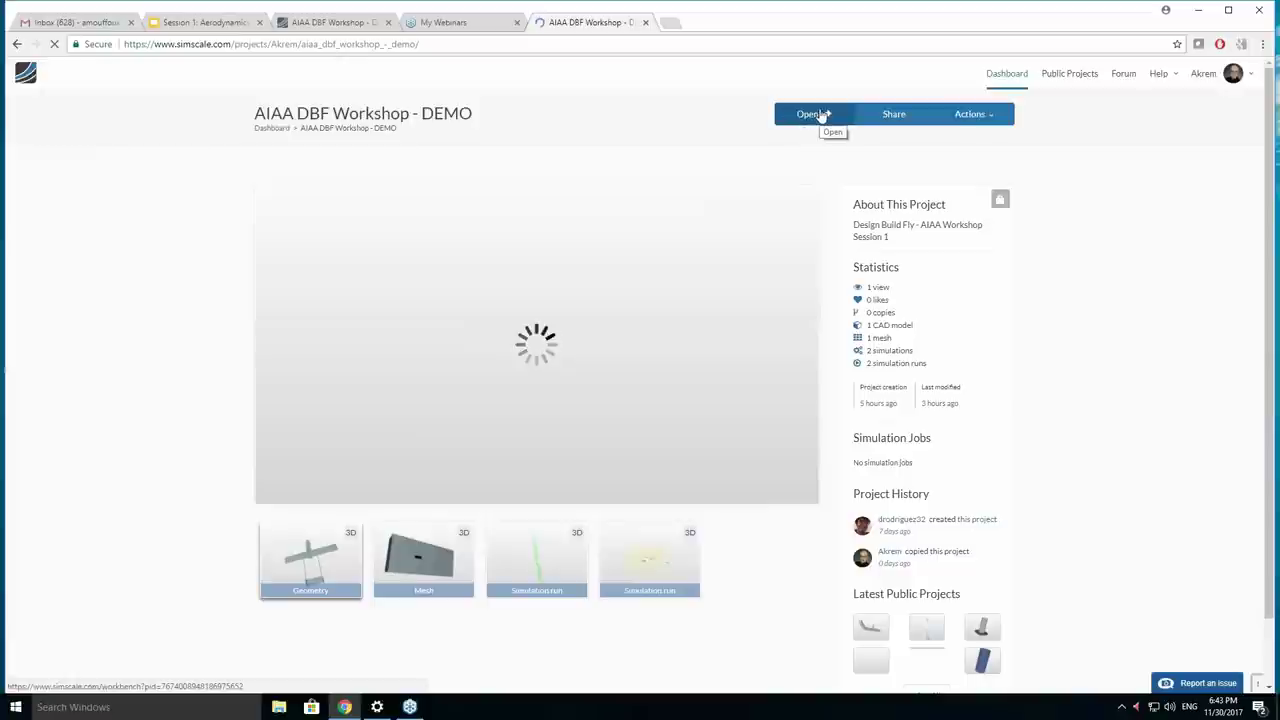
pyautogui.click(817, 115)
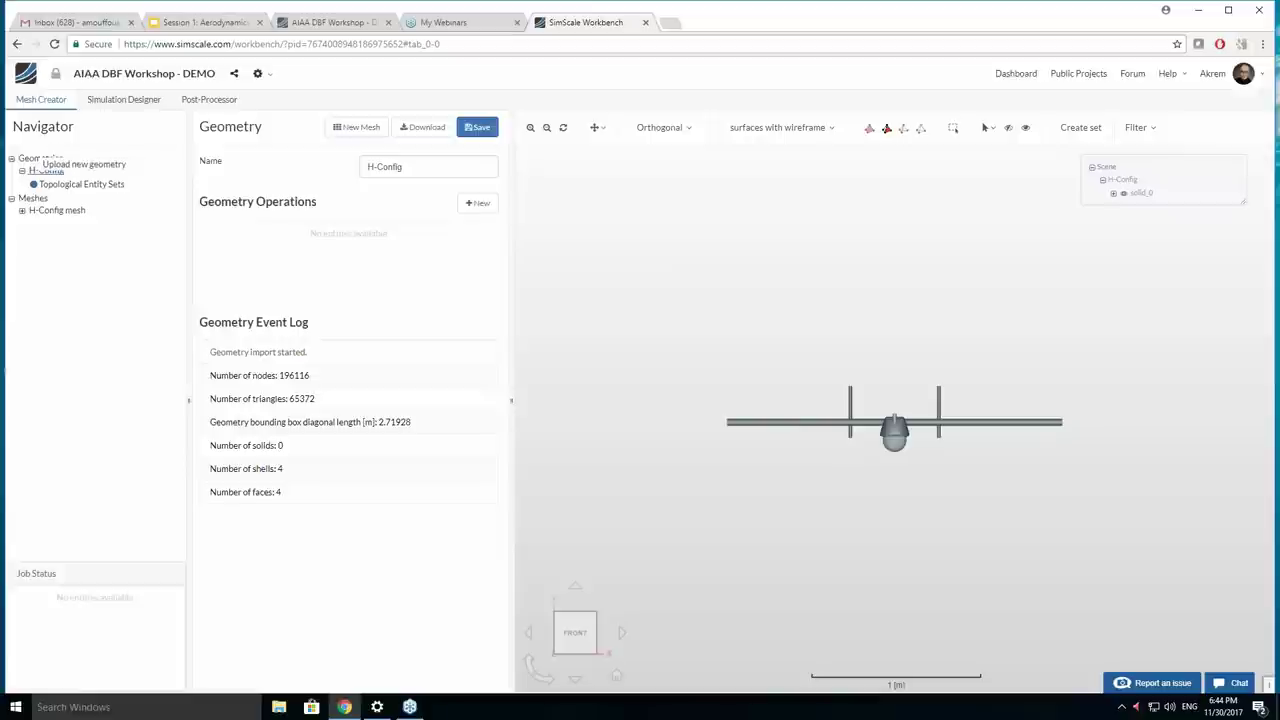
# Start a geometry upload named 'Test', review the accepted formats, then close it without uploading.
pyautogui.click(64, 170)
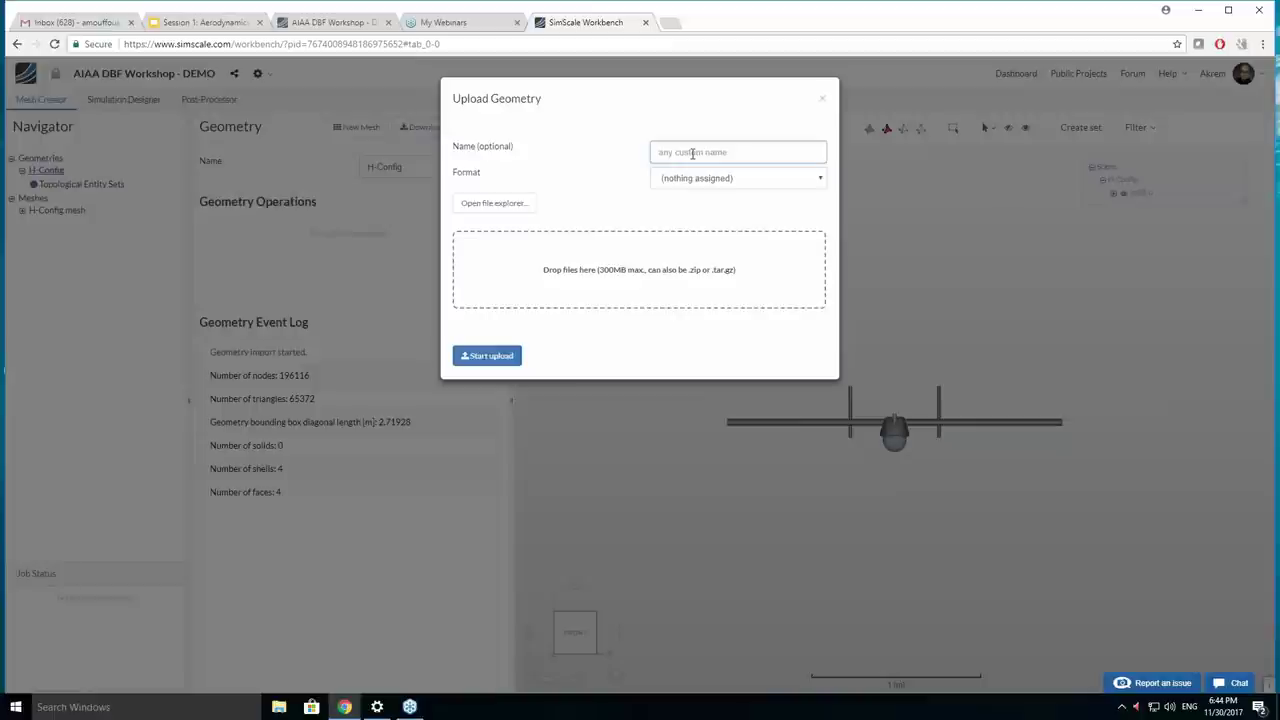
pyautogui.write('Test')
pyautogui.click(712, 178)
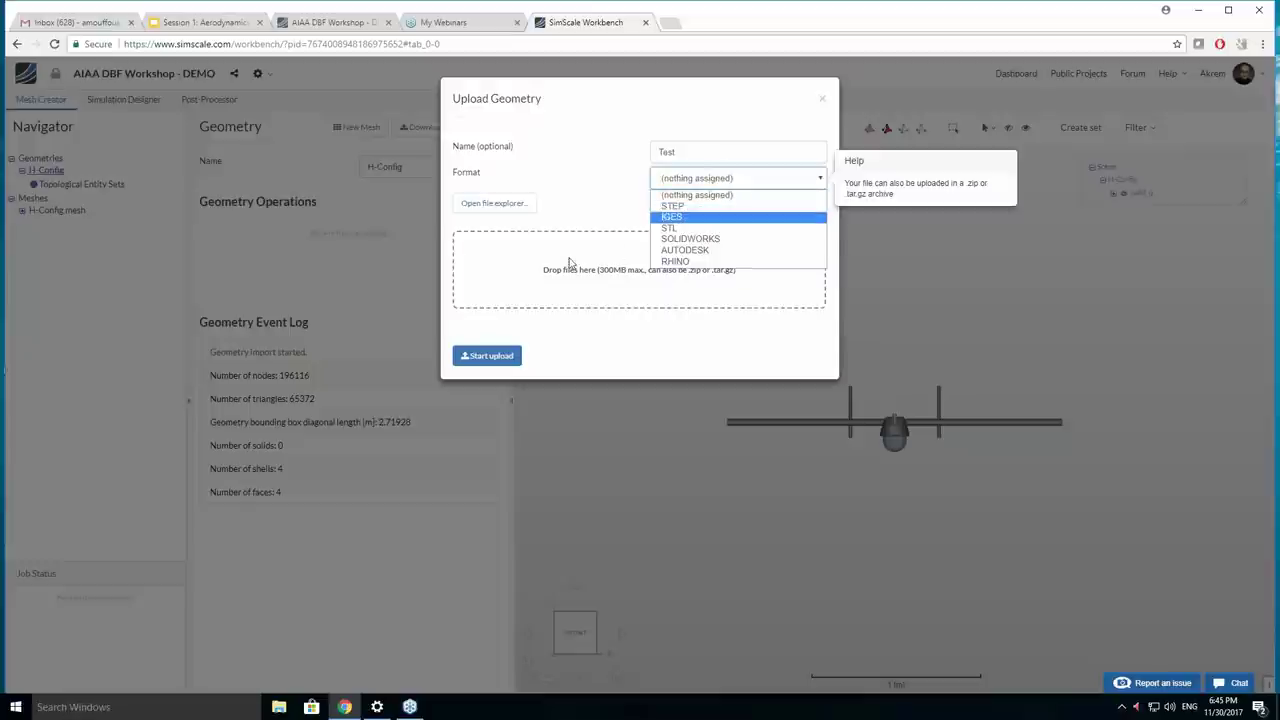
pyautogui.click(588, 330)
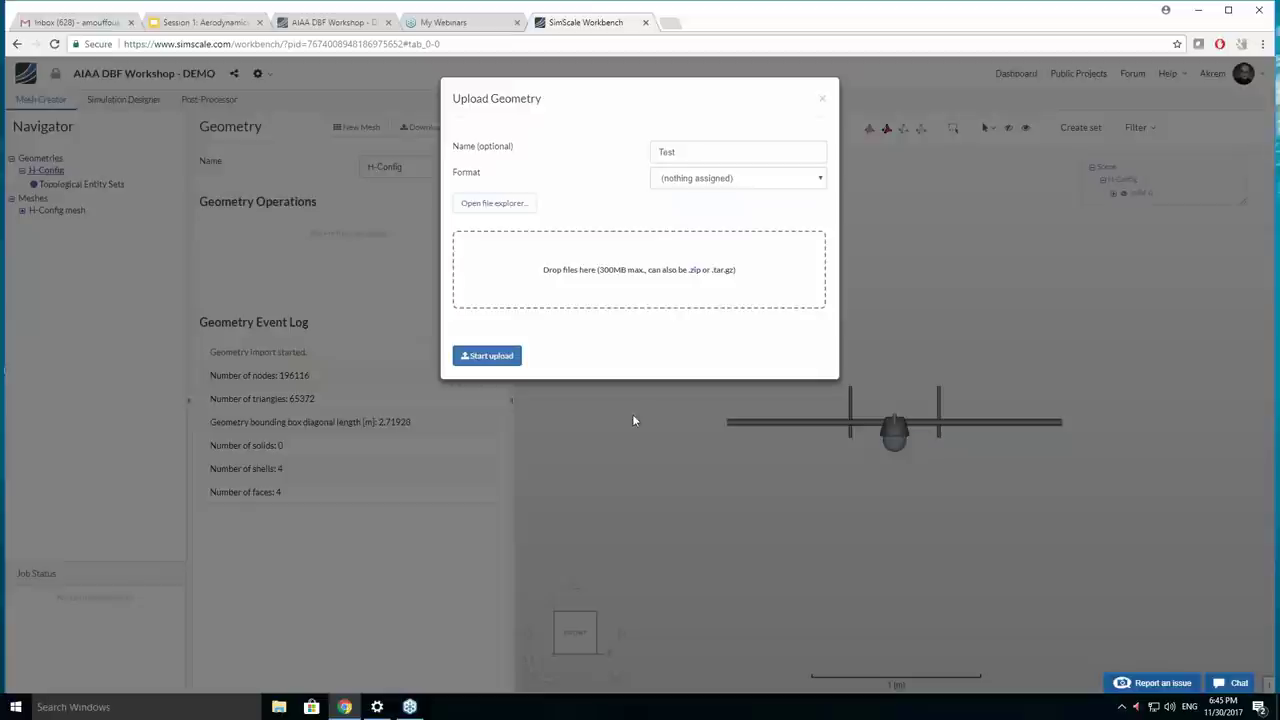
pyautogui.click(500, 203)
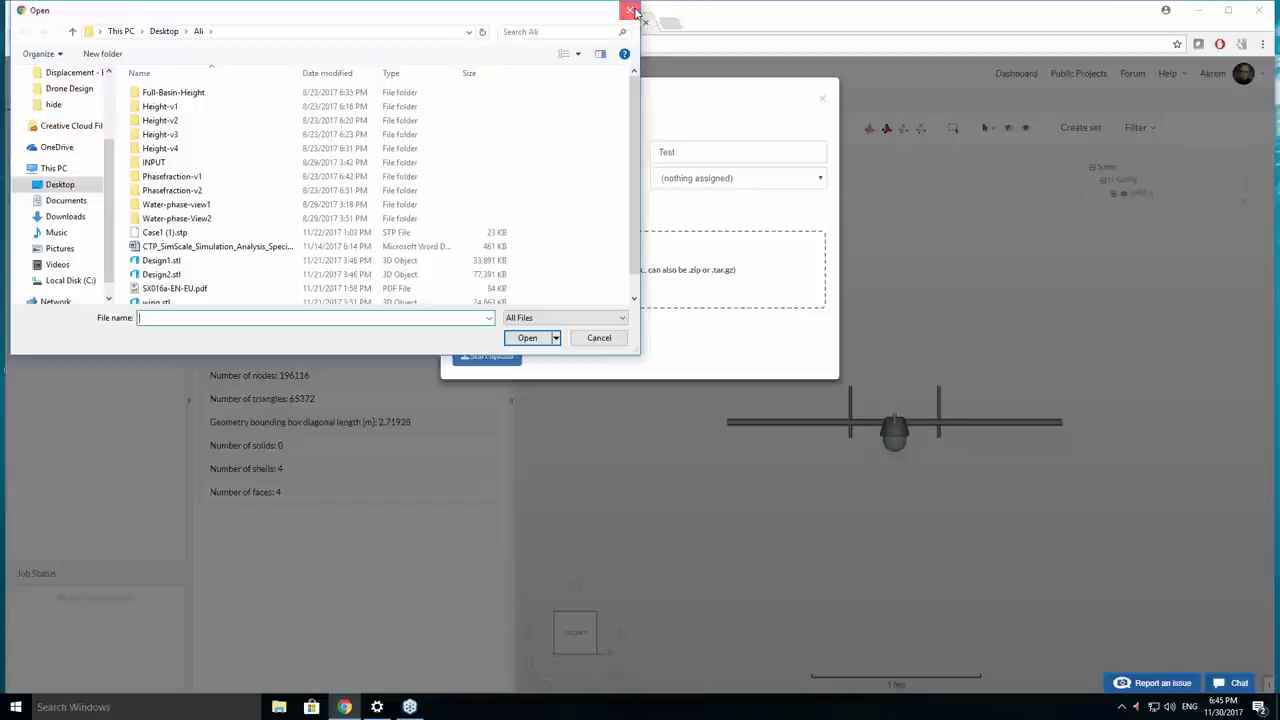
pyautogui.click(631, 11)
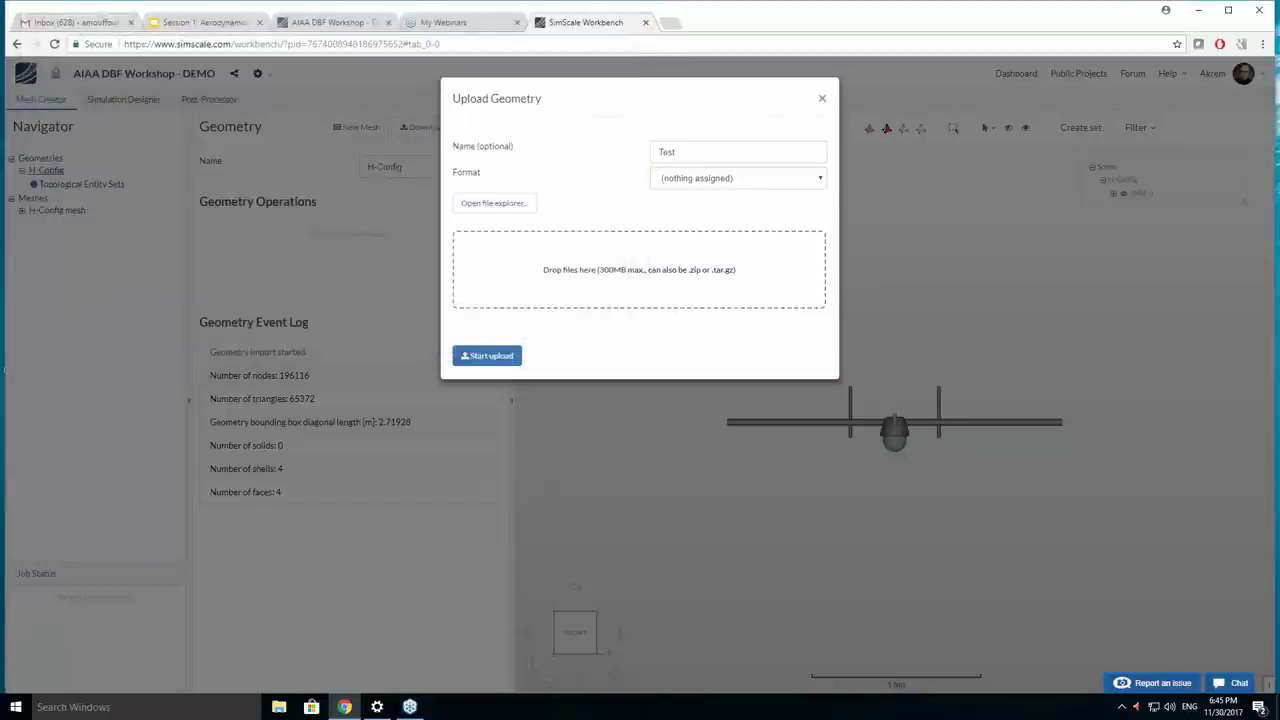
pyautogui.click(822, 99)
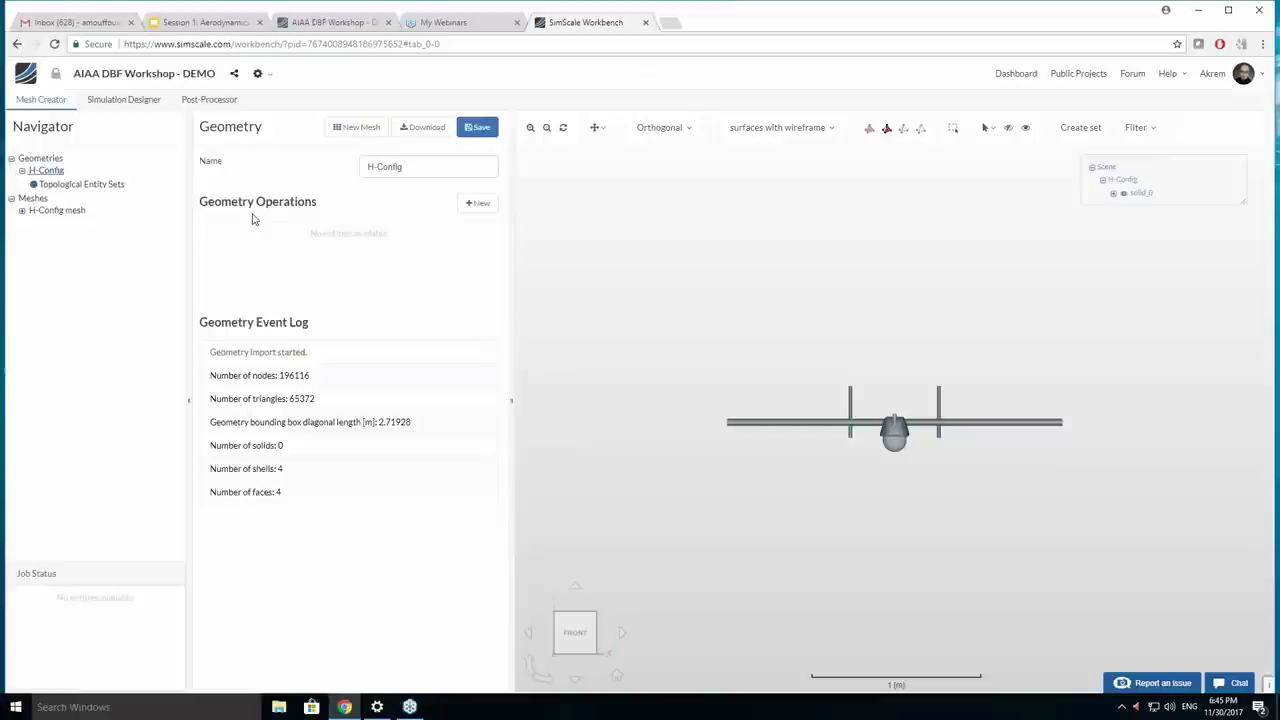
# Inspect the H-Config aircraft from front, right, top and oblique isometric views.
pyautogui.moveTo(660, 330); pyautogui.dragTo(700, 470)
pyautogui.click(568, 647)
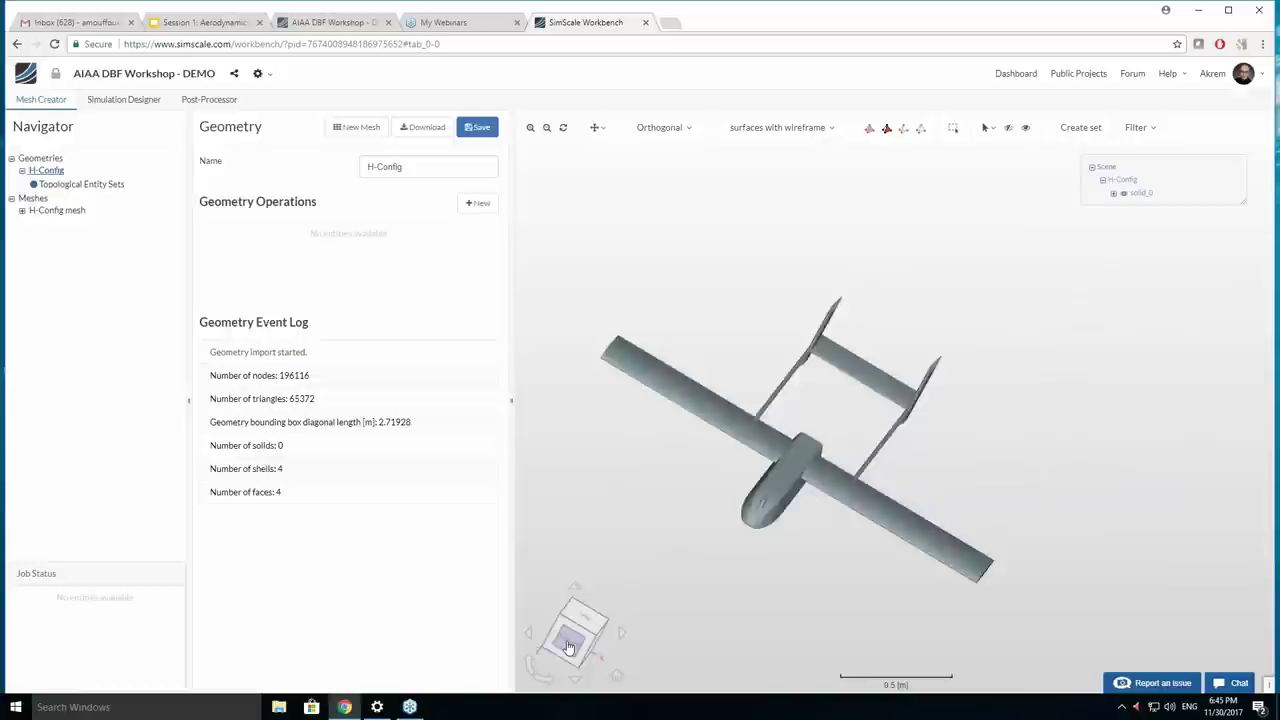
pyautogui.click(620, 636)
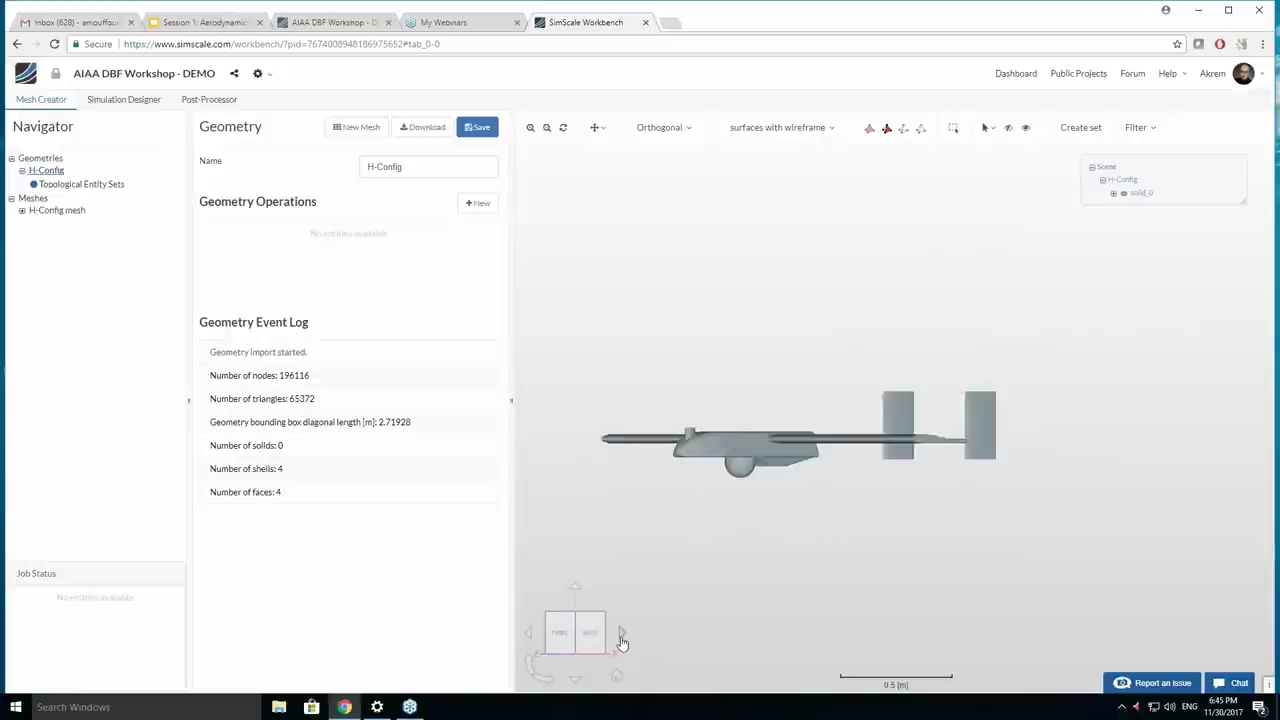
pyautogui.click(577, 590)
pyautogui.moveTo(782, 470); pyautogui.dragTo(894, 456)
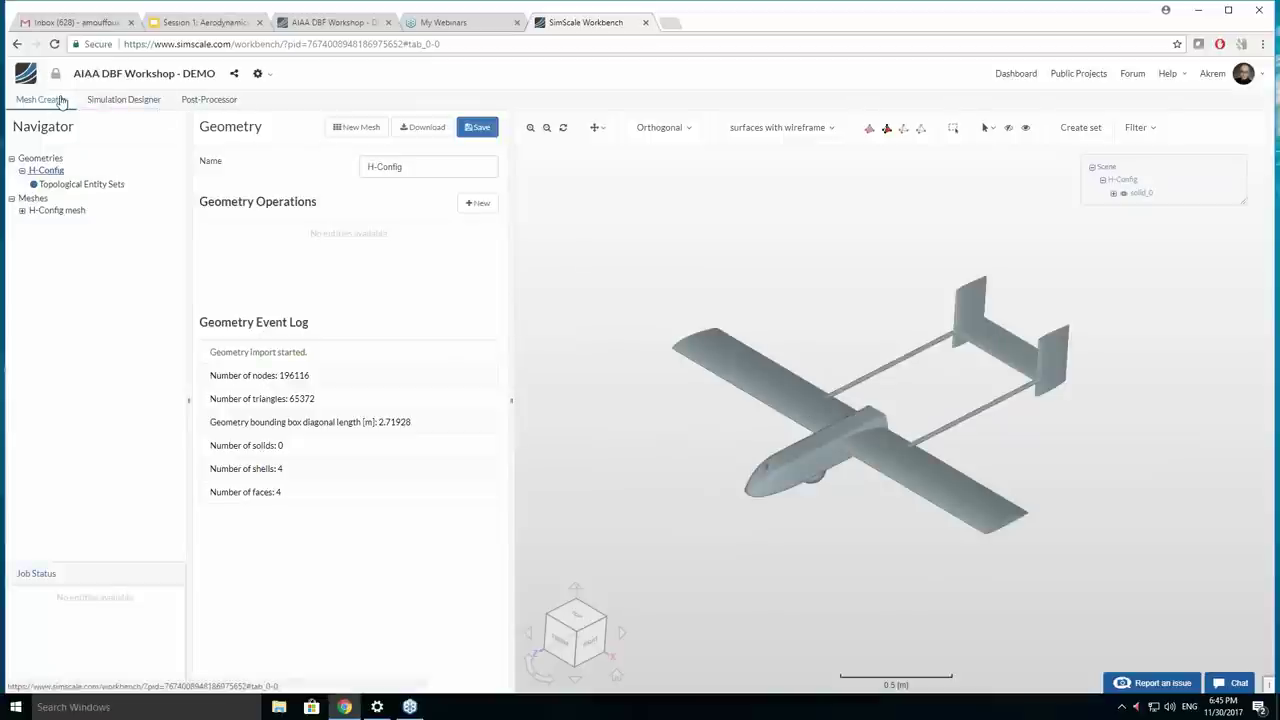
# Collapse Geometries to list the available geometries and choose to create a new mesh.
pyautogui.click(55, 104)
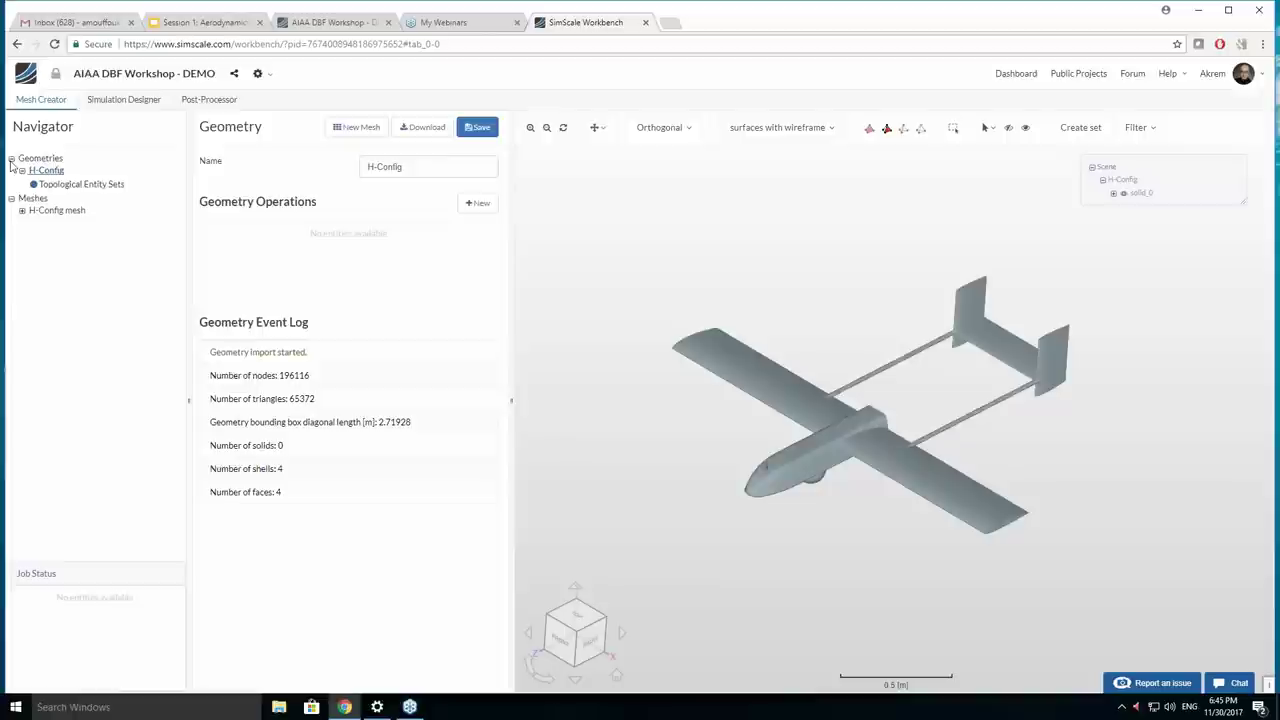
pyautogui.doubleClick(32, 160)
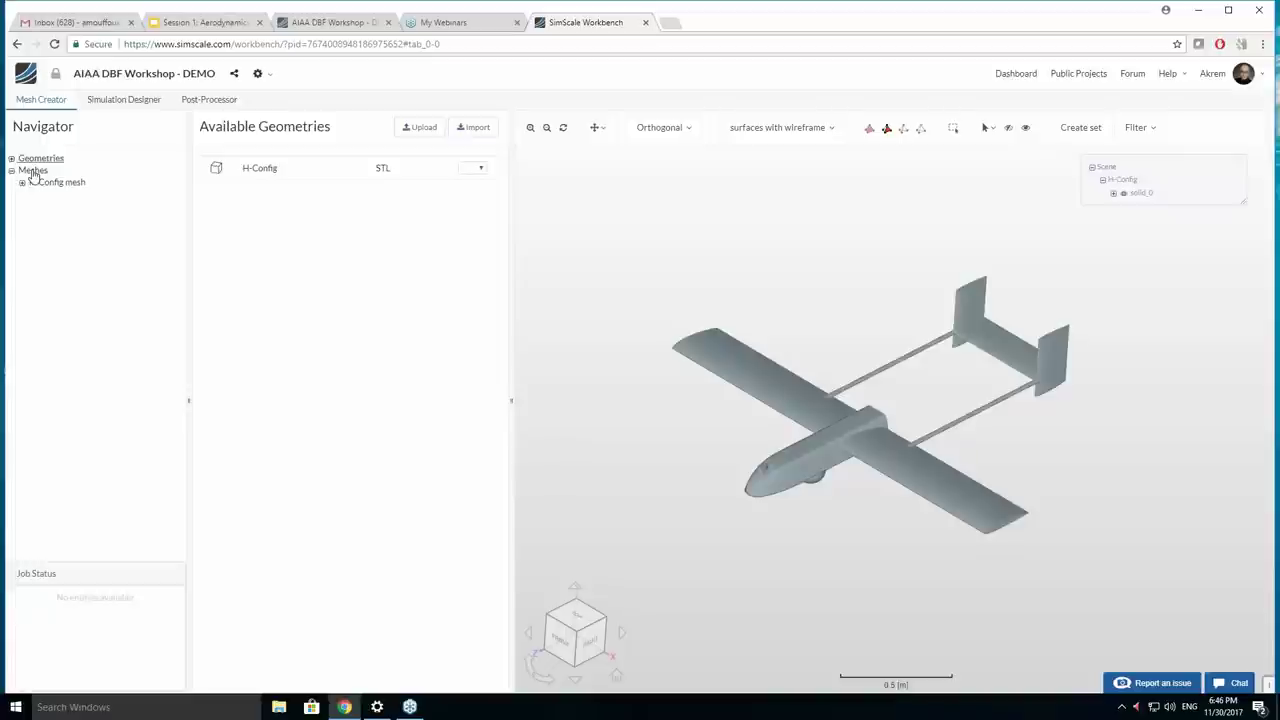
pyautogui.rightClick(33, 173)
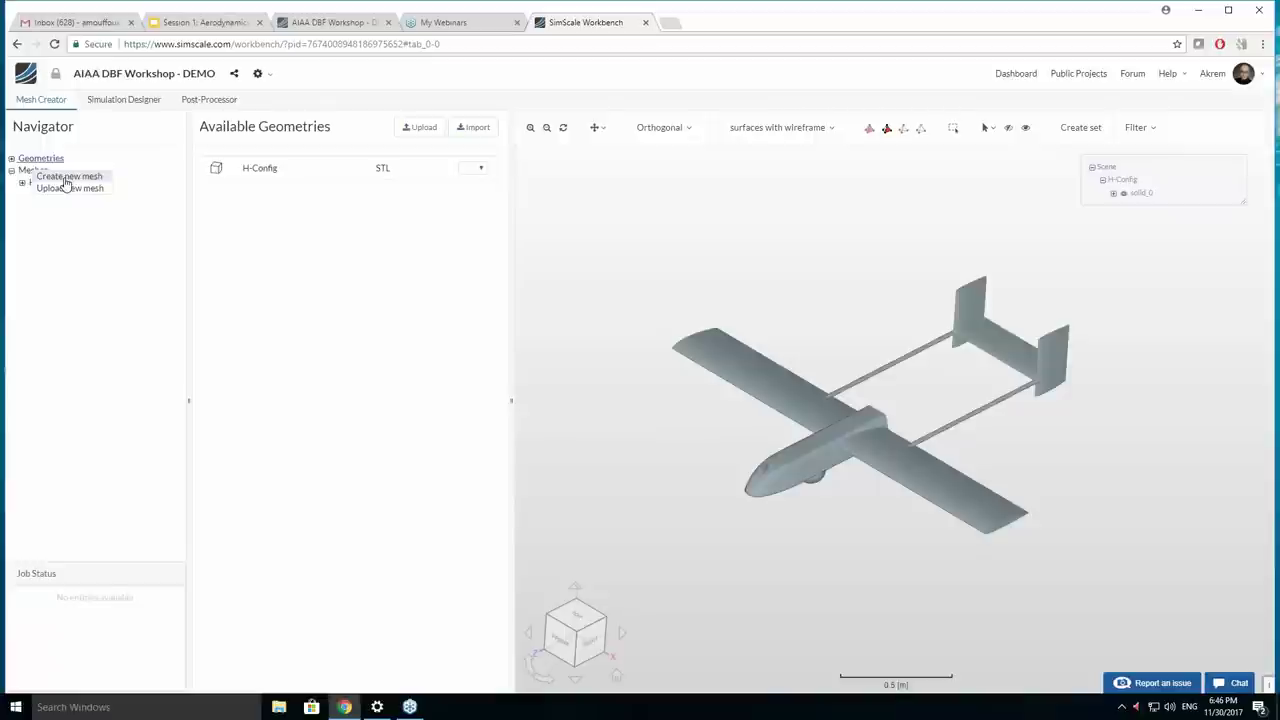
pyautogui.click(65, 178)
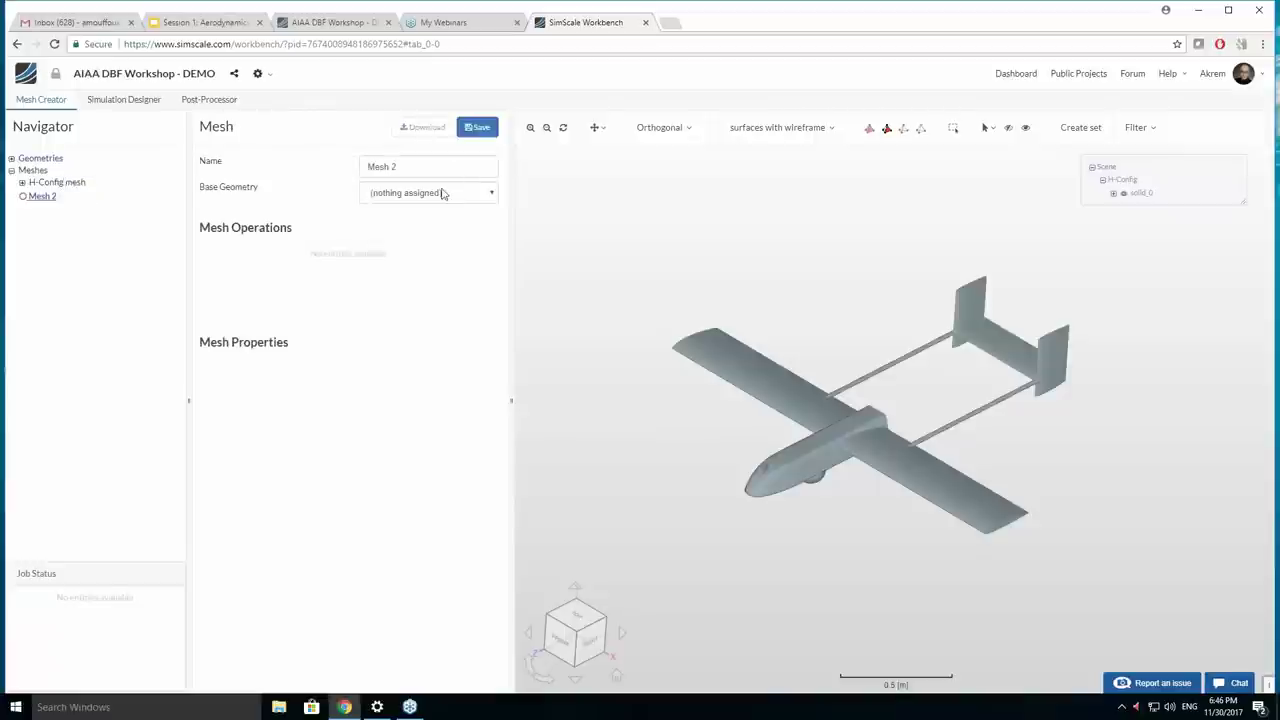
# Create a mesh named 'Test' with H-Config as its base geometry and select it.
pyautogui.click(443, 193)
pyautogui.click(440, 207)
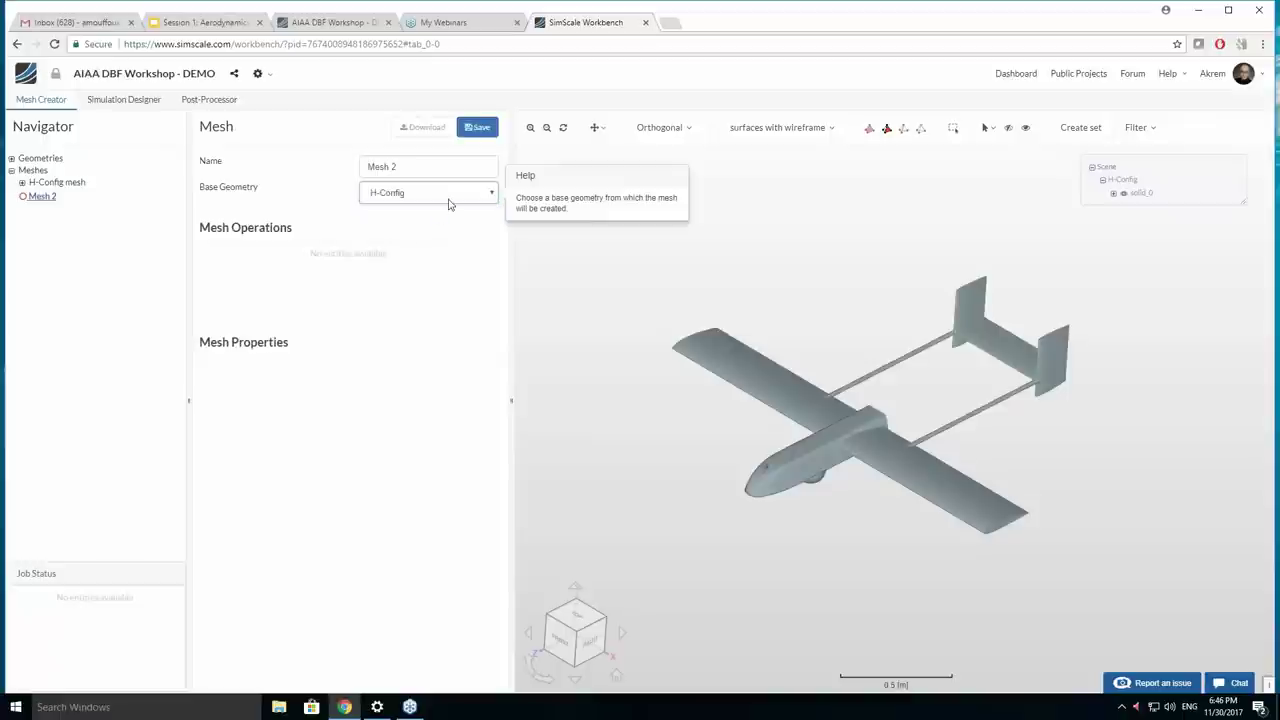
pyautogui.tripleClick(388, 168)
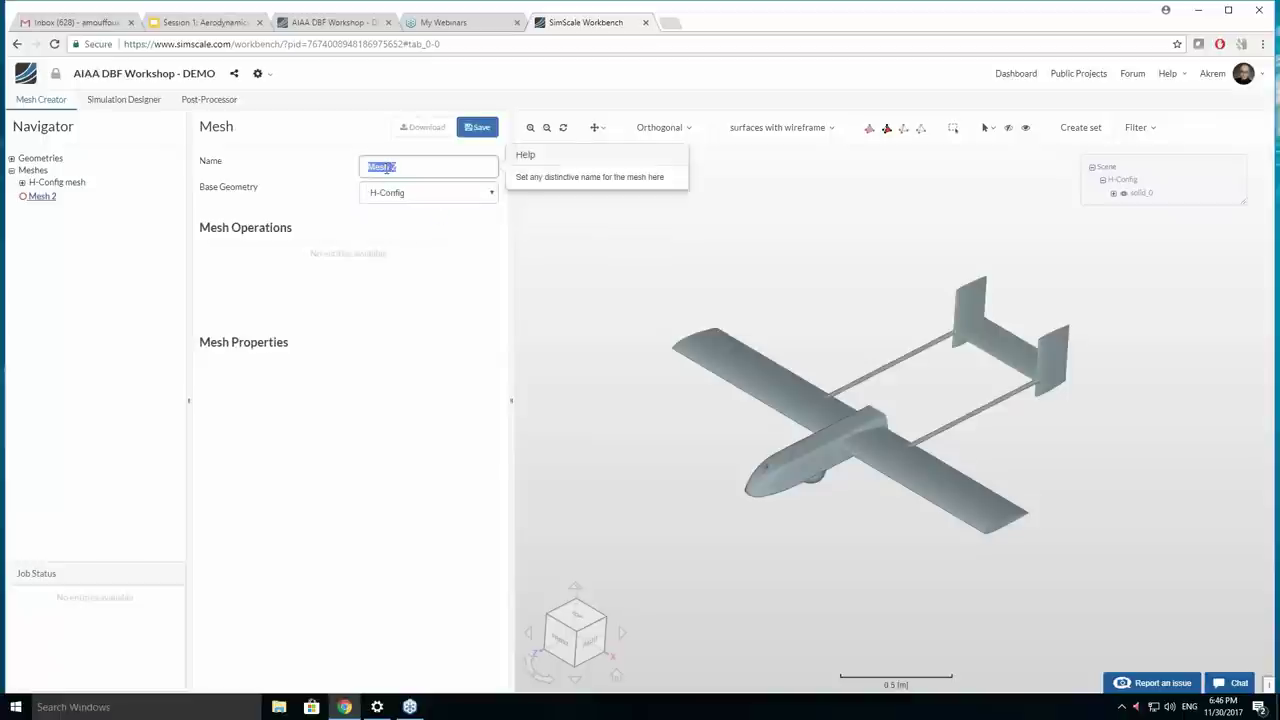
pyautogui.write('Test')
pyautogui.press('Return')
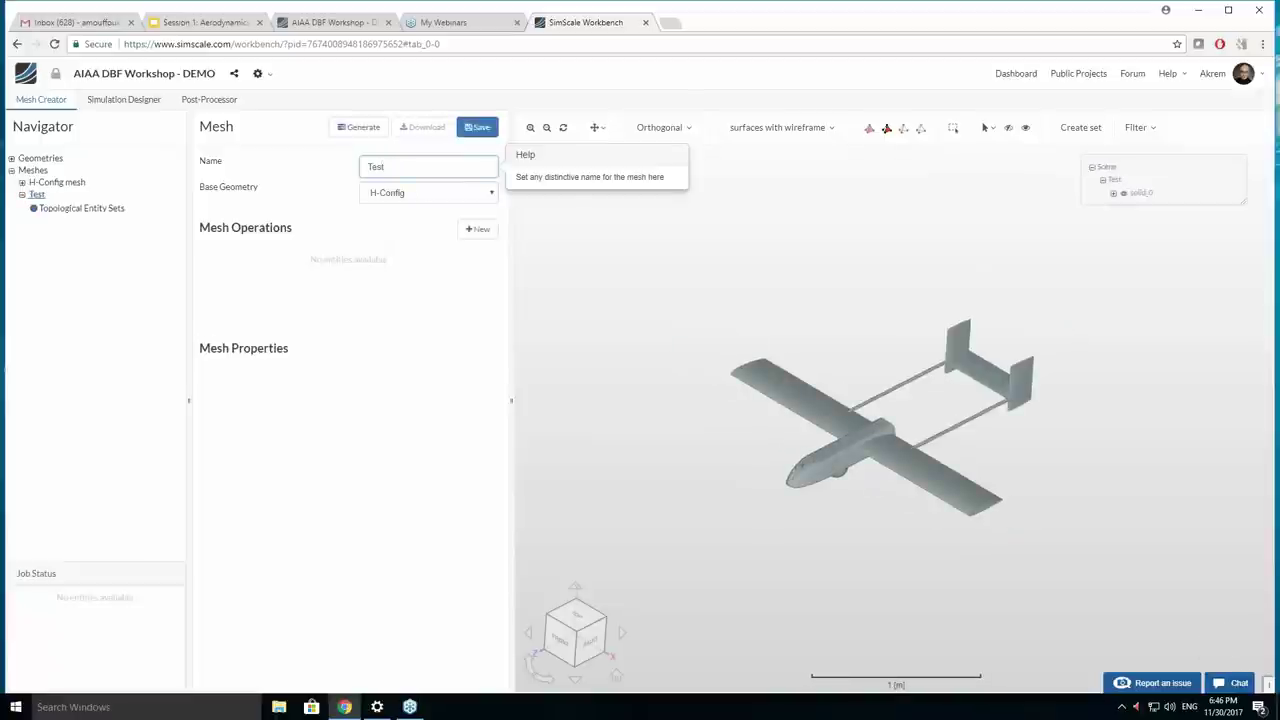
pyautogui.click(37, 195)
pyautogui.rightClick(37, 197)
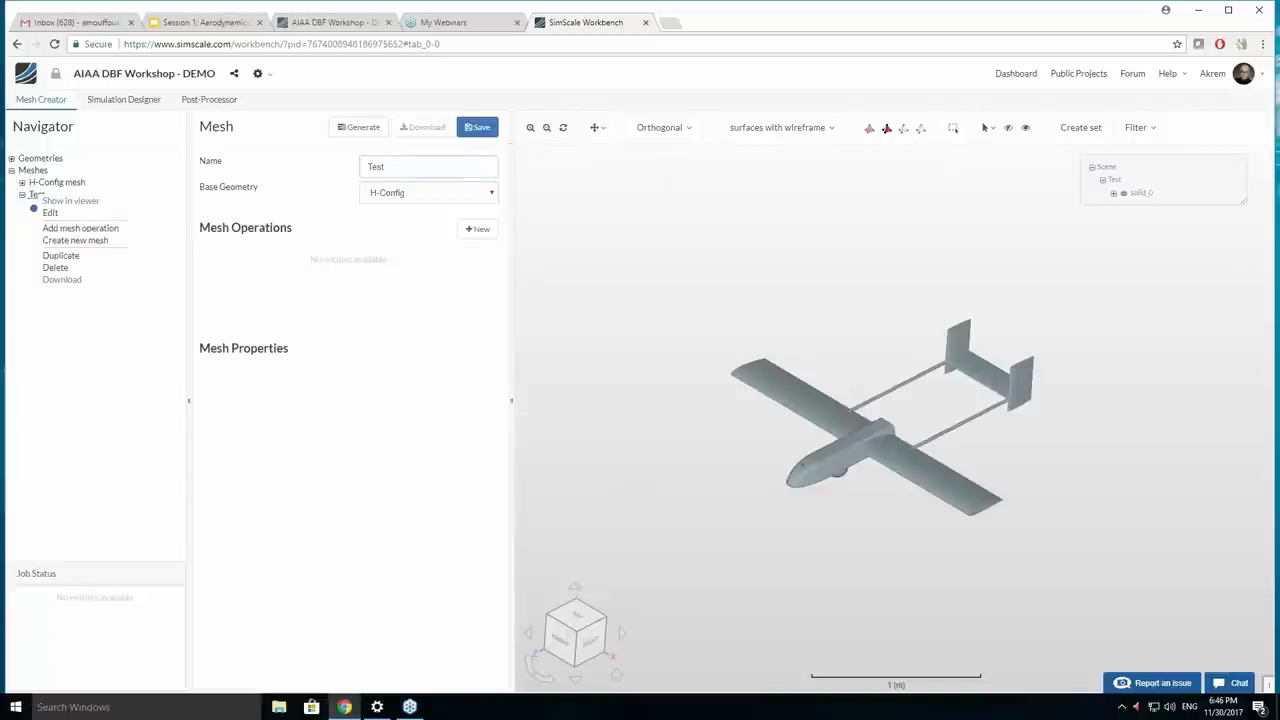
# Add Operation 1 to Test: hex-dominant automatic wind-tunnel/external flow meshing at 2 - Coarse fineness.
pyautogui.click(80, 228)
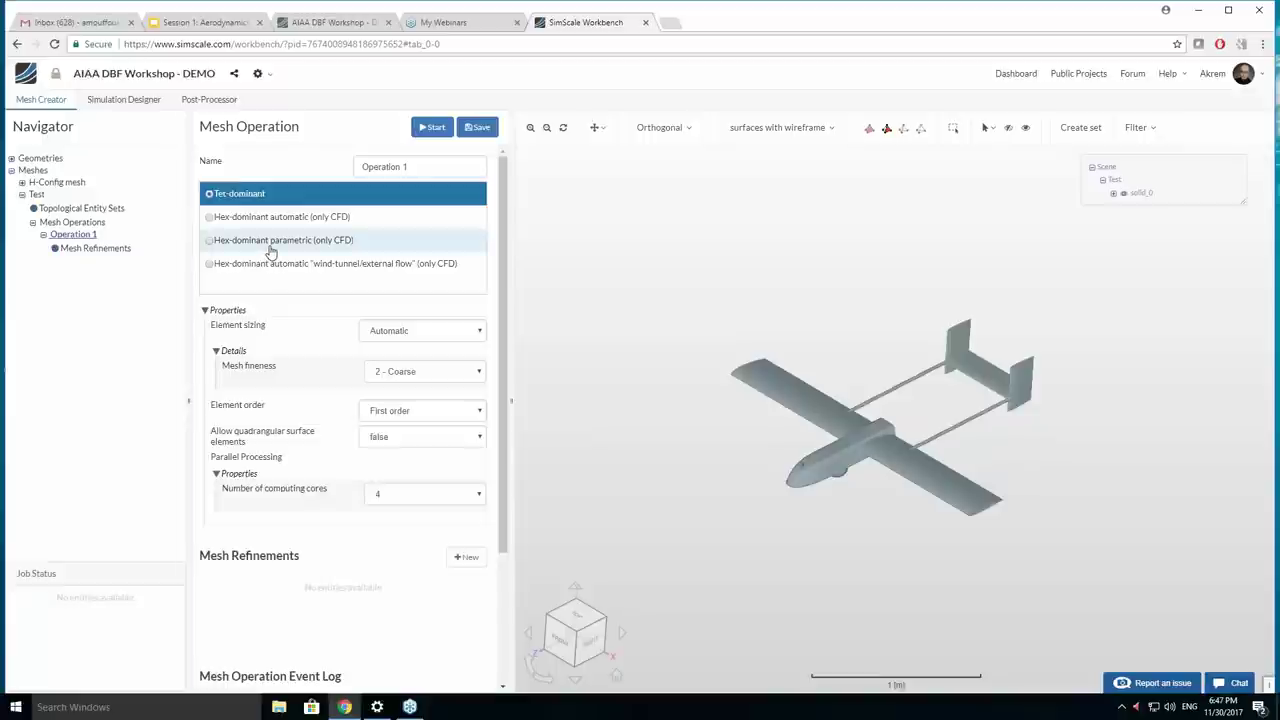
pyautogui.moveTo(270, 252)
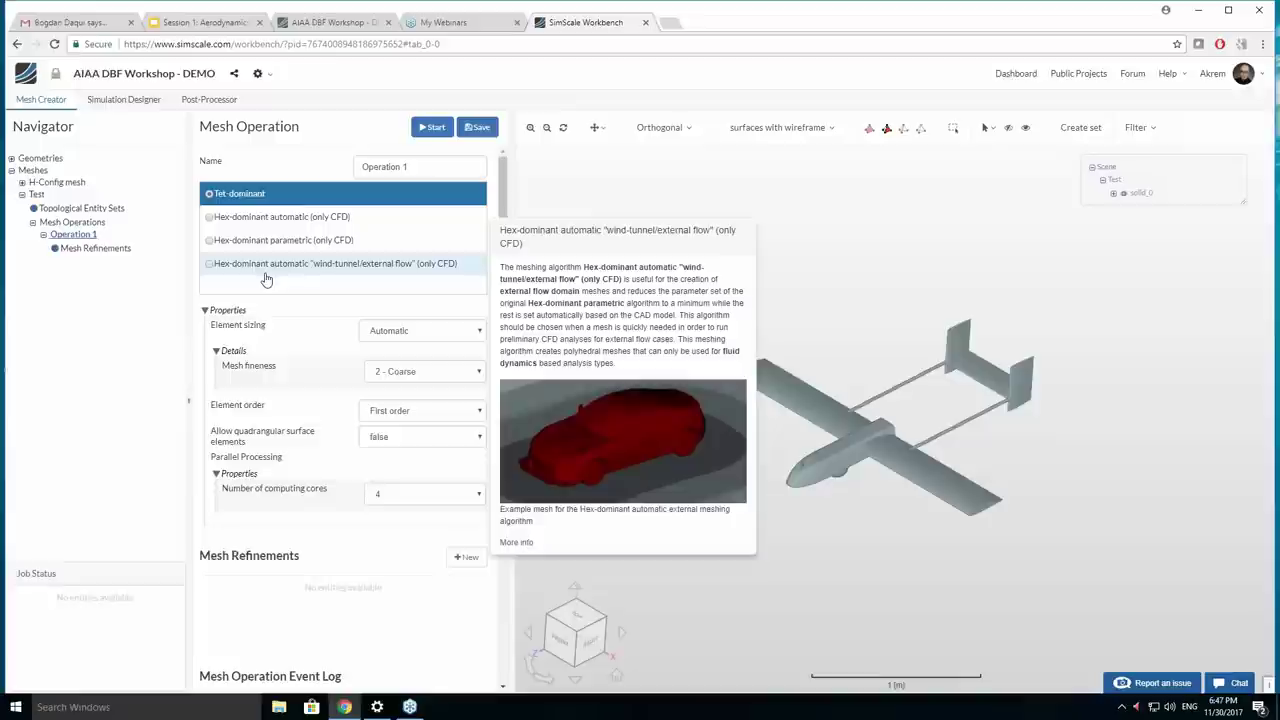
pyautogui.click(266, 279)
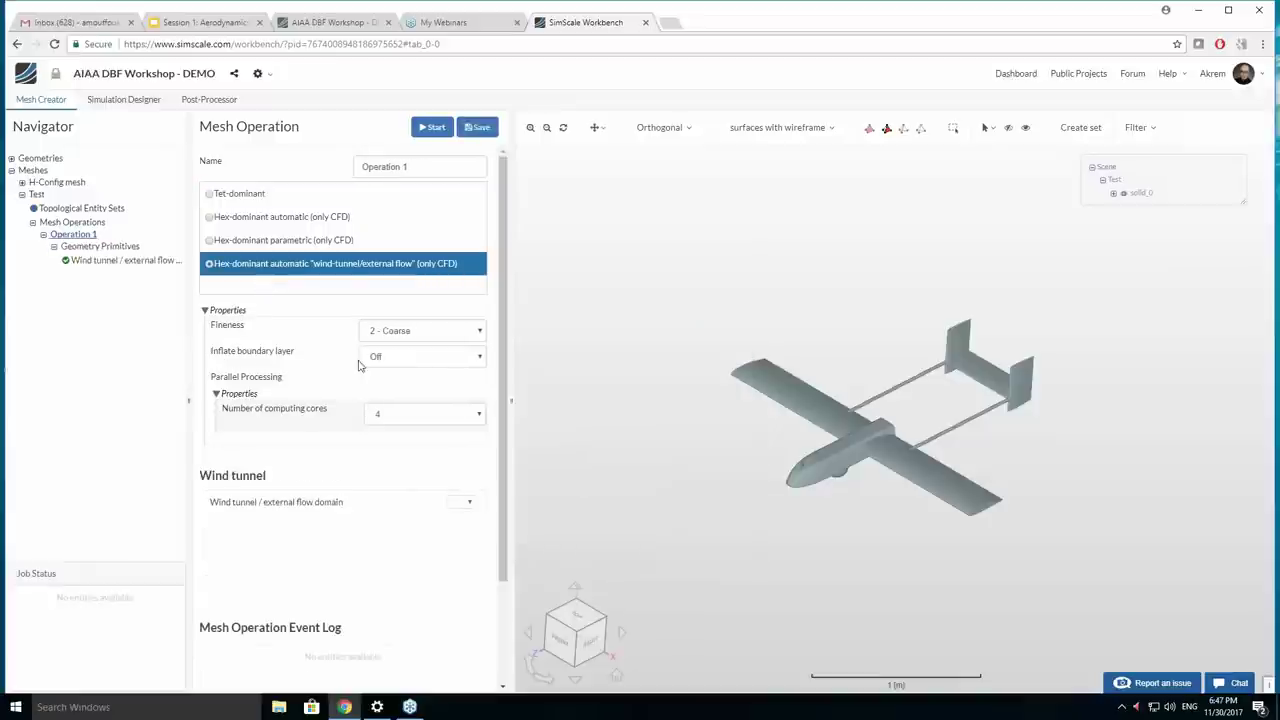
pyautogui.click(393, 332)
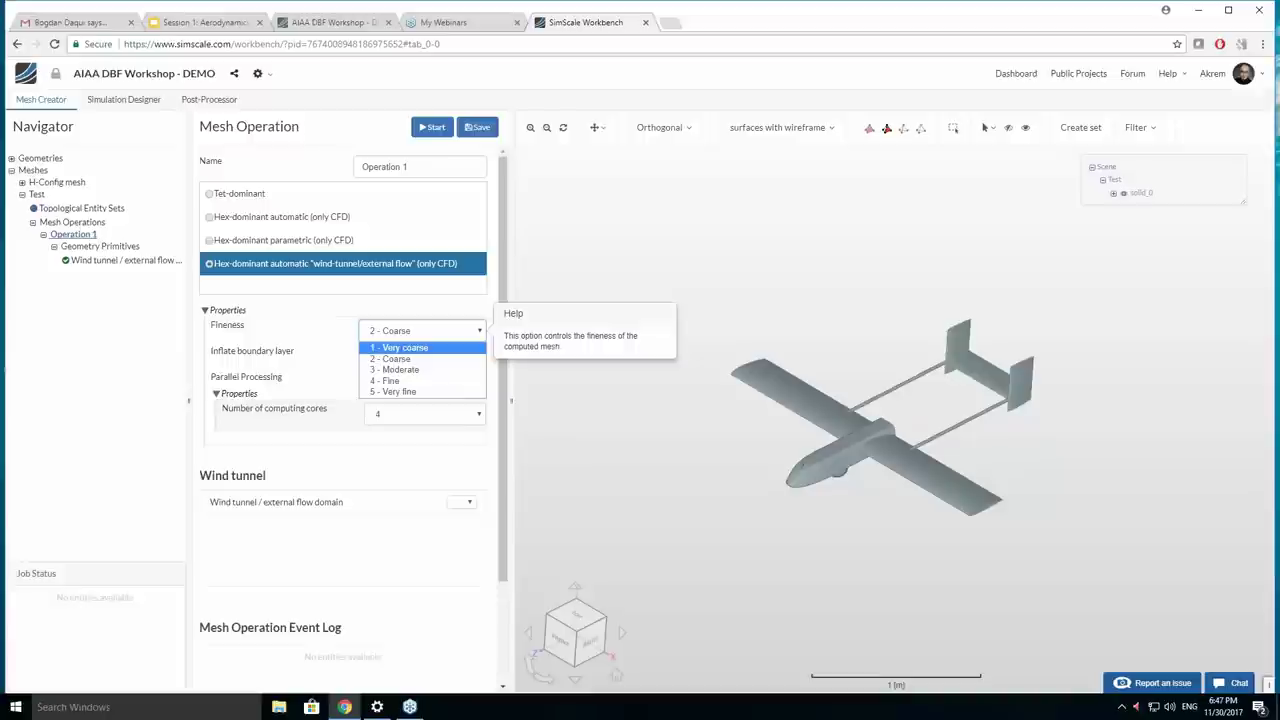
pyautogui.click(25, 193)
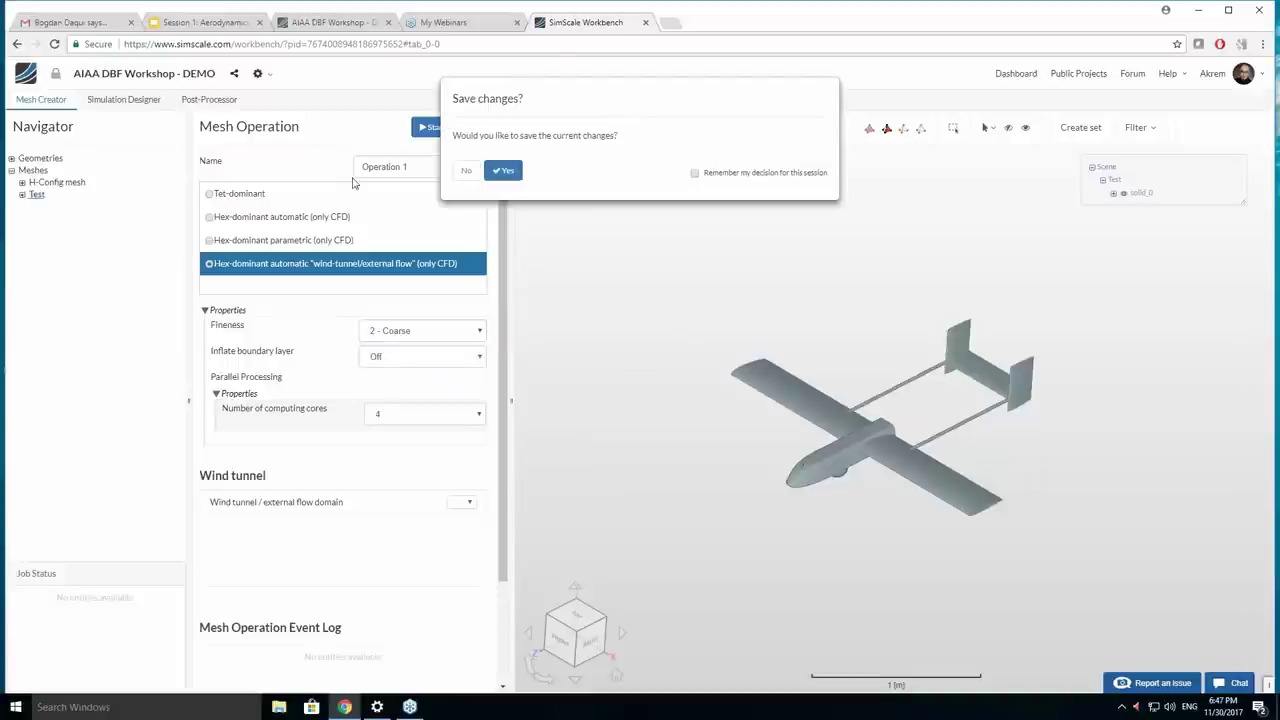
pyautogui.click(466, 170)
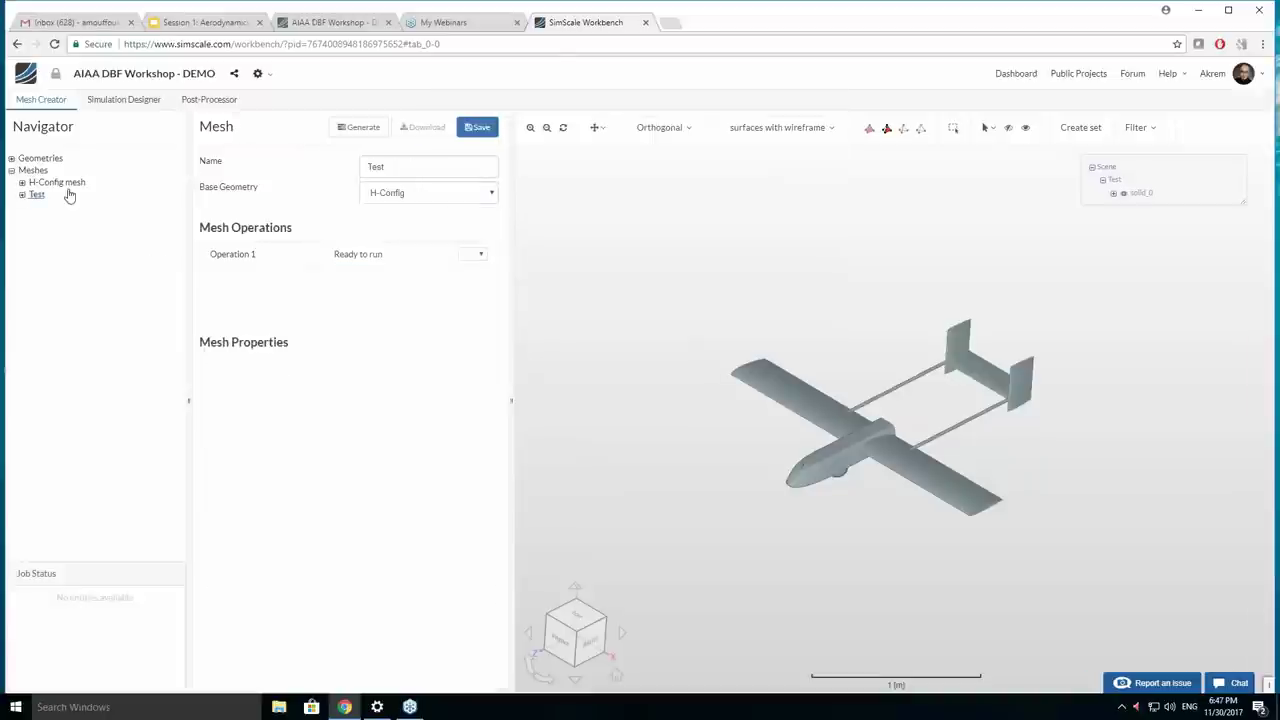
# Expand the H-Config and Test meshes and open the H-Config Background Mesh Box settings.
pyautogui.click(22, 183)
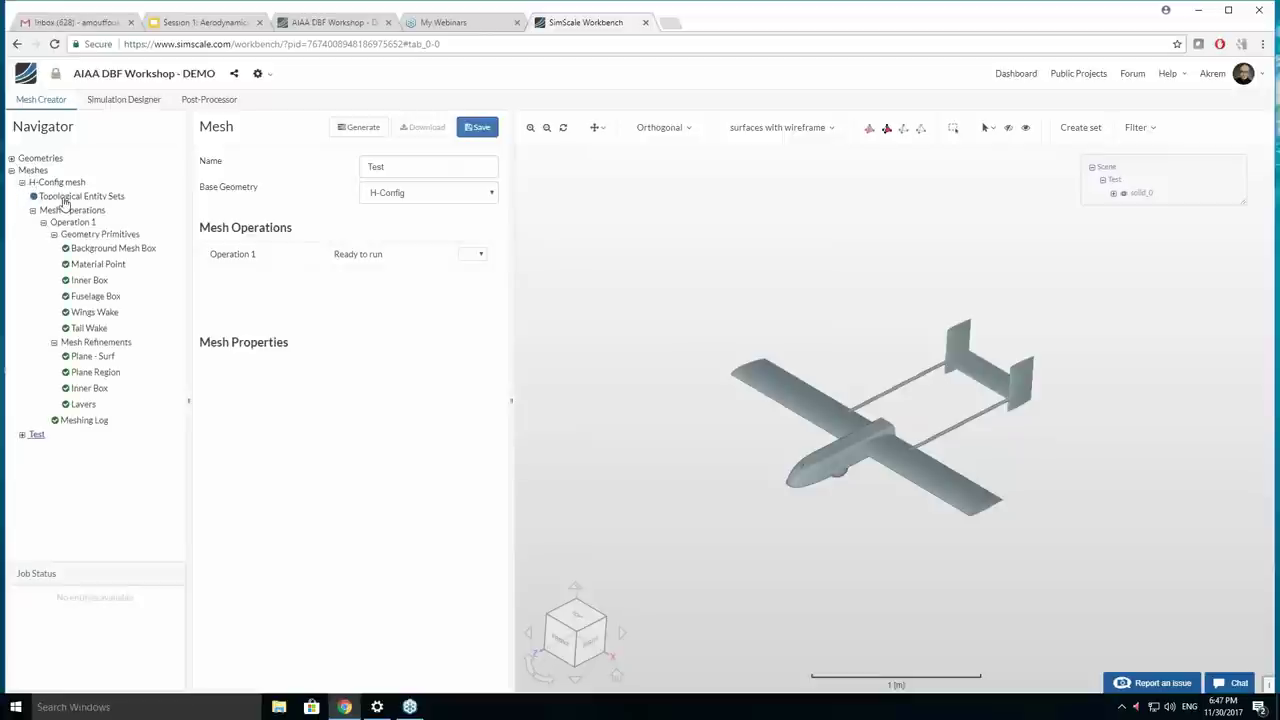
pyautogui.click(23, 436)
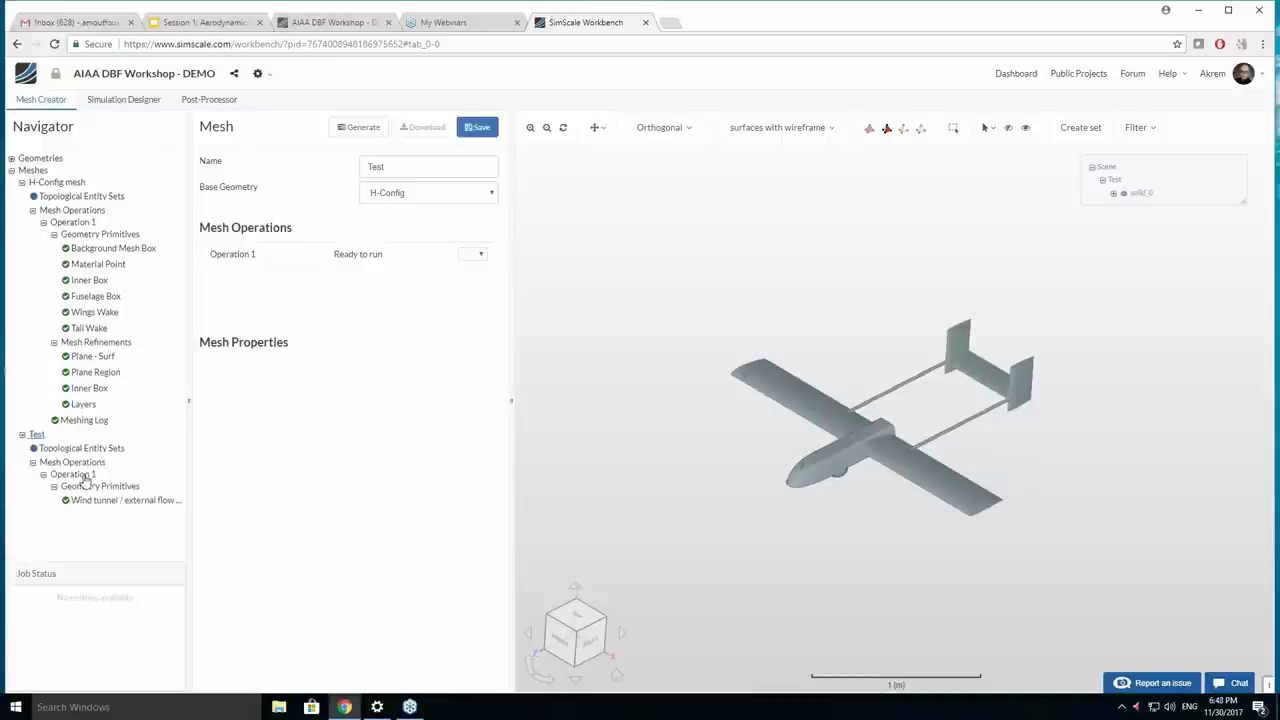
pyautogui.click(22, 436)
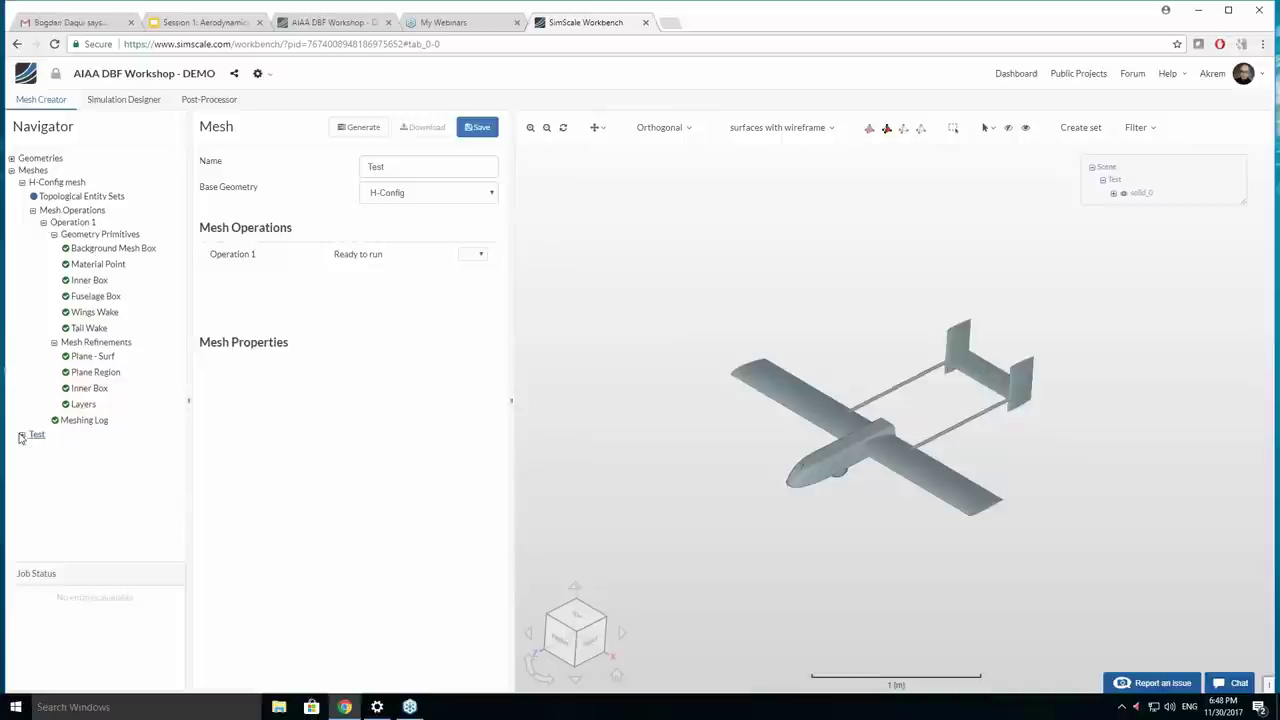
pyautogui.click(88, 252)
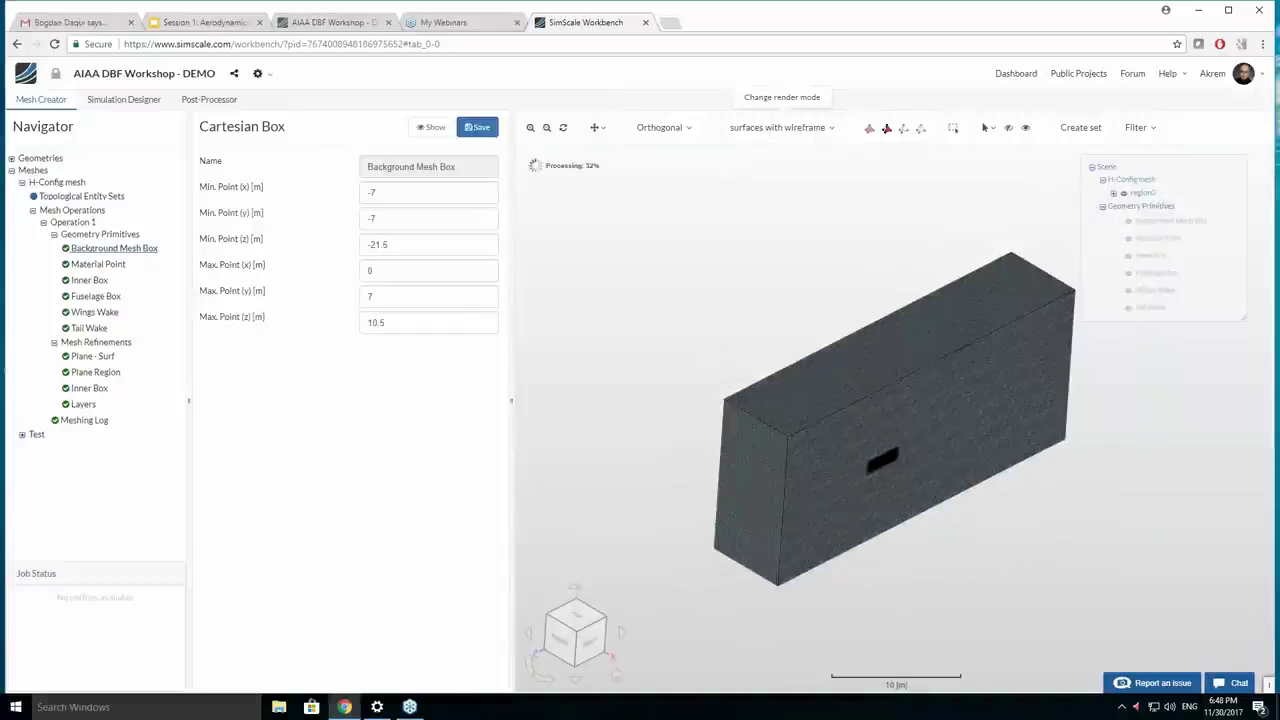
# Render the model as solid surfaces and select the box's front and top faces.
pyautogui.click(780, 127)
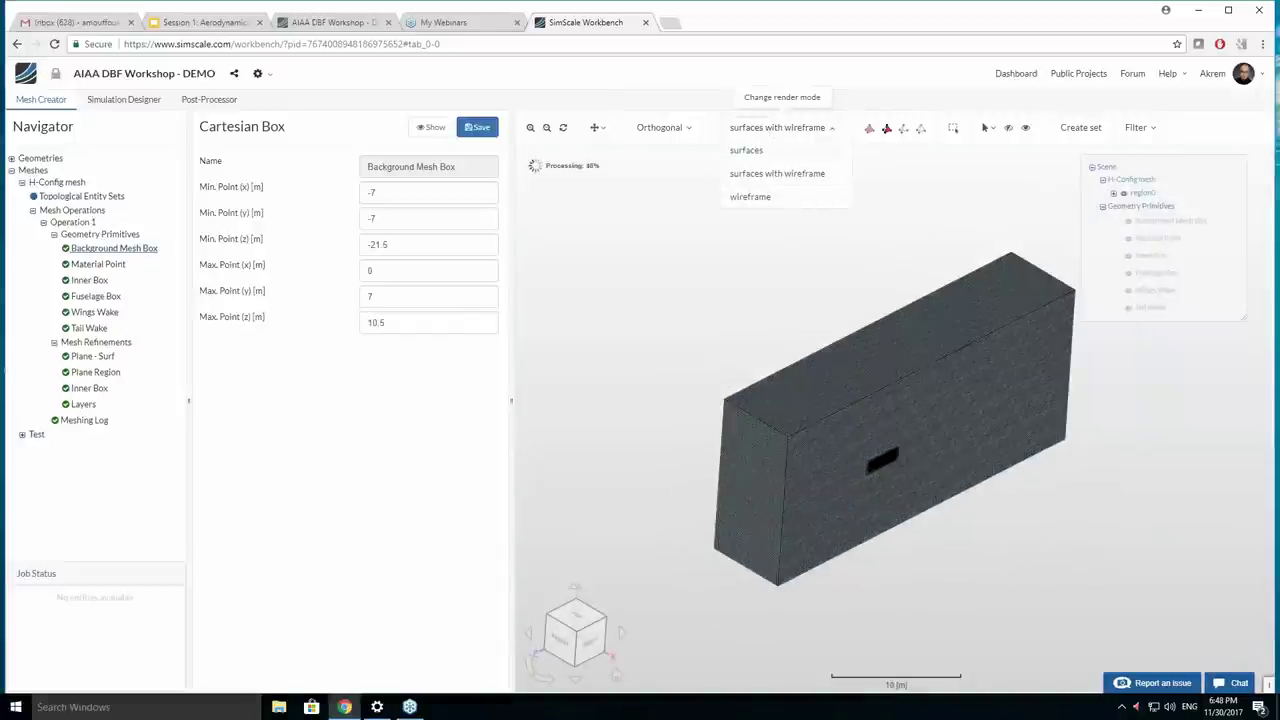
pyautogui.click(746, 150)
pyautogui.moveTo(774, 318); pyautogui.dragTo(661, 345)
pyautogui.click(661, 345)
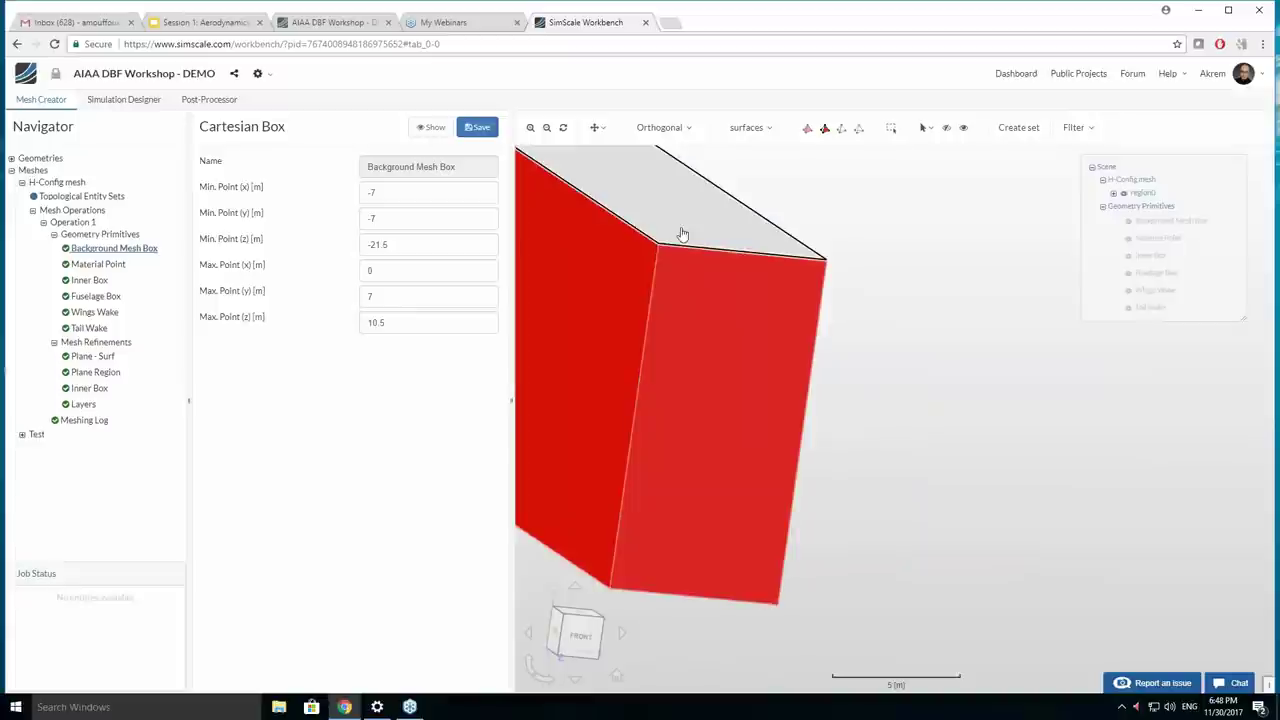
pyautogui.click(682, 230)
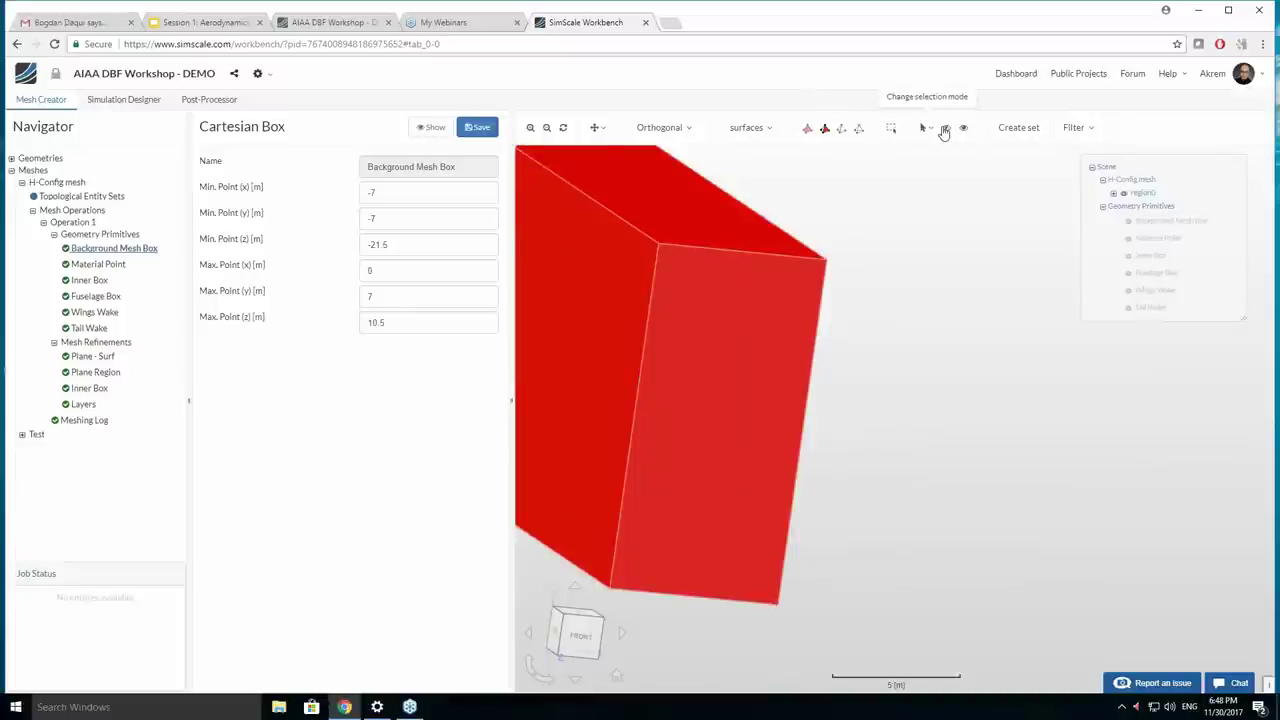
# Clear the face selection and orbit and zoom to left and front views of the aircraft.
pyautogui.click(943, 129)
pyautogui.scroll(5, 723, 371)
pyautogui.scroll(3, 871, 394)
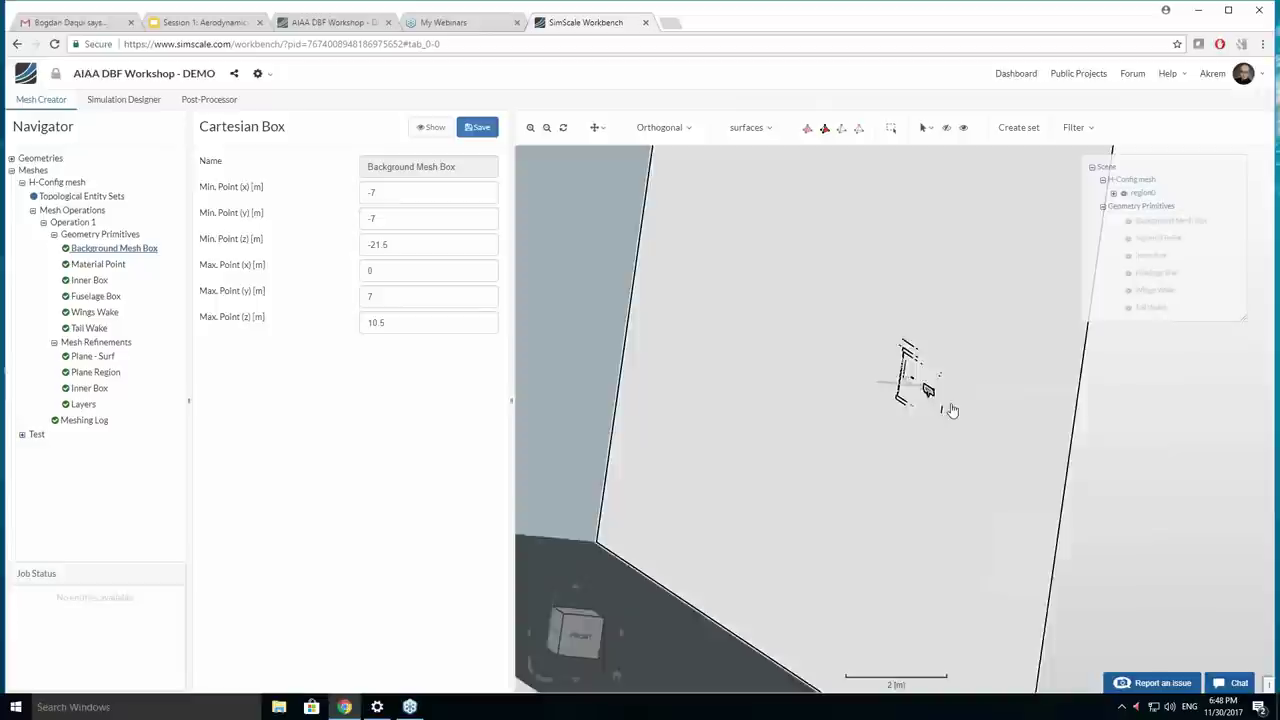
pyautogui.moveTo(949, 409); pyautogui.dragTo(971, 477)
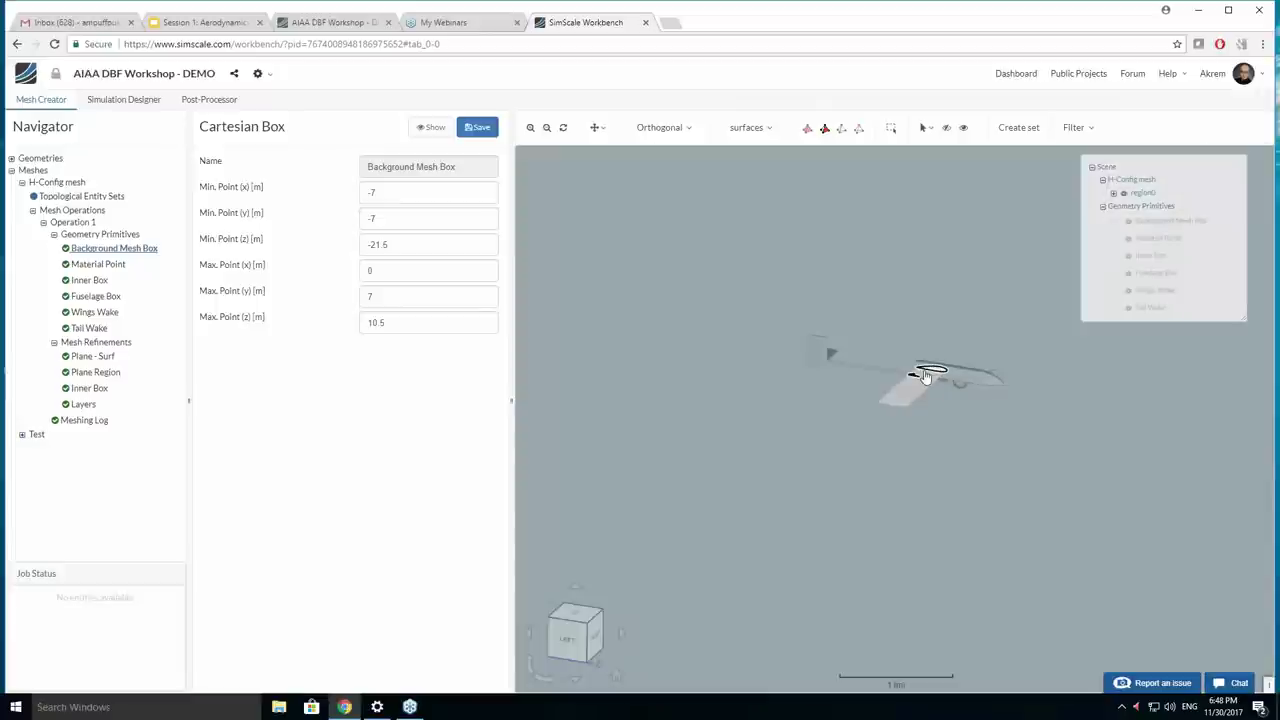
pyautogui.scroll(5, 927, 380)
pyautogui.moveTo(928, 377); pyautogui.dragTo(828, 376)
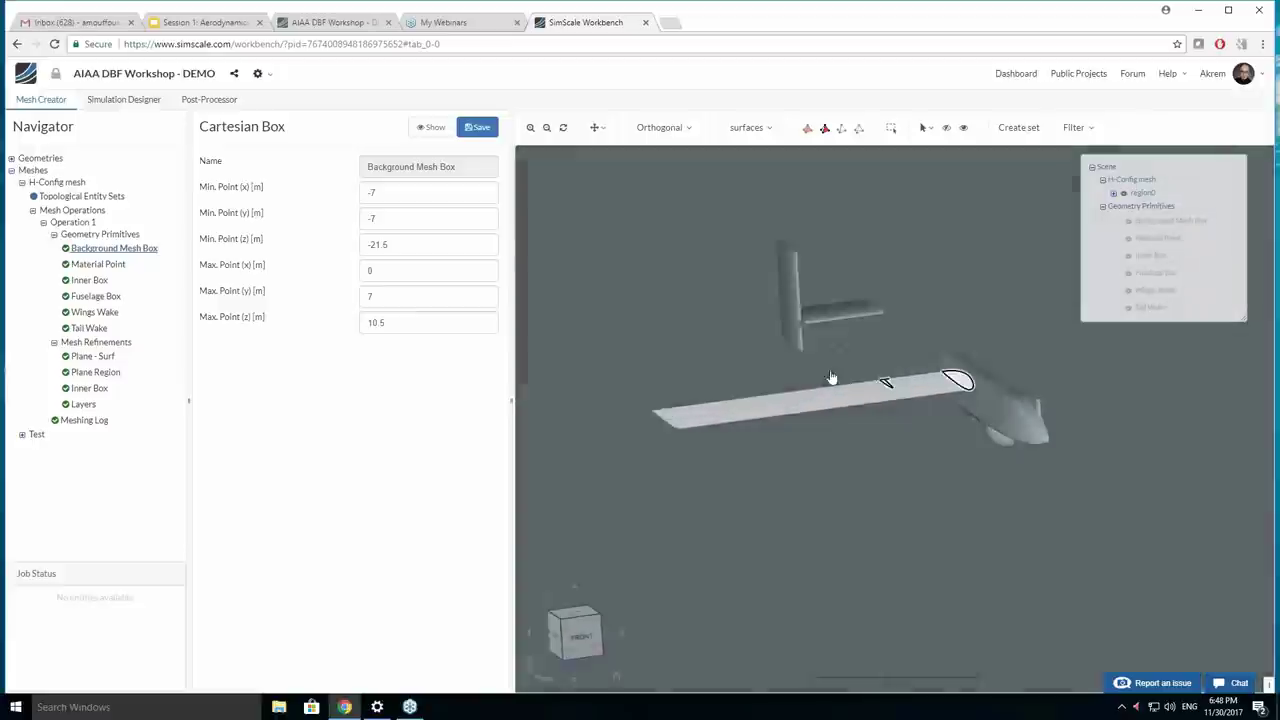
pyautogui.scroll(3, 830, 378)
pyautogui.scroll(-6, 835, 379)
pyautogui.scroll(-5, 835, 378)
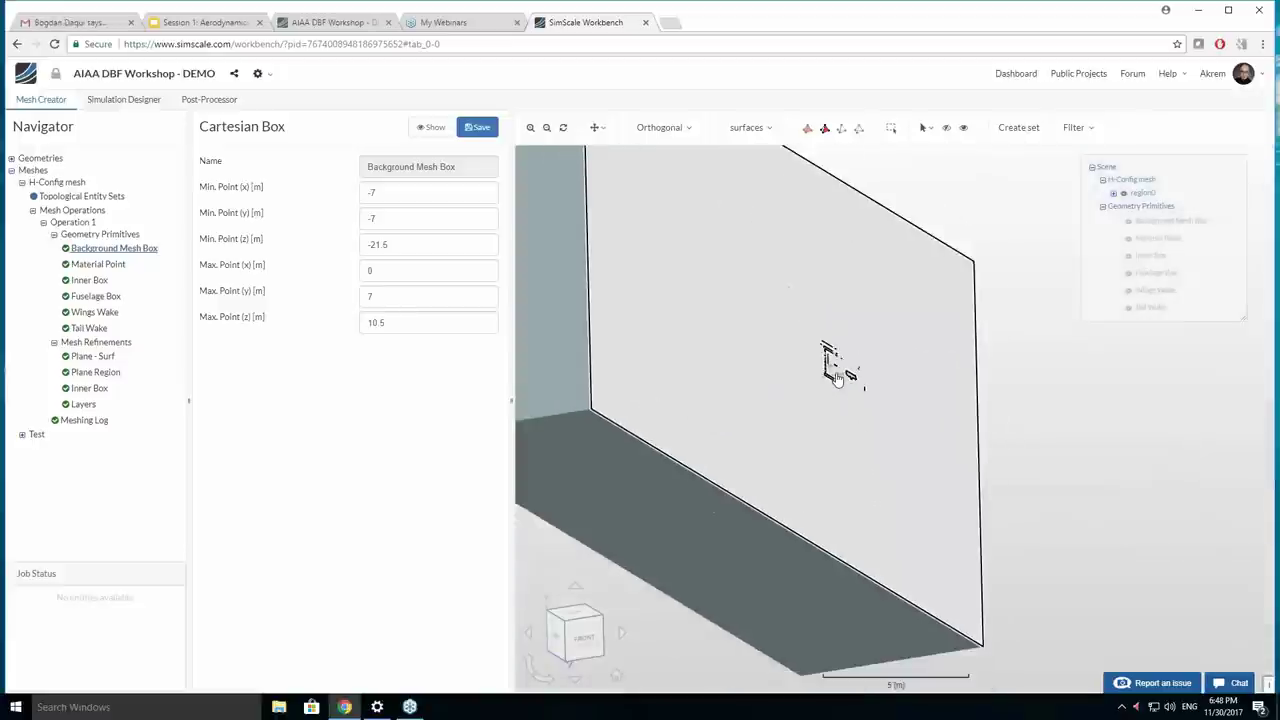
pyautogui.moveTo(631, 523); pyautogui.dragTo(649, 471)
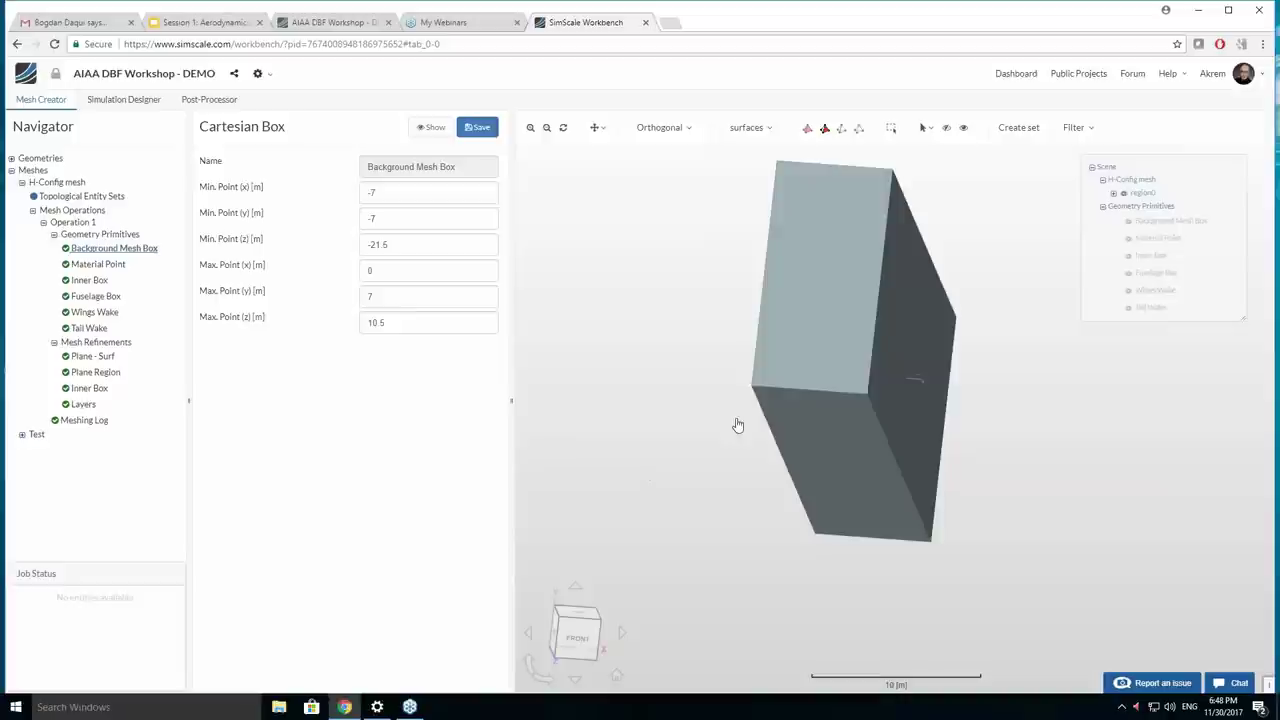
# Orbit around the whole mesh box, then show the Material Point at (-0.5, 0, 1.5) m.
pyautogui.scroll(1, 866, 394)
pyautogui.scroll(5, 1027, 350)
pyautogui.moveTo(1025, 357); pyautogui.dragTo(806, 397)
pyautogui.moveTo(794, 440); pyautogui.dragTo(866, 413)
pyautogui.scroll(-5, 866, 413)
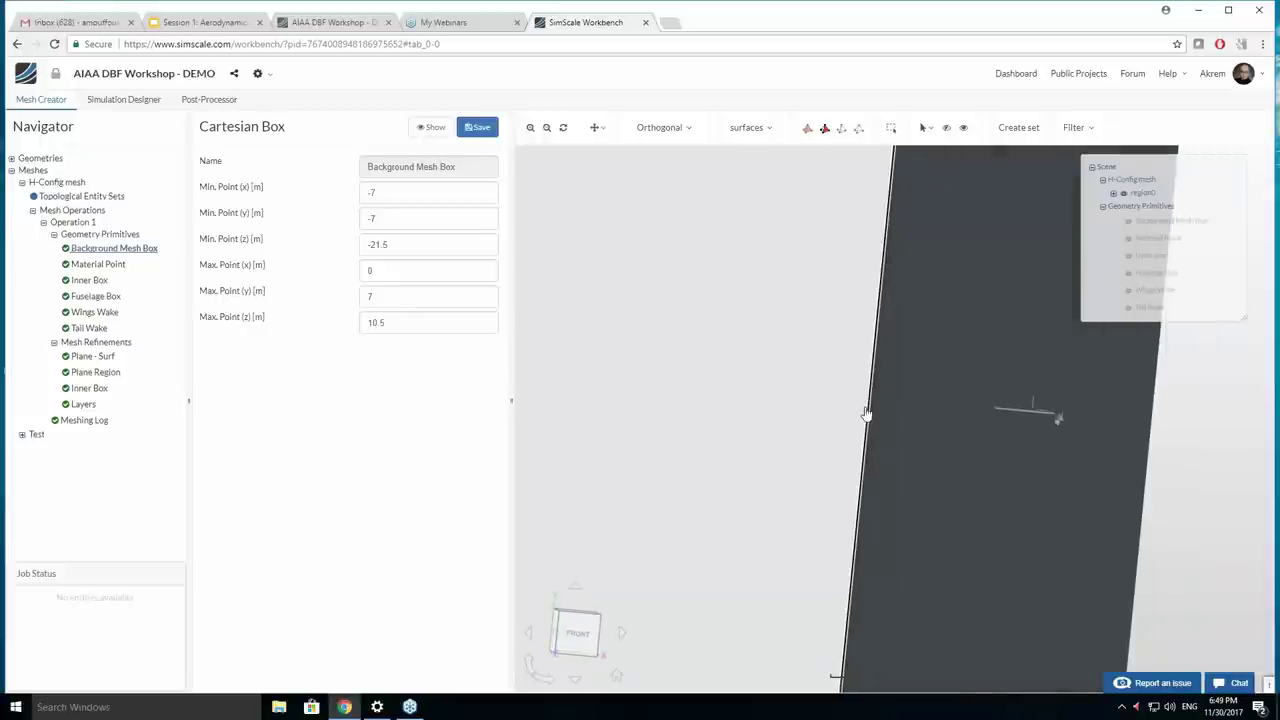
pyautogui.moveTo(777, 411); pyautogui.dragTo(815, 452)
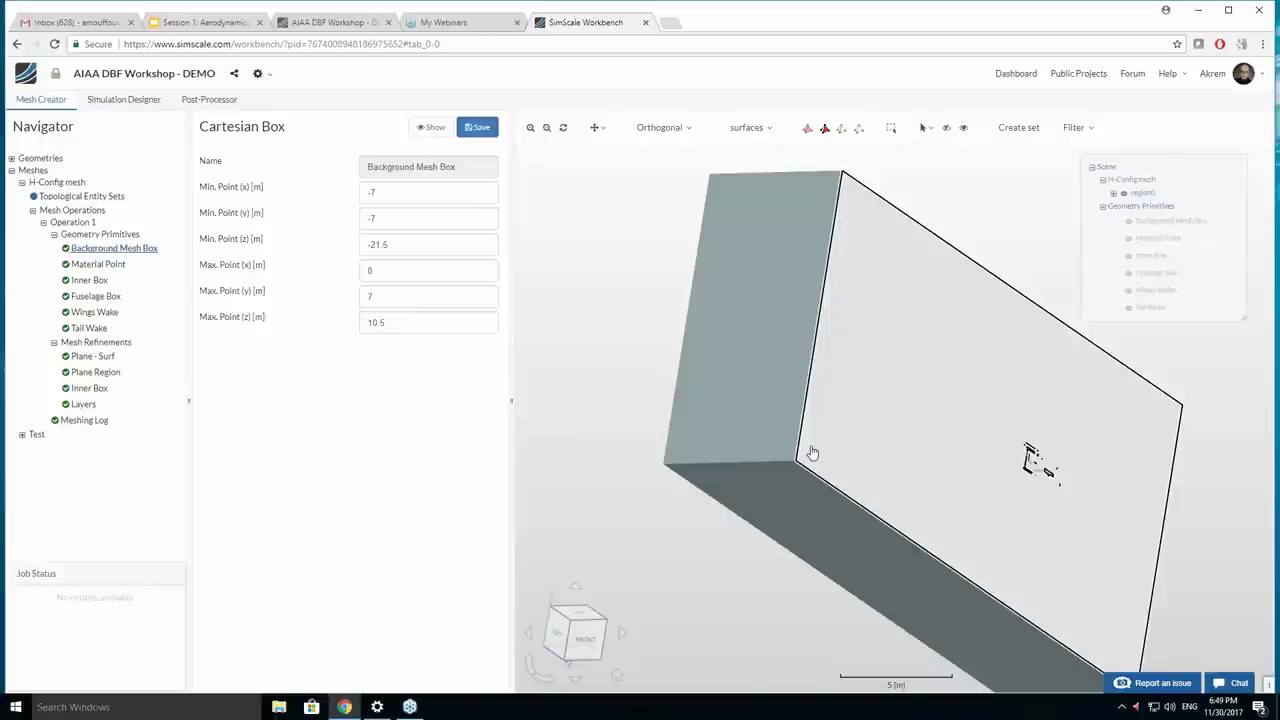
pyautogui.moveTo(812, 453); pyautogui.dragTo(671, 484, button='right')
pyautogui.moveTo(671, 484); pyautogui.dragTo(623, 534)
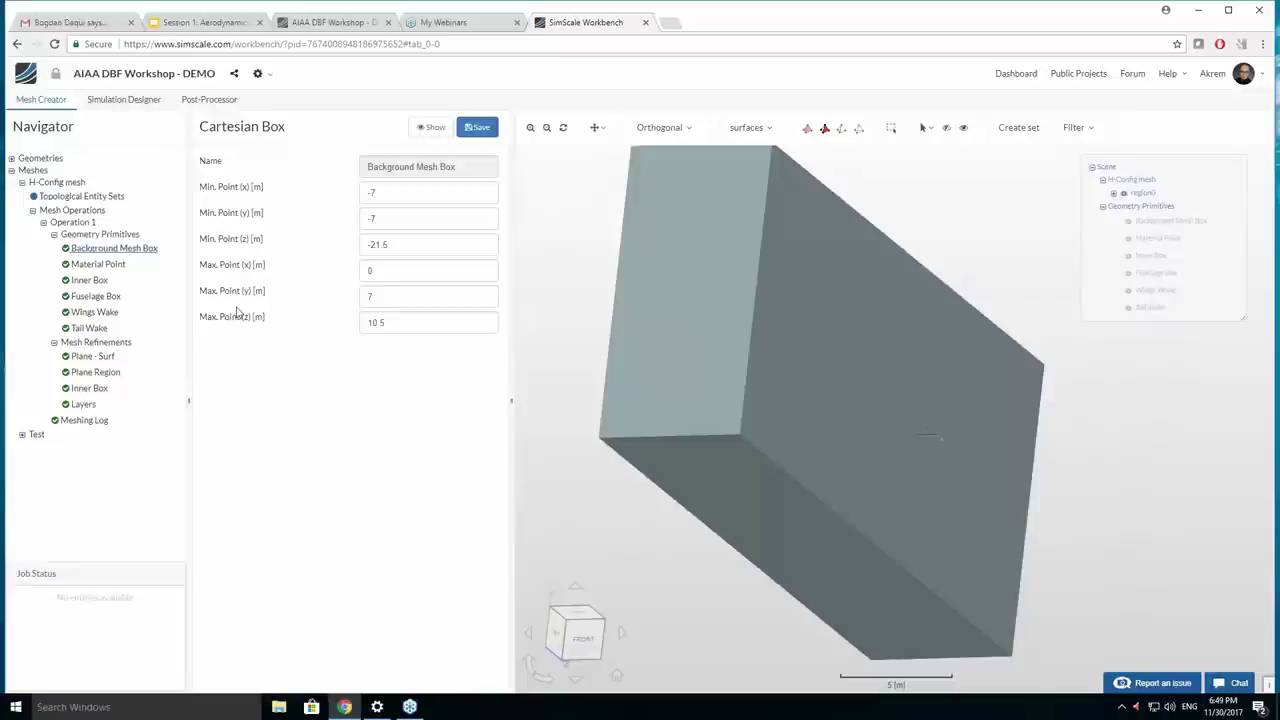
pyautogui.click(119, 266)
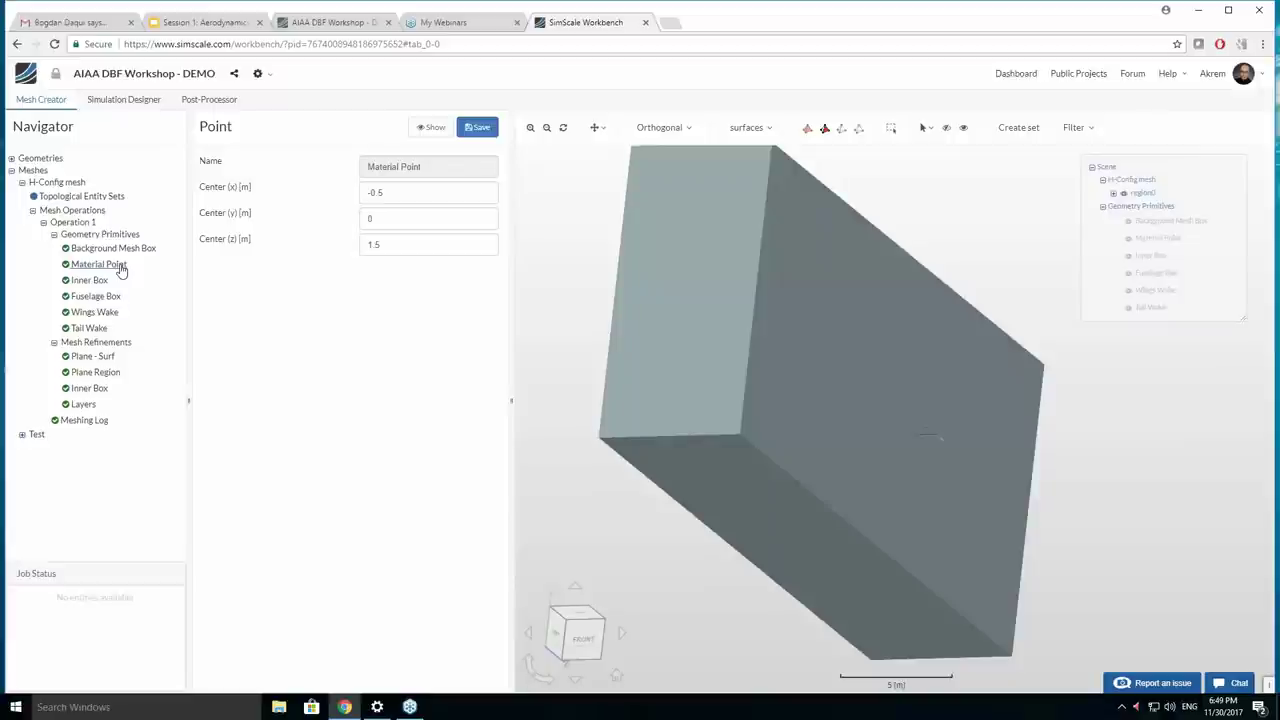
pyautogui.click(431, 127)
# Orbit to view the material point, then show the Inner Box from (-1.1, -0.4, -2) to (0, 0.4, 0.8) m.
pyautogui.moveTo(717, 500); pyautogui.dragTo(1000, 509)
pyautogui.scroll(6, 866, 529)
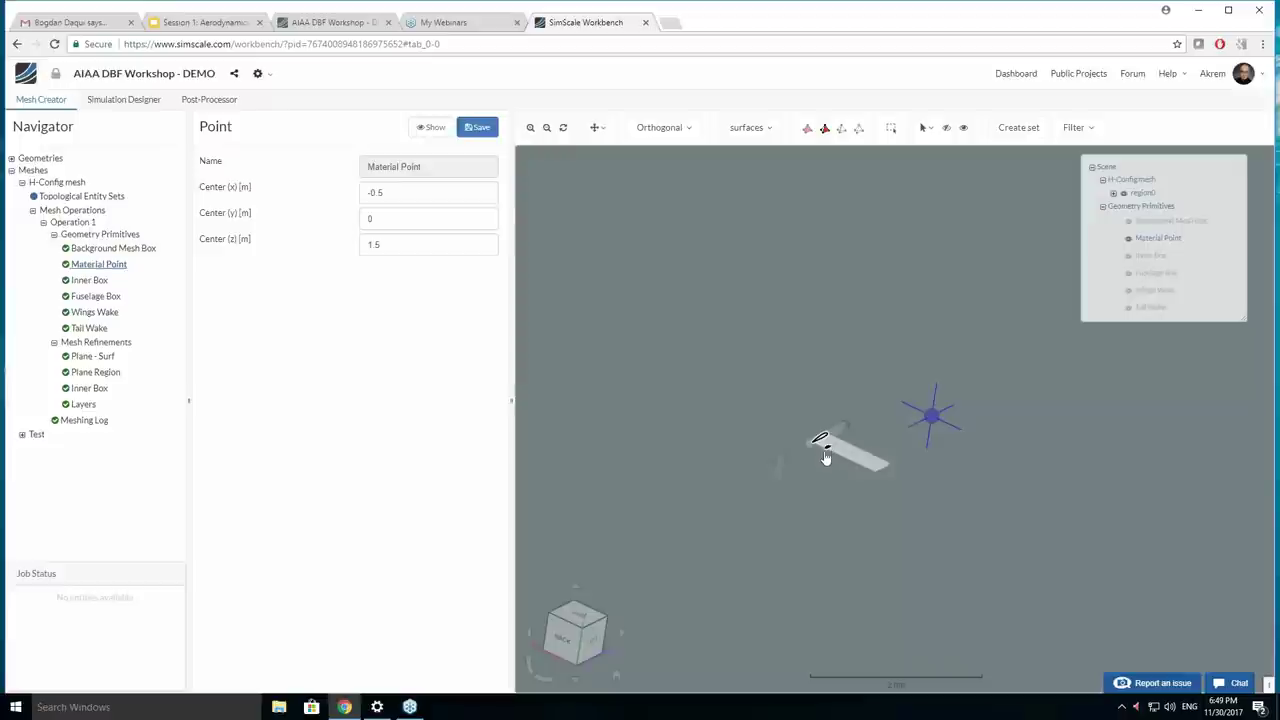
pyautogui.moveTo(826, 457); pyautogui.dragTo(818, 460)
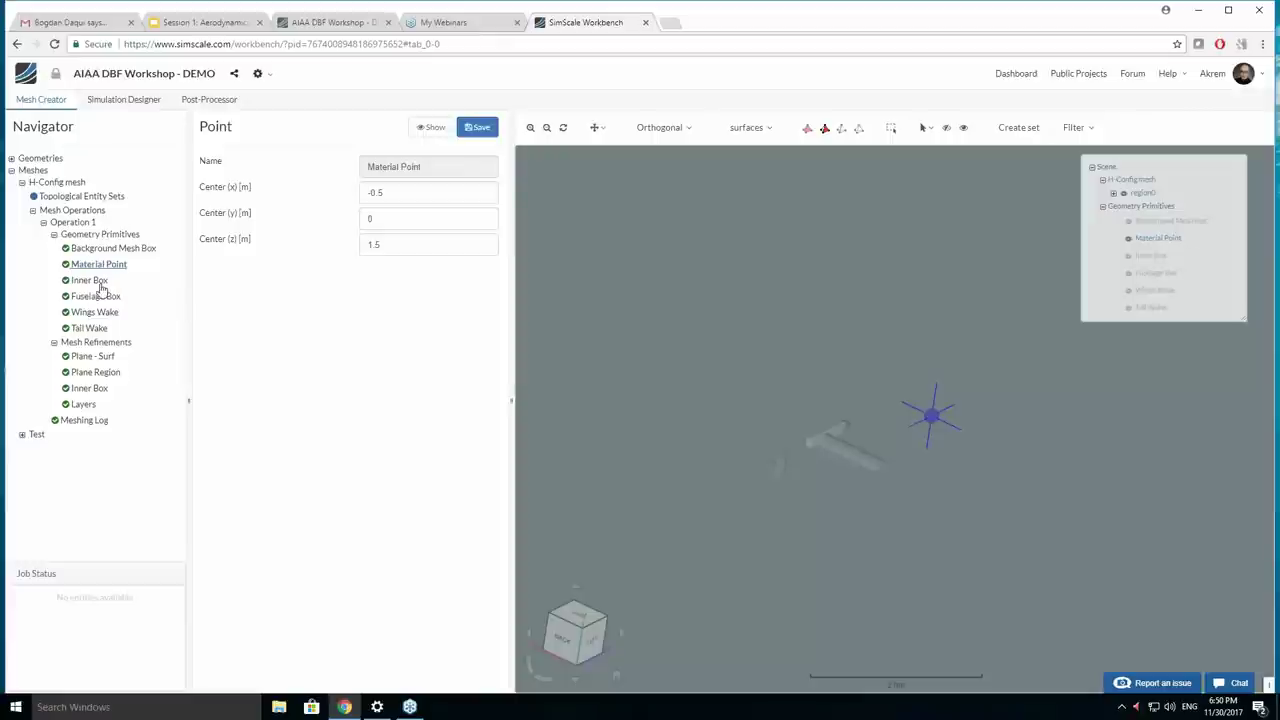
pyautogui.click(100, 283)
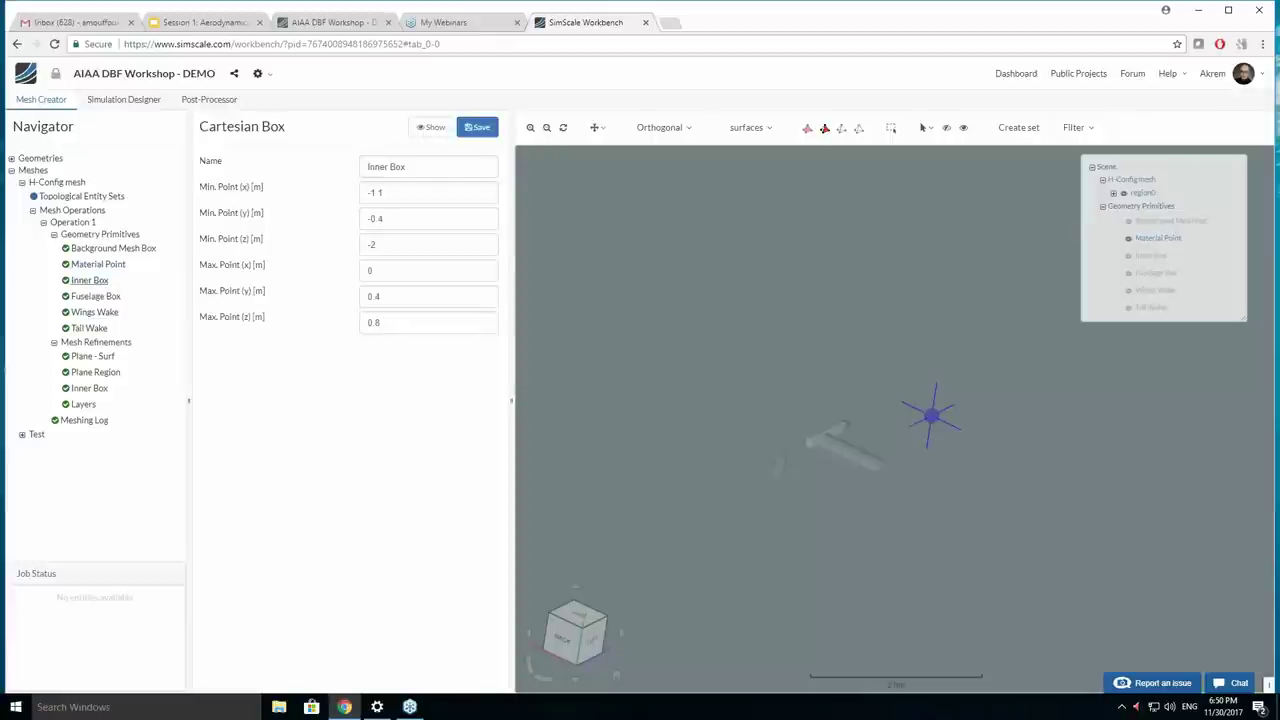
pyautogui.click(432, 127)
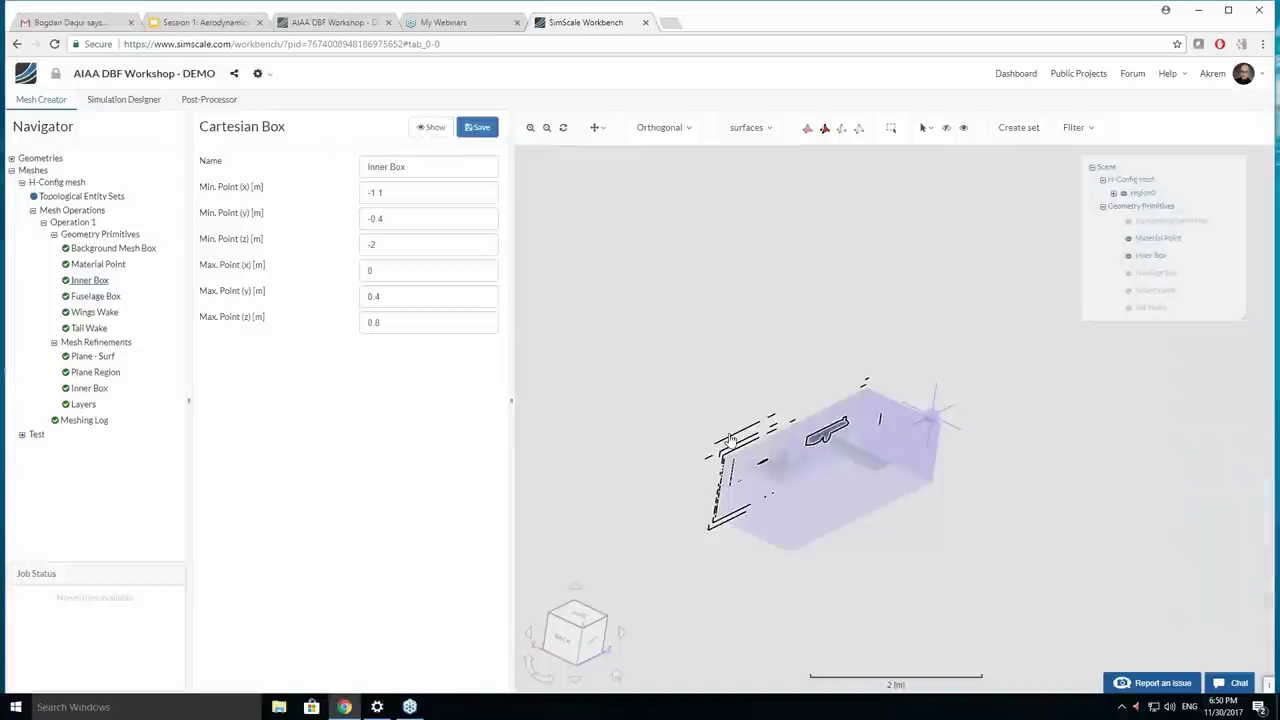
# Inspect the Inner Box up close, then display the Fuselage Box, (-0.13, -0.1, -0.7) to (0, 0.16, 0.55) m.
pyautogui.moveTo(796, 512); pyautogui.dragTo(608, 480)
pyautogui.scroll(3, 663, 520)
pyautogui.moveTo(711, 471)
pyautogui.mouseDown()
pyautogui.moveTo(734, 500)
pyautogui.moveTo(700, 455)
pyautogui.moveTo(660, 446)
pyautogui.moveTo(700, 486)
pyautogui.mouseUp()
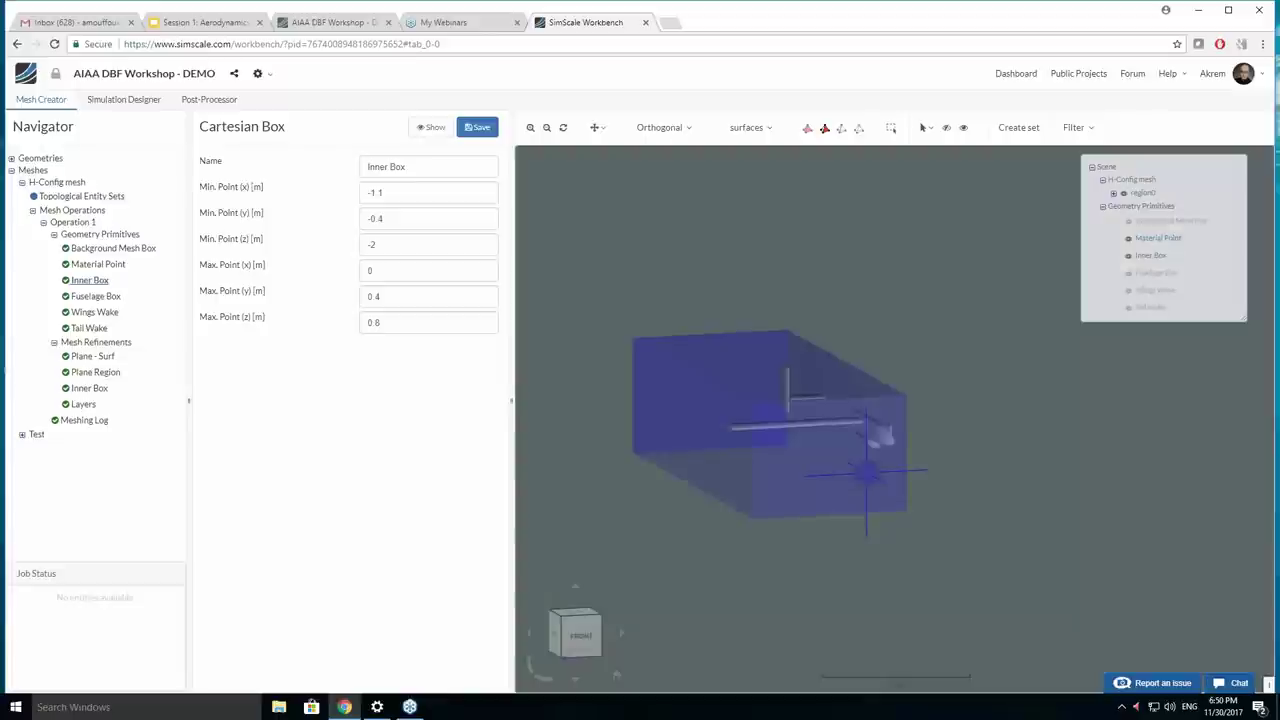
pyautogui.click(96, 296)
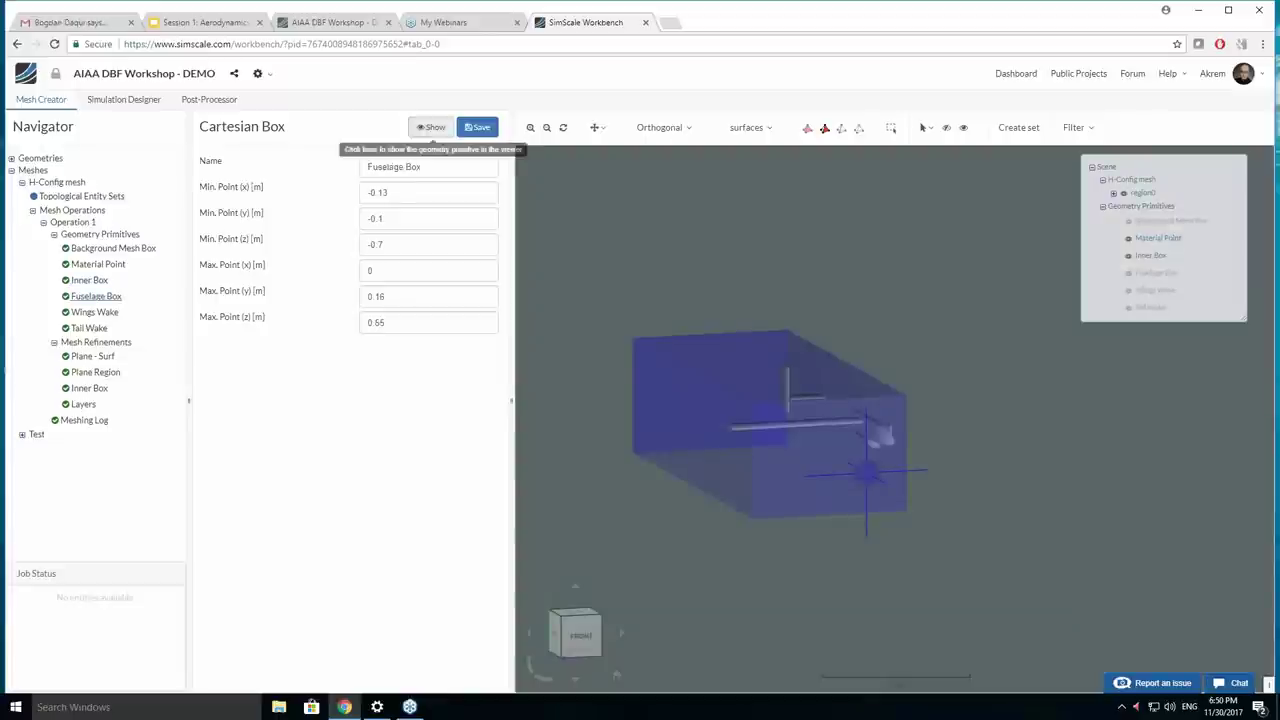
pyautogui.click(432, 127)
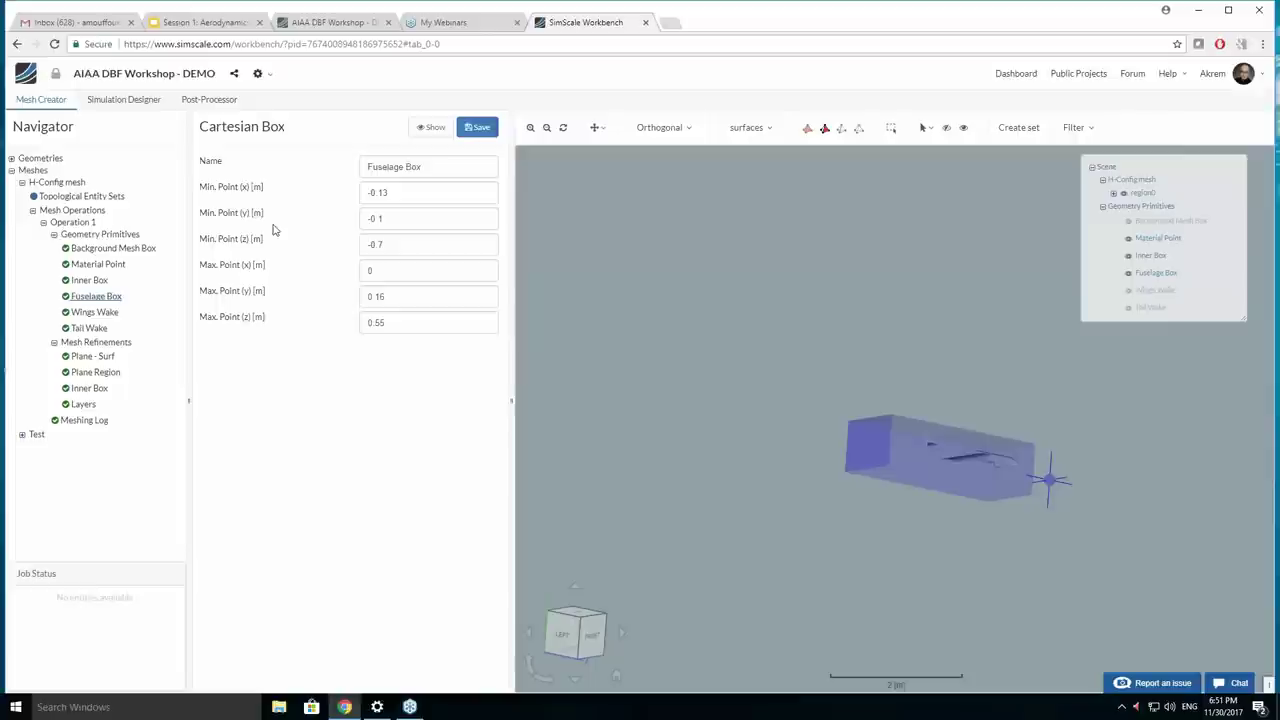
# Display the Wings Wake box in the viewer with the Inner Box hidden from the scene.
pyautogui.click(92, 315)
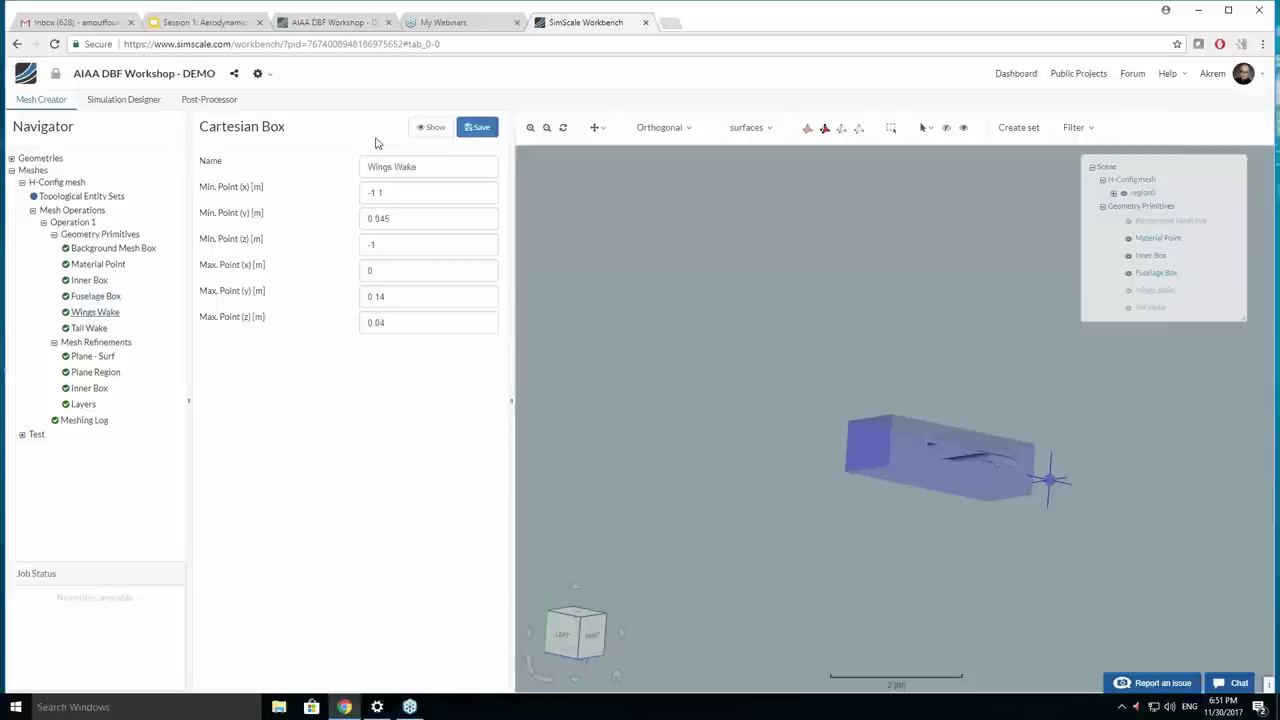
pyautogui.click(430, 127)
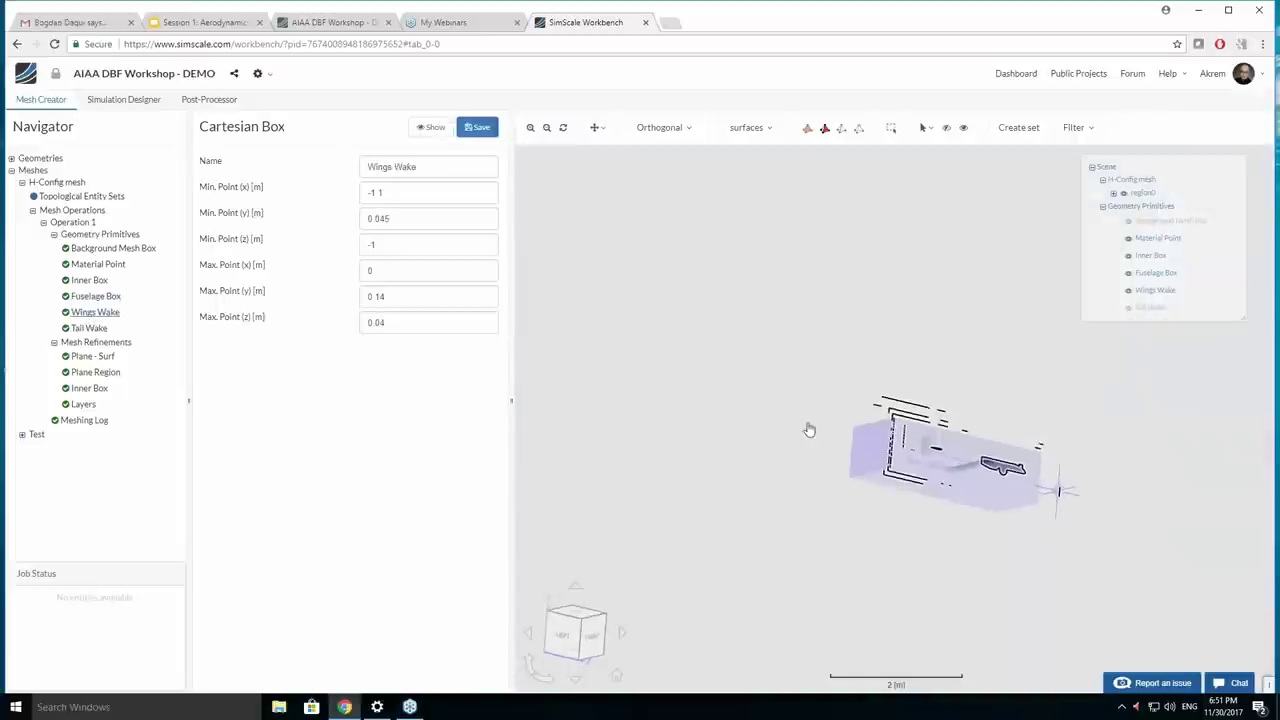
pyautogui.scroll(-3, 990, 560)
pyautogui.scroll(5, 1005, 560)
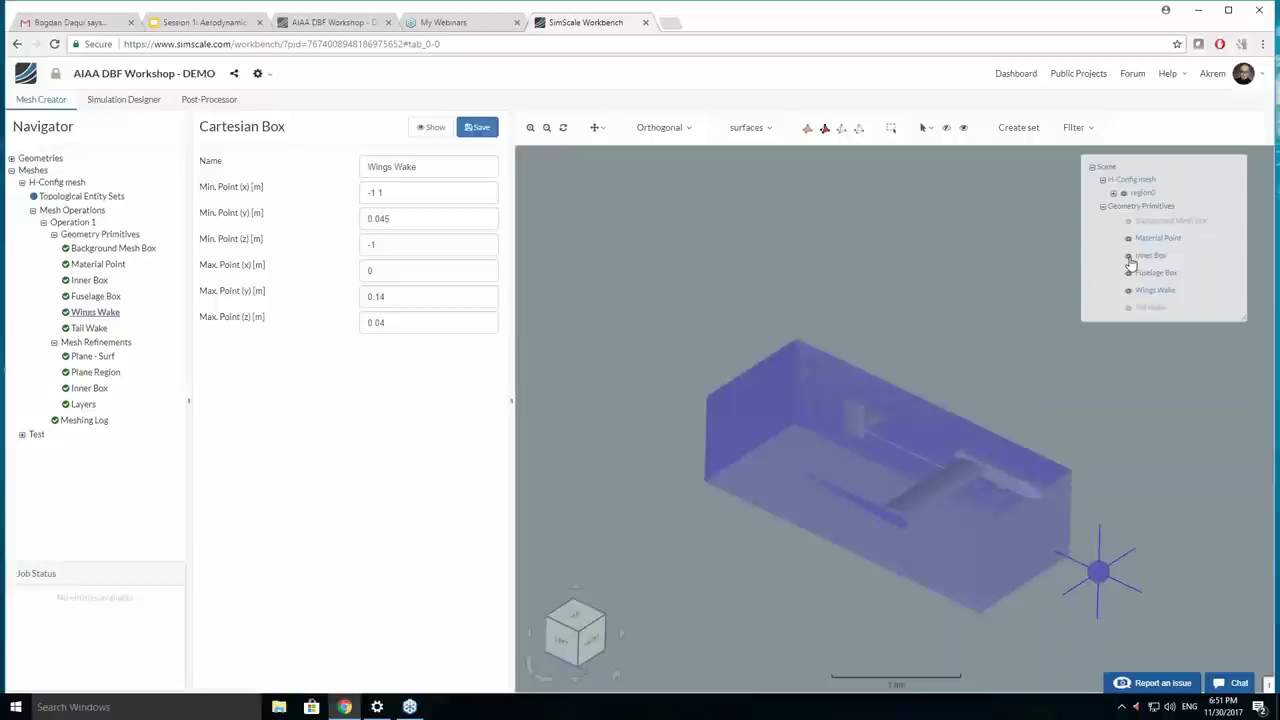
pyautogui.click(1128, 255)
pyautogui.moveTo(915, 490); pyautogui.dragTo(931, 446)
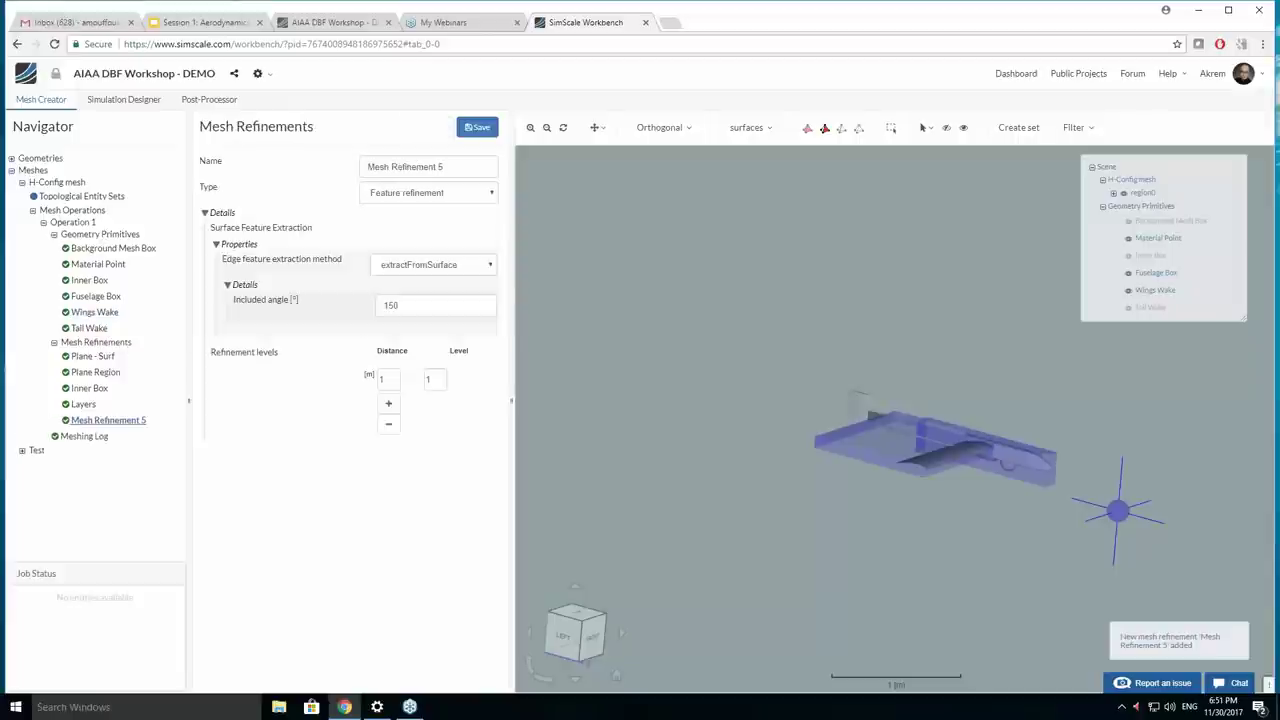
# Switch Mesh Refinement 5 to a Surface refinement, edit Level min, then return to the H-Config mesh overview.
pyautogui.click(436, 196)
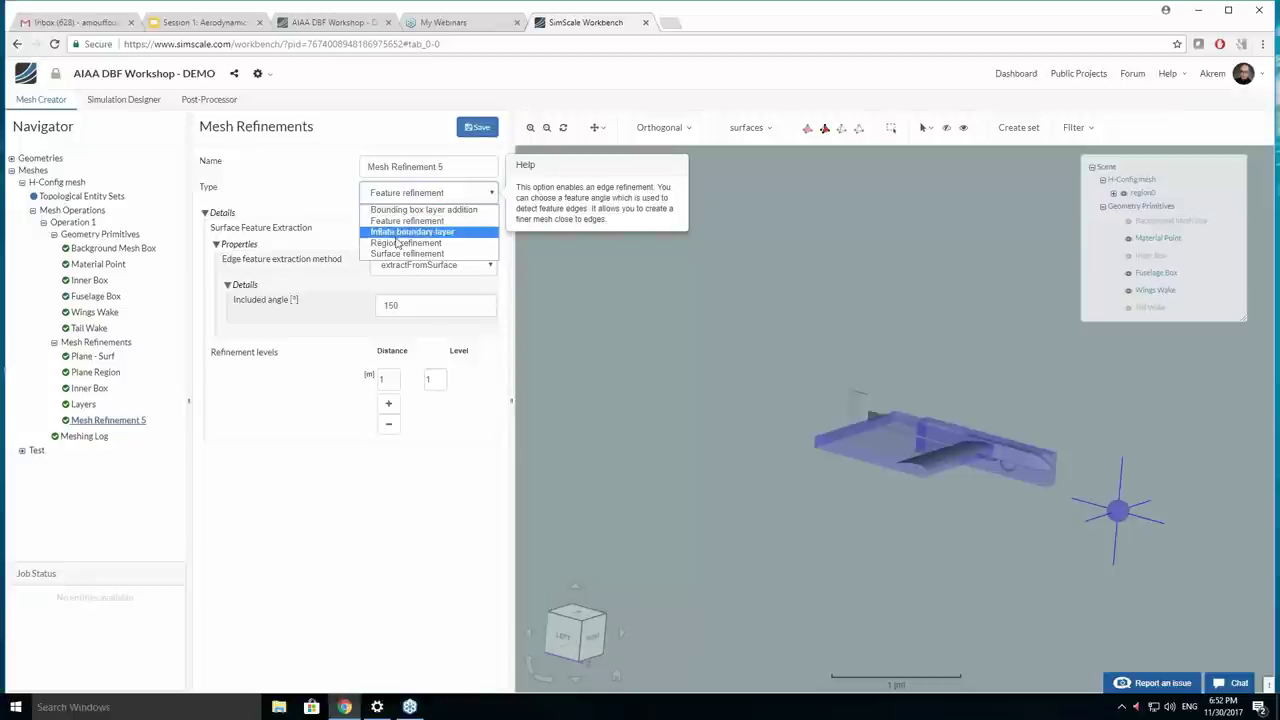
pyautogui.press('Escape')
pyautogui.click(402, 195)
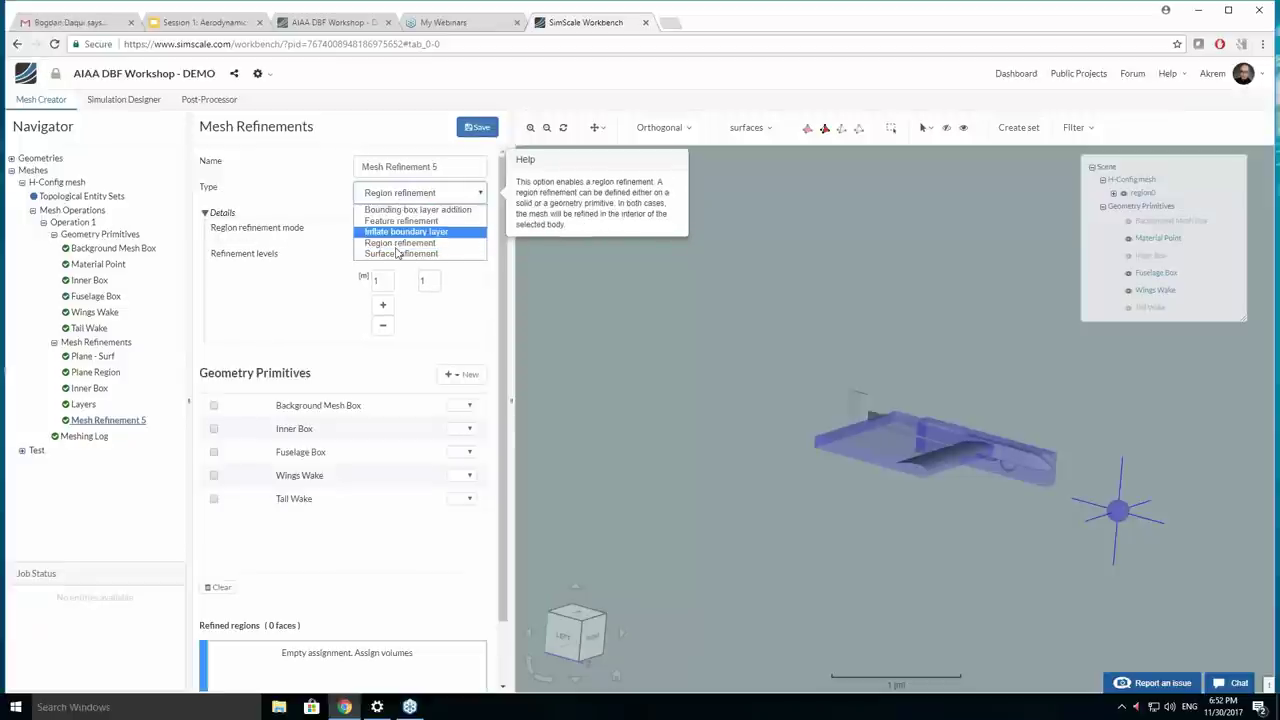
pyautogui.click(398, 254)
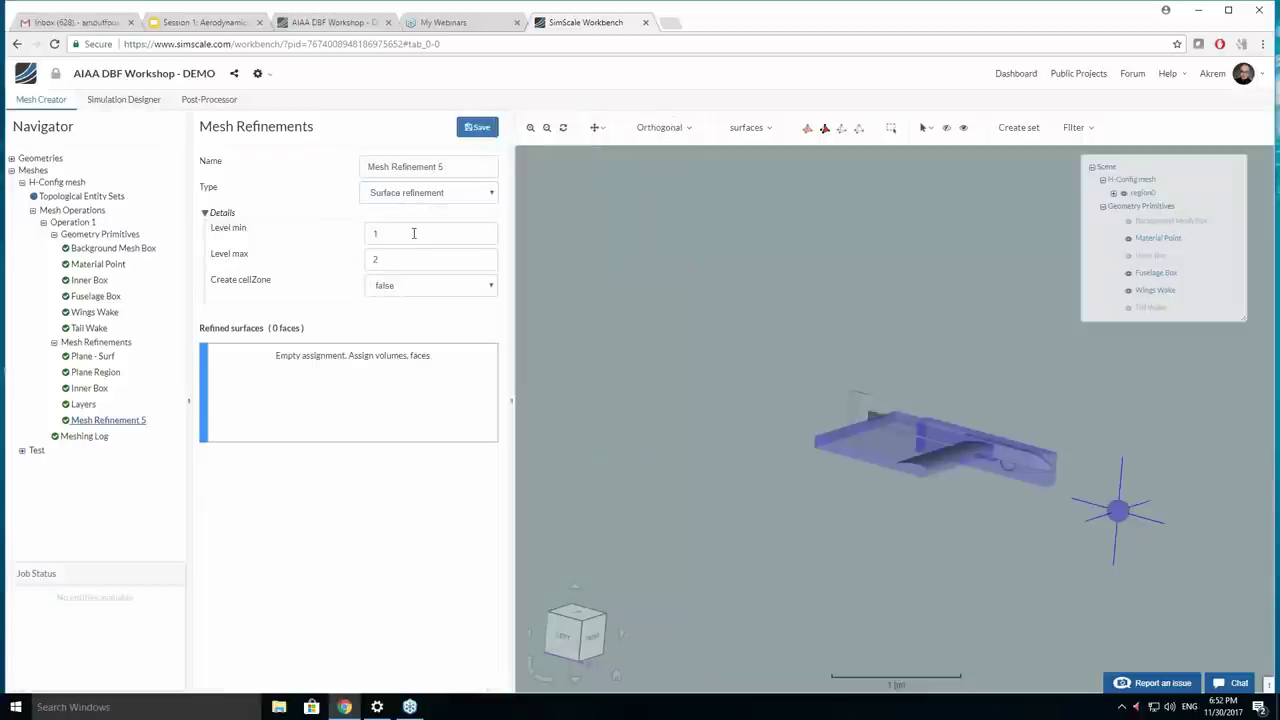
pyautogui.doubleClick(414, 233)
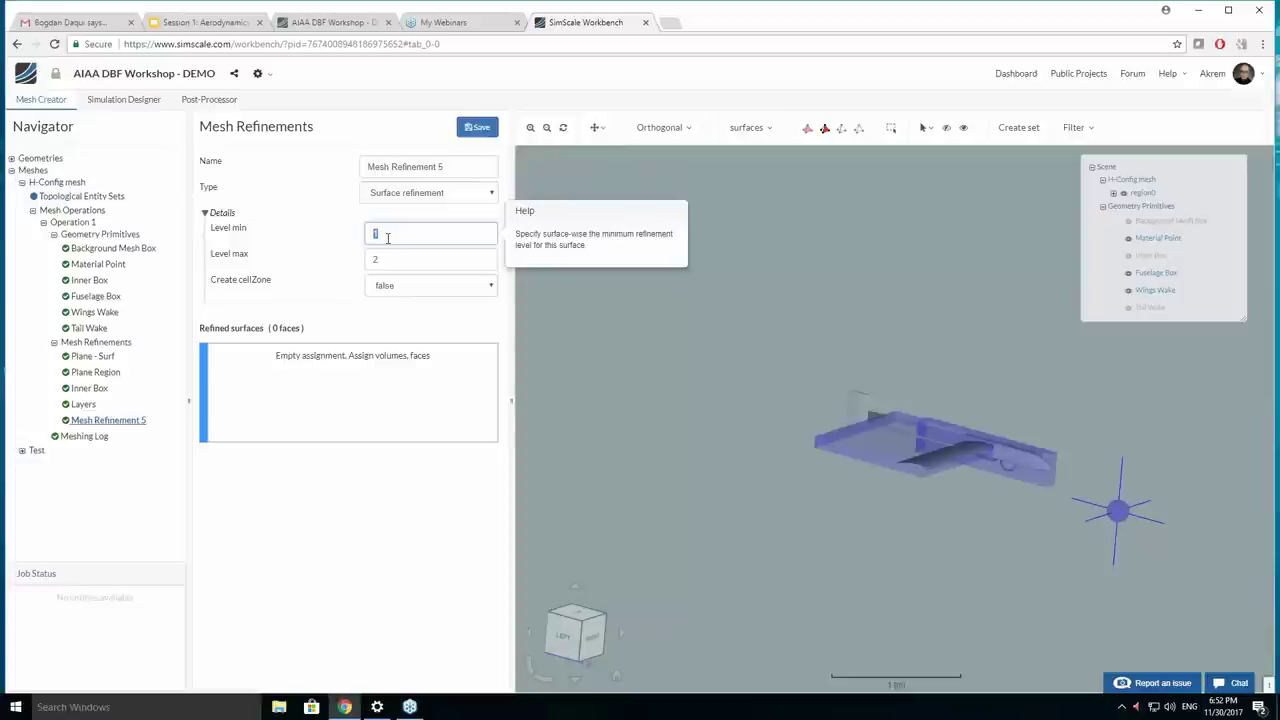
pyautogui.click(22, 183)
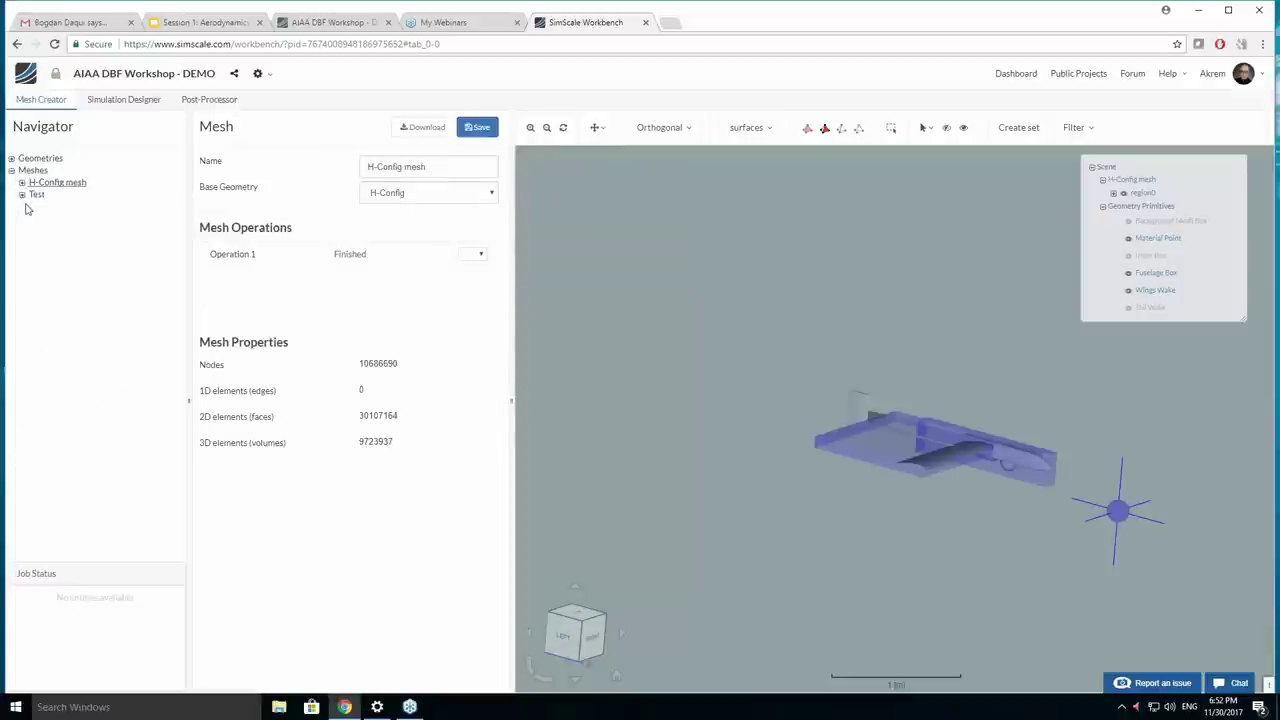
# Duplicate the H-Config mesh and delete the copy's Operation 1 mesh result.
pyautogui.rightClick(58, 184)
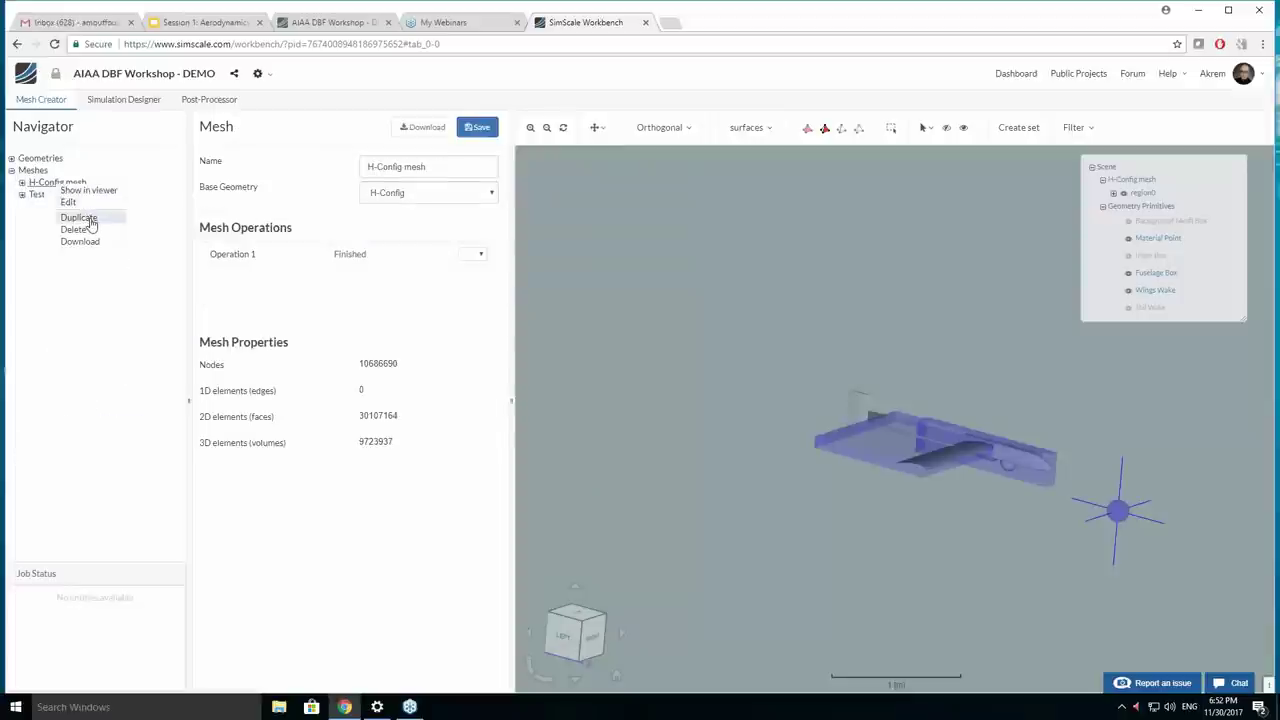
pyautogui.click(80, 218)
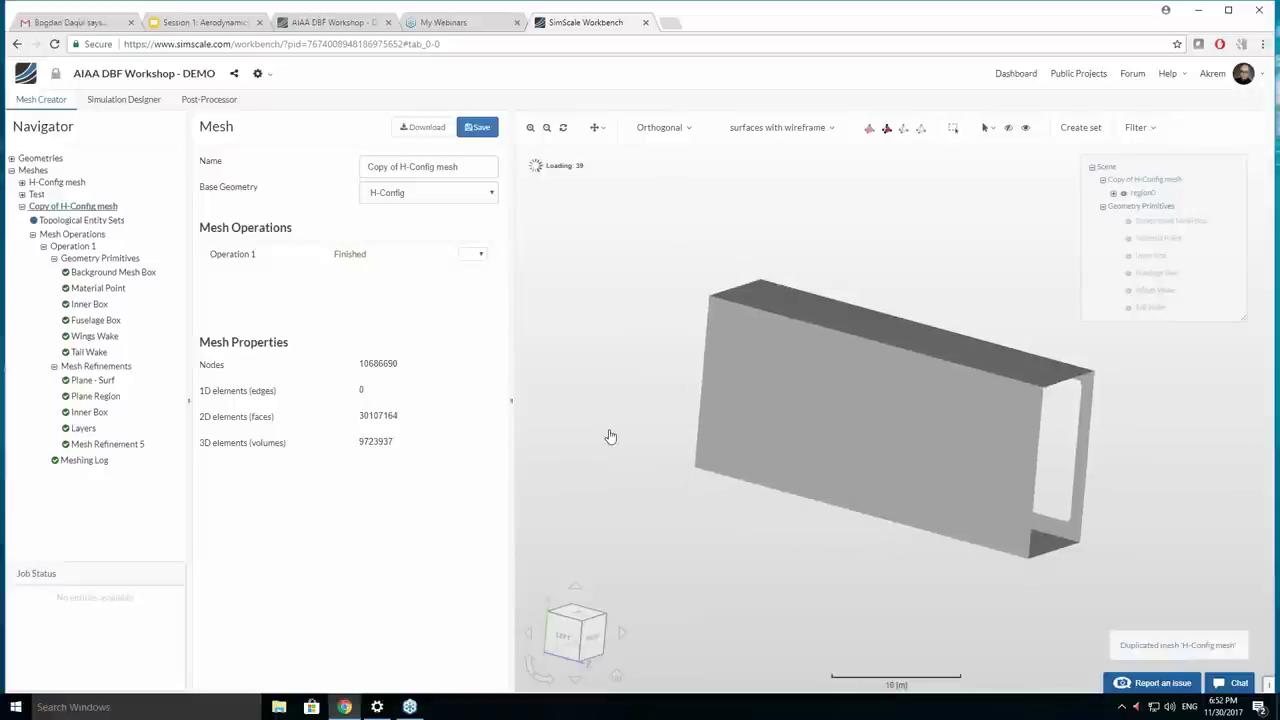
pyautogui.click(73, 247)
pyautogui.rightClick(79, 251)
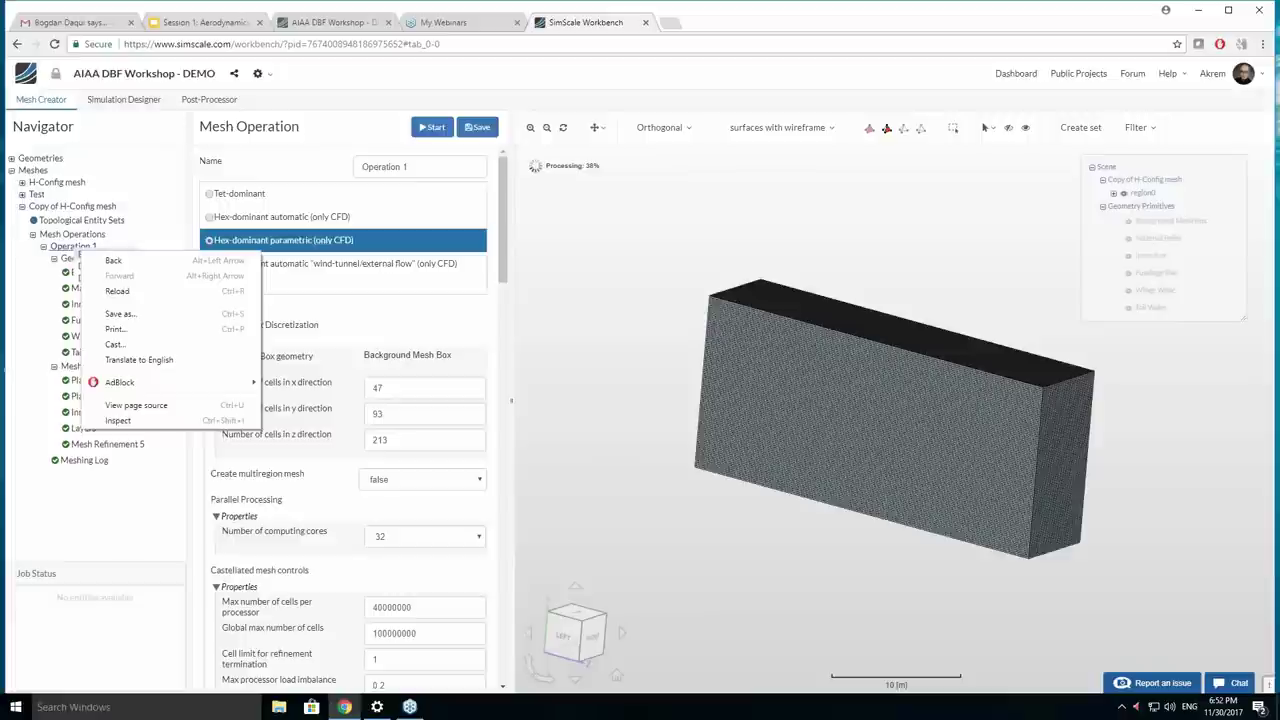
pyautogui.click(84, 252)
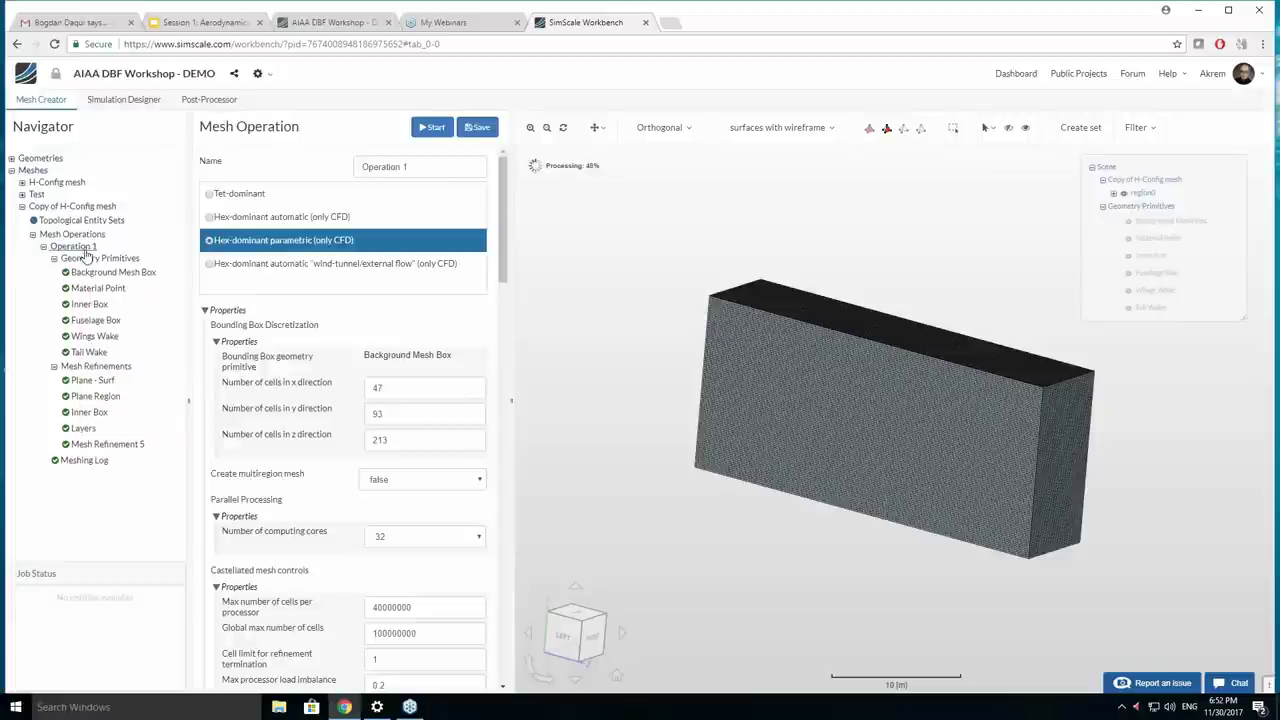
pyautogui.rightClick(85, 253)
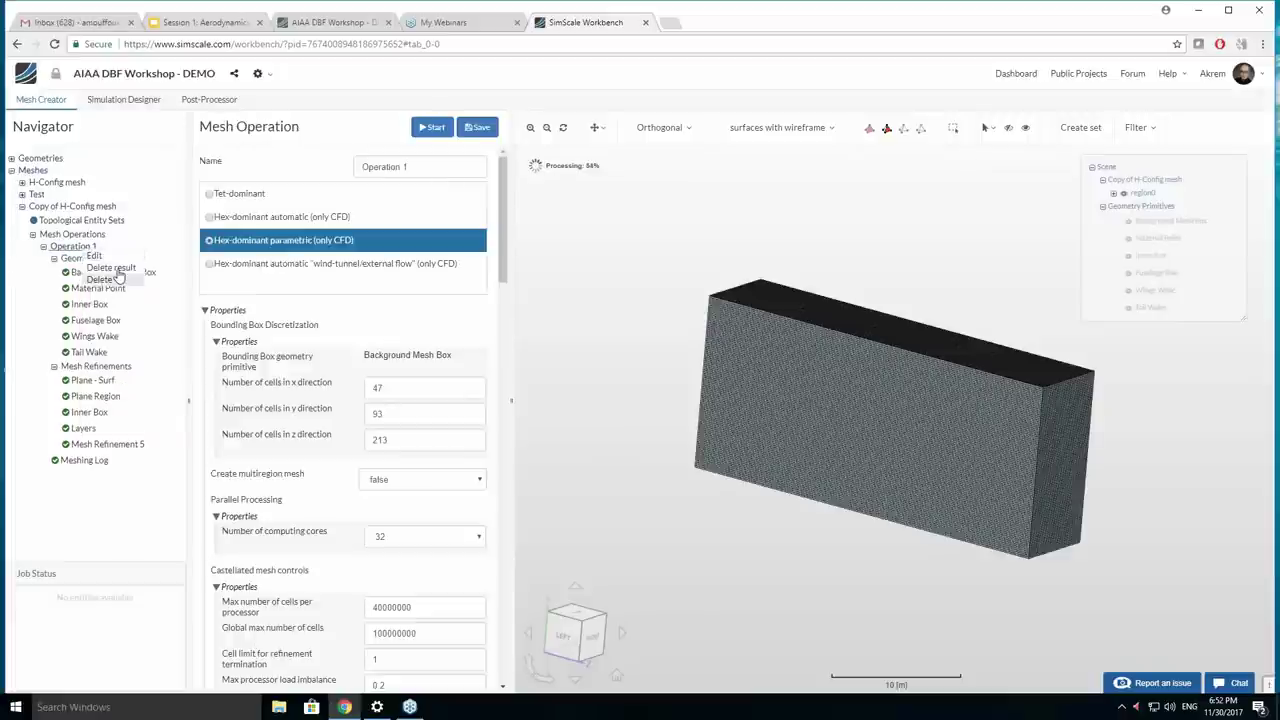
pyautogui.click(112, 268)
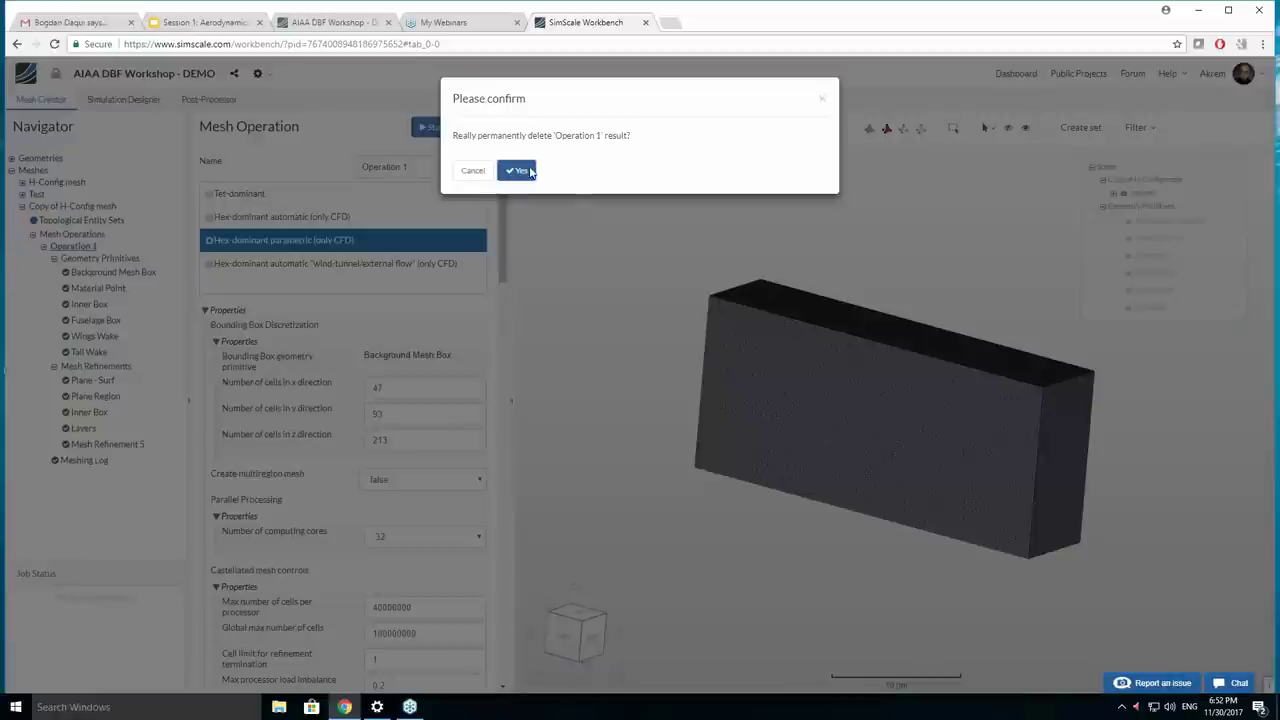
pyautogui.click(519, 171)
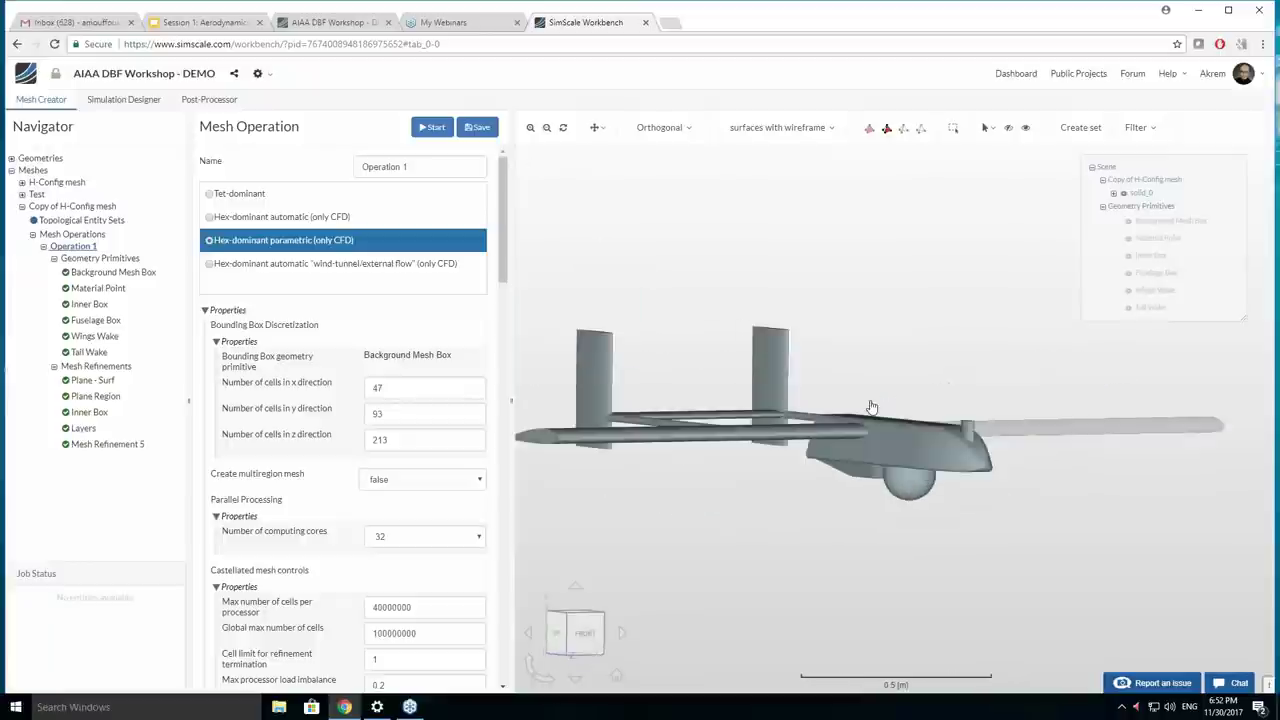
# Add Mesh Refinement 6 to the copied mesh's refinements.
pyautogui.moveTo(840, 423); pyautogui.dragTo(884, 436)
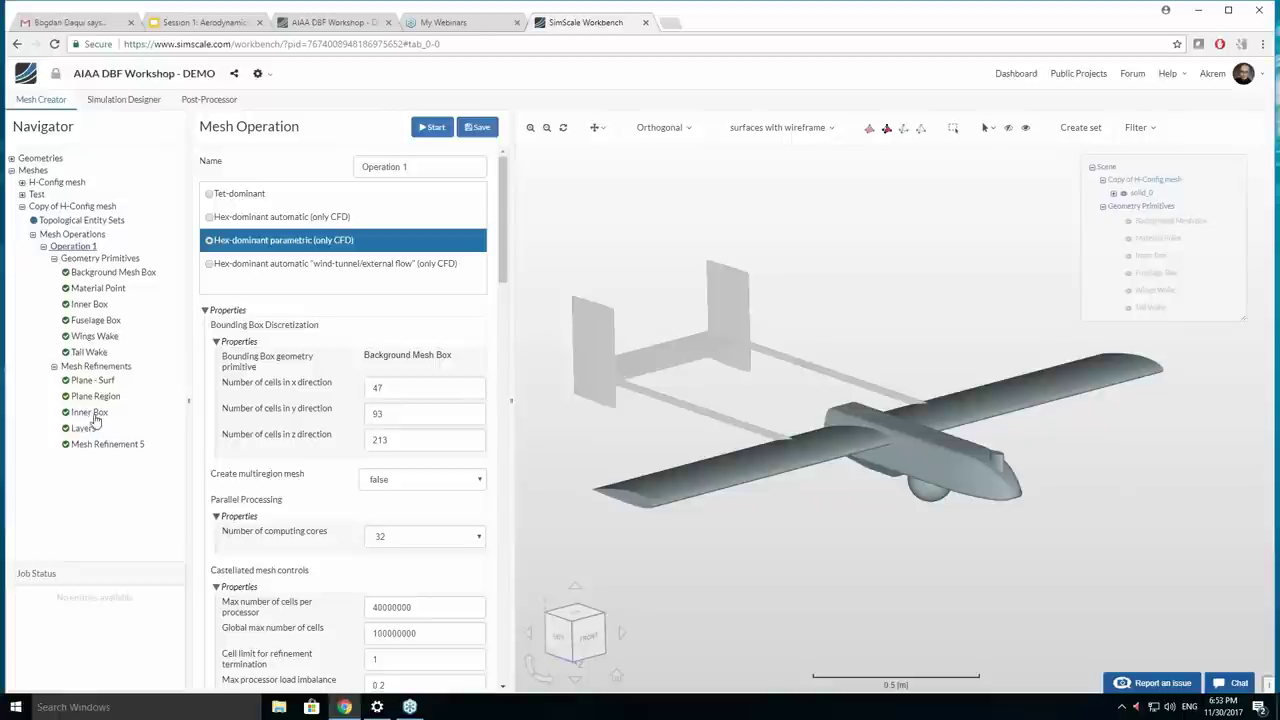
pyautogui.click(93, 367)
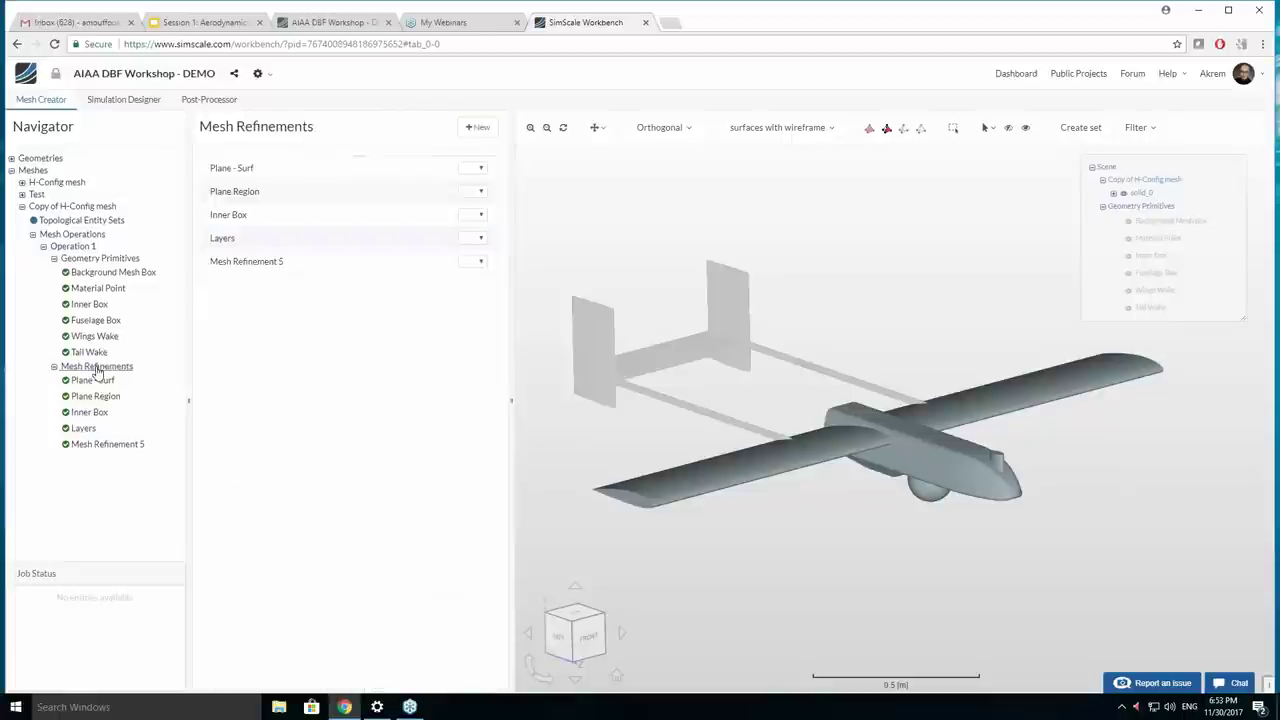
pyautogui.click(119, 377)
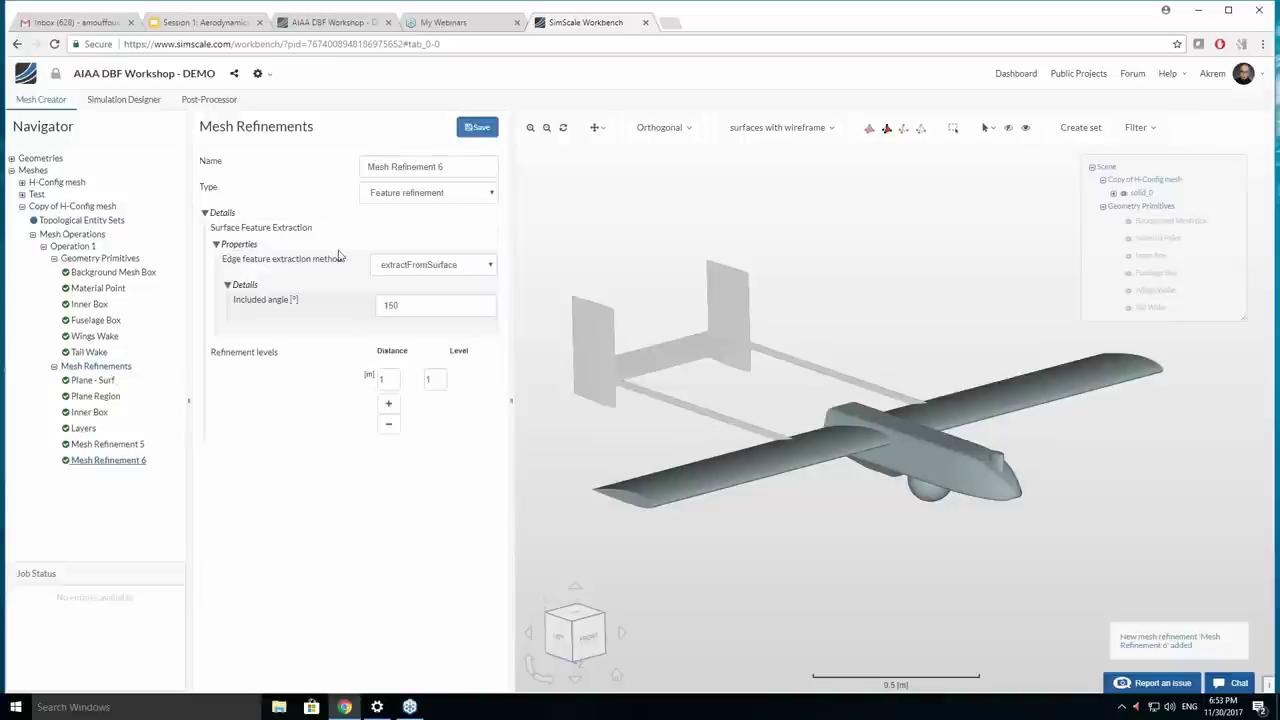
# Make the new refinement a Surface refinement named Wings.
pyautogui.click(421, 193)
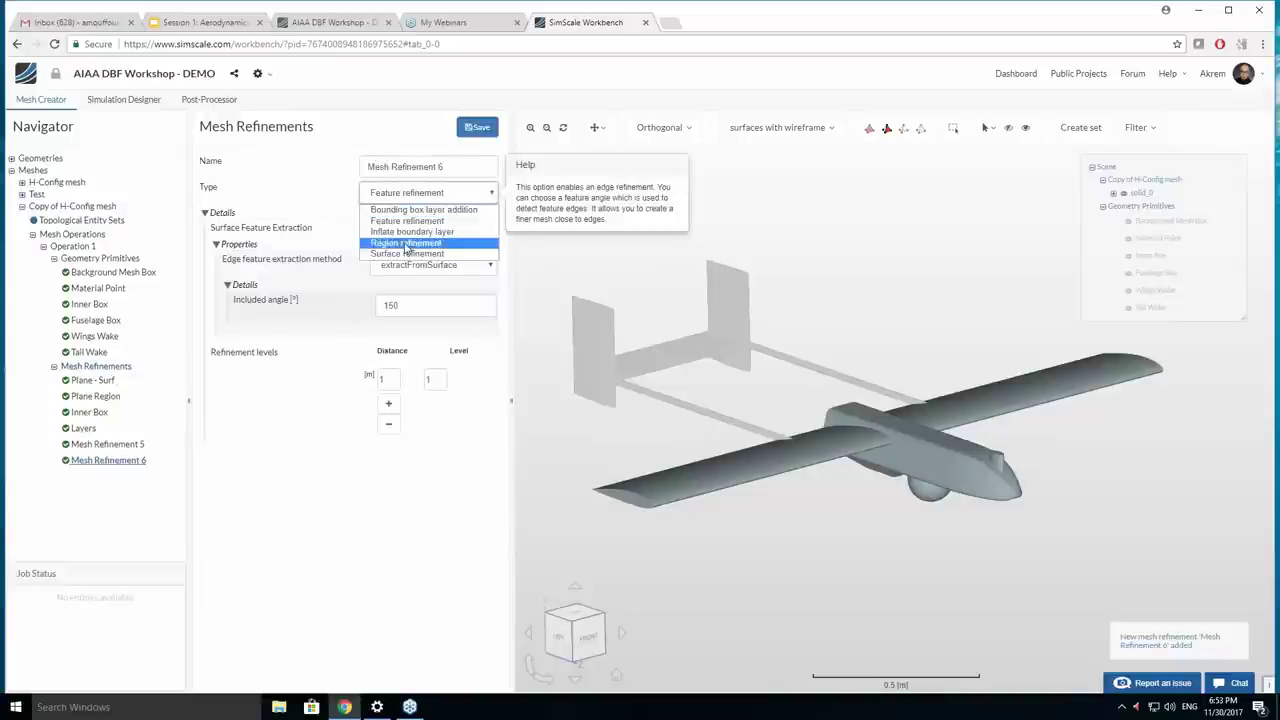
pyautogui.click(420, 243)
pyautogui.tripleClick(414, 167)
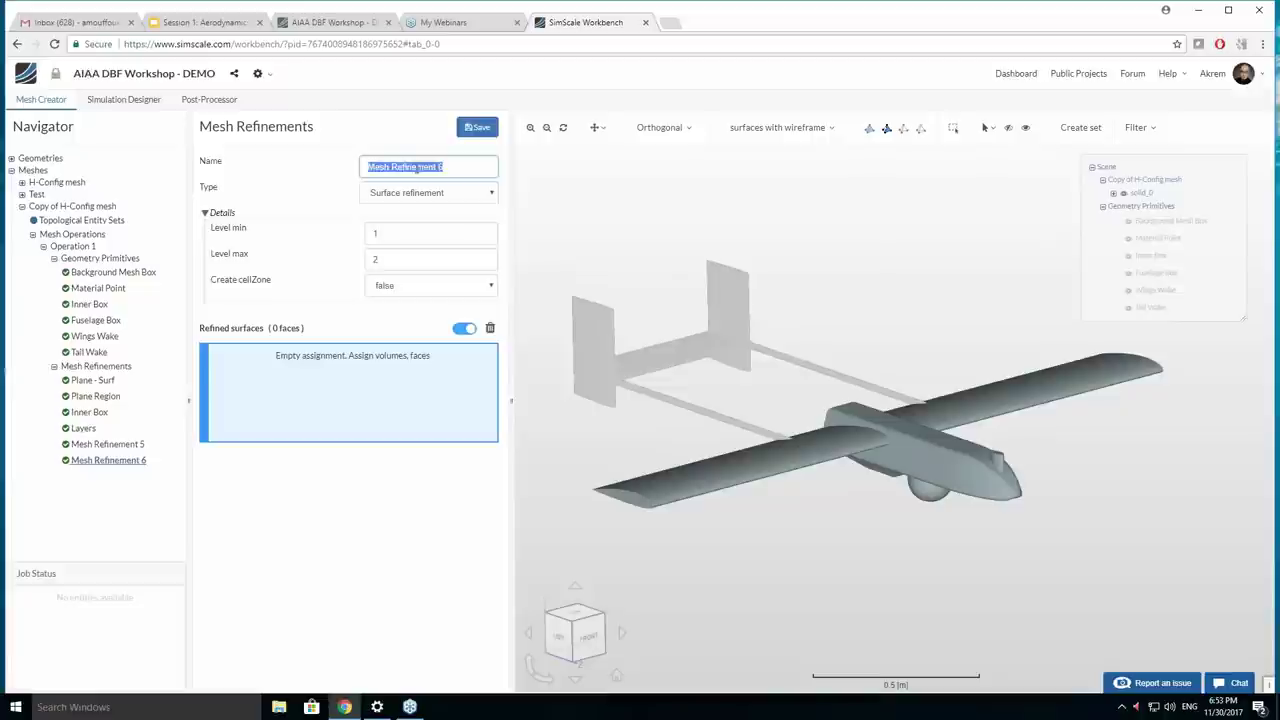
pyautogui.write('Wing')
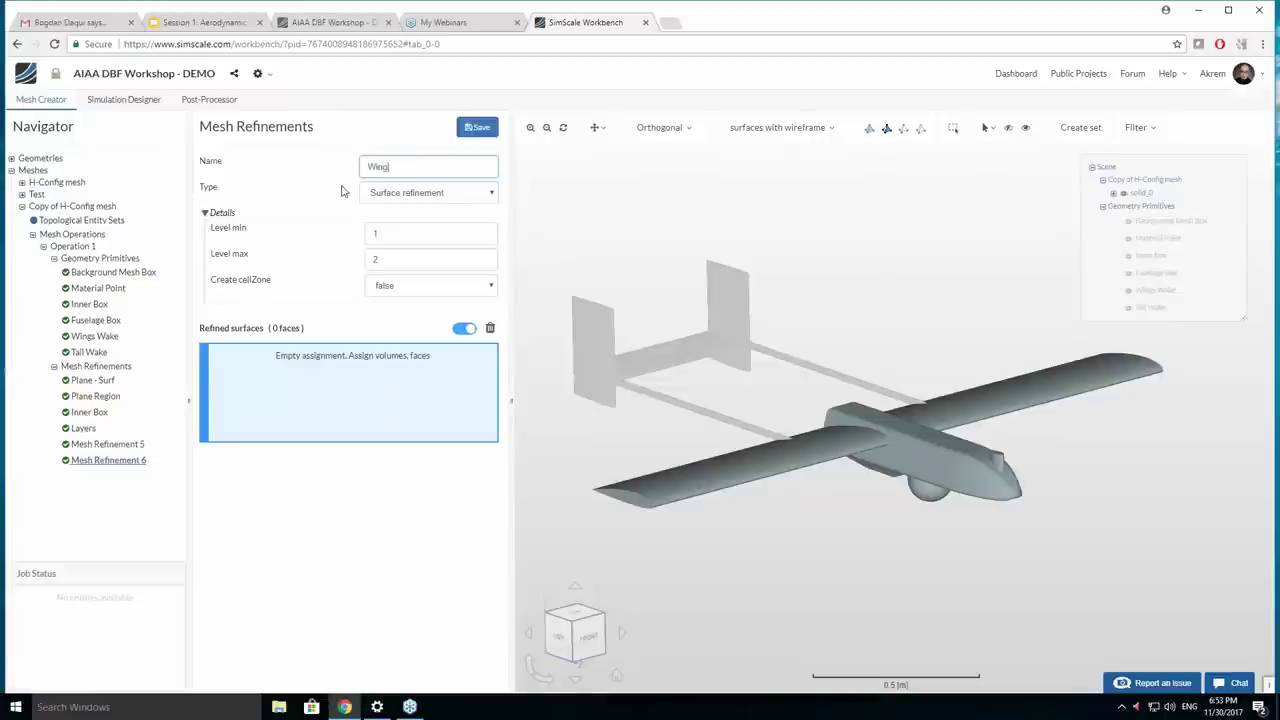
pyautogui.write('s')
pyautogui.press('Return')
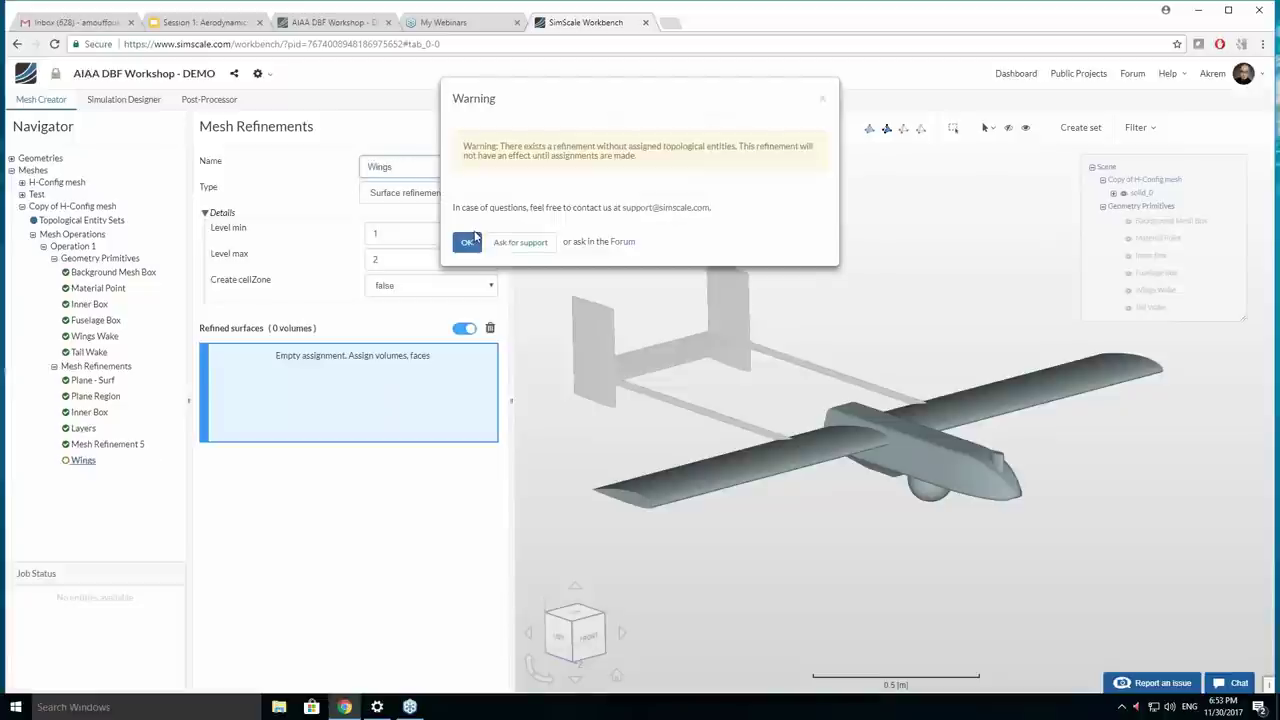
pyautogui.click(467, 242)
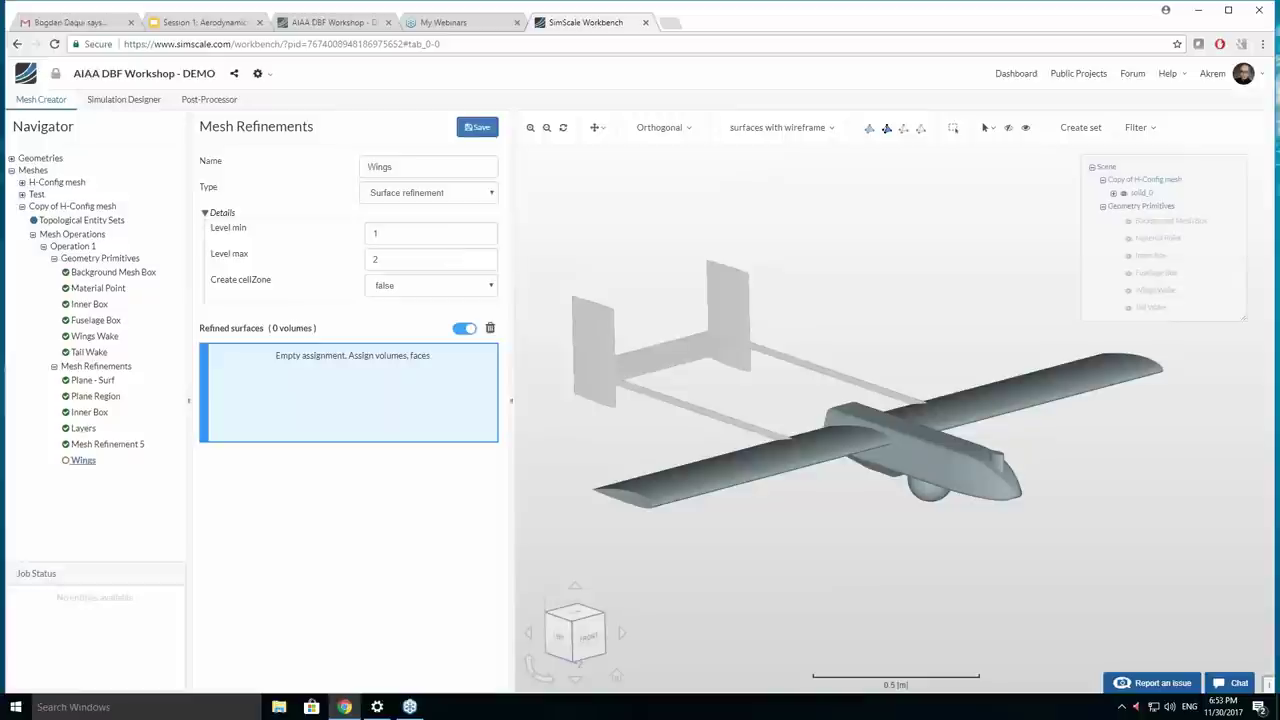
# Assign the RightWing face to the Wings refinement and inspect the chosen wing.
pyautogui.click(690, 488)
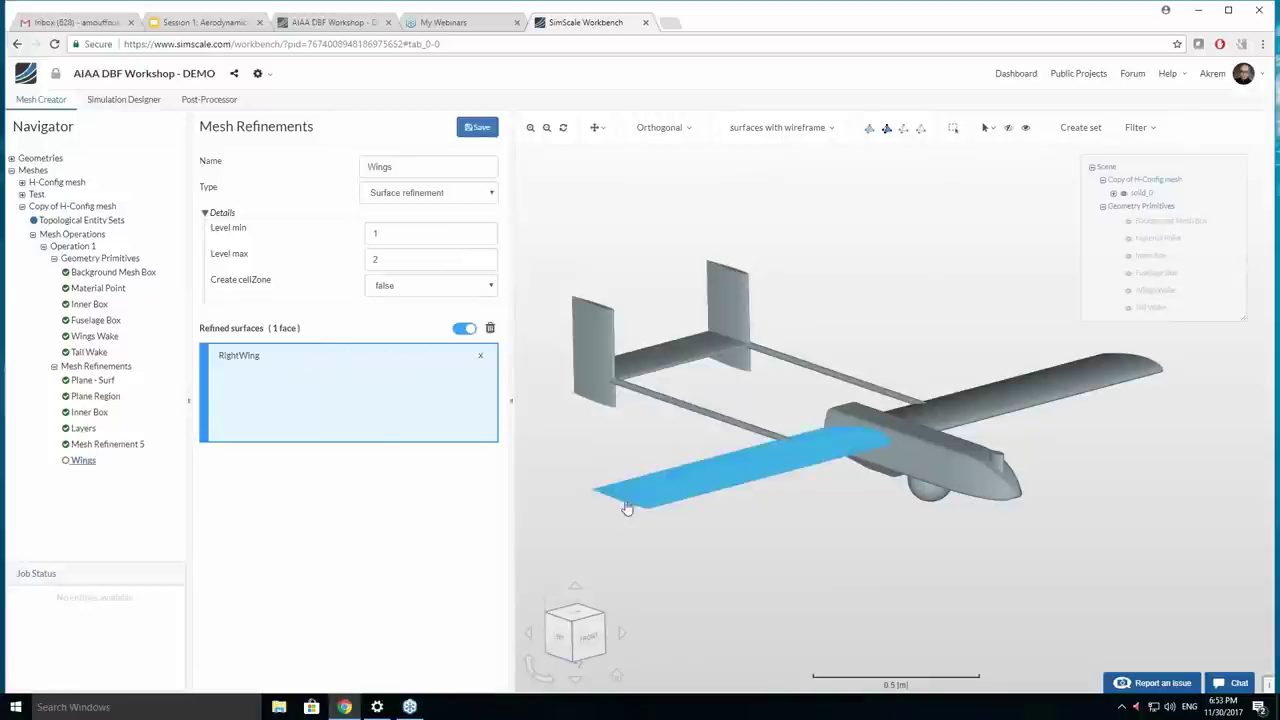
pyautogui.moveTo(667, 546); pyautogui.dragTo(878, 538)
pyautogui.scroll(10, 963, 414)
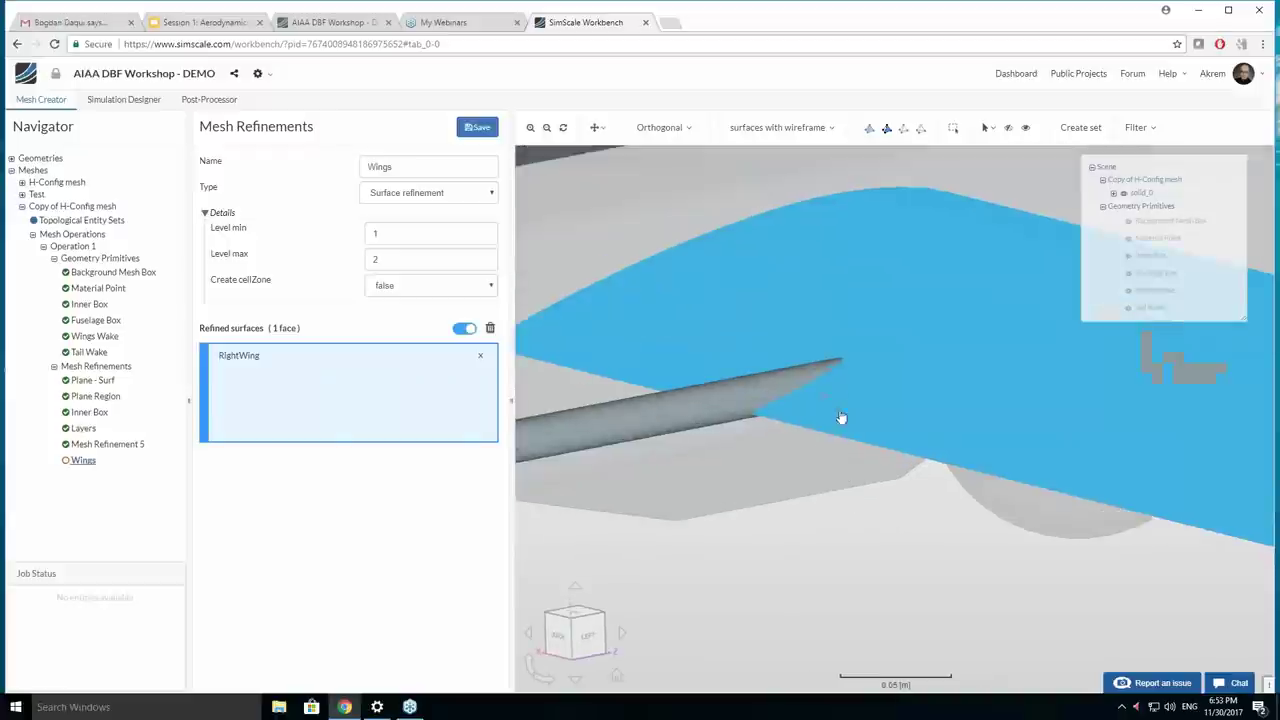
pyautogui.scroll(-8, 769, 451)
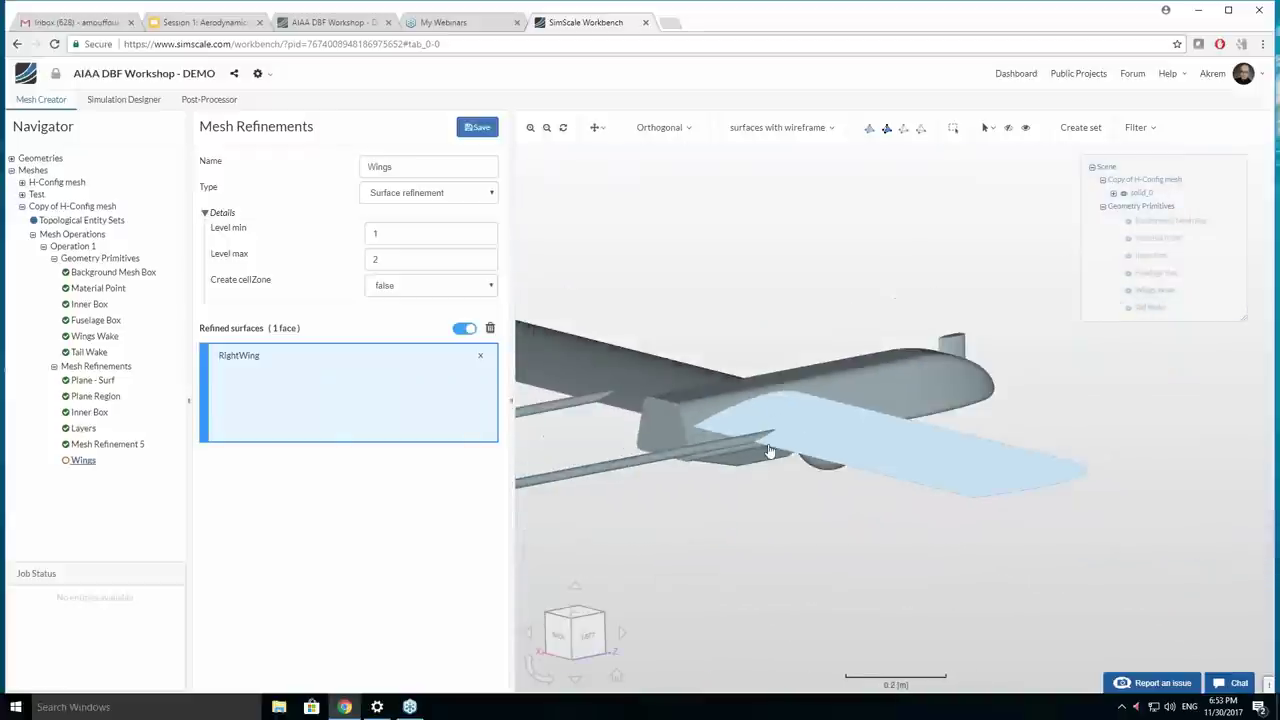
pyautogui.moveTo(813, 517); pyautogui.dragTo(849, 457)
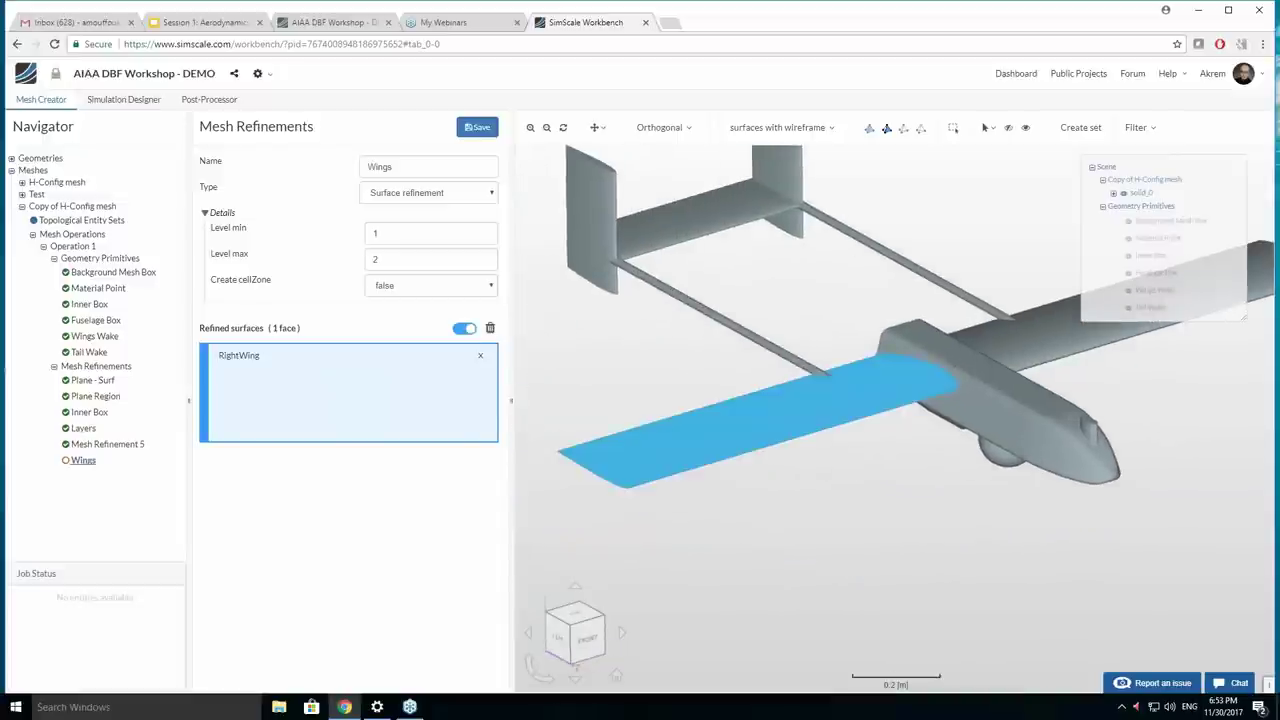
# Set the Wings refinement to Level min 4 and Level max 5, and save the changes.
pyautogui.click(430, 233)
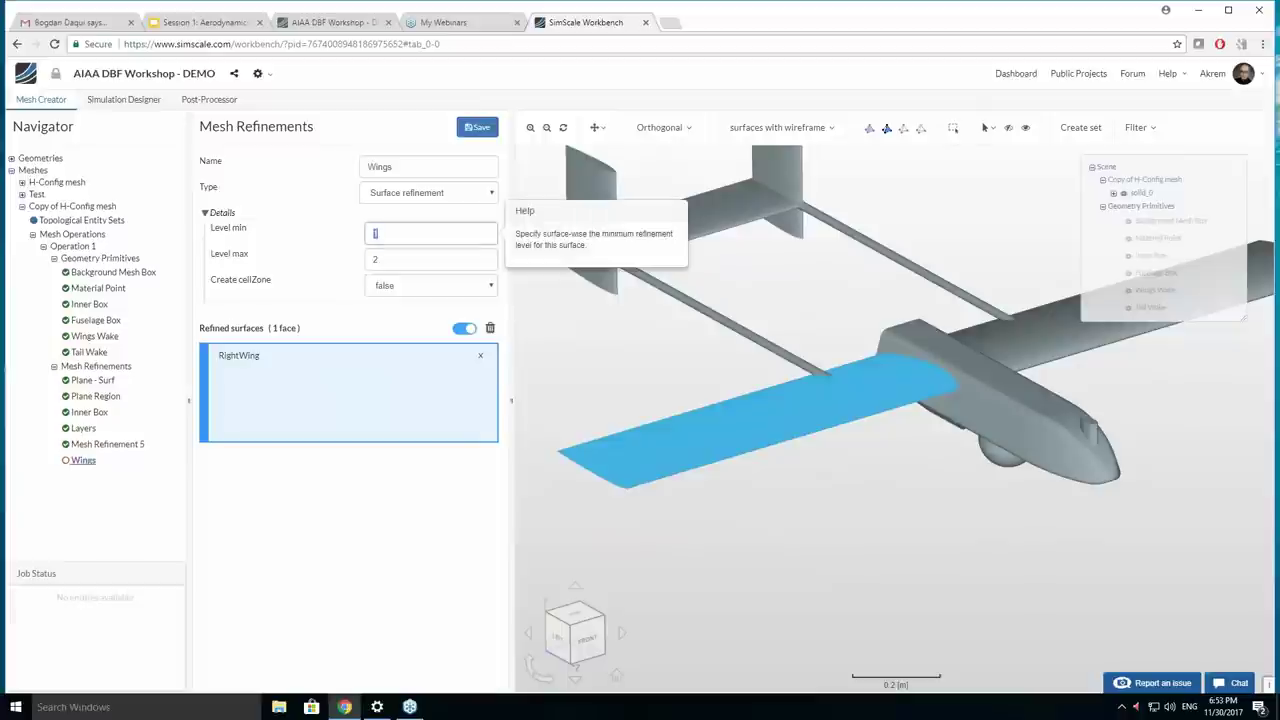
pyautogui.write('4')
pyautogui.press('Tab')
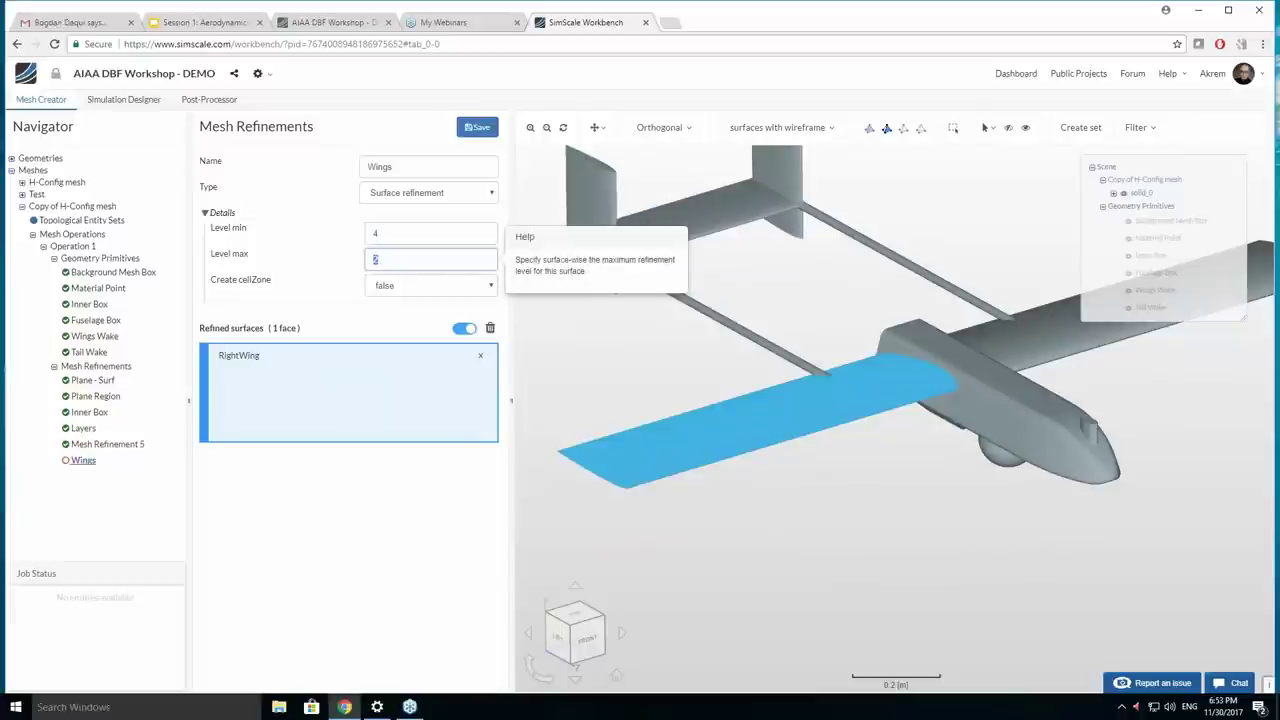
pyautogui.press('Tab')
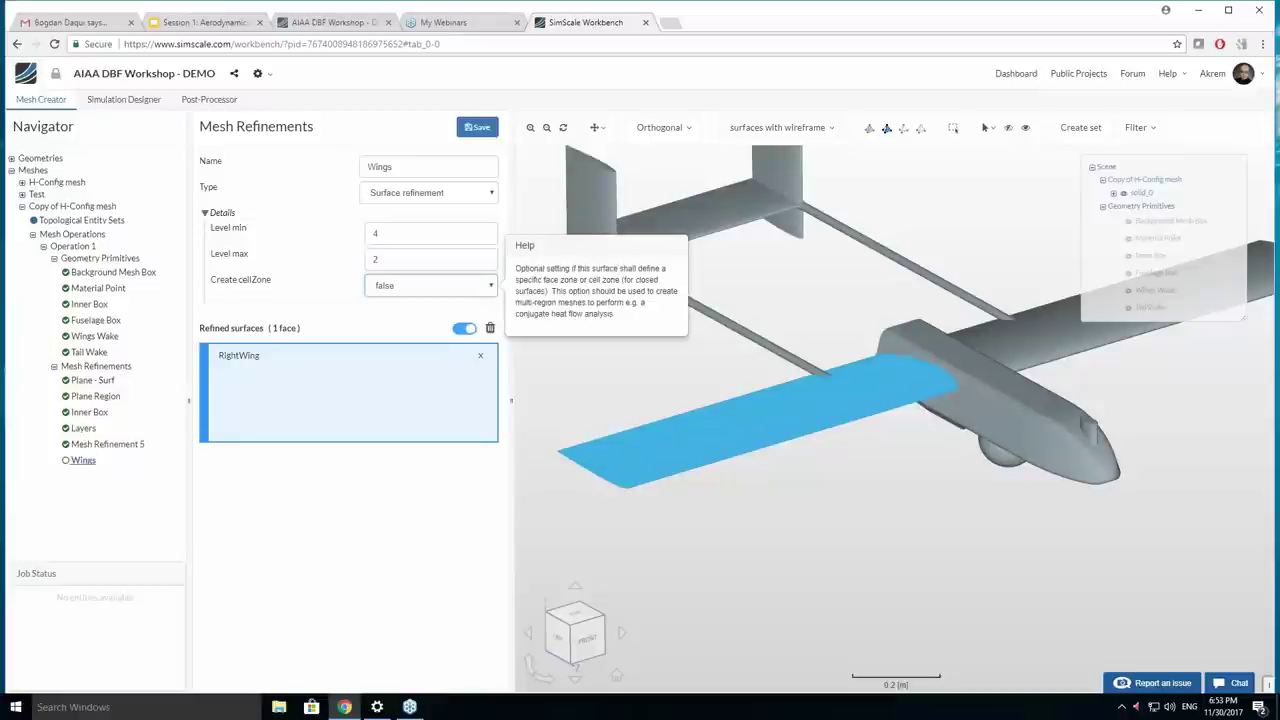
pyautogui.click(409, 257)
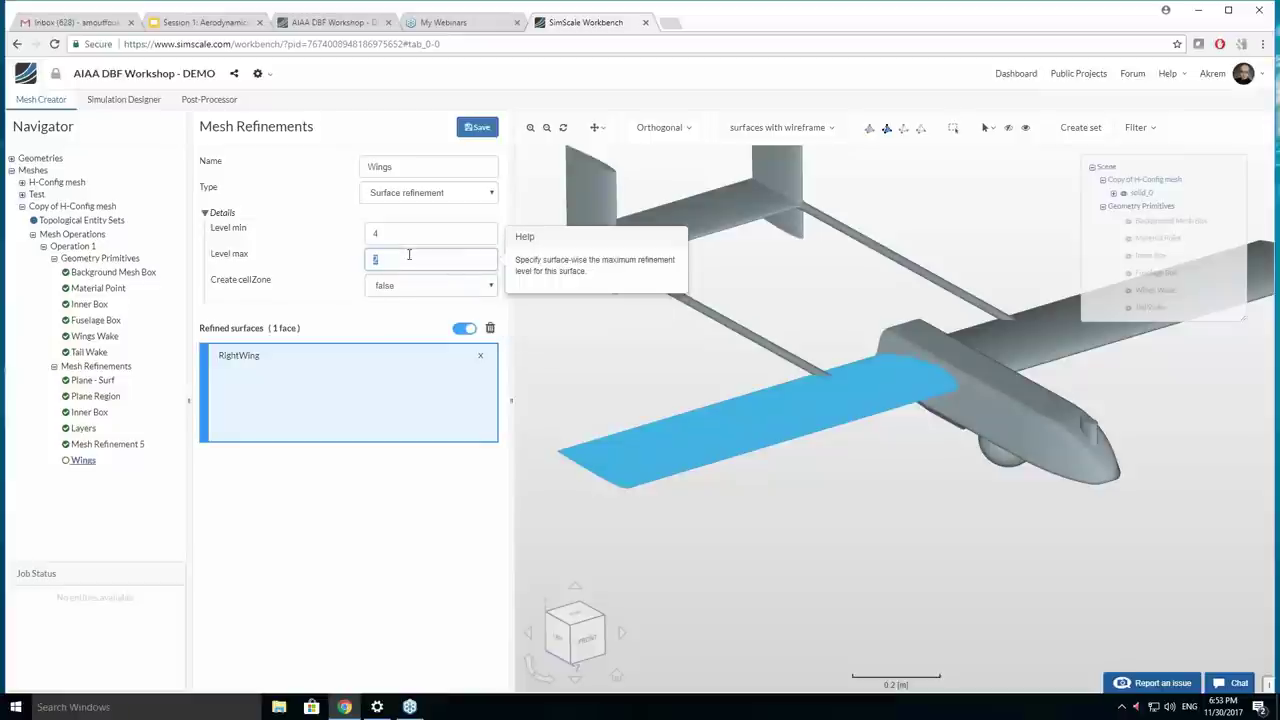
pyautogui.write('5')
pyautogui.click(72, 246)
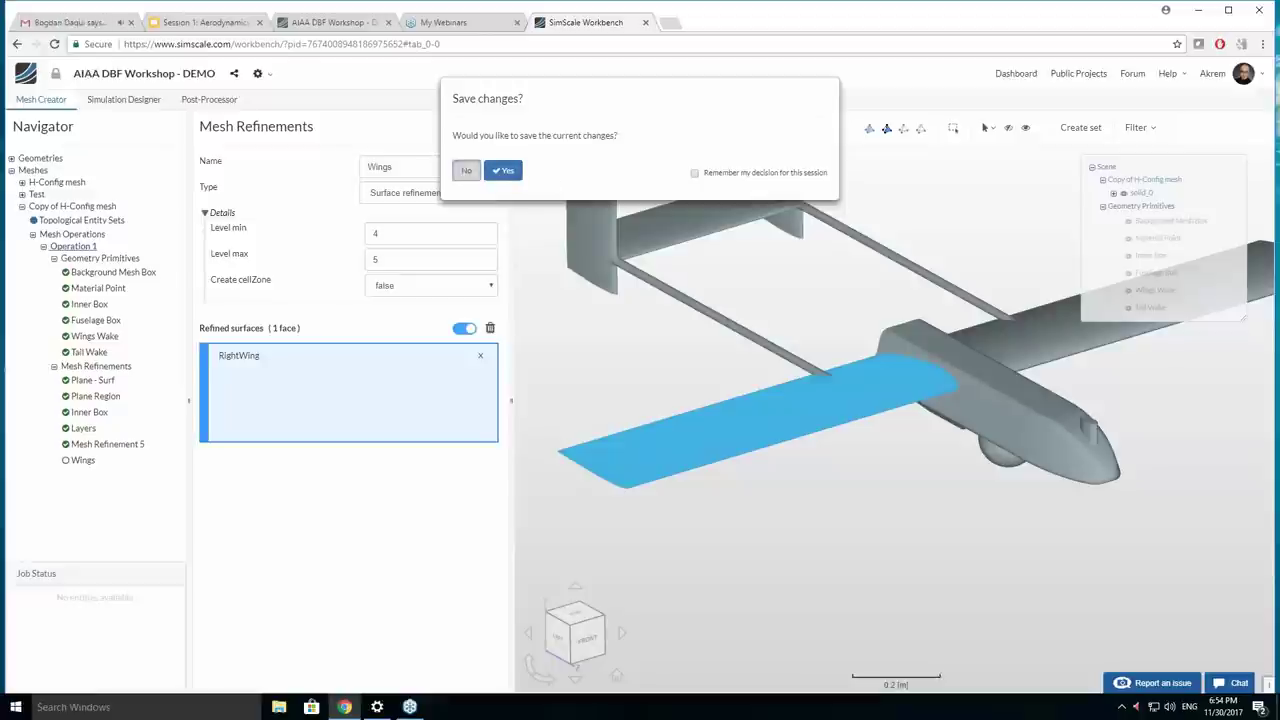
pyautogui.click(466, 170)
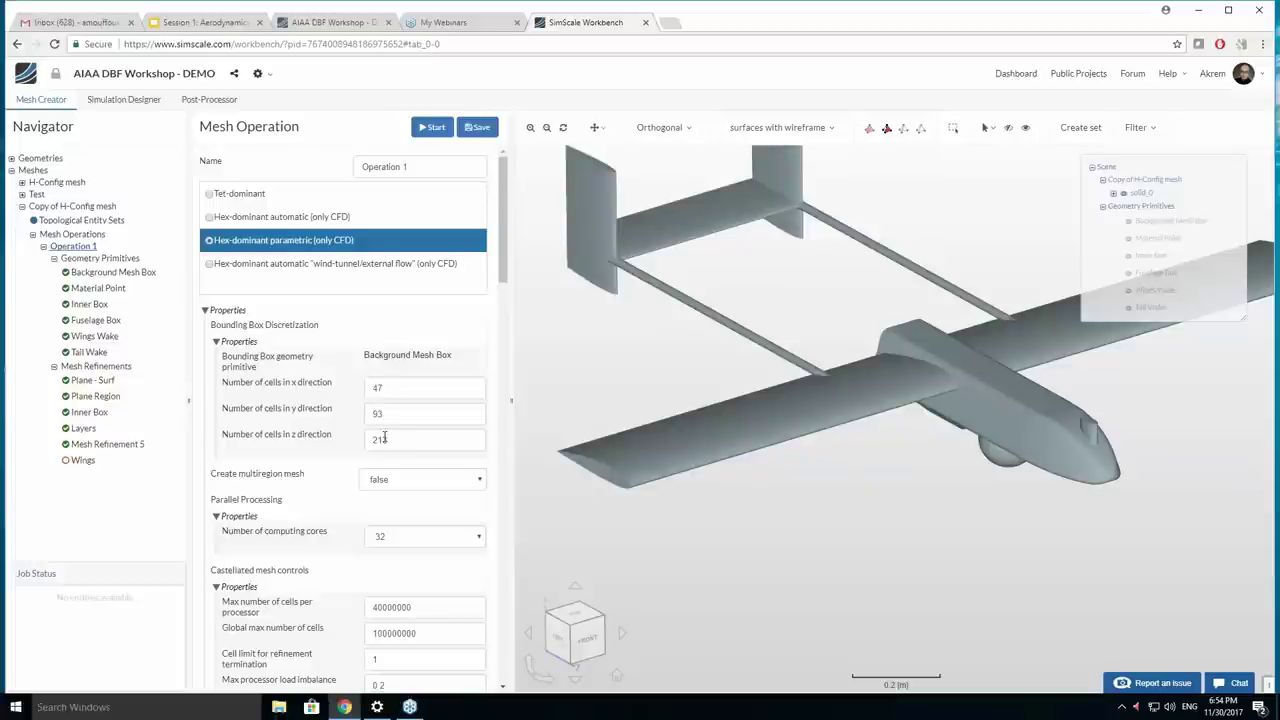
# Show the Background Mesh Box, (-7, -7, -21.5) to (0, 7, 10.5) m, around the airplane.
pyautogui.click(135, 272)
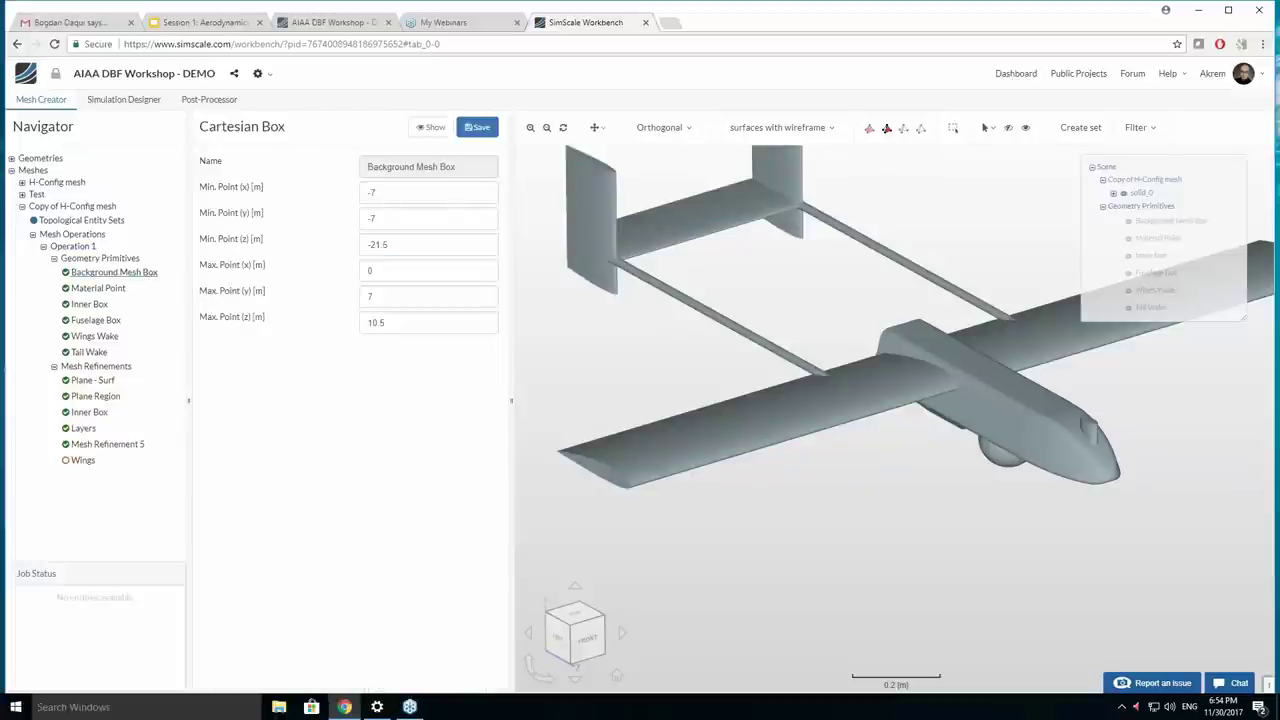
pyautogui.click(432, 127)
pyautogui.scroll(2, 654, 329)
pyautogui.scroll(-10, 654, 329)
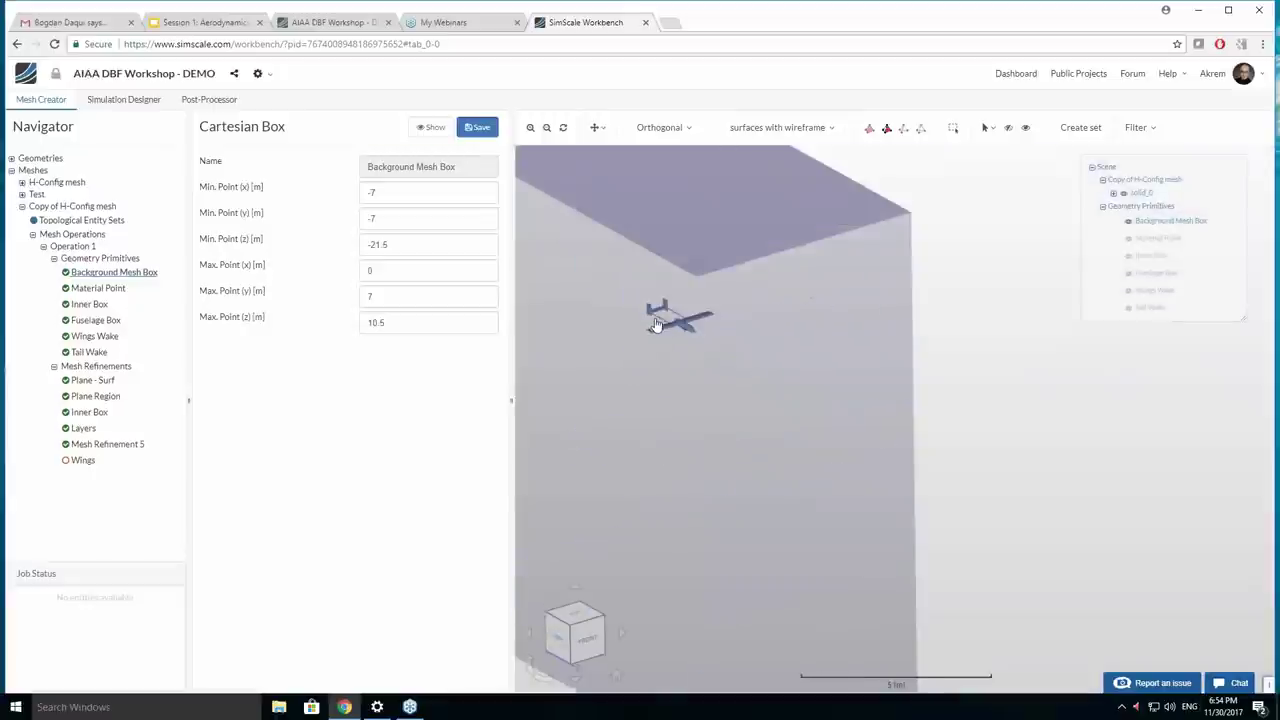
pyautogui.moveTo(661, 363); pyautogui.dragTo(834, 434)
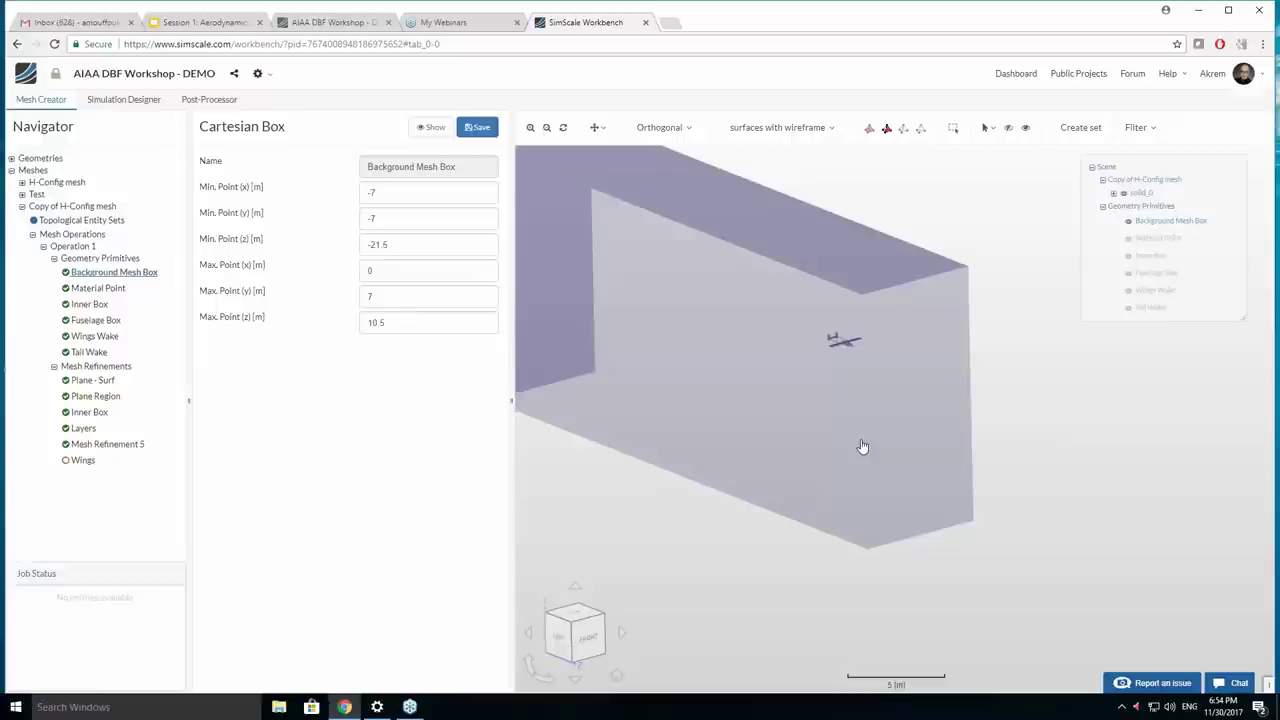
pyautogui.click(190, 712)
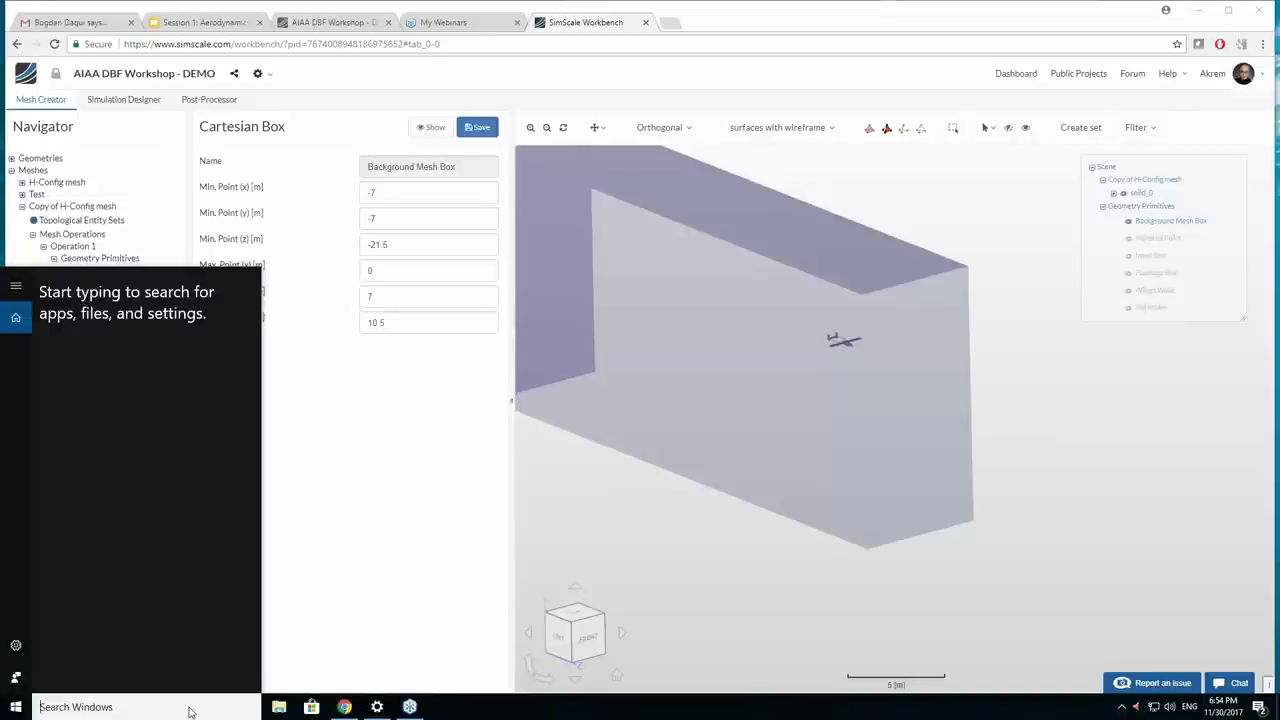
# Search for 'pain' in Windows and launch Paint maximised.
pyautogui.write('pain')
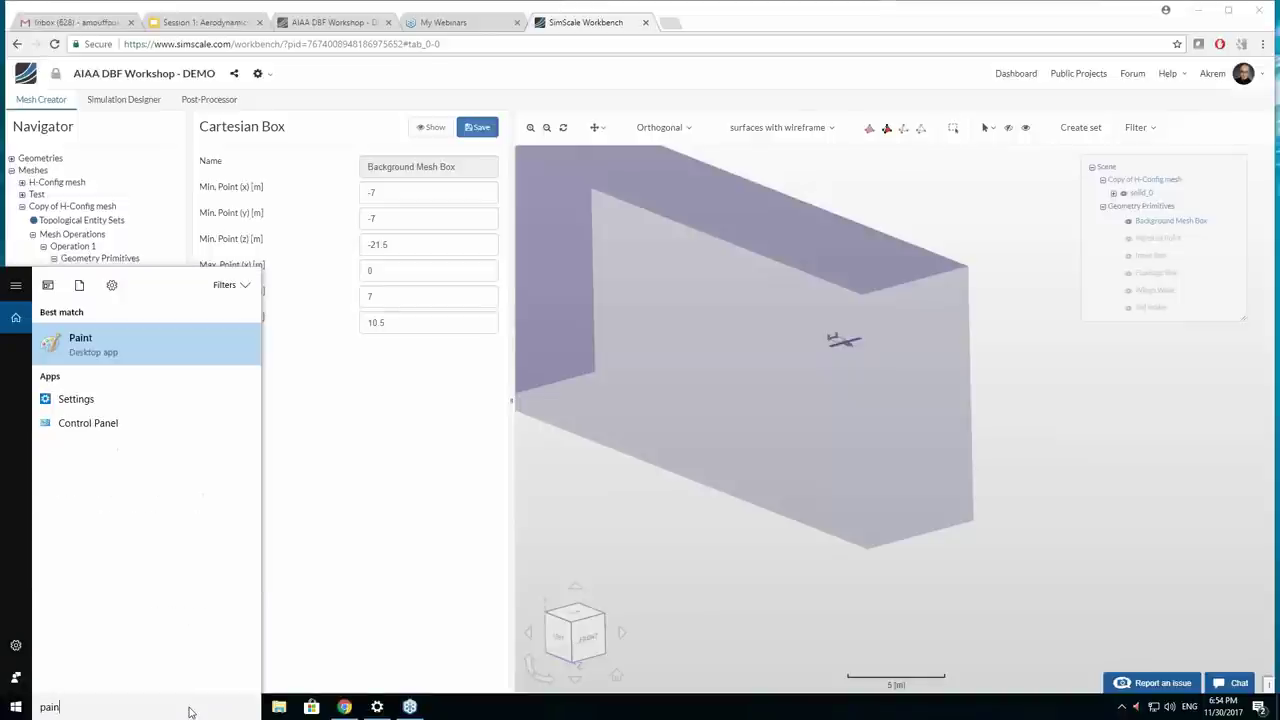
pyautogui.press('Return')
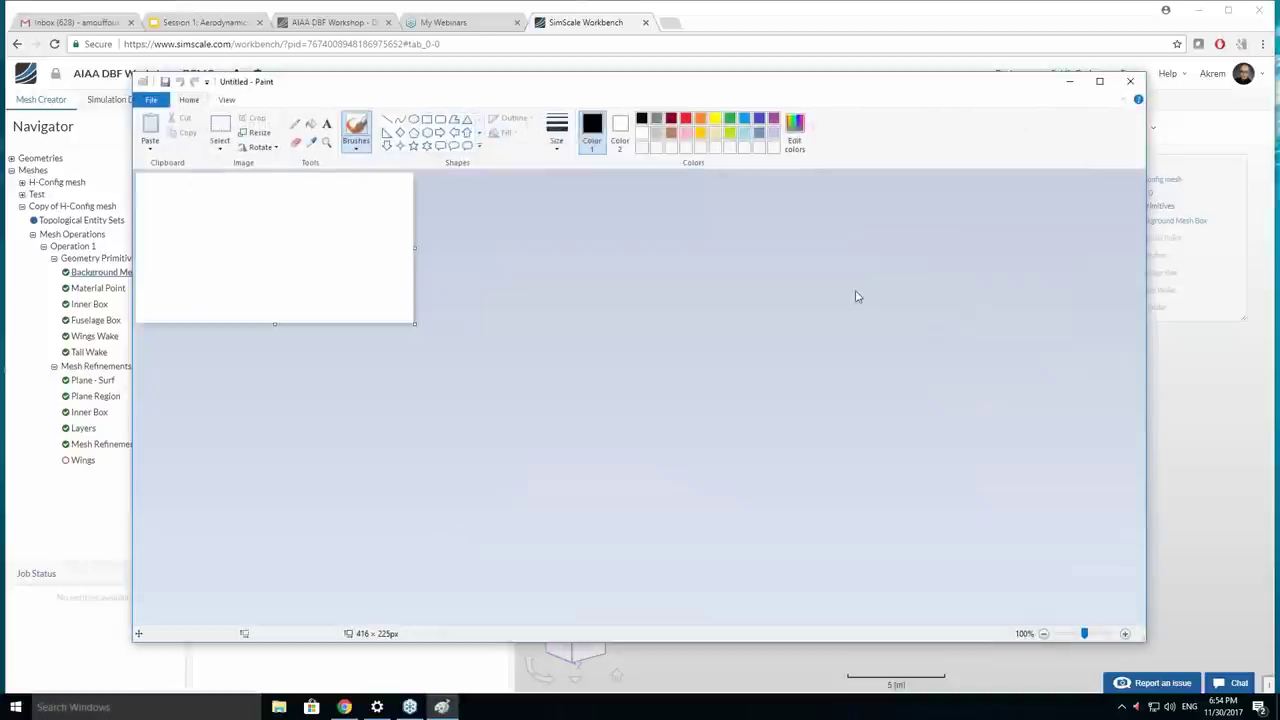
pyautogui.click(1100, 81)
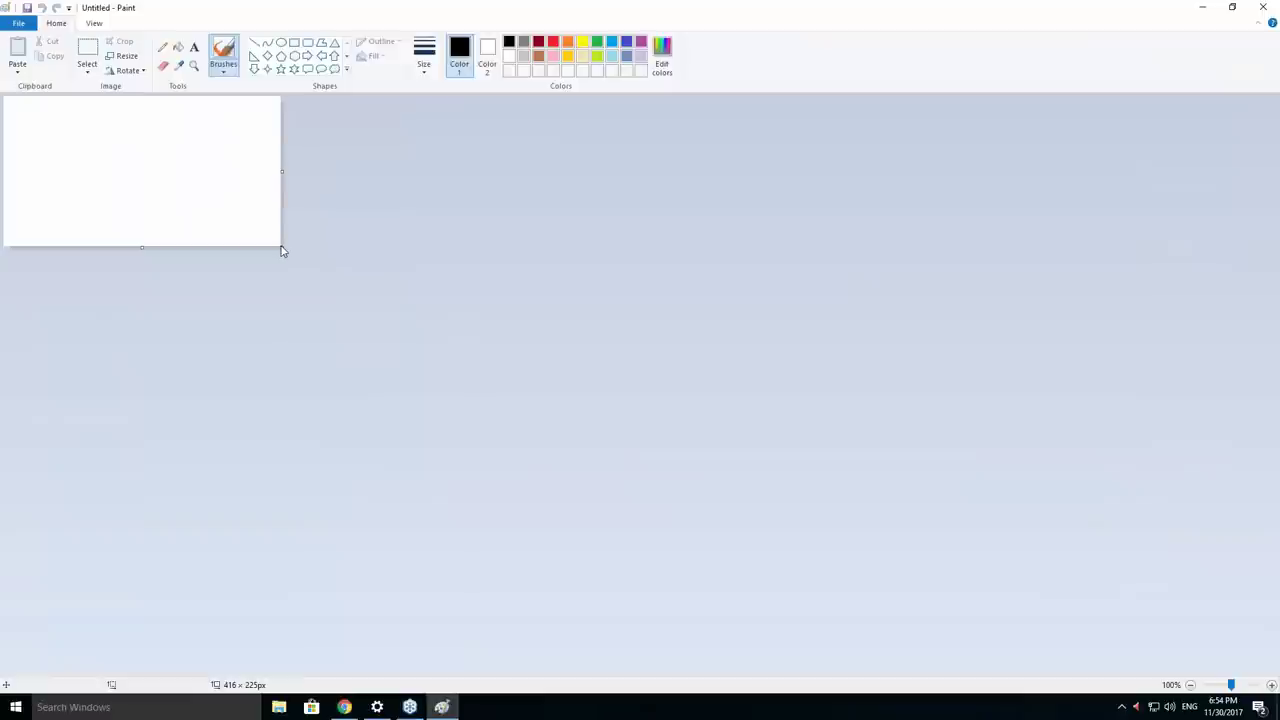
# Enlarge the canvas to 1166 × 746 px and draw a flat oval inside a large rectangle.
pyautogui.moveTo(282, 249); pyautogui.dragTo(782, 594)
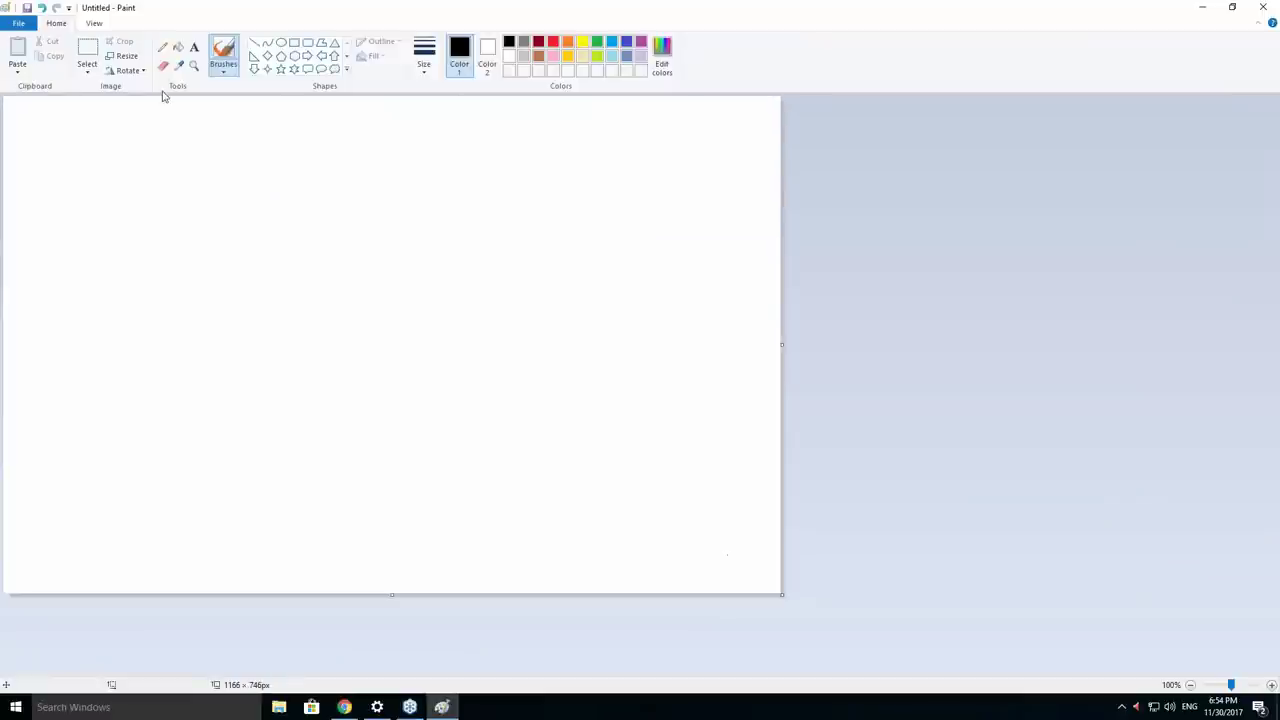
pyautogui.click(281, 43)
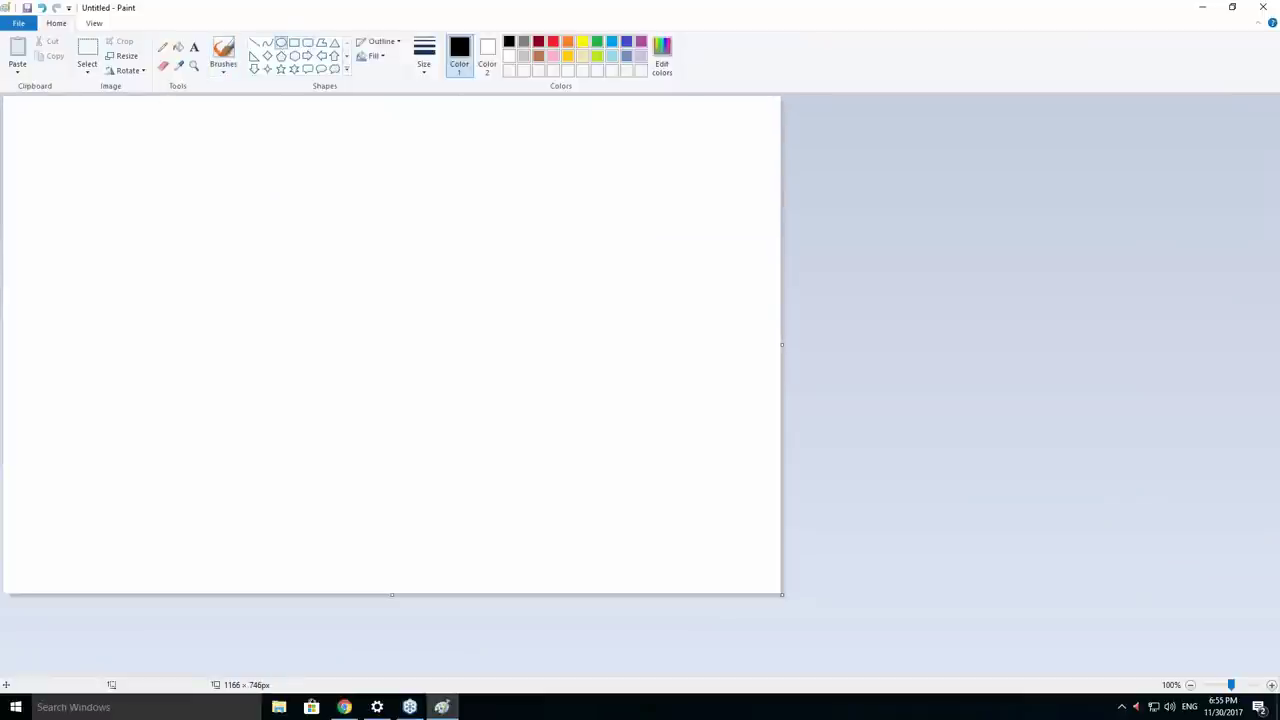
pyautogui.click(424, 55)
pyautogui.click(452, 121)
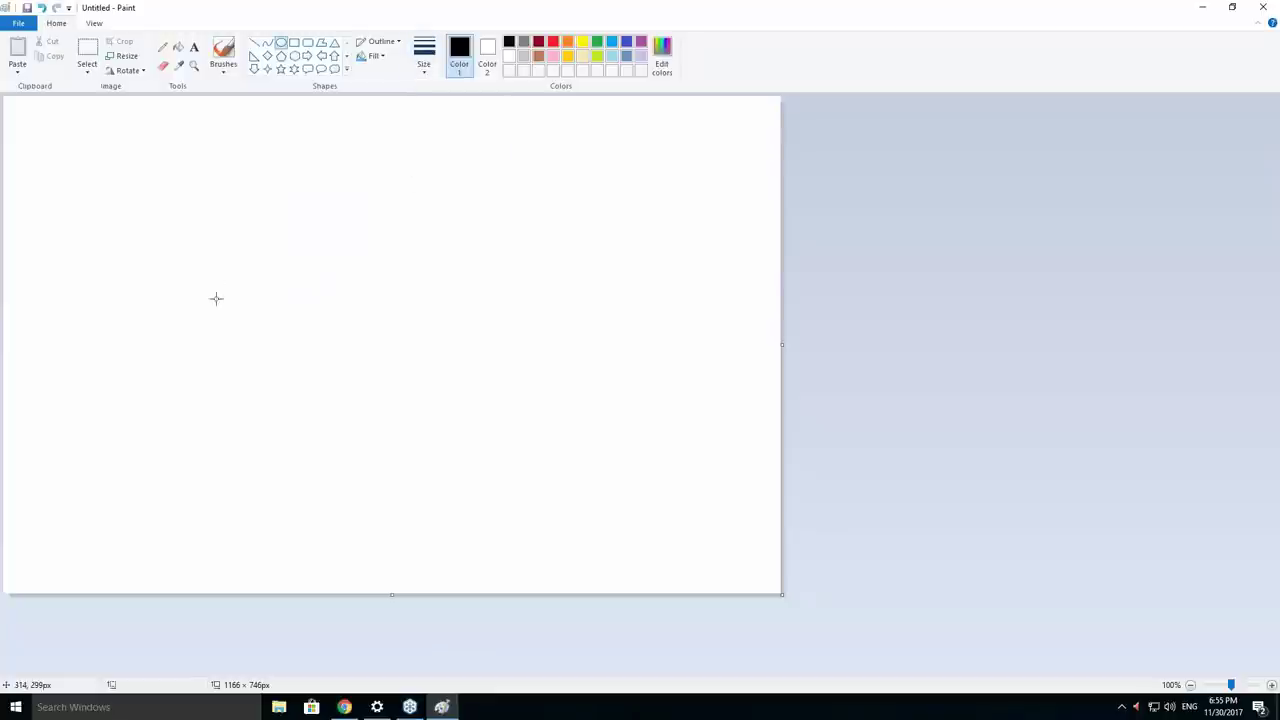
pyautogui.moveTo(288, 316); pyautogui.dragTo(444, 354)
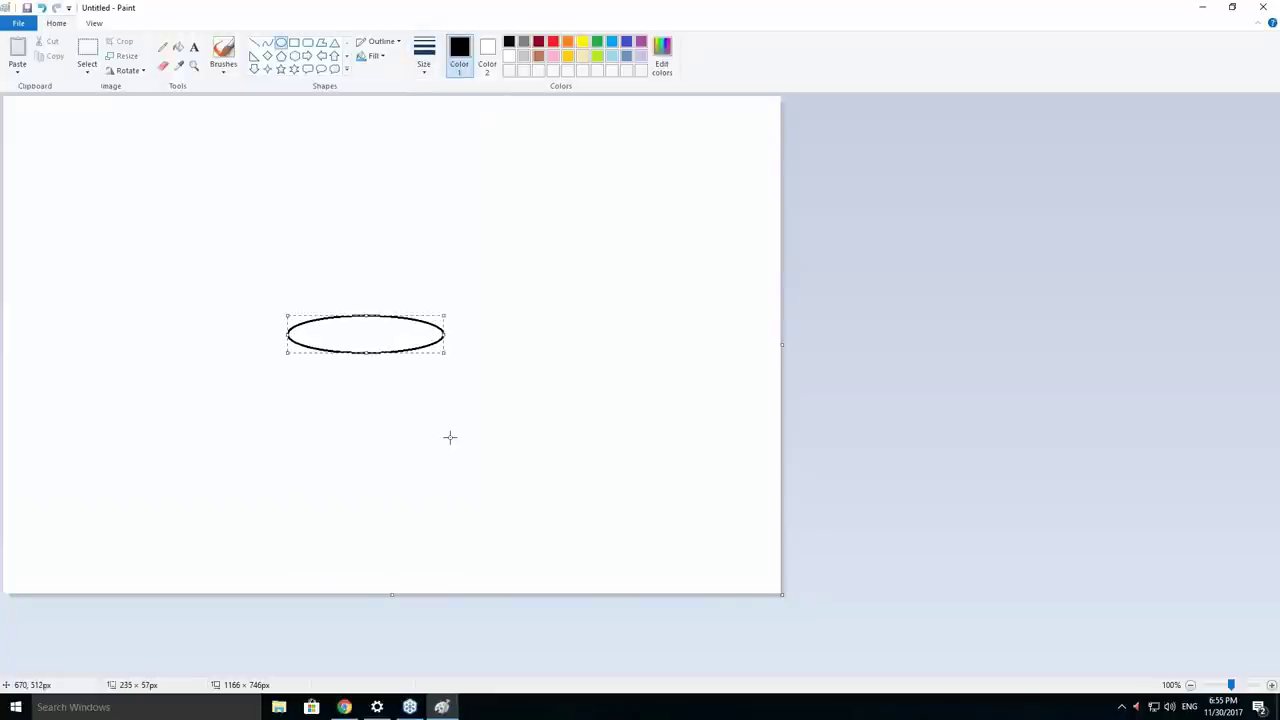
pyautogui.click(449, 437)
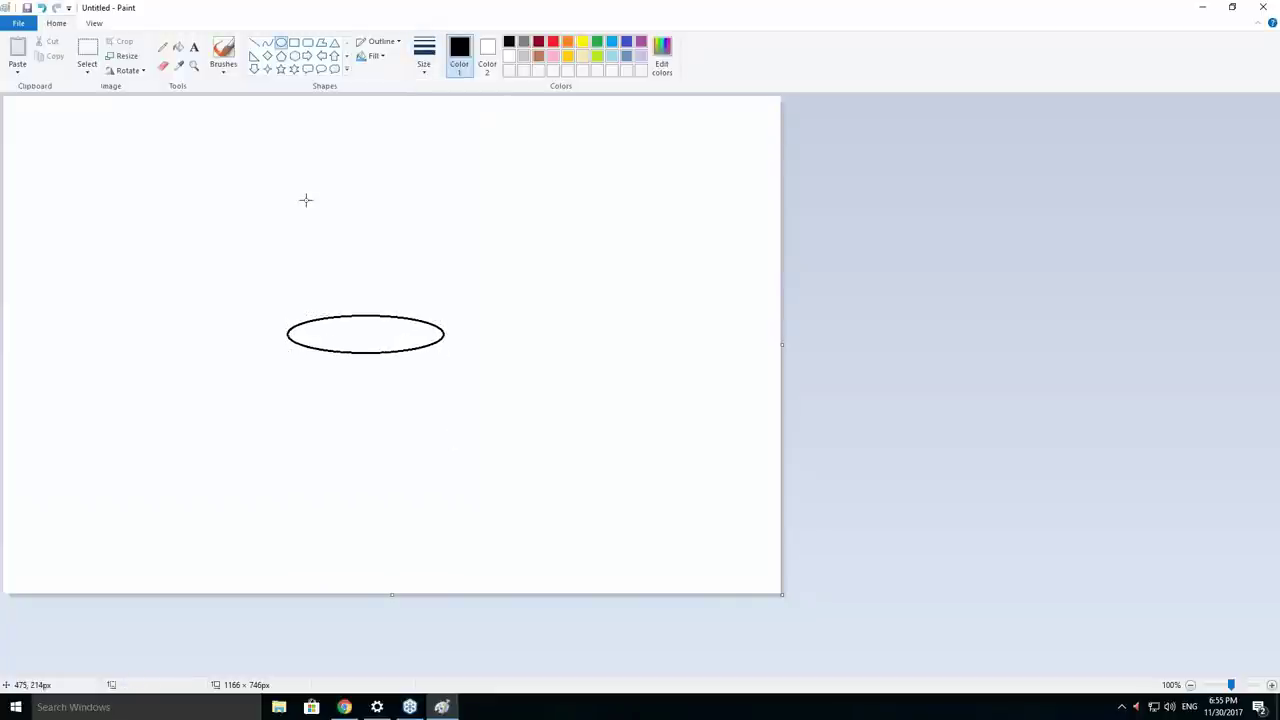
pyautogui.click(294, 43)
pyautogui.moveTo(137, 188); pyautogui.dragTo(659, 494)
pyautogui.click(398, 440)
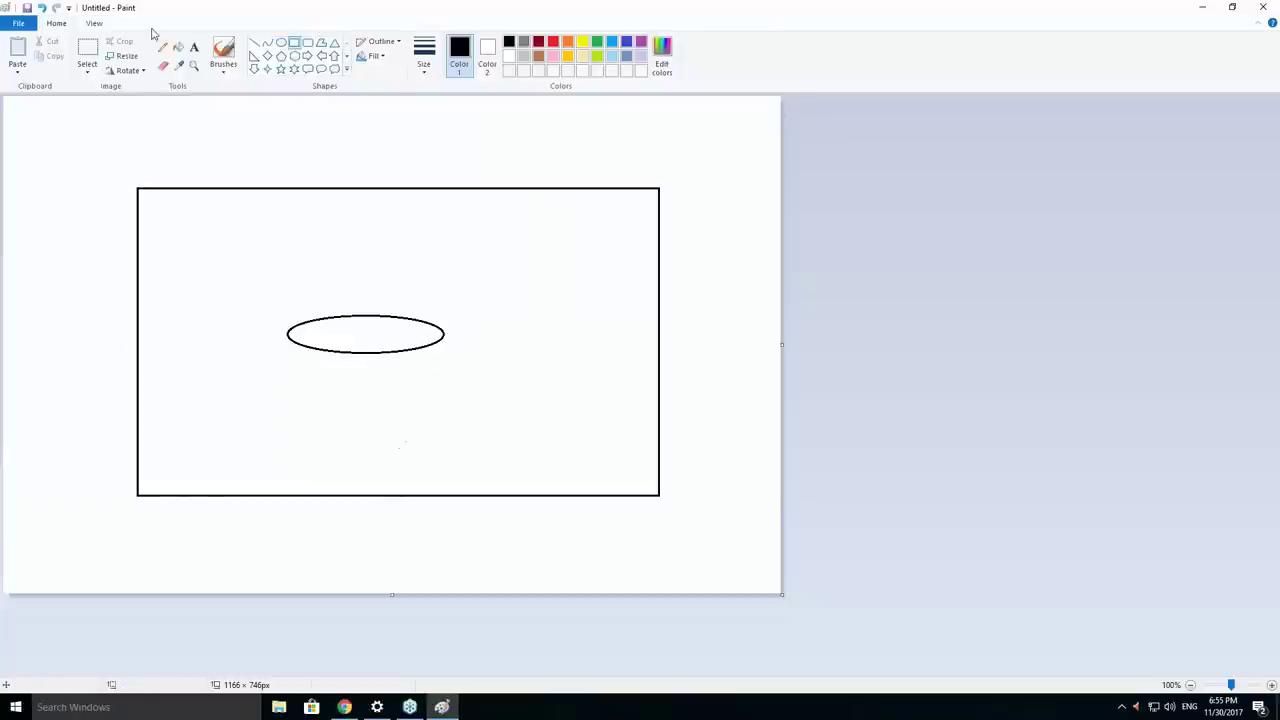
# Draw tick marks along the rectangle's left and top edges.
pyautogui.click(254, 43)
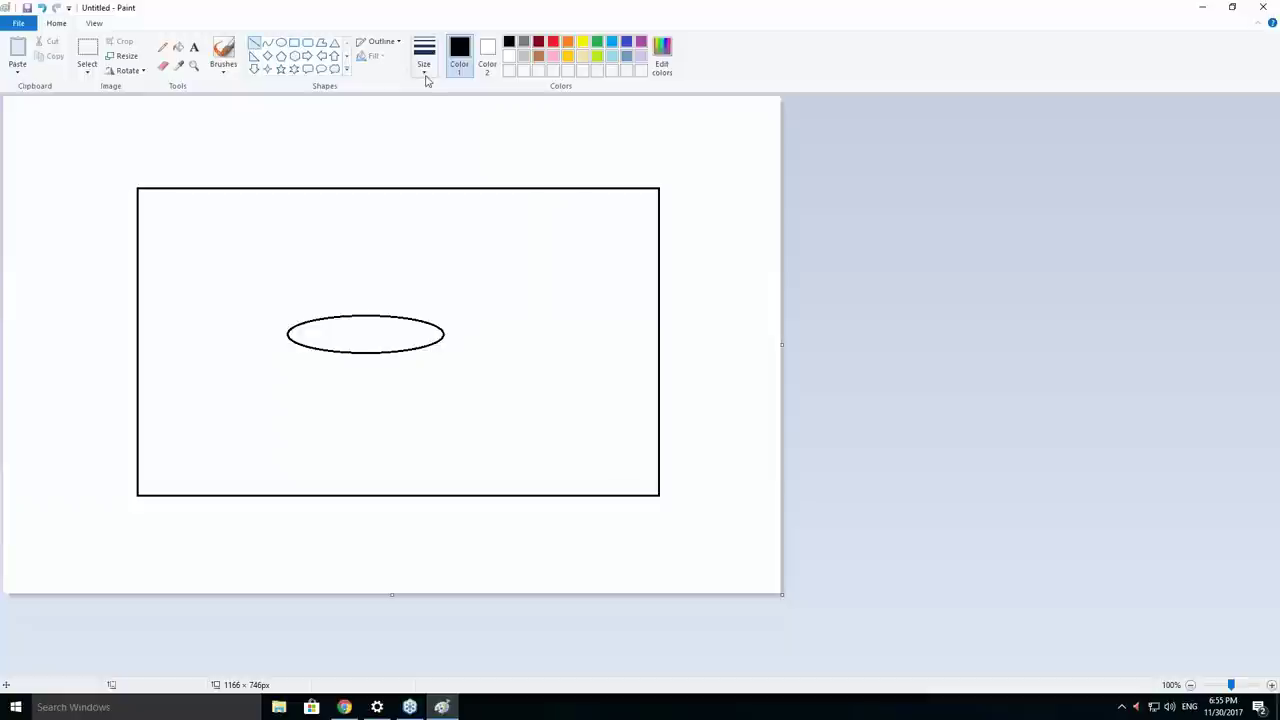
pyautogui.click(424, 66)
pyautogui.click(200, 255)
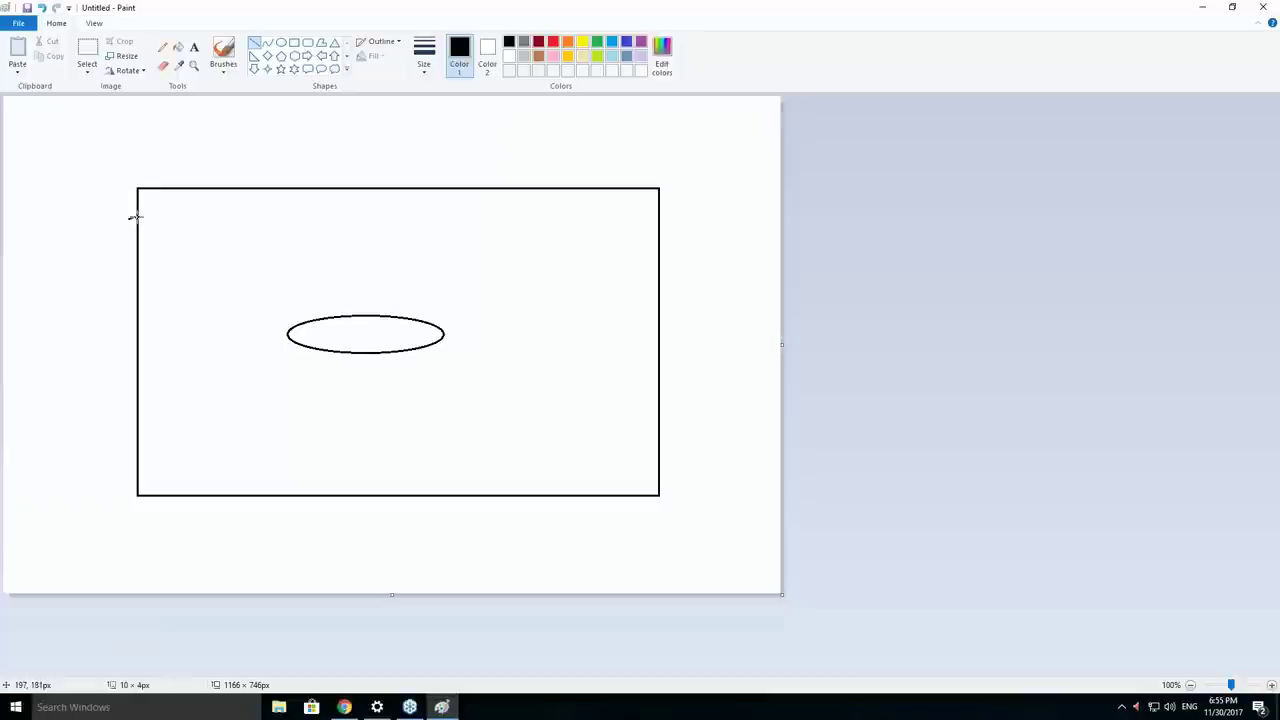
pyautogui.moveTo(129, 218)
pyautogui.mouseDown()
pyautogui.moveTo(149, 219)
pyautogui.moveTo(150, 258)
pyautogui.mouseUp()
pyautogui.moveTo(129, 302); pyautogui.dragTo(151, 301)
pyautogui.moveTo(119, 354); pyautogui.dragTo(147, 353)
pyautogui.moveTo(122, 397); pyautogui.dragTo(148, 395)
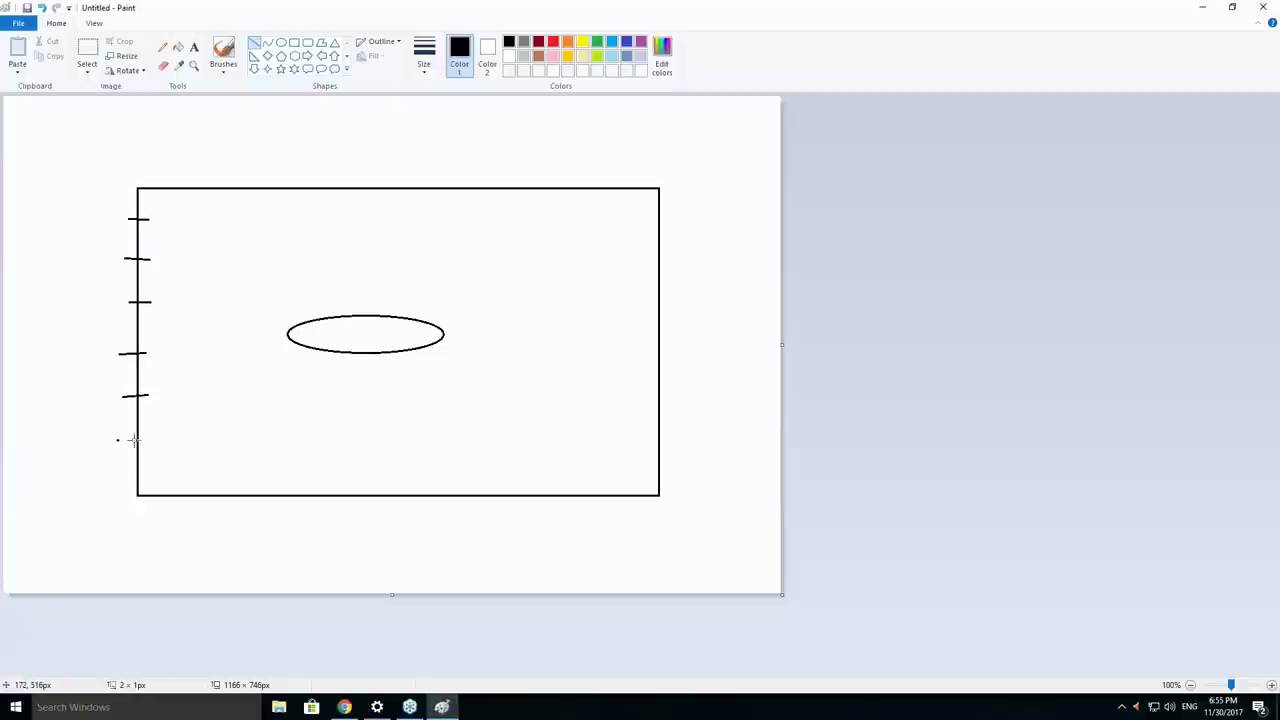
pyautogui.moveTo(117, 440); pyautogui.dragTo(151, 440)
pyautogui.moveTo(210, 182)
pyautogui.mouseDown()
pyautogui.moveTo(210, 197)
pyautogui.moveTo(473, 204)
pyautogui.mouseUp()
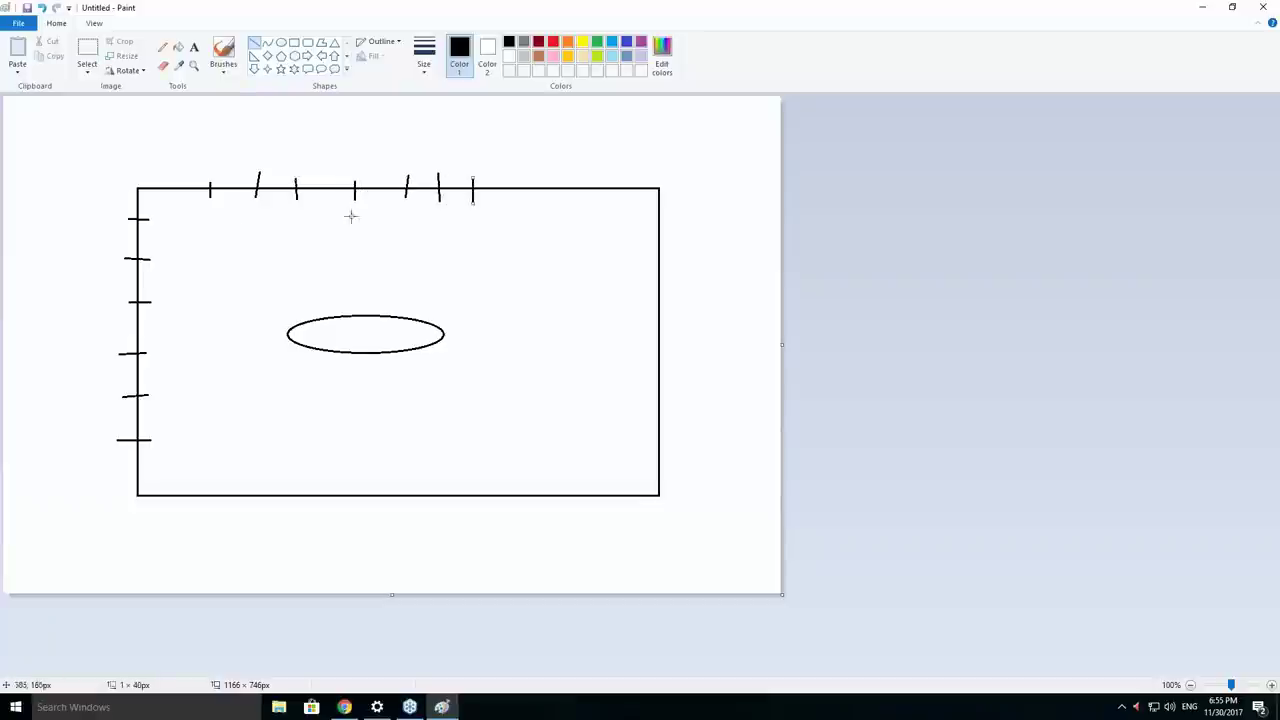
# Draw crossing horizontal and vertical grid lines over the rectangle's top-left corner.
pyautogui.moveTo(141, 217); pyautogui.dragTo(292, 213)
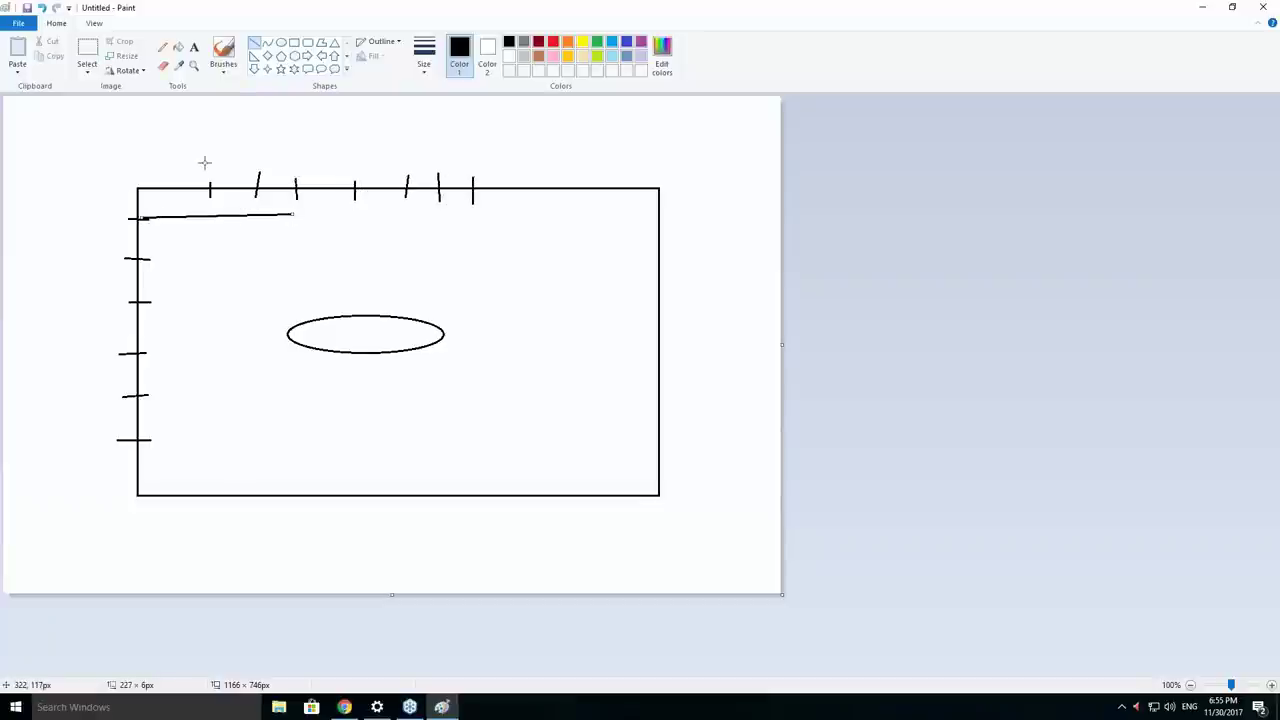
pyautogui.moveTo(213, 154); pyautogui.dragTo(206, 351)
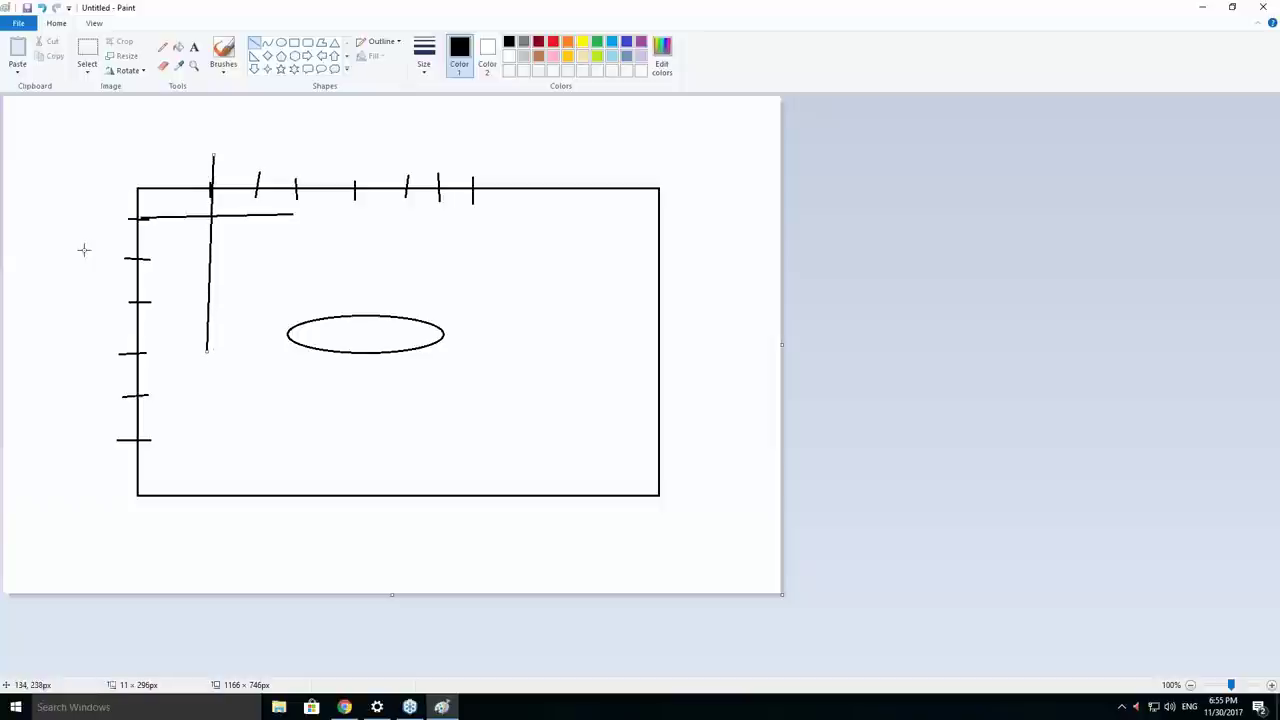
pyautogui.moveTo(83, 249)
pyautogui.mouseDown()
pyautogui.moveTo(240, 260)
pyautogui.moveTo(297, 244)
pyautogui.mouseUp()
pyautogui.moveTo(265, 149); pyautogui.dragTo(250, 312)
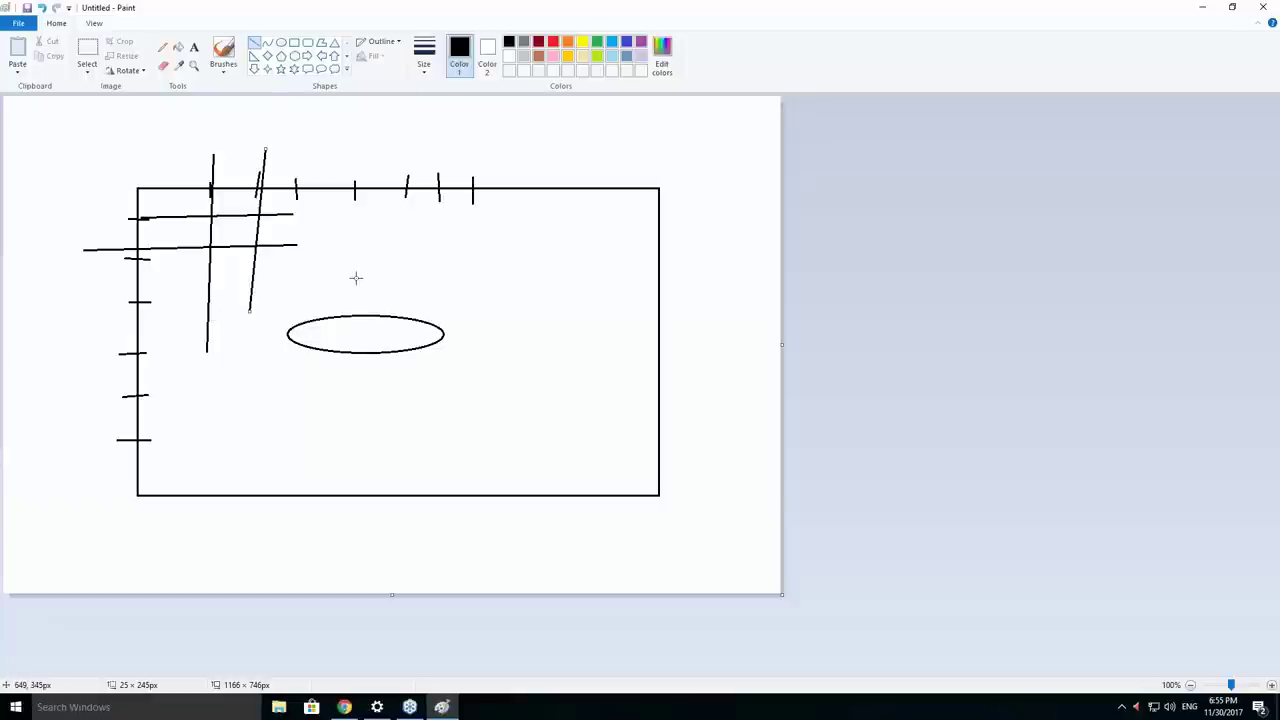
# Add freehand pencil notes above the box and close Paint.
pyautogui.click(163, 47)
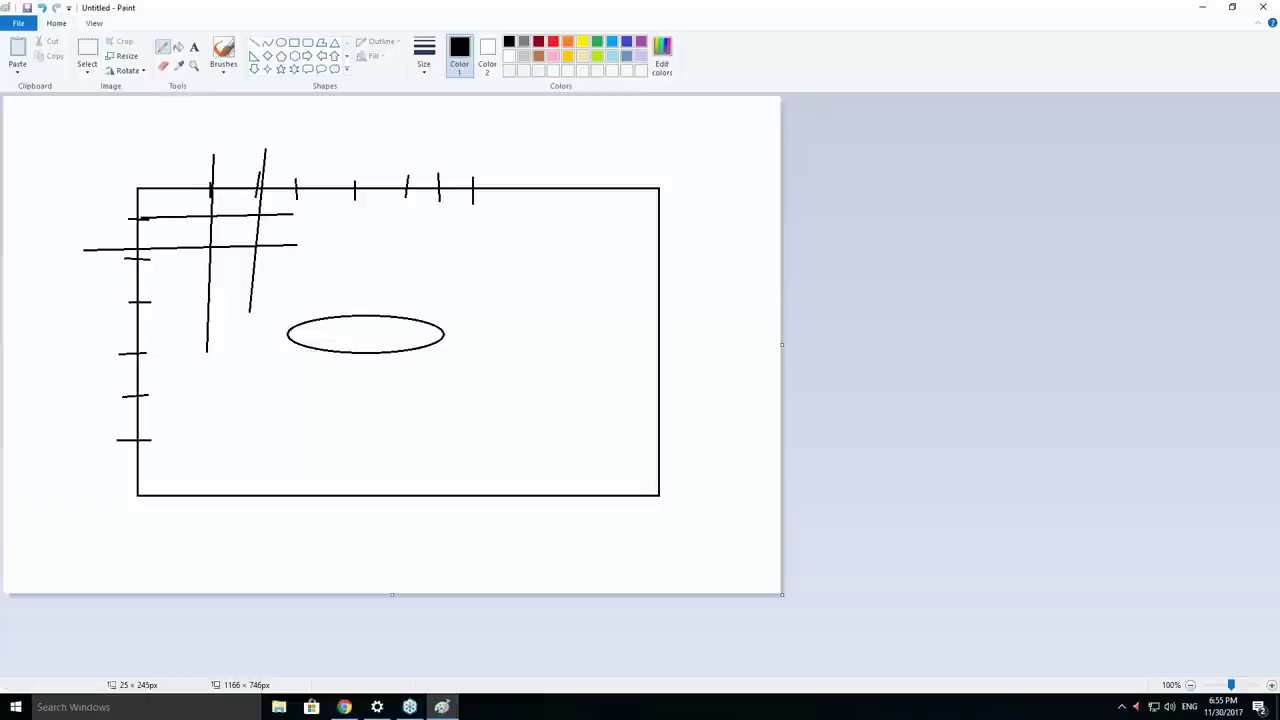
pyautogui.moveTo(171, 205)
pyautogui.mouseDown()
pyautogui.moveTo(200, 129)
pyautogui.moveTo(257, 103)
pyautogui.moveTo(258, 128)
pyautogui.moveTo(280, 138)
pyautogui.mouseUp()
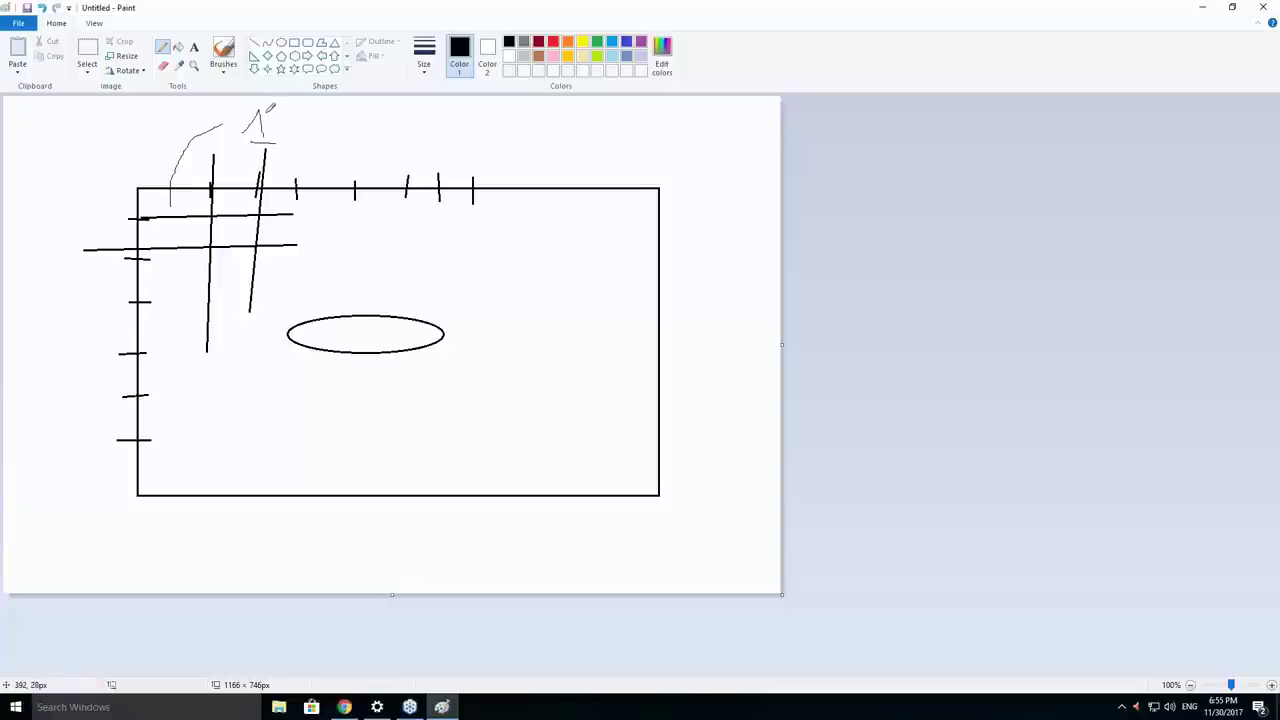
pyautogui.moveTo(255, 118)
pyautogui.mouseDown()
pyautogui.moveTo(266, 142)
pyautogui.moveTo(259, 114)
pyautogui.mouseUp()
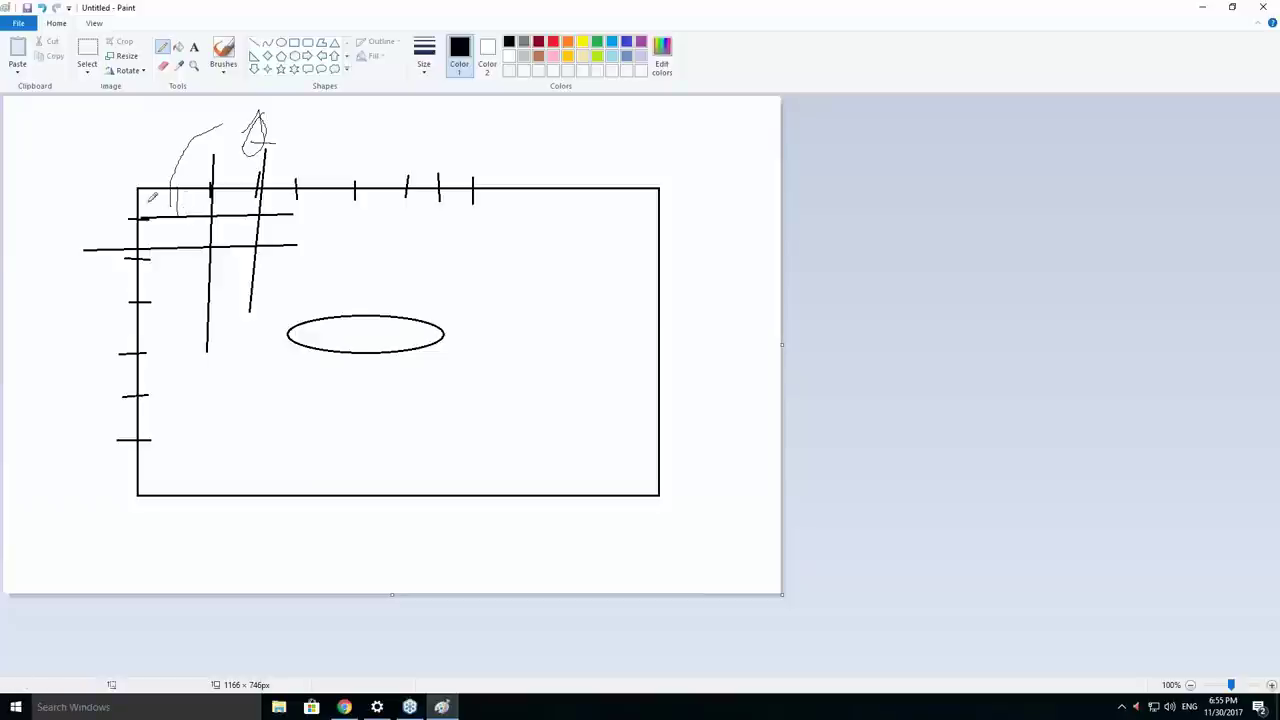
pyautogui.moveTo(144, 201)
pyautogui.mouseDown()
pyautogui.moveTo(212, 206)
pyautogui.moveTo(165, 194)
pyautogui.moveTo(97, 138)
pyautogui.moveTo(97, 170)
pyautogui.moveTo(110, 172)
pyautogui.mouseUp()
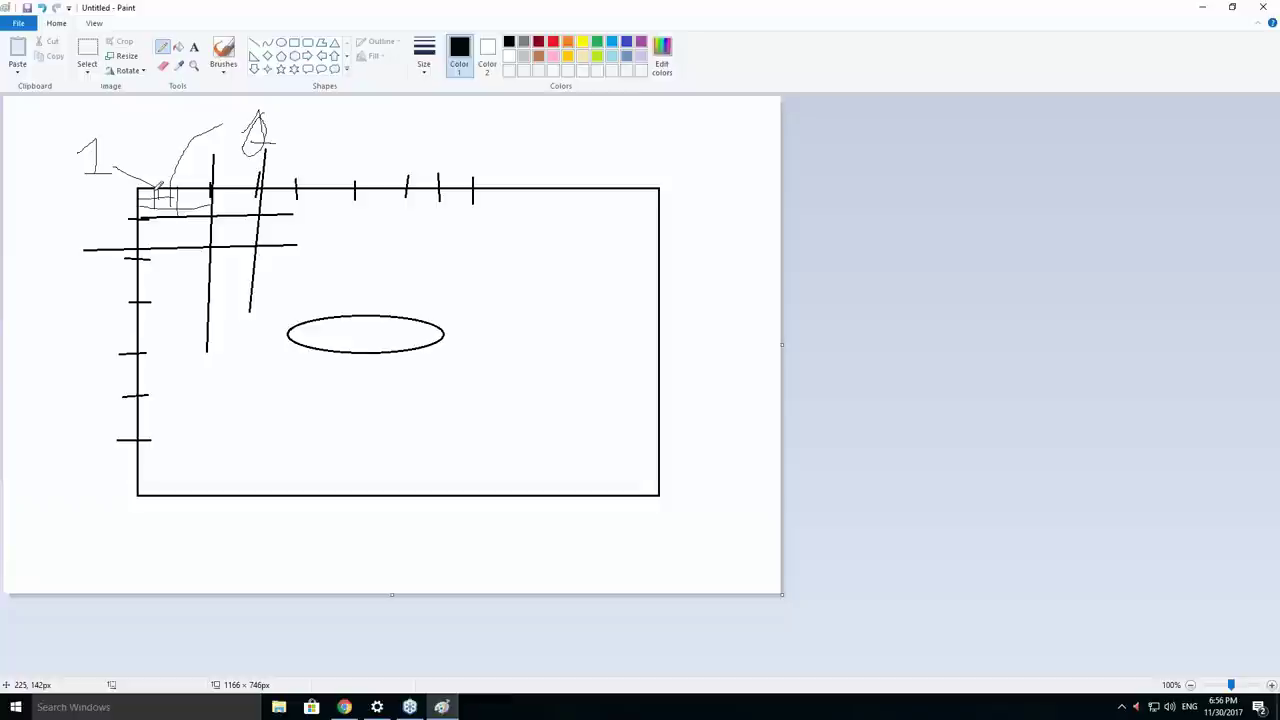
pyautogui.click(1262, 7)
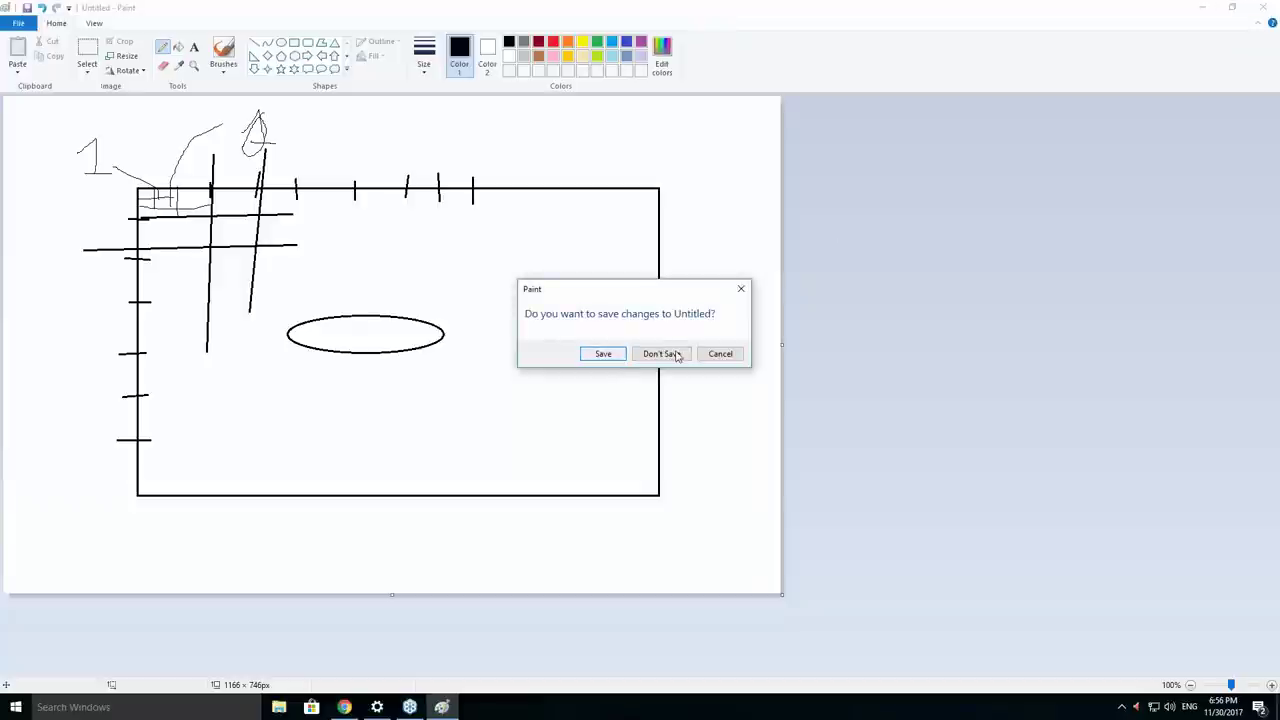
# Discard the sketch and review the copied mesh's Operation 1: hex-dominant, 47 × 93 × 213 cells, 32 cores.
pyautogui.click(645, 358)
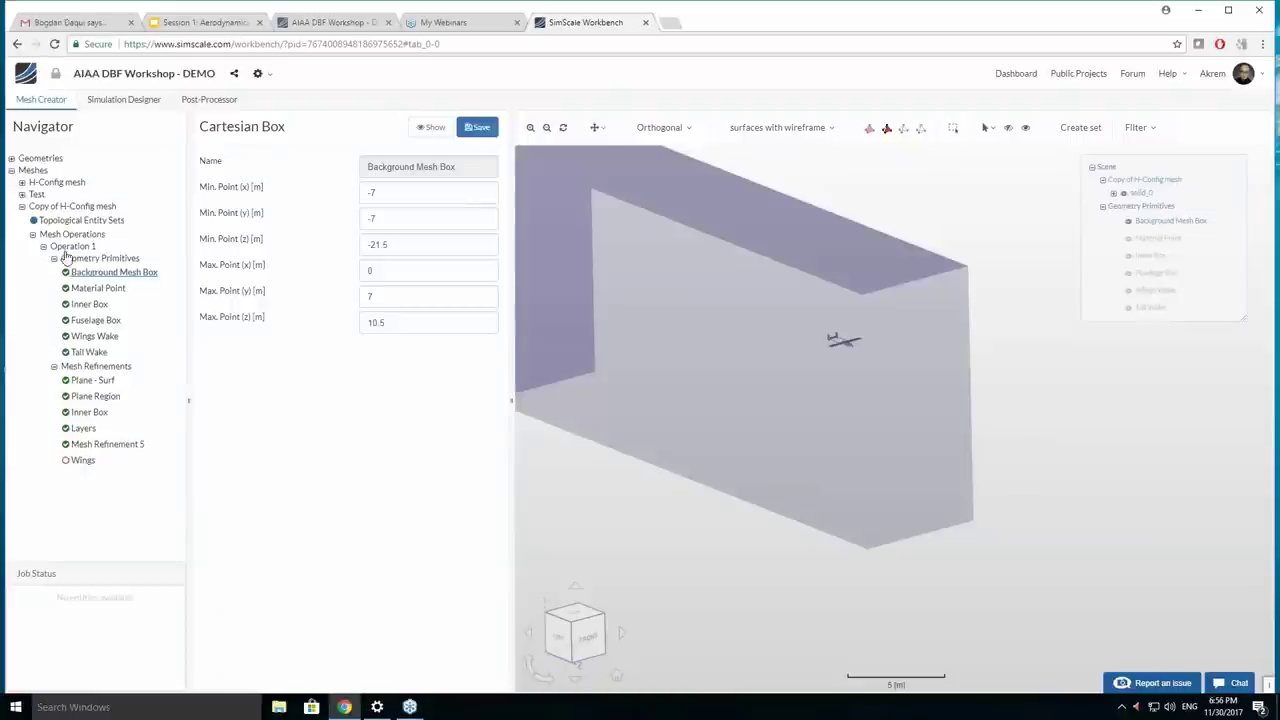
pyautogui.click(72, 246)
pyautogui.scroll(-10, 295, 430)
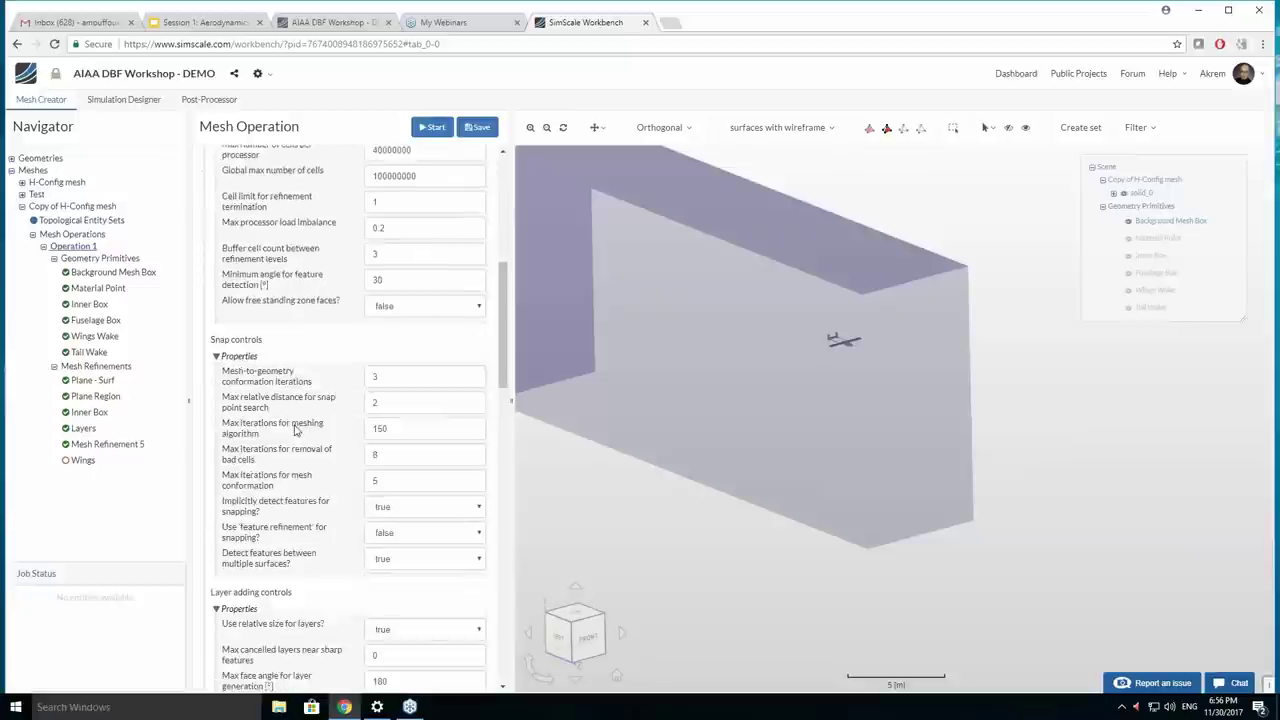
pyautogui.scroll(-5, 295, 430)
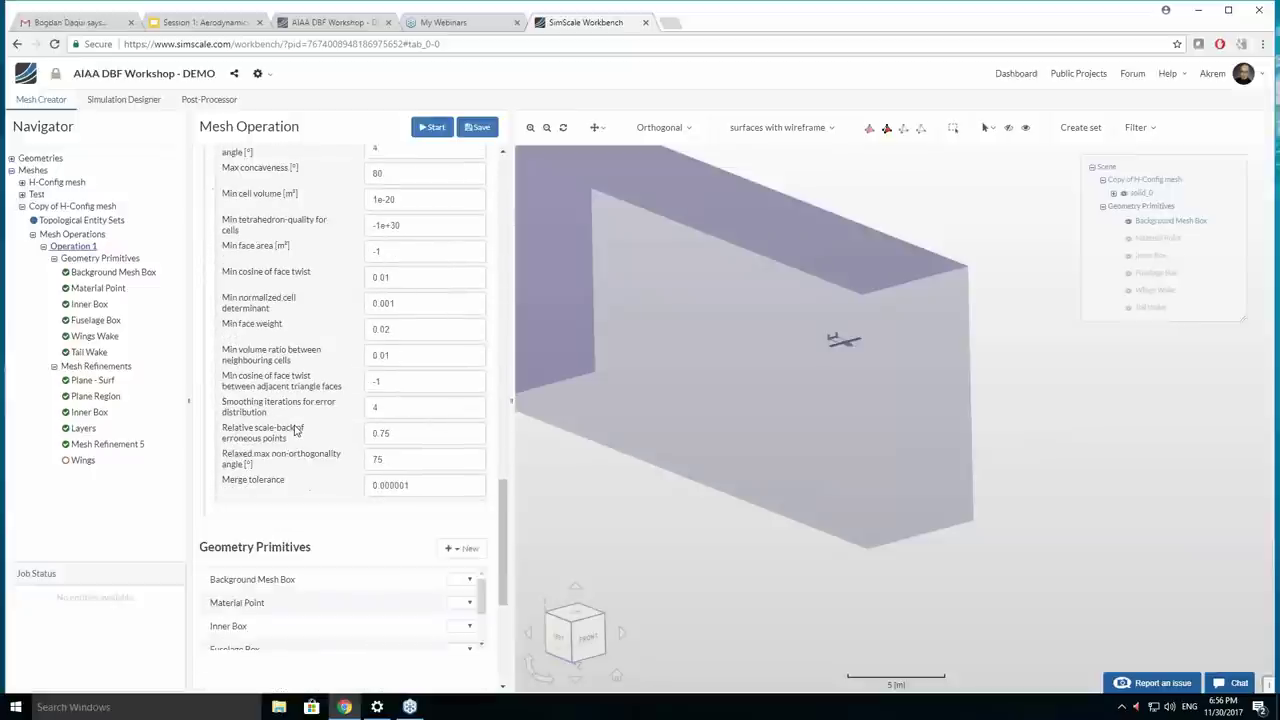
pyautogui.scroll(3, 295, 430)
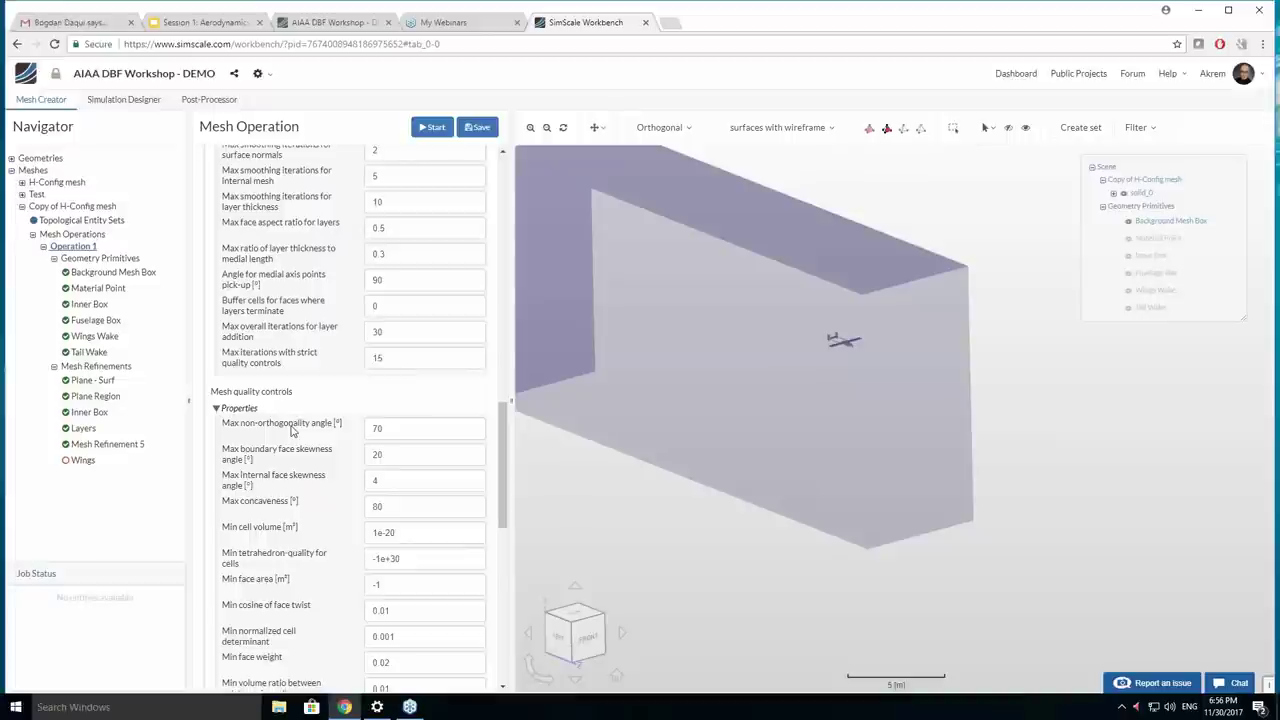
pyautogui.click(422, 356)
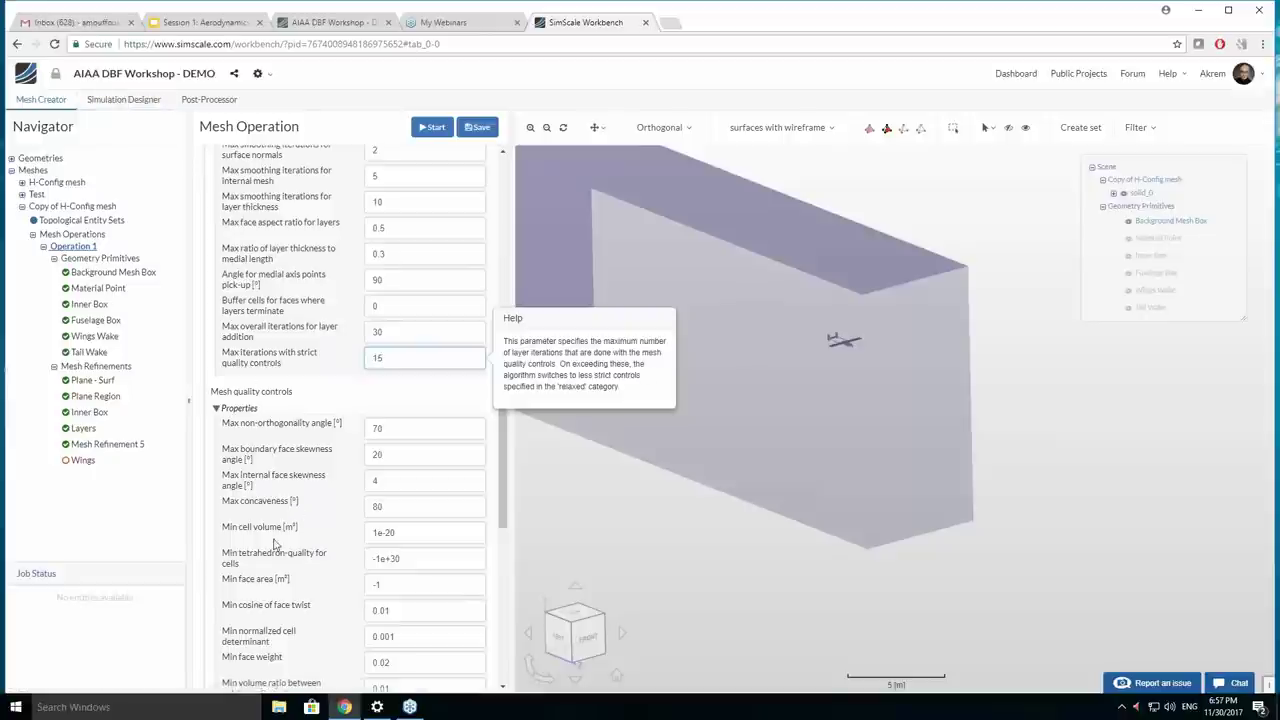
pyautogui.scroll(5, 295, 500)
pyautogui.scroll(5, 300, 450)
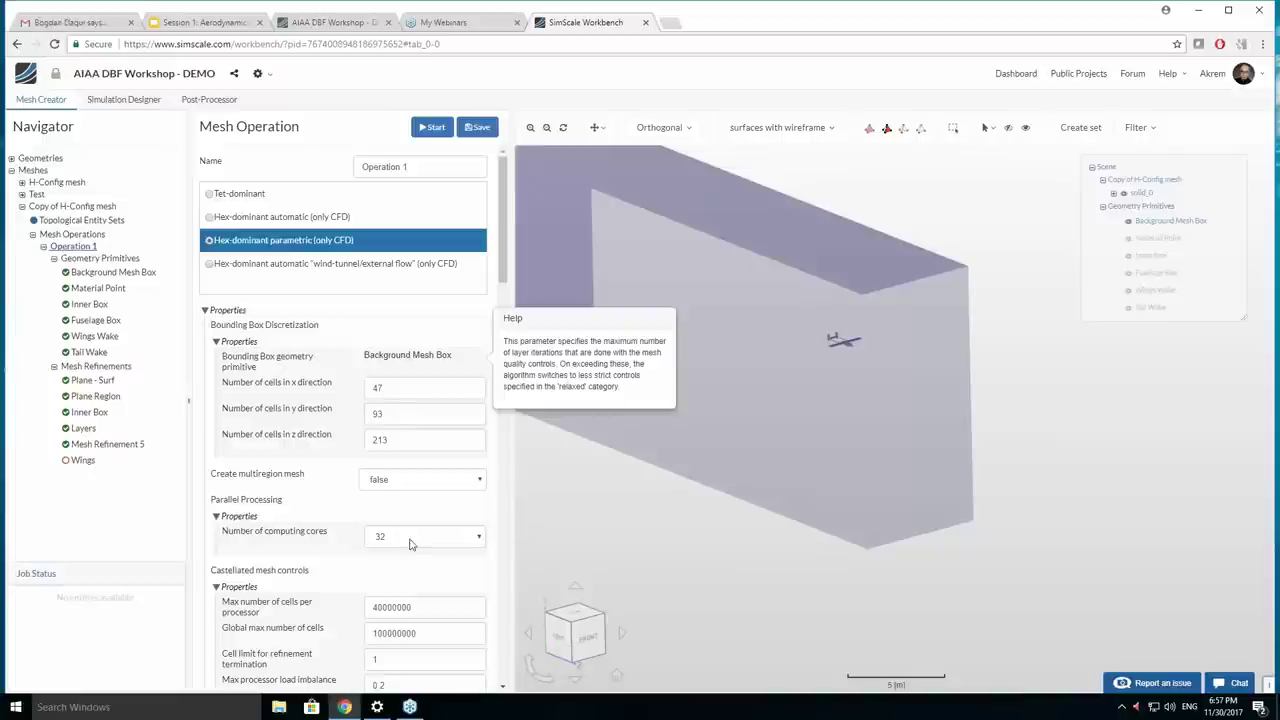
# Save Operation 1 with 32 computing cores and start its meshing.
pyautogui.click(409, 542)
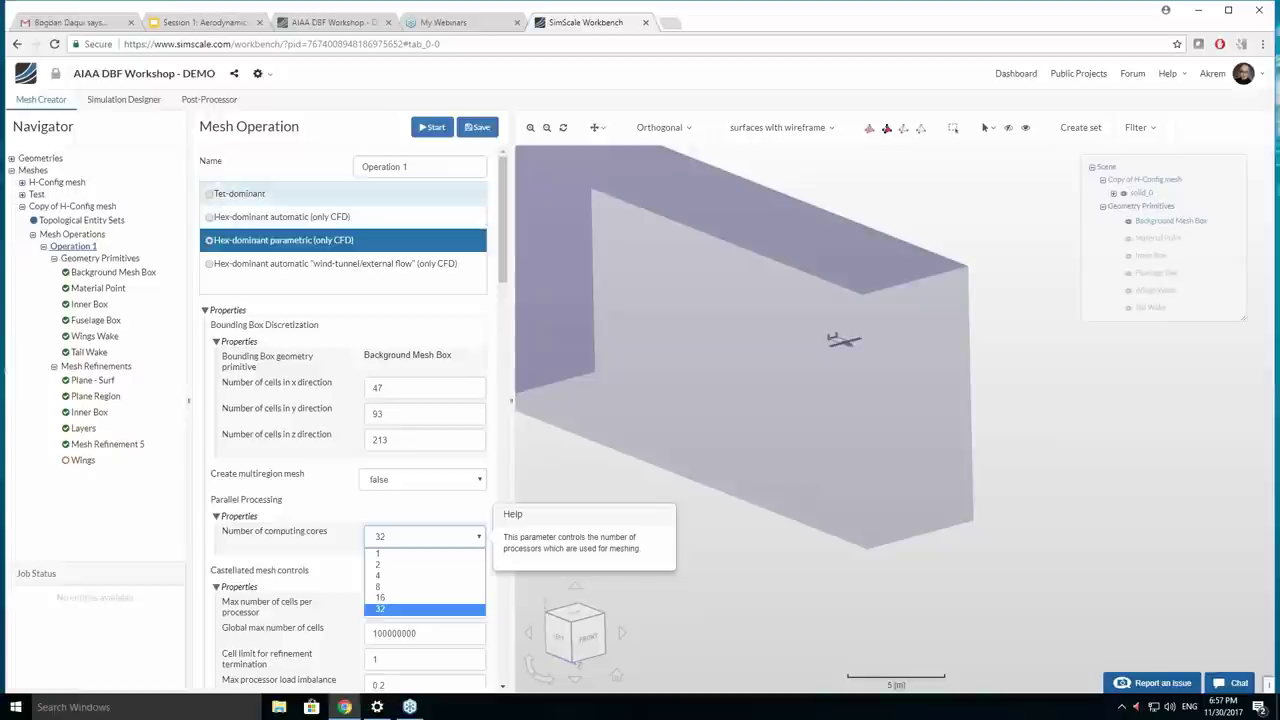
pyautogui.click(479, 141)
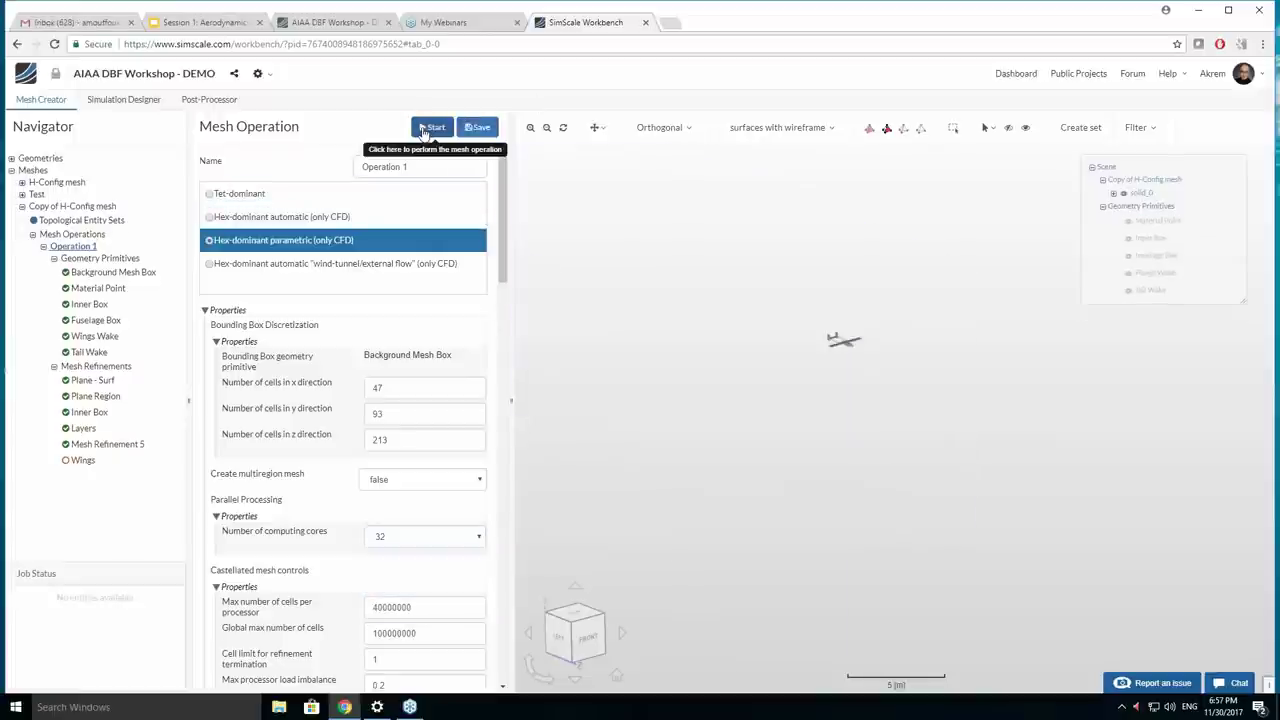
pyautogui.click(436, 128)
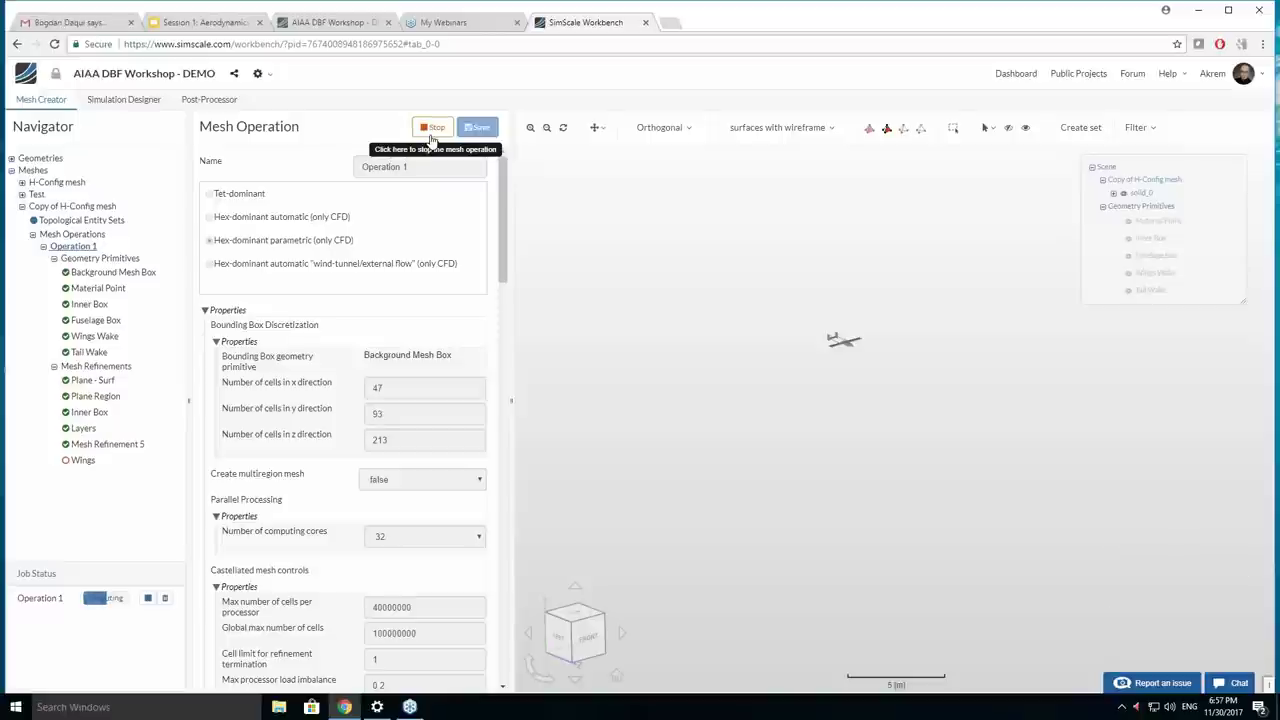
# Stop the running mesh operation and bring up the finished H-Config mesh.
pyautogui.click(432, 139)
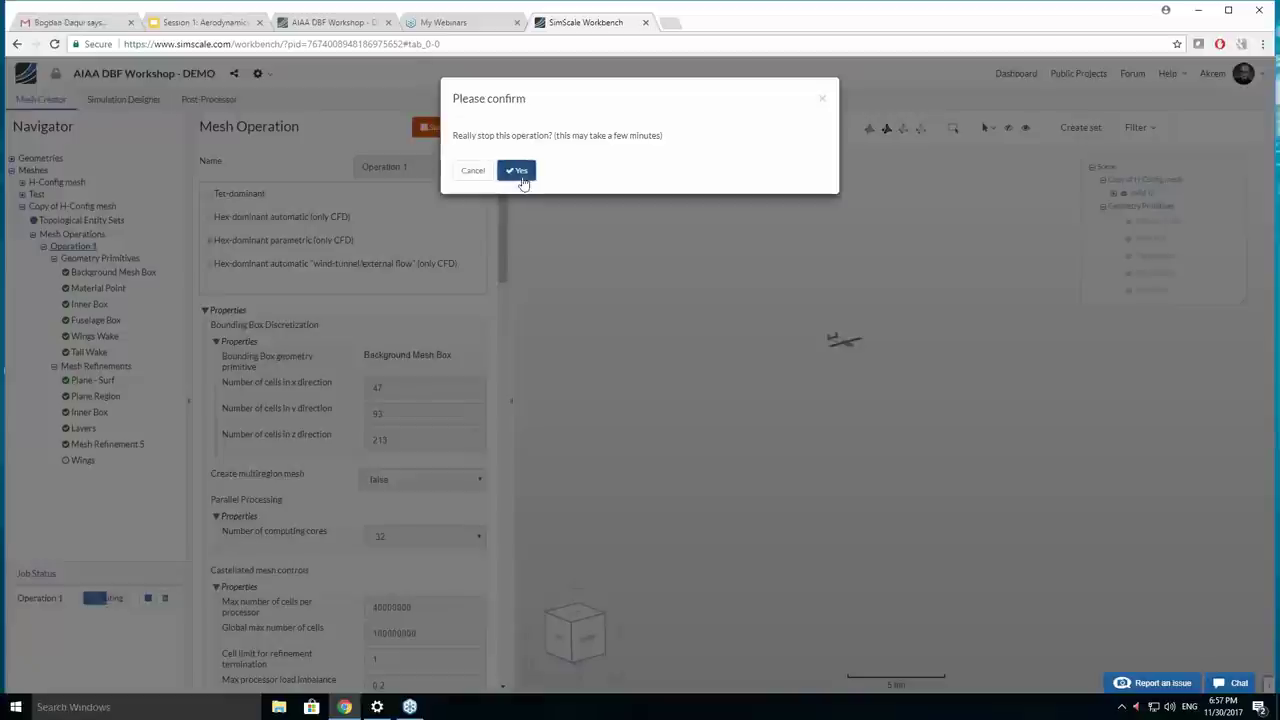
pyautogui.click(516, 170)
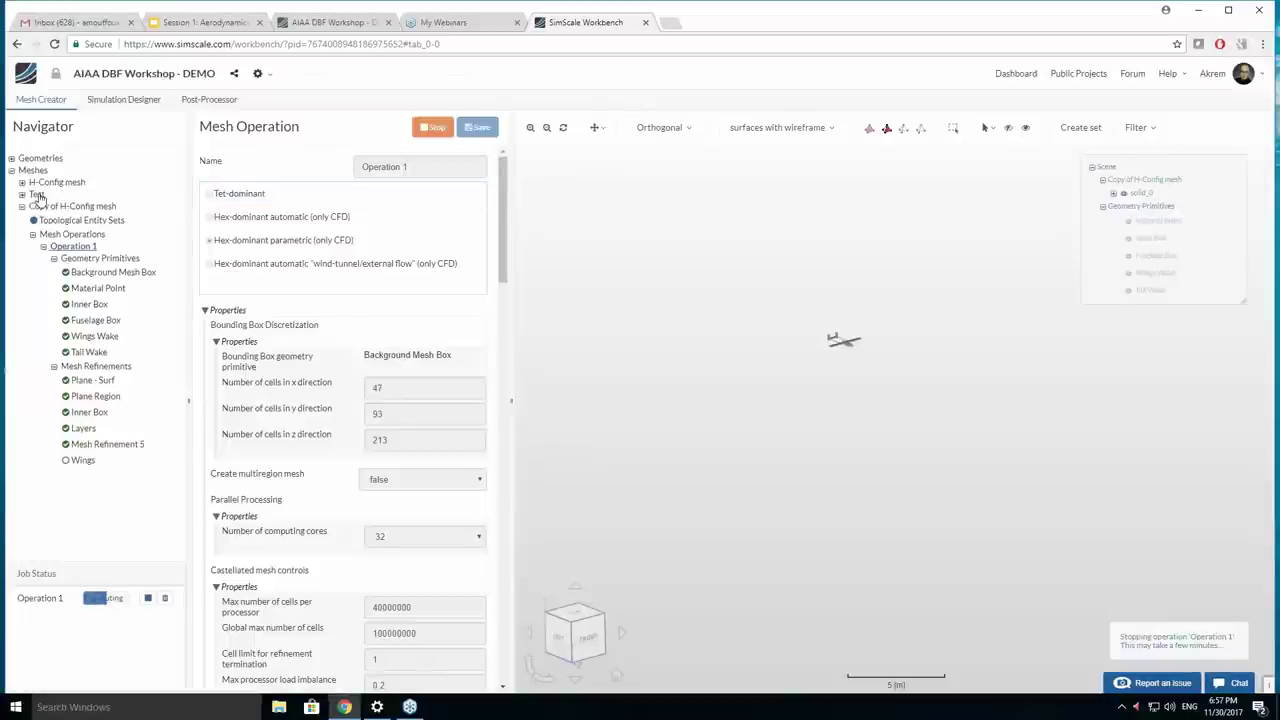
pyautogui.click(45, 185)
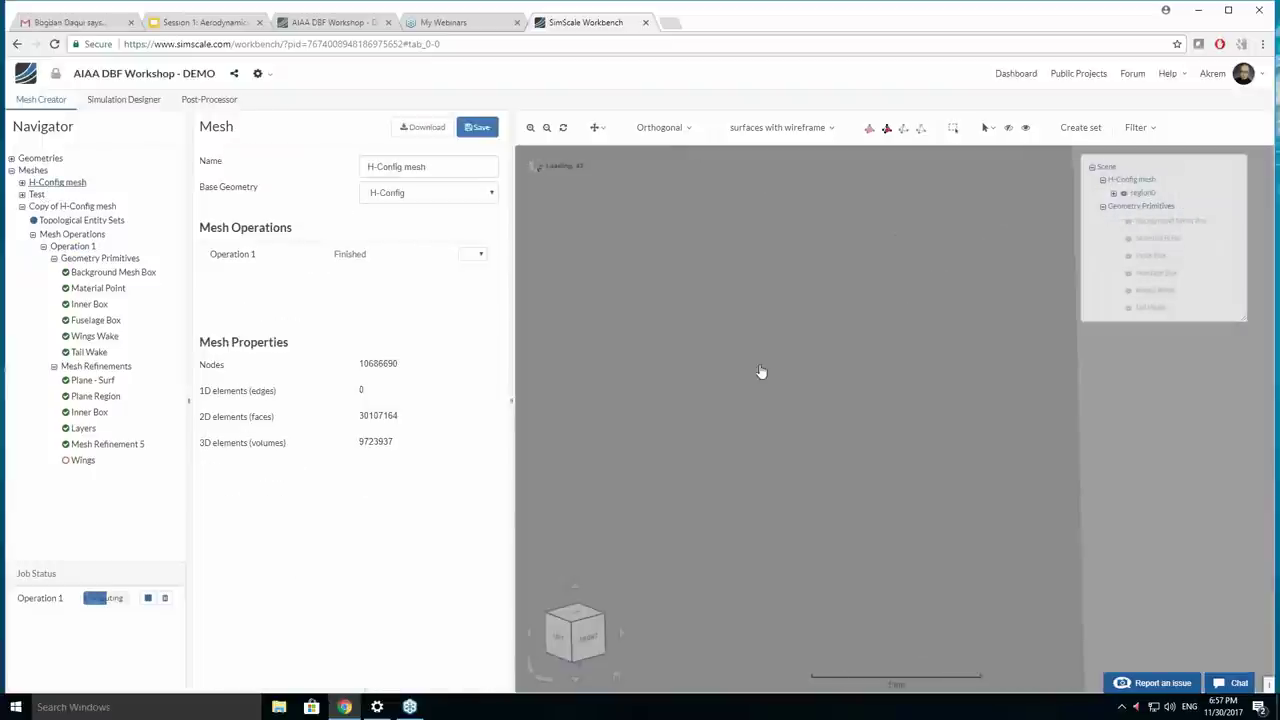
# Hide the mesh box's front and side outer faces to expose the aircraft mesh.
pyautogui.scroll(-10, 760, 366)
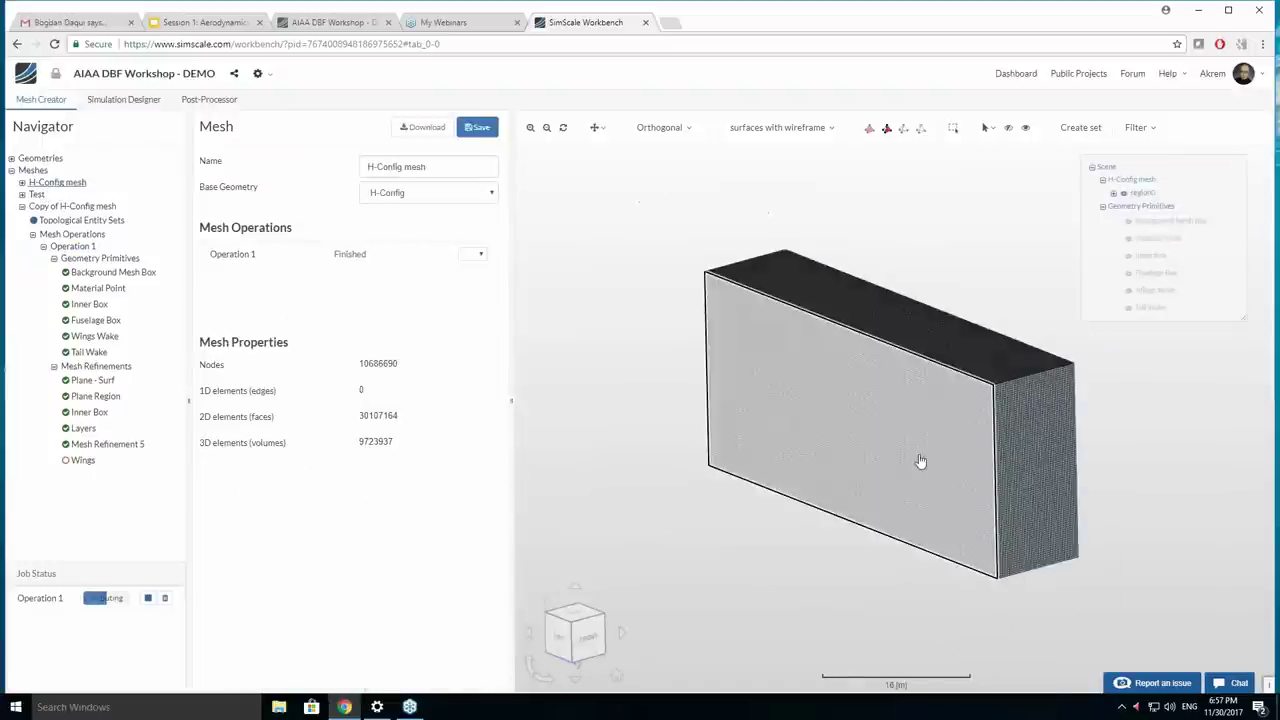
pyautogui.scroll(5, 930, 455)
pyautogui.click(1094, 409)
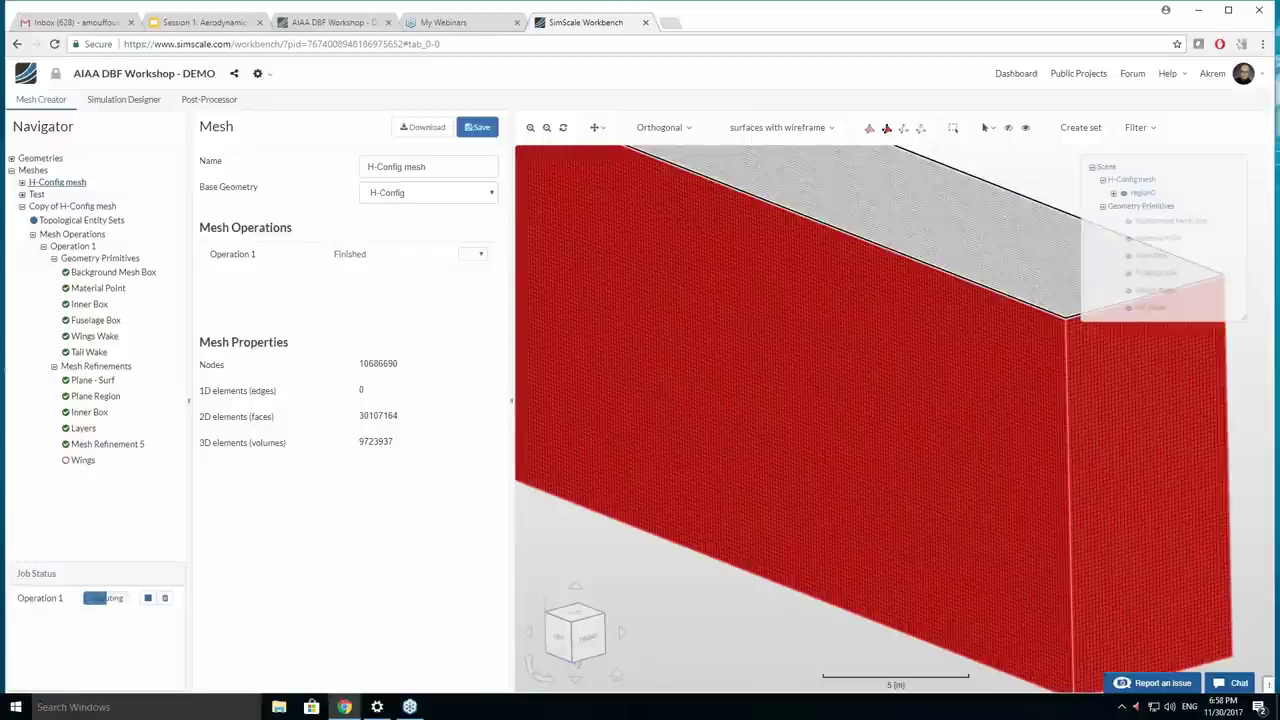
pyautogui.click(1007, 128)
pyautogui.scroll(10, 1030, 398)
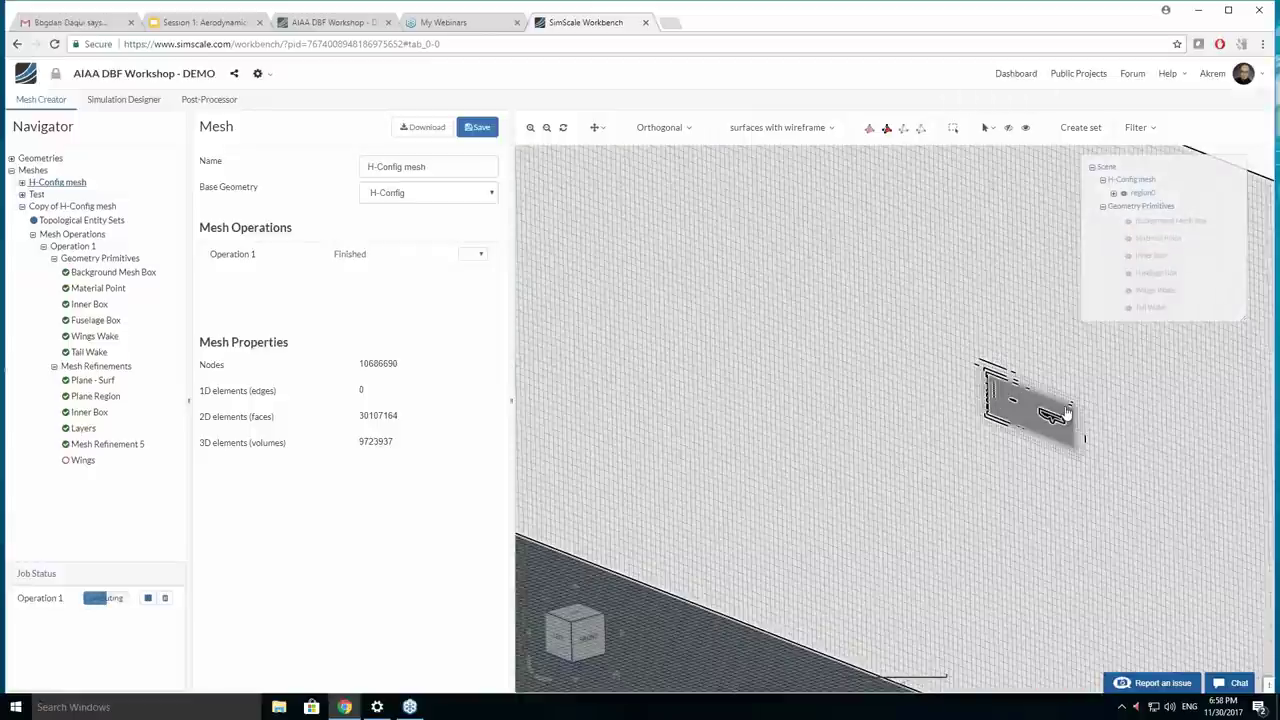
pyautogui.scroll(8, 945, 320)
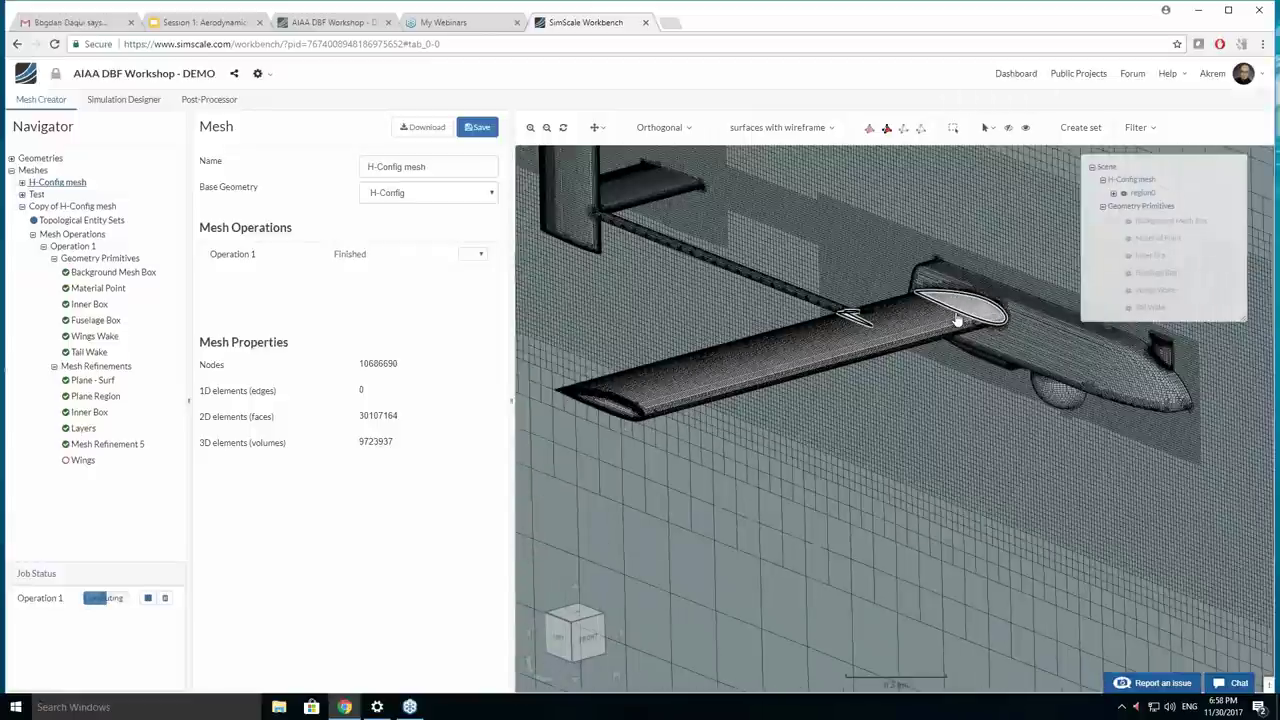
pyautogui.scroll(6, 850, 378)
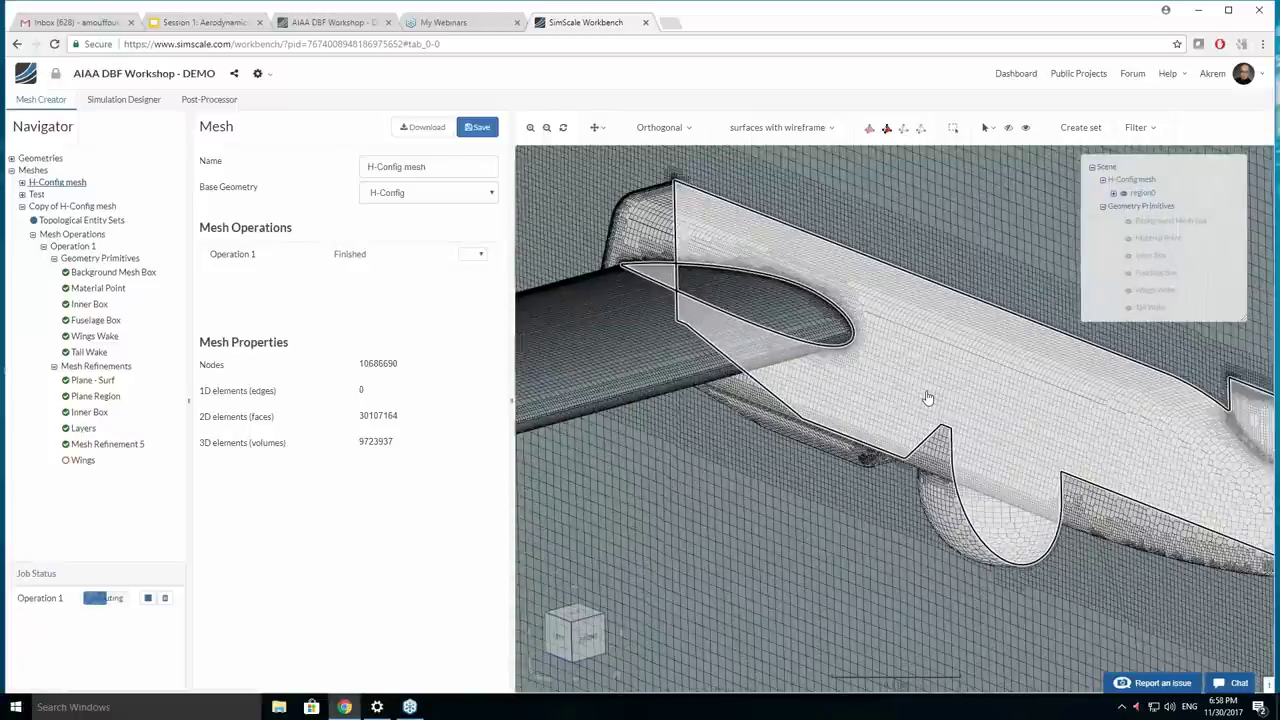
# Orbit and zoom around the wing root and fuselage to inspect the H-Config mesh.
pyautogui.moveTo(855, 381); pyautogui.dragTo(838, 344)
pyautogui.scroll(4, 845, 350)
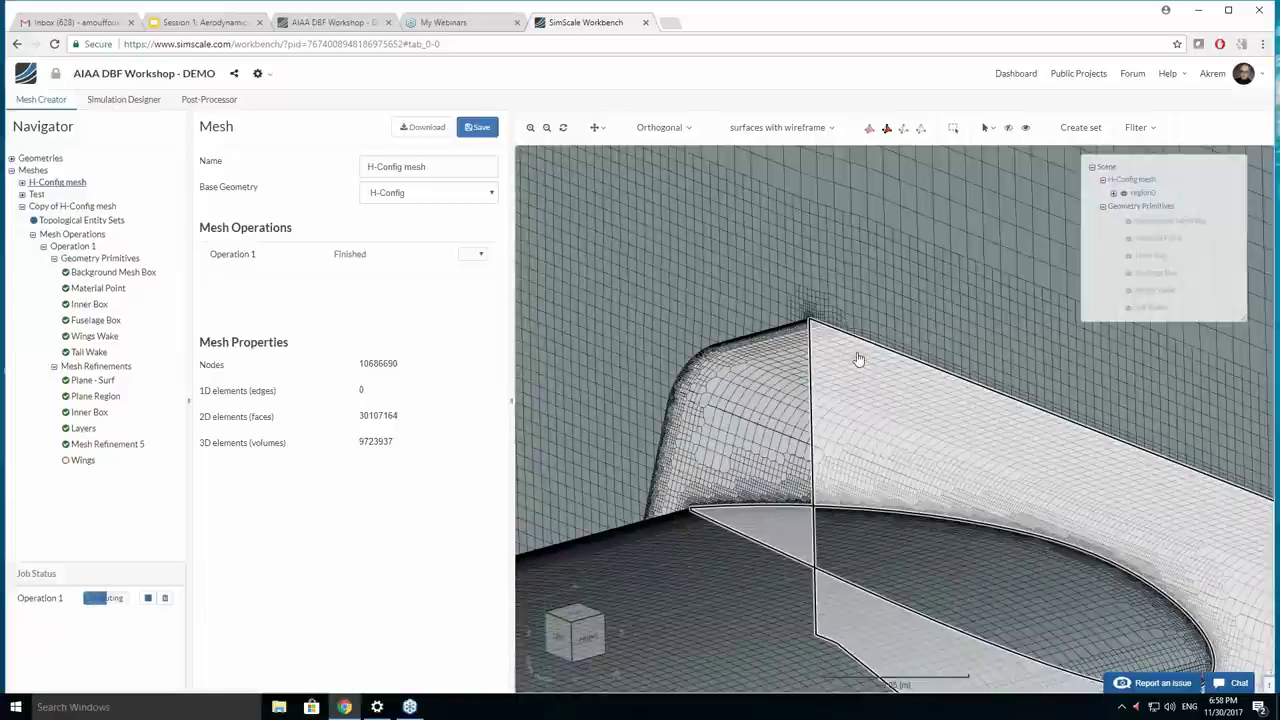
pyautogui.scroll(-6, 958, 430)
pyautogui.moveTo(958, 430); pyautogui.dragTo(1094, 529)
pyautogui.scroll(8, 1094, 525)
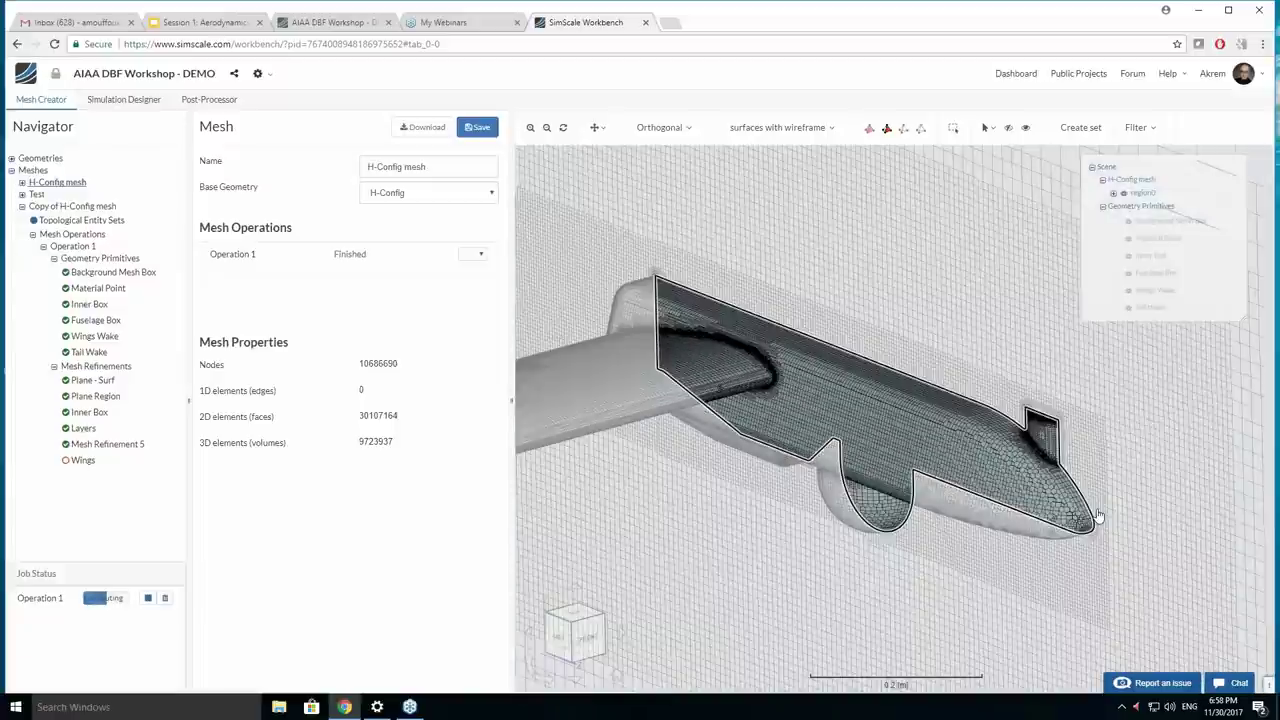
pyautogui.scroll(6, 1049, 457)
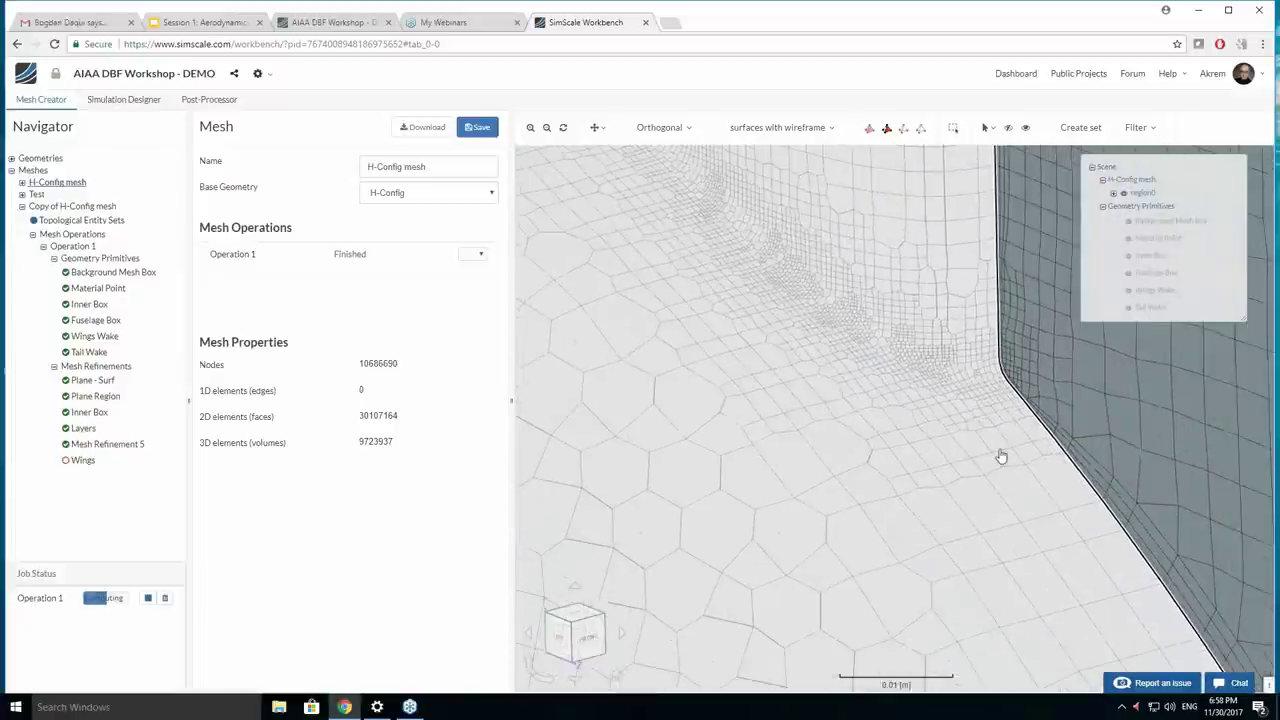
pyautogui.moveTo(889, 354); pyautogui.dragTo(1037, 431)
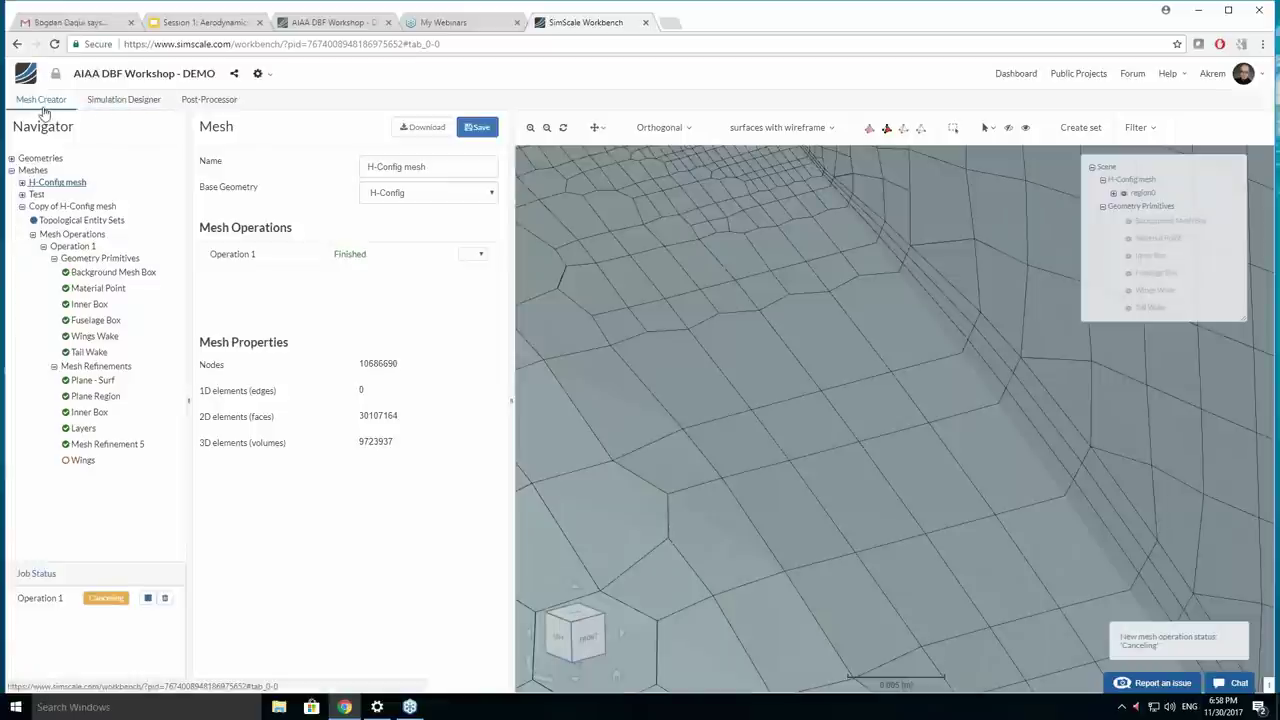
# Start a new simulation in Simulation Designer with Incompressible as the analysis type.
pyautogui.click(117, 100)
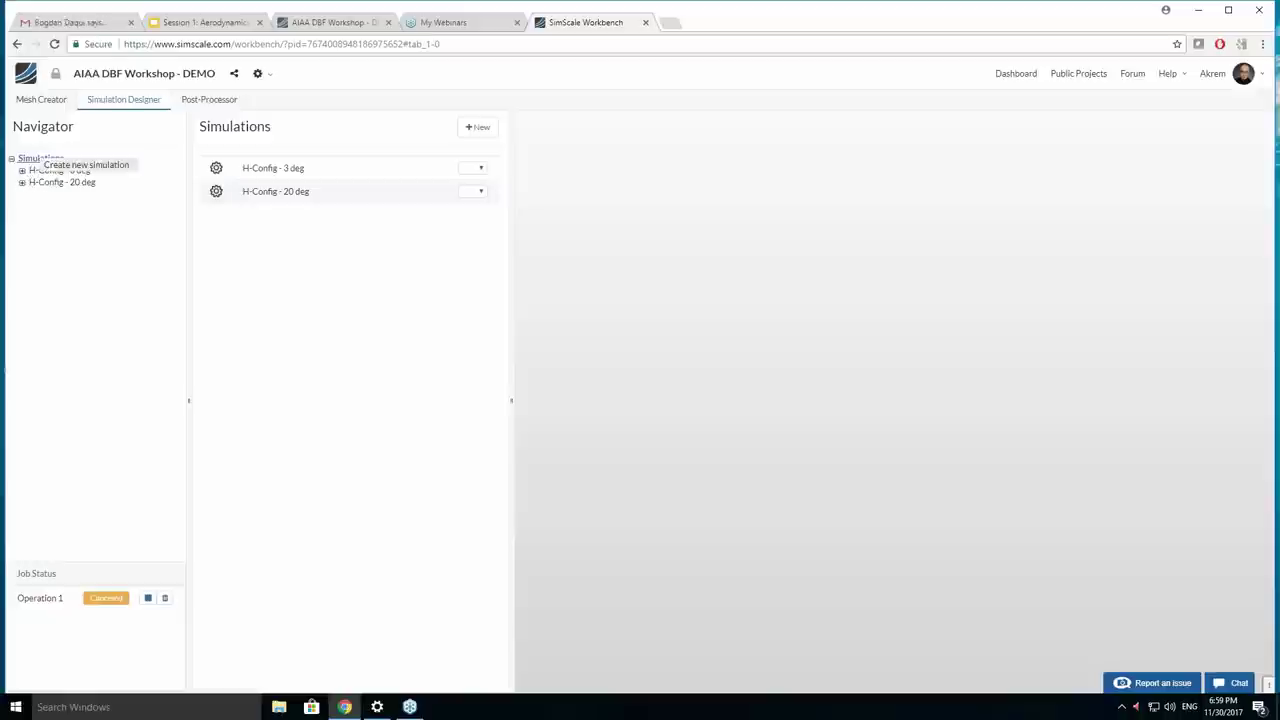
pyautogui.click(70, 168)
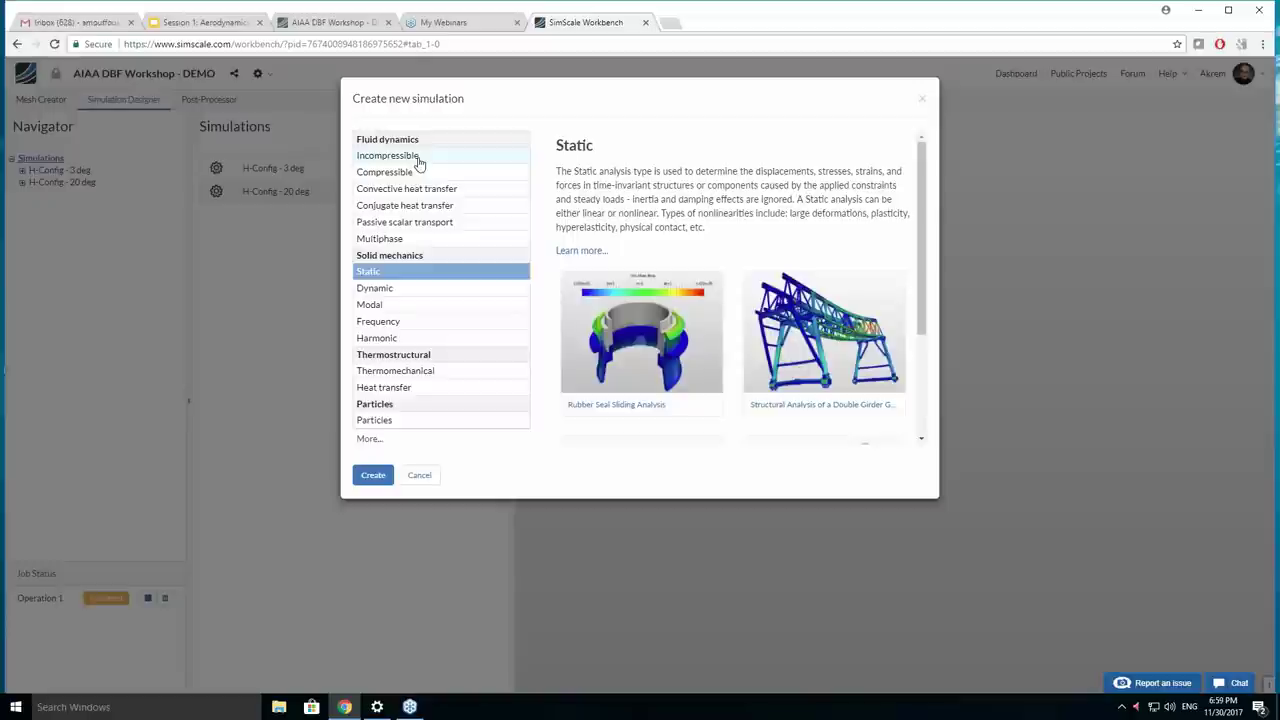
pyautogui.click(420, 160)
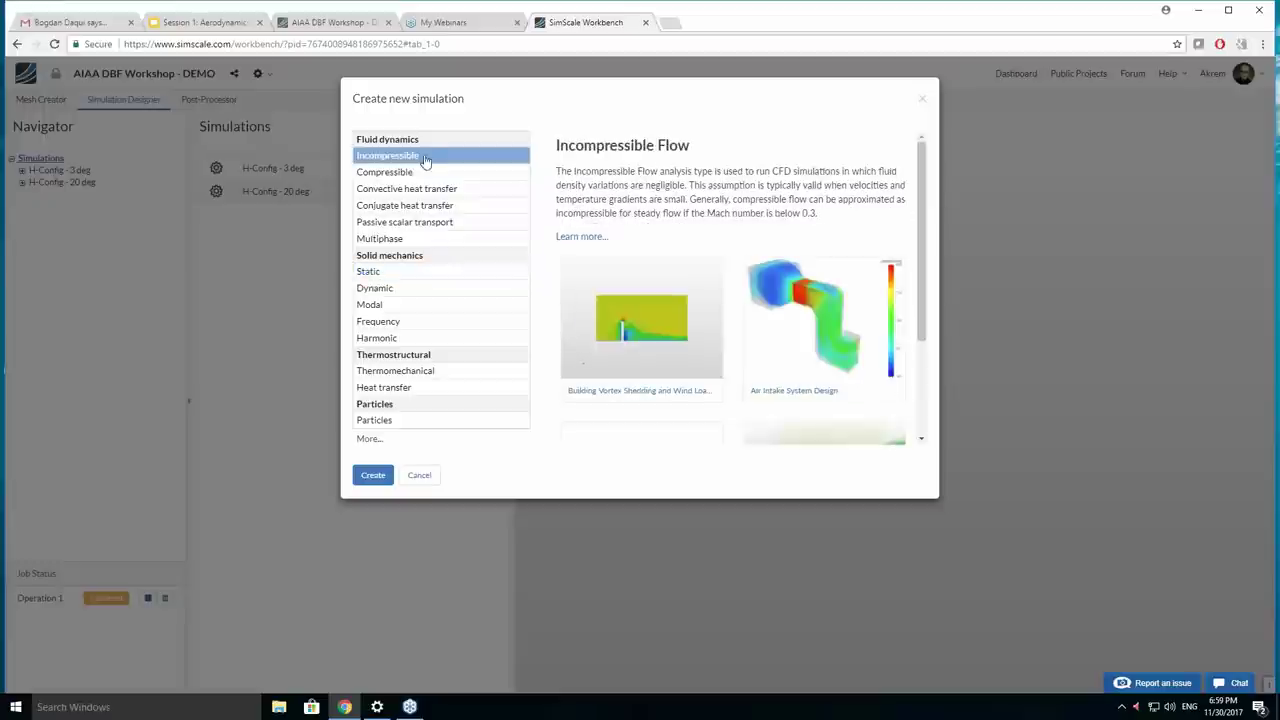
# Create the Incompressible simulation and save H-Config mesh as its domain.
pyautogui.click(372, 475)
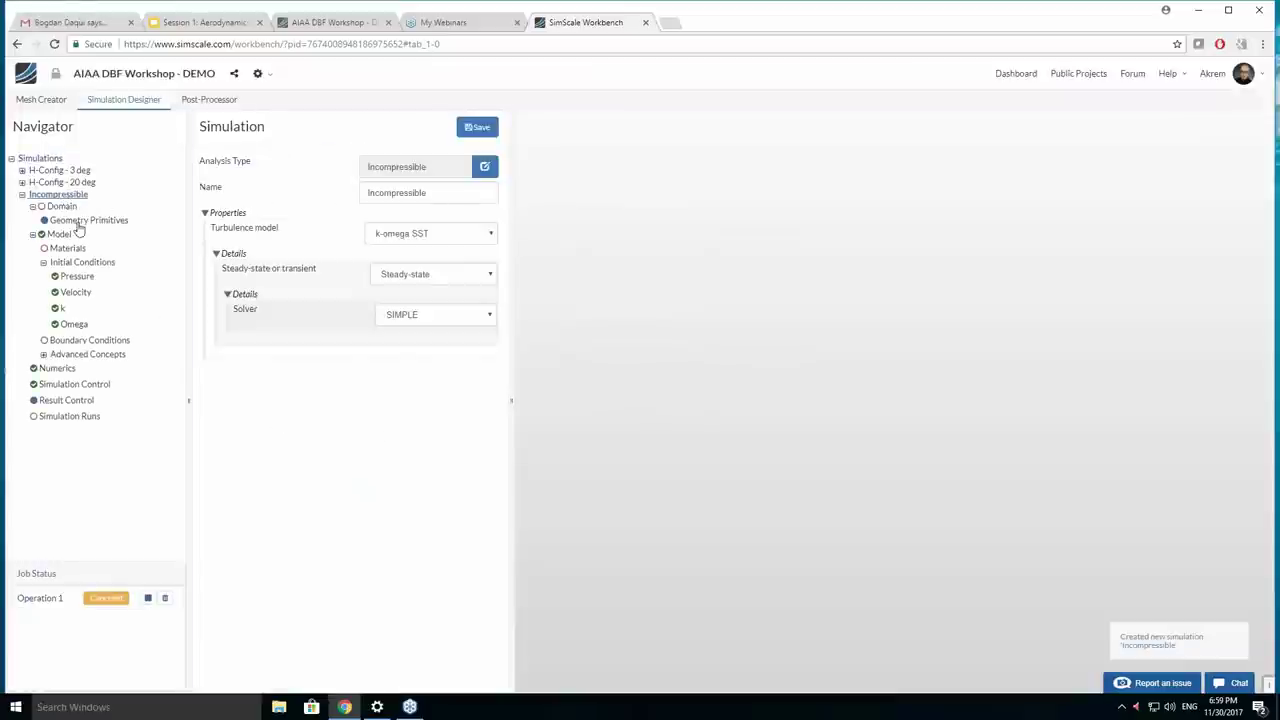
pyautogui.click(72, 207)
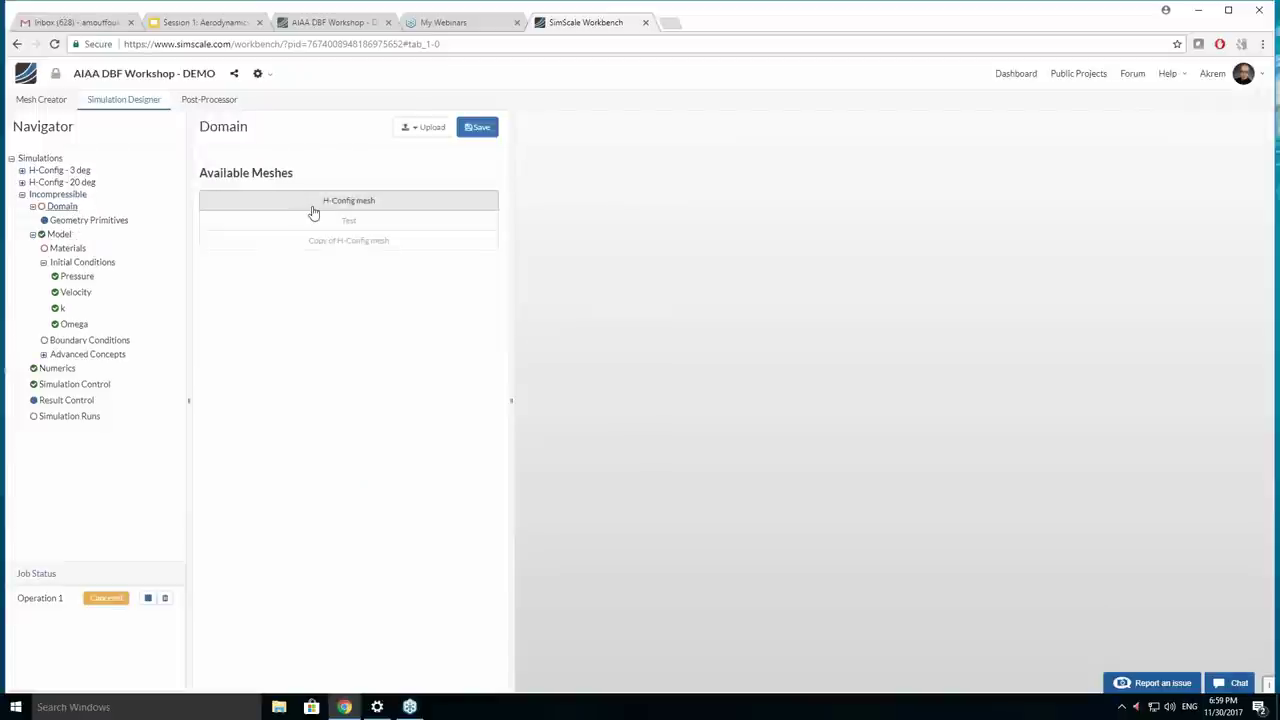
pyautogui.click(329, 203)
pyautogui.click(477, 127)
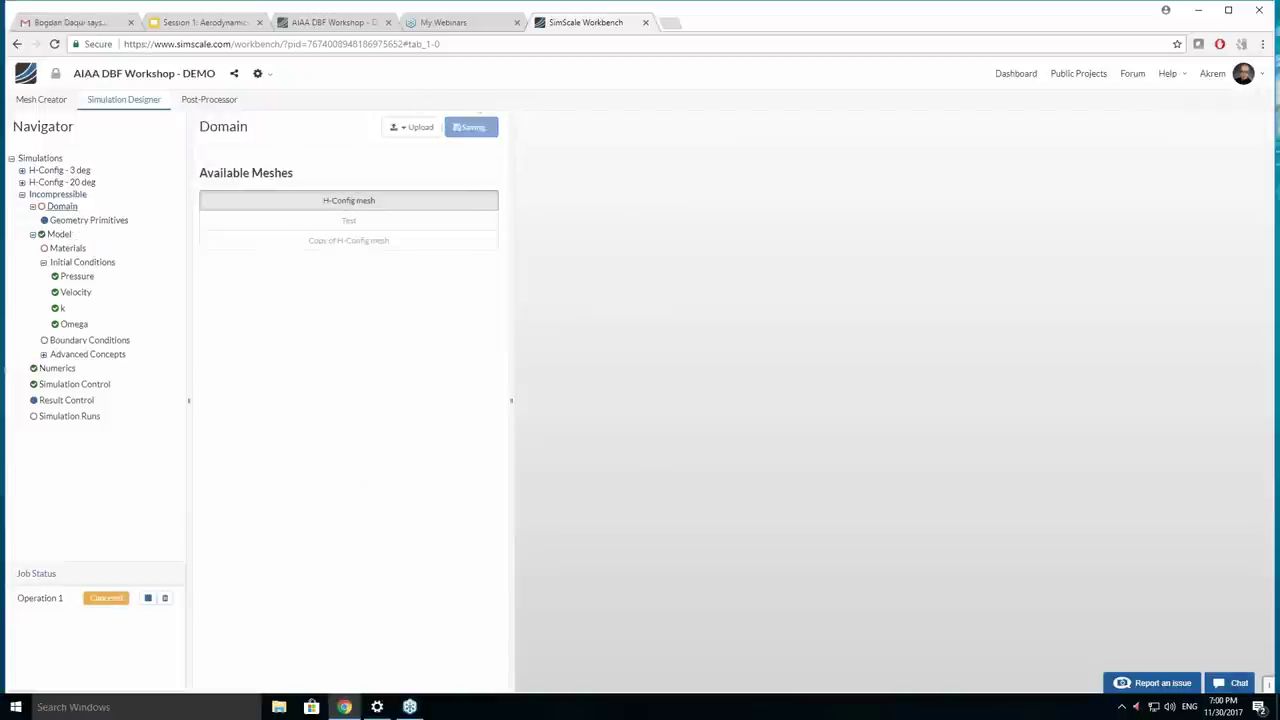
pyautogui.click(68, 281)
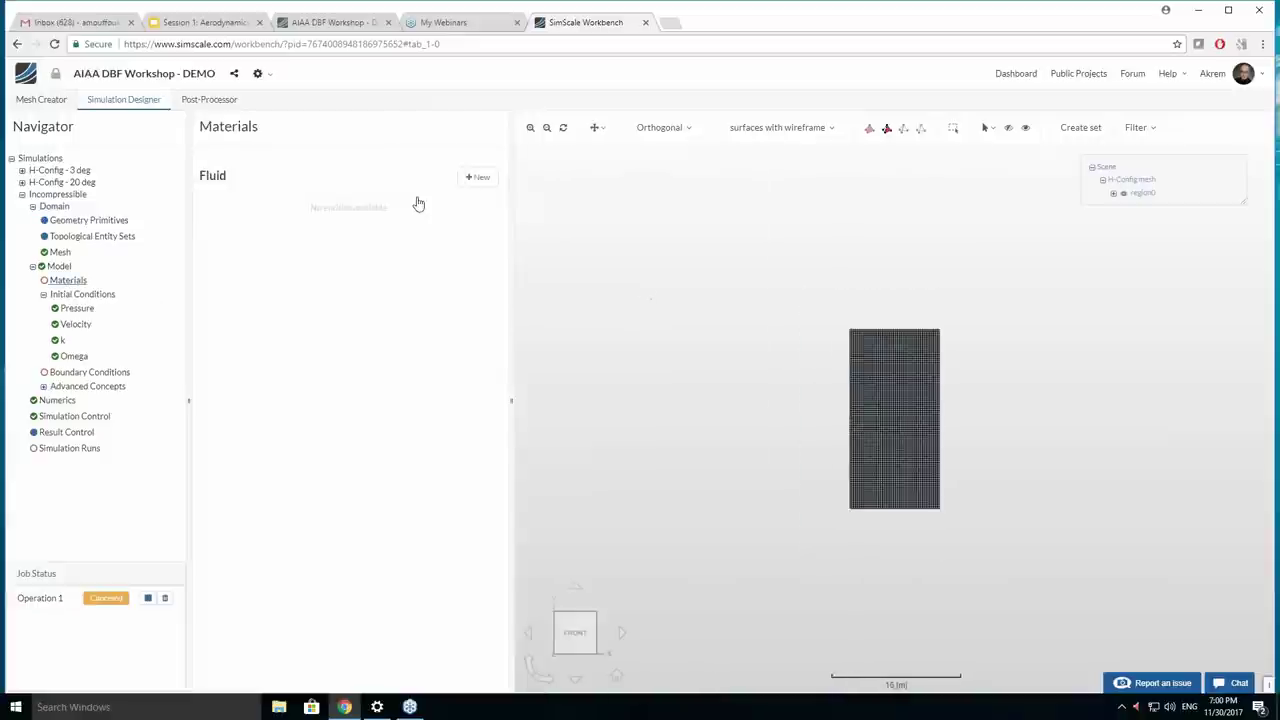
# Import Air from the material library as the simulation's new fluid.
pyautogui.click(478, 177)
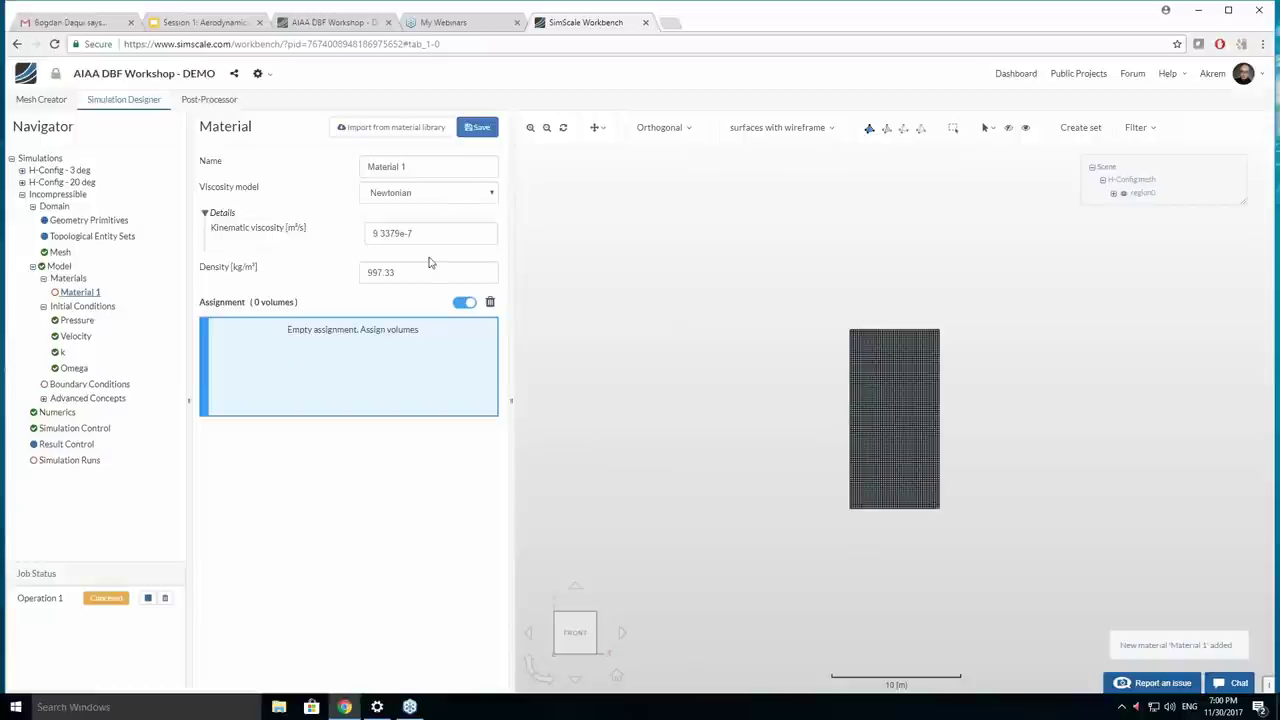
pyautogui.click(418, 138)
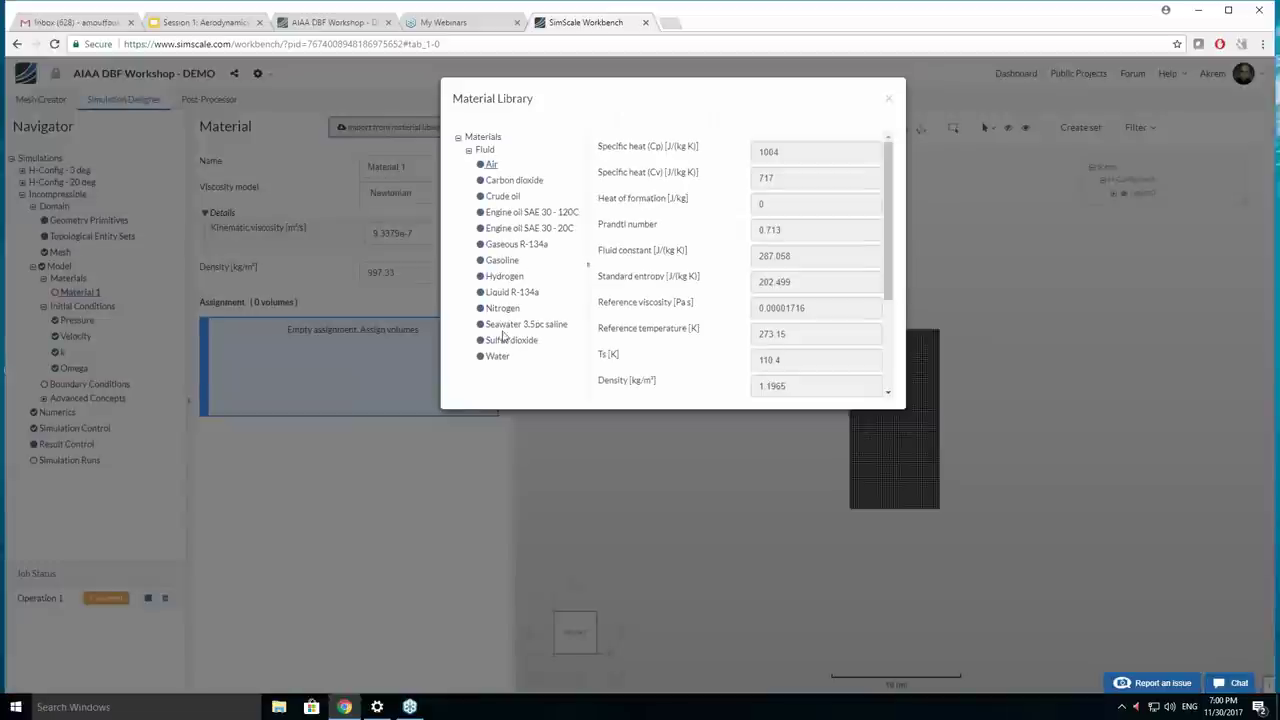
pyautogui.scroll(-5, 620, 370)
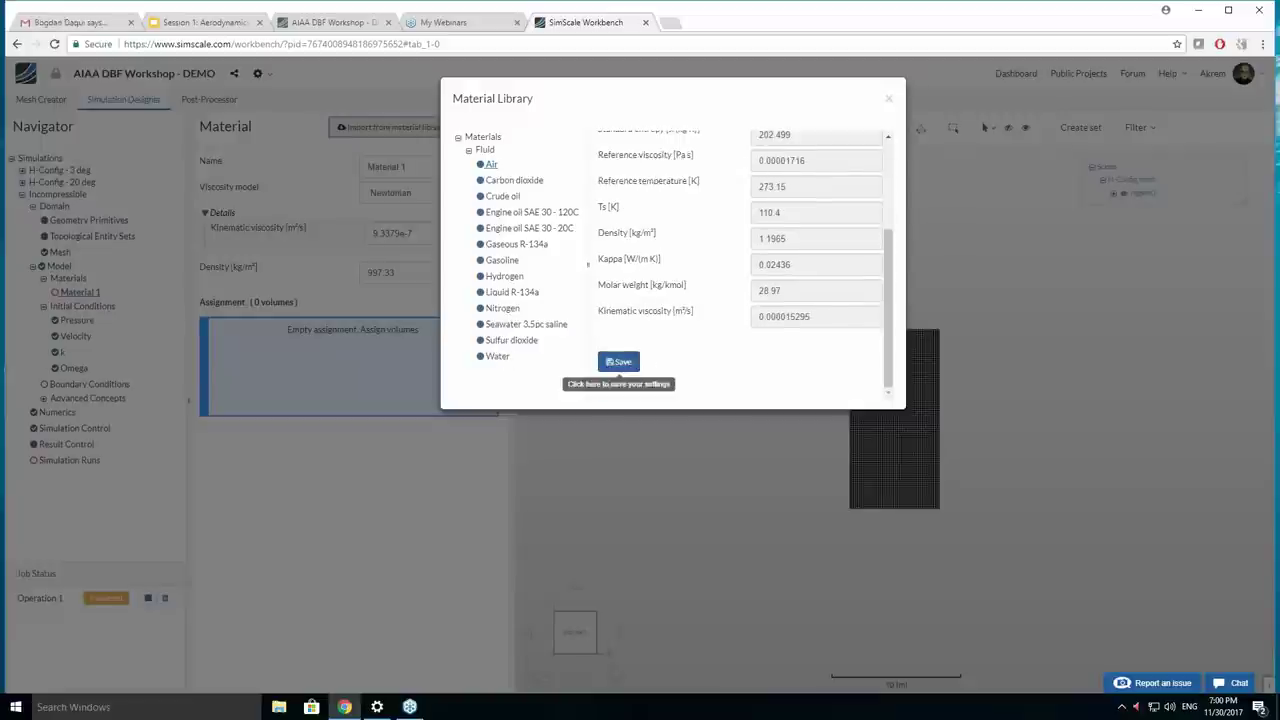
pyautogui.click(618, 360)
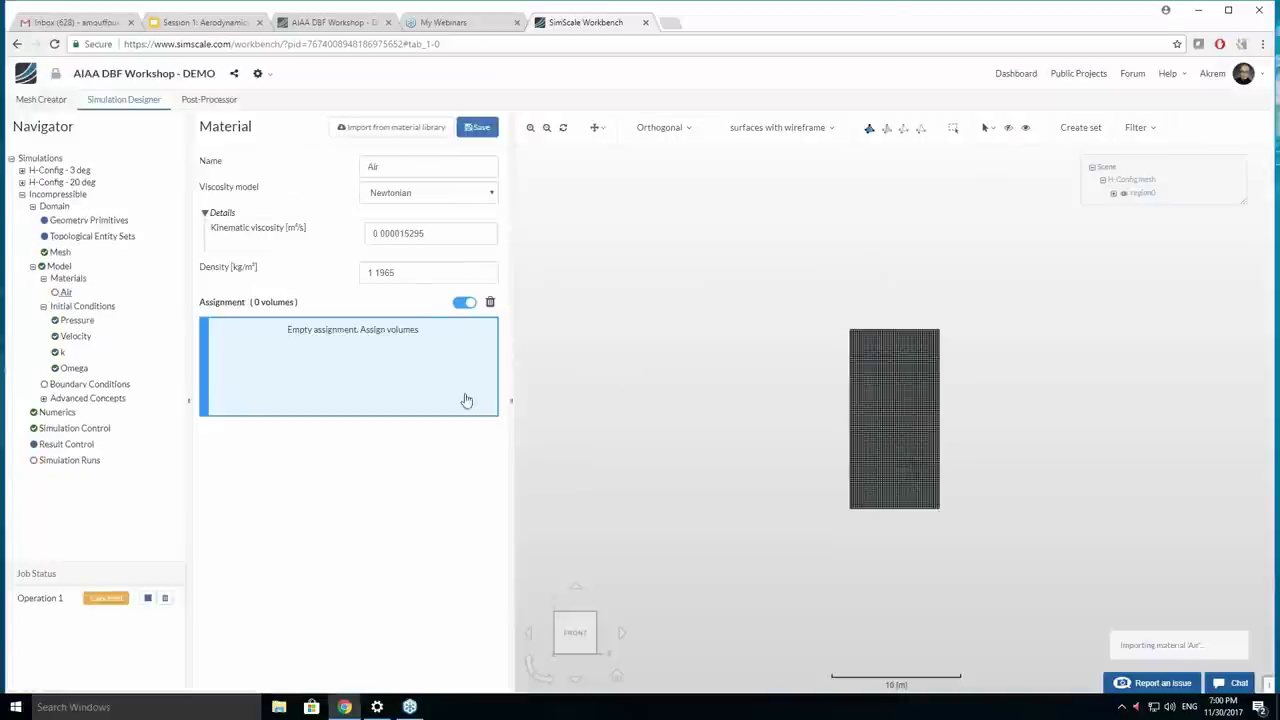
# Assign Air to the region0 volume, save it, and add a new boundary condition.
pyautogui.moveTo(750, 485); pyautogui.dragTo(923, 423)
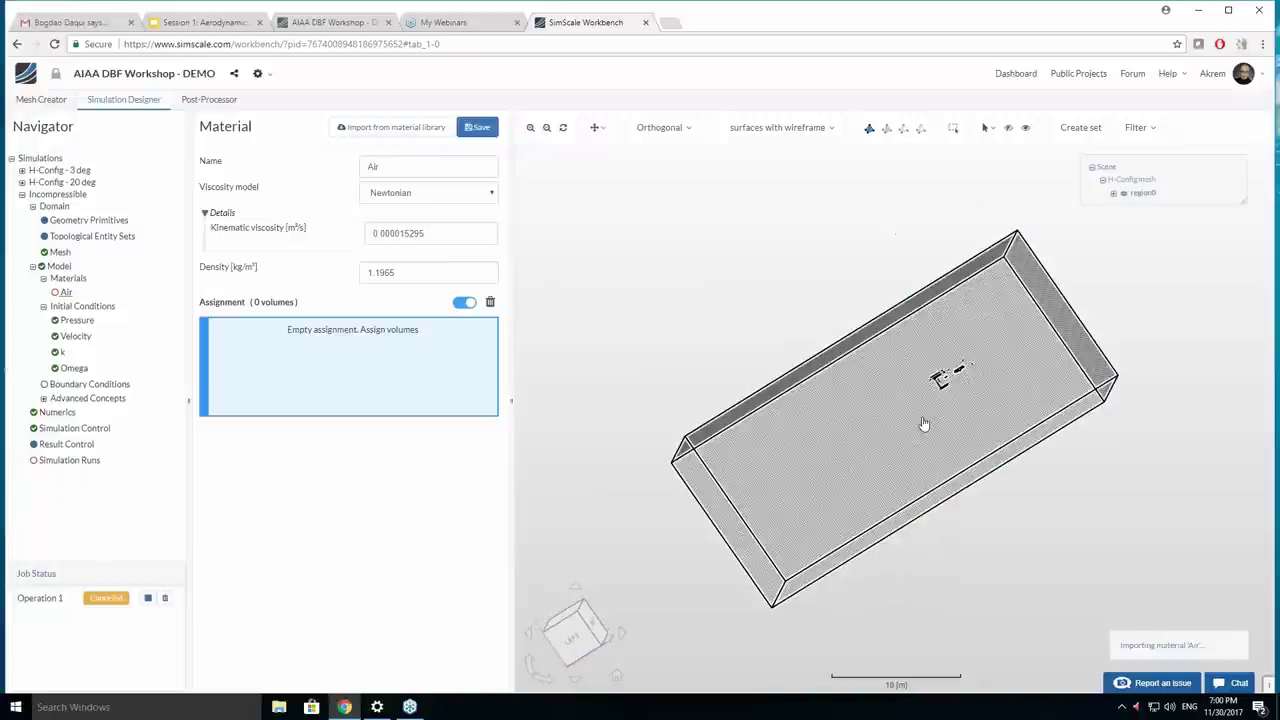
pyautogui.click(923, 423)
pyautogui.moveTo(695, 314); pyautogui.dragTo(546, 211)
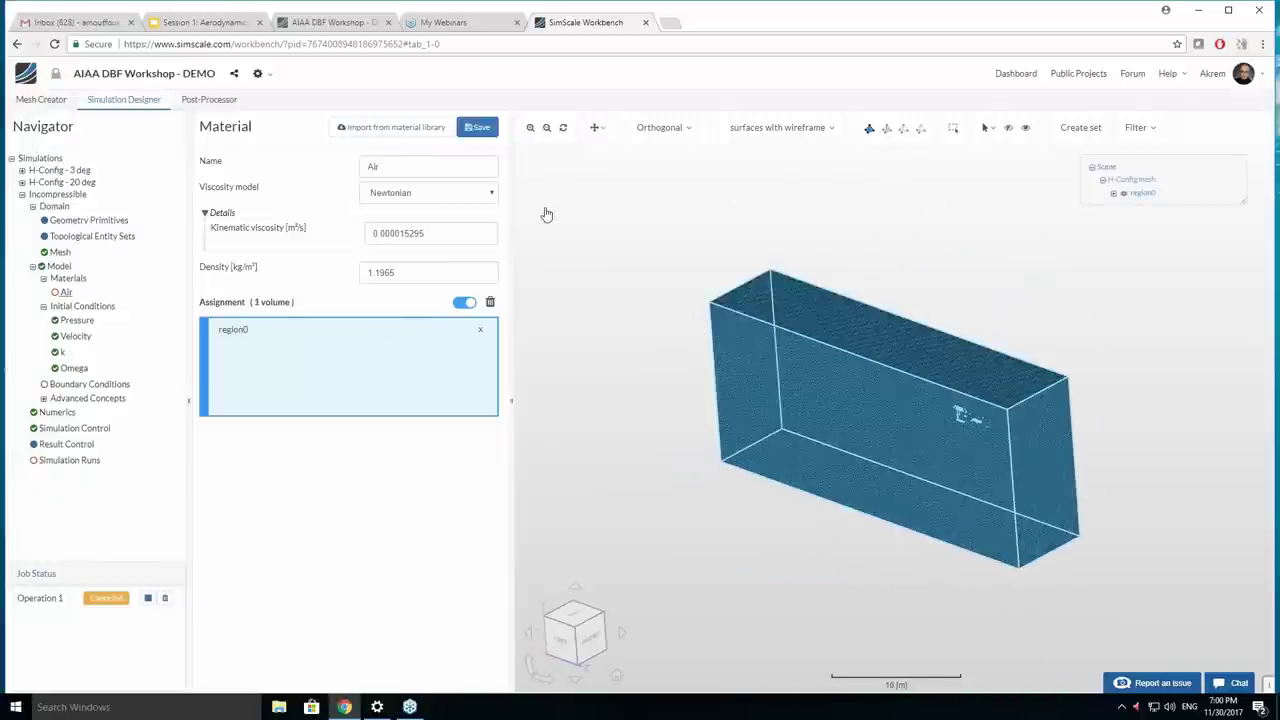
pyautogui.click(480, 128)
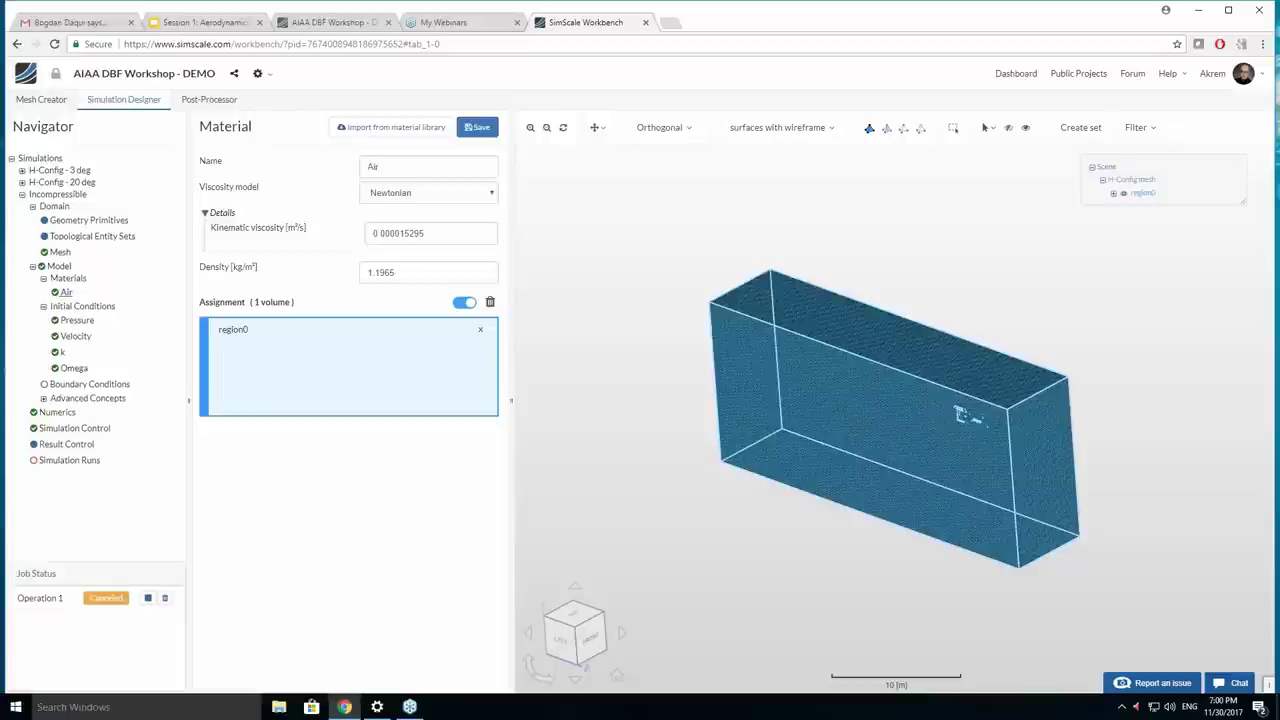
pyautogui.click(80, 386)
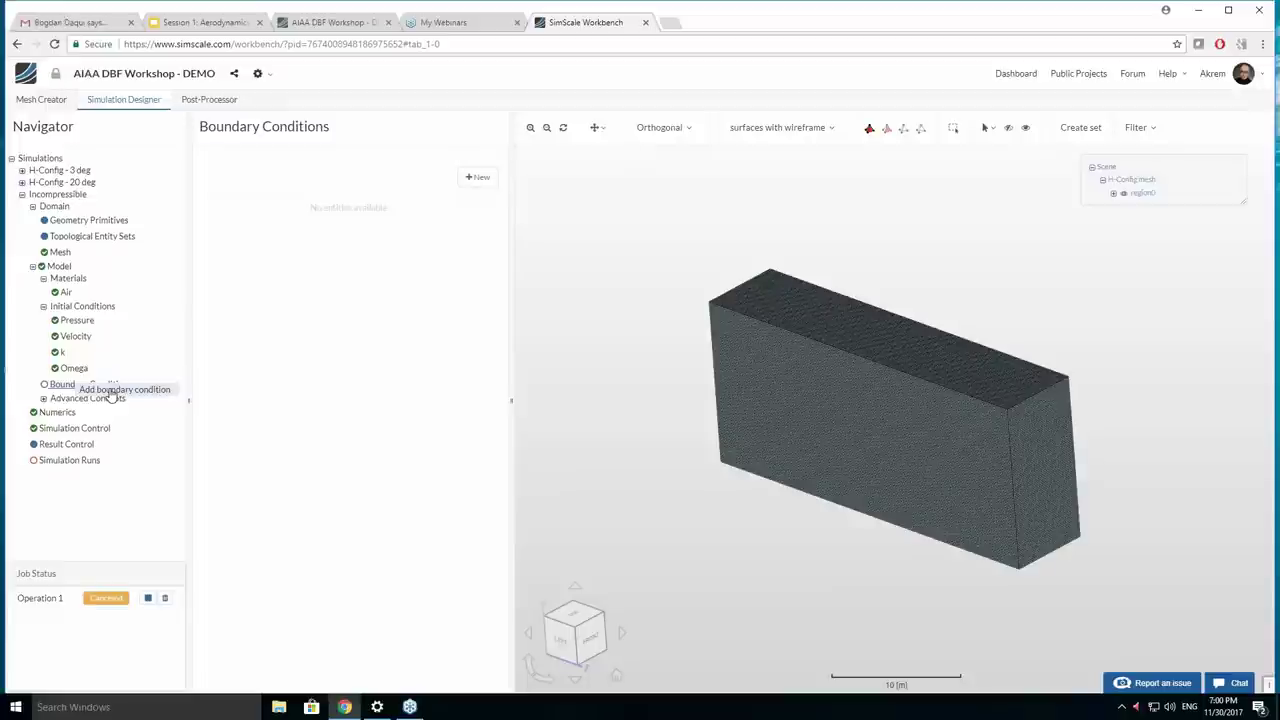
pyautogui.click(111, 395)
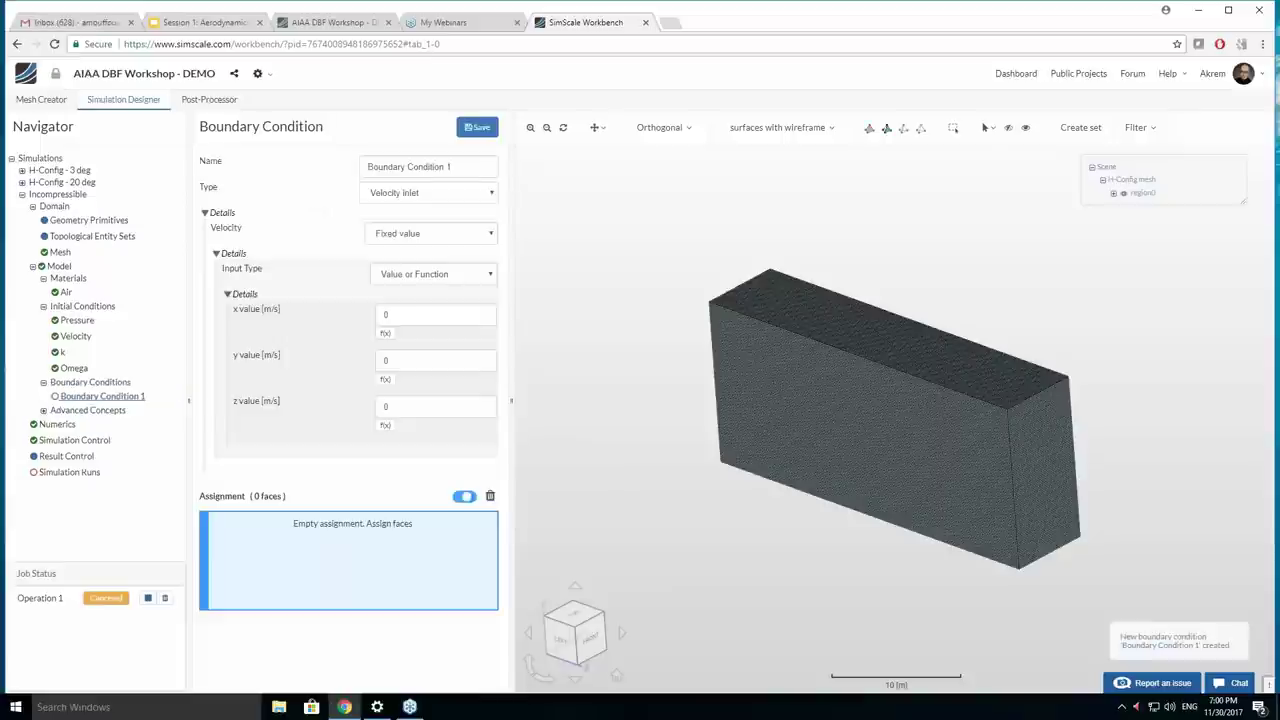
# Assign the box's end face, boundingBox6, to the velocity inlet.
pyautogui.moveTo(675, 470); pyautogui.dragTo(543, 414, button='right')
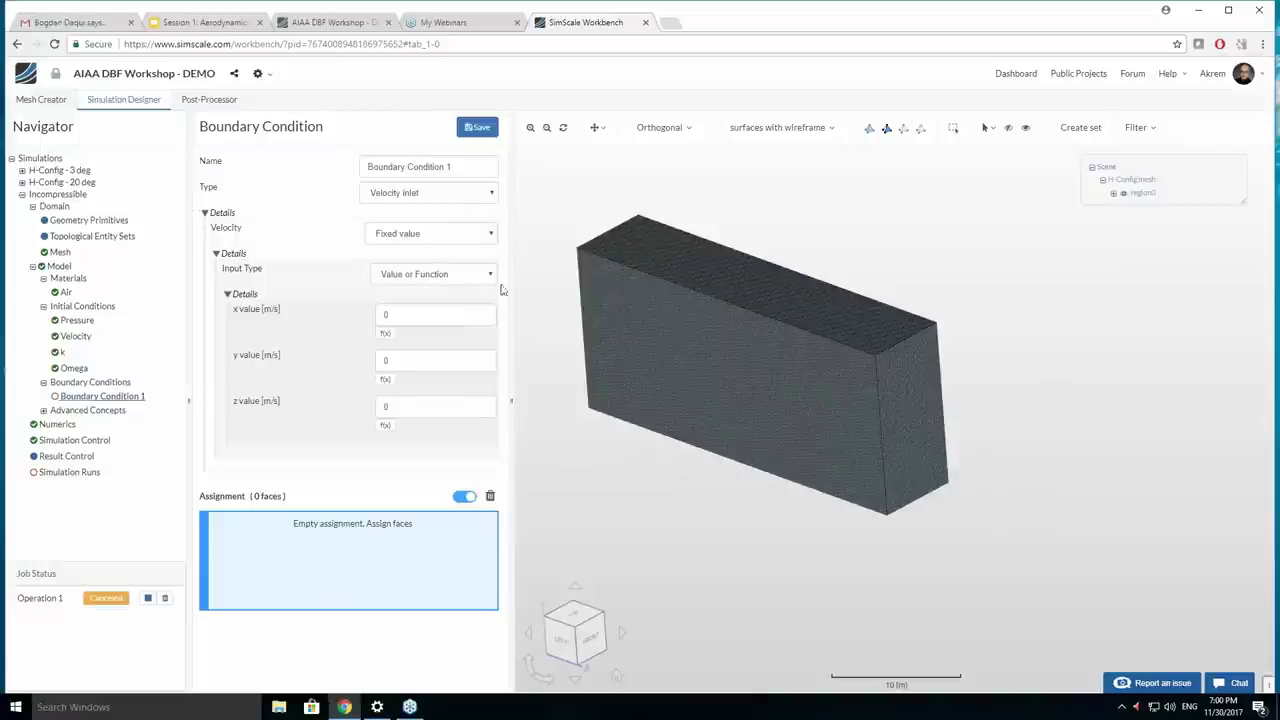
pyautogui.moveTo(528, 294)
pyautogui.mouseDown()
pyautogui.moveTo(559, 298)
pyautogui.moveTo(546, 294)
pyautogui.mouseUp()
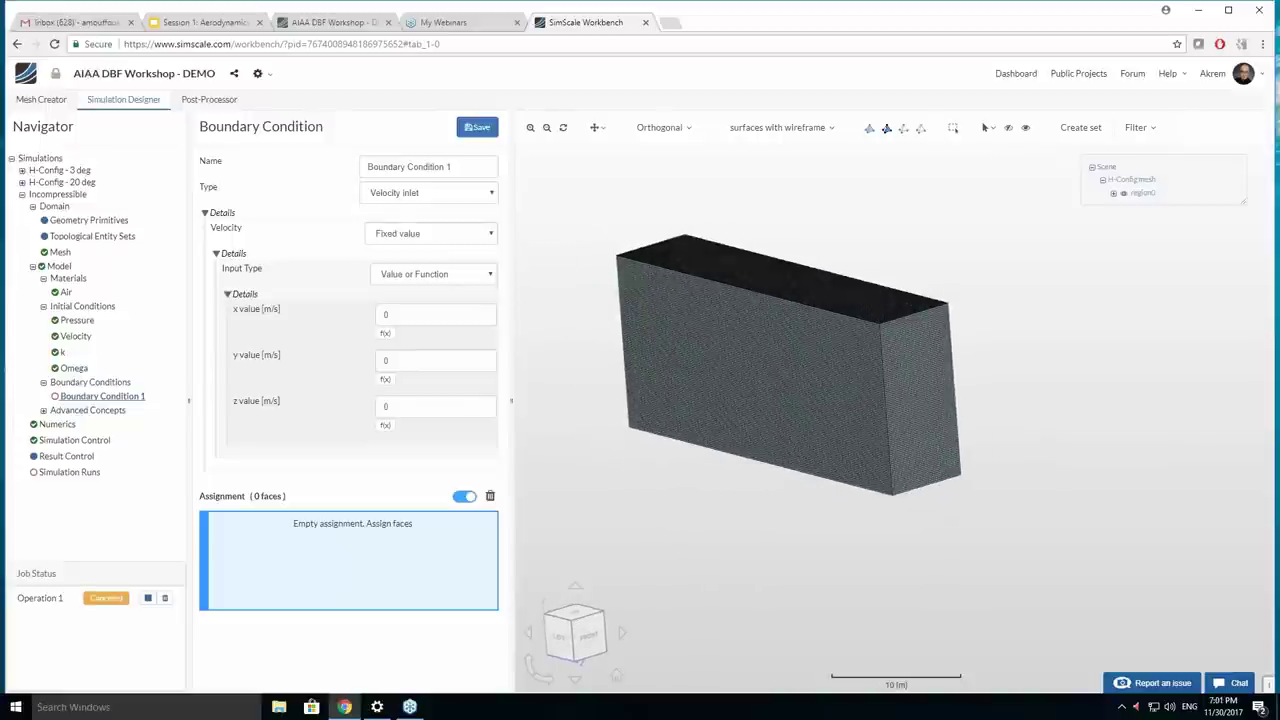
pyautogui.click(901, 398)
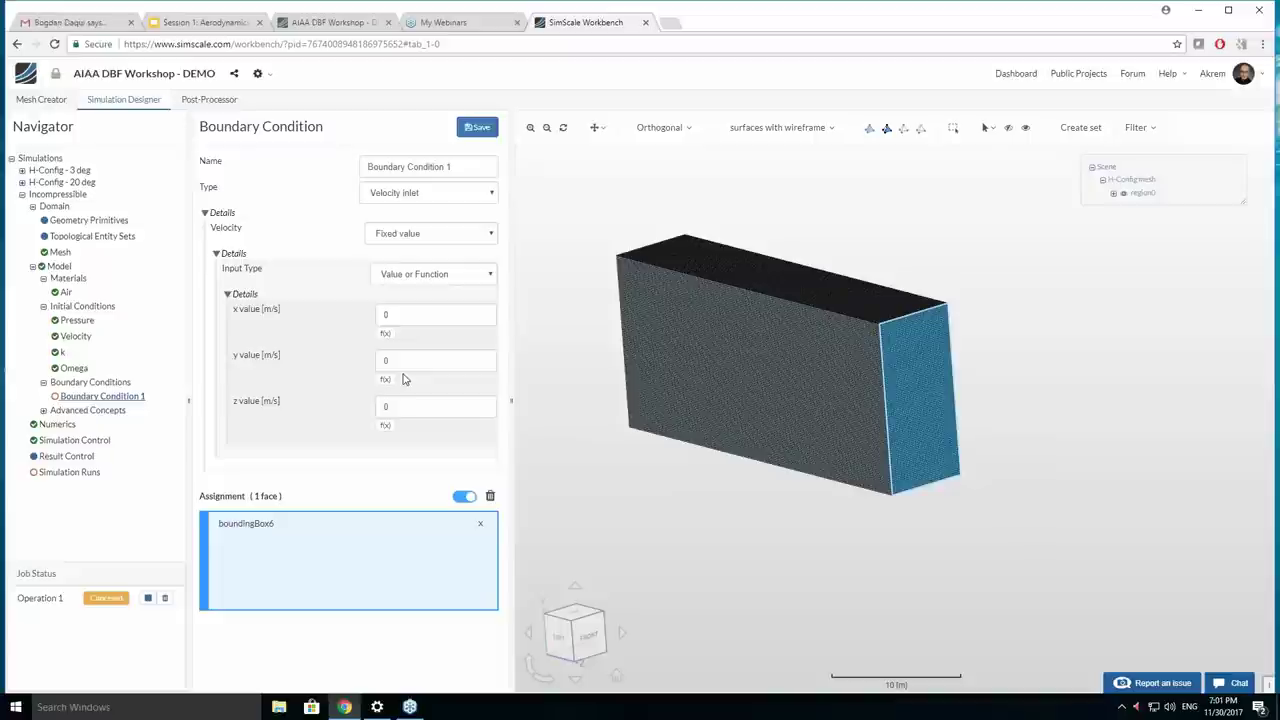
# Set the inlet's z velocity to -15 m/s, giving (0, 0, -15) m/s.
pyautogui.doubleClick(390, 405)
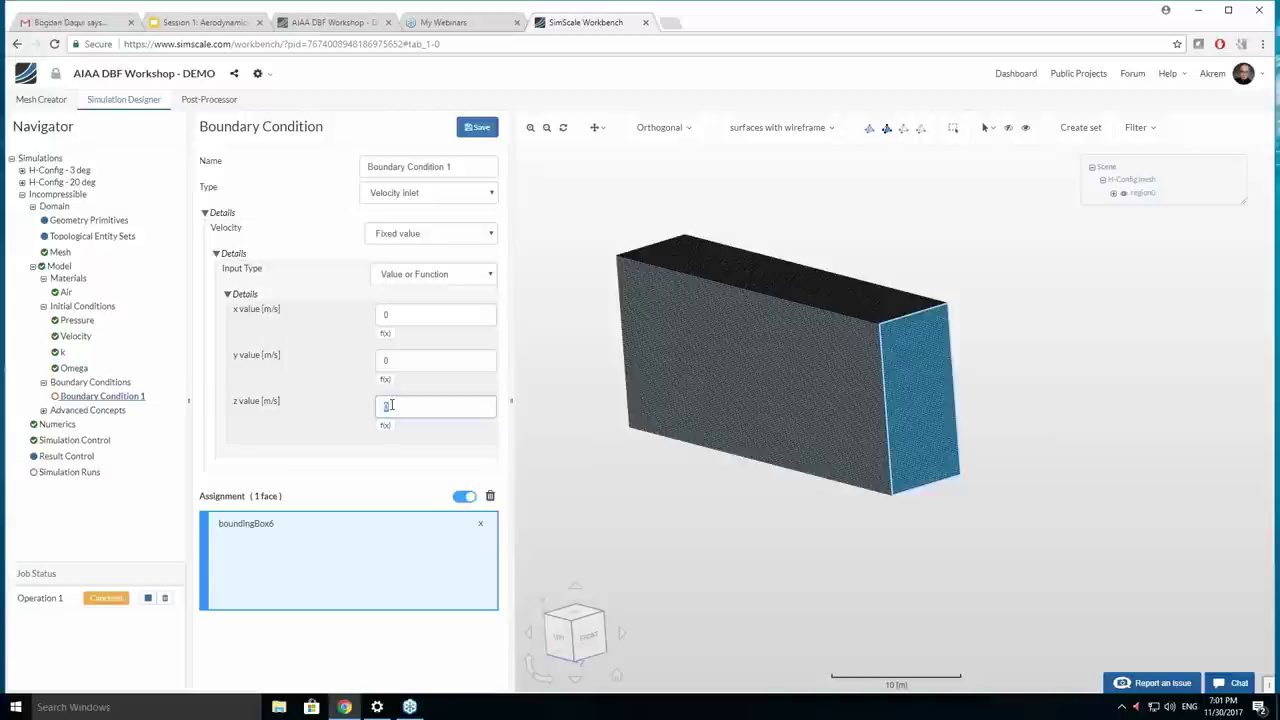
pyautogui.click(574, 652)
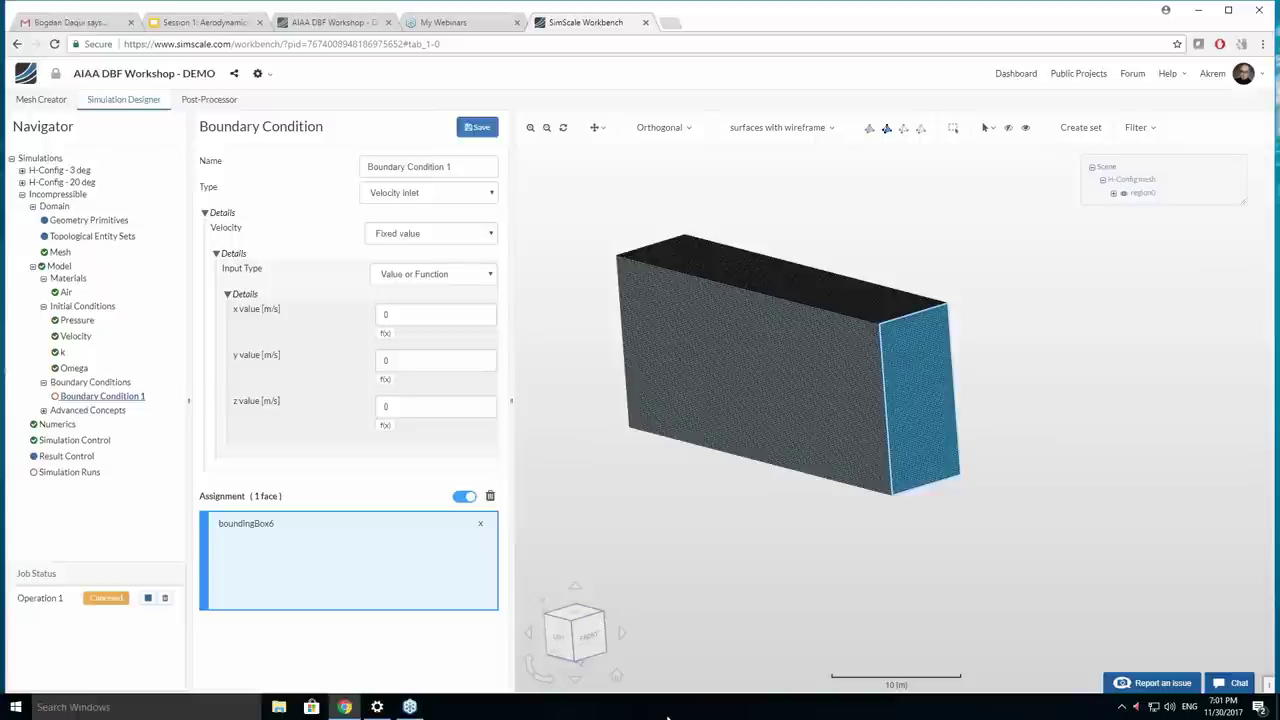
pyautogui.click(403, 407)
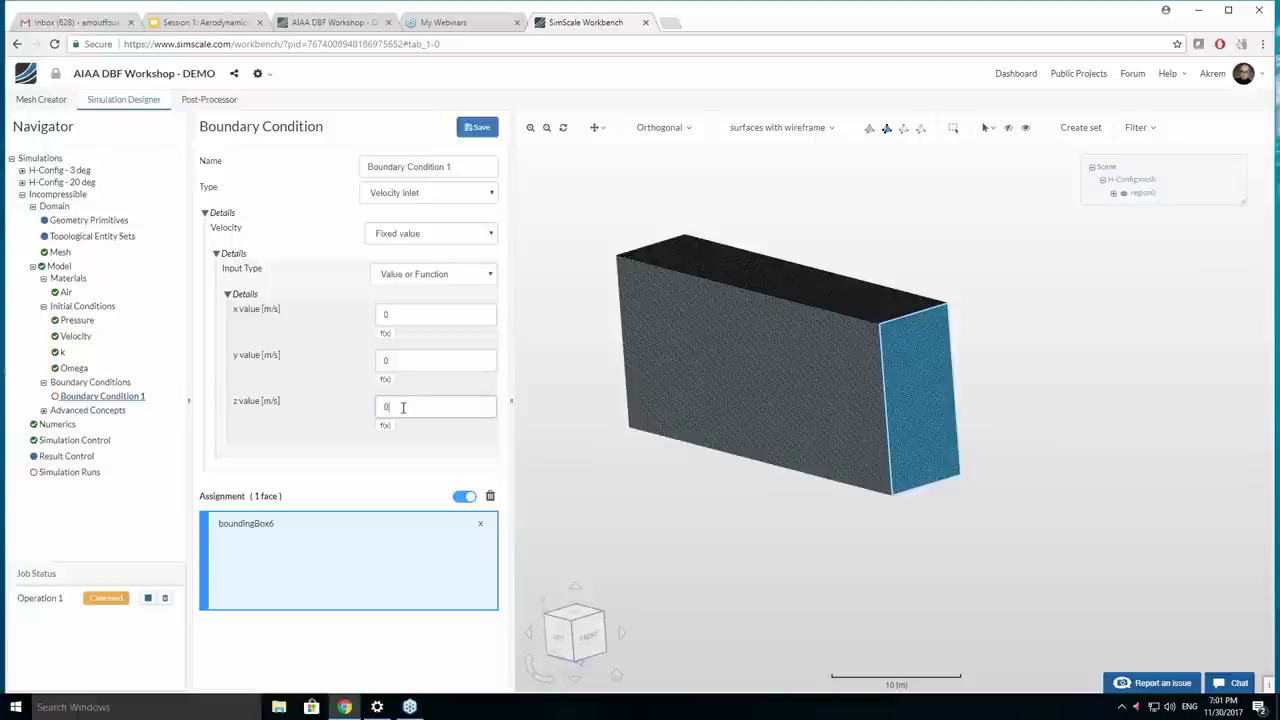
pyautogui.doubleClick(403, 407)
pyautogui.write('-')
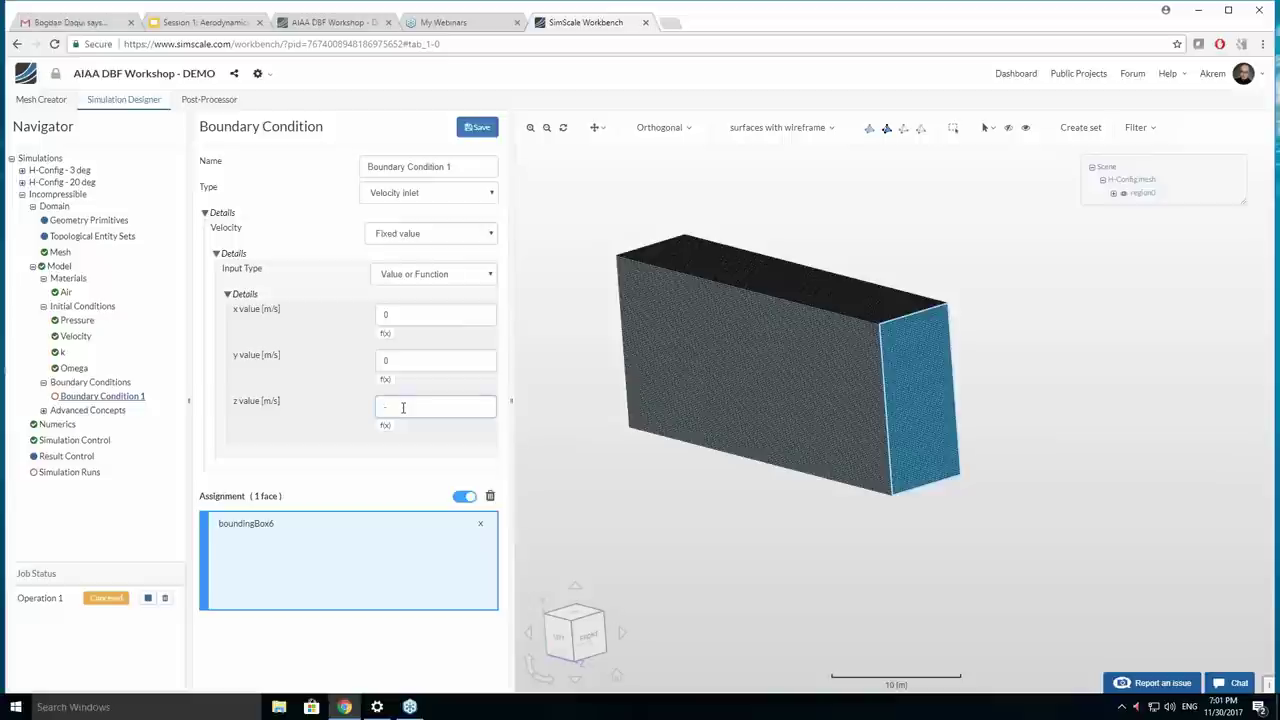
pyautogui.write('15')
pyautogui.press('Return')
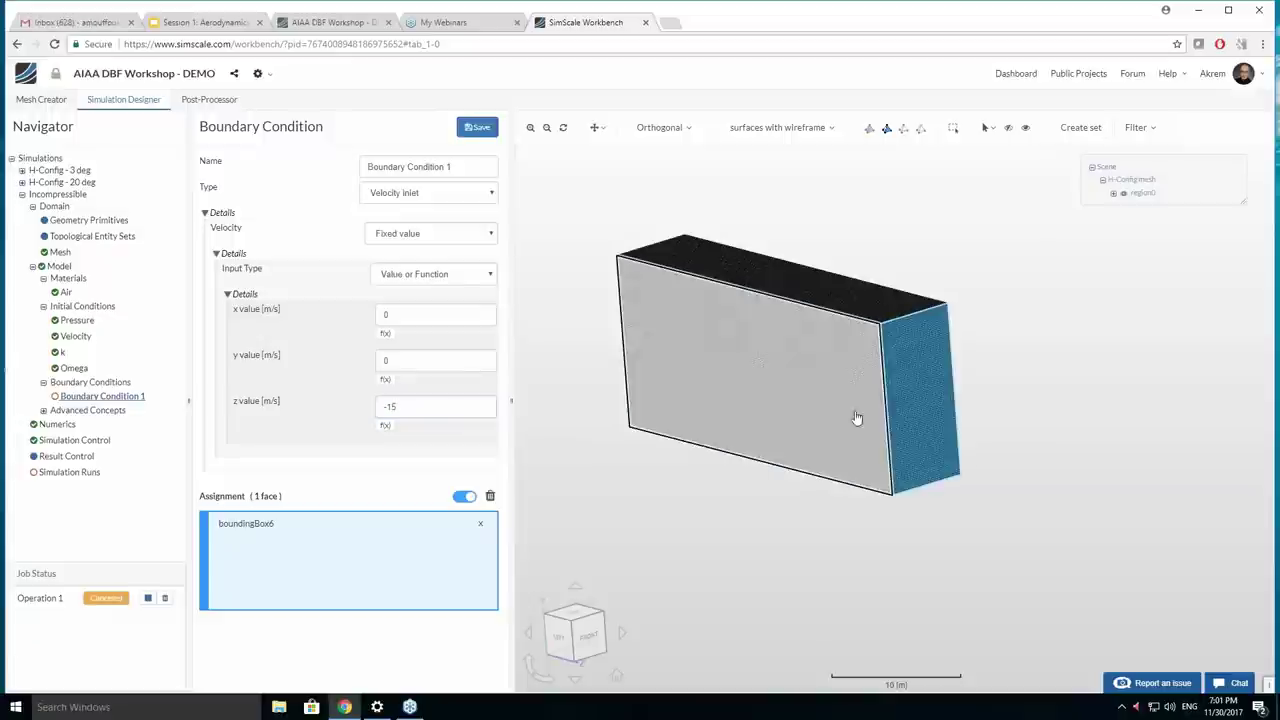
pyautogui.click(440, 194)
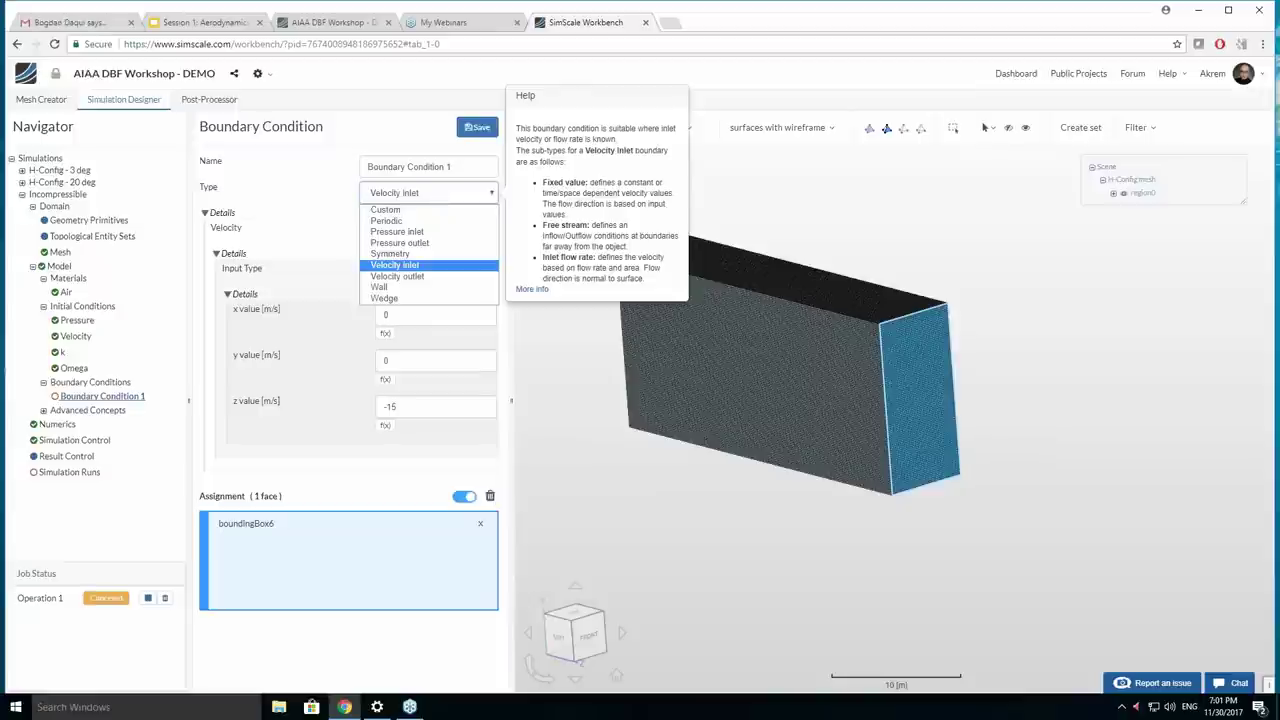
pyautogui.click(22, 195)
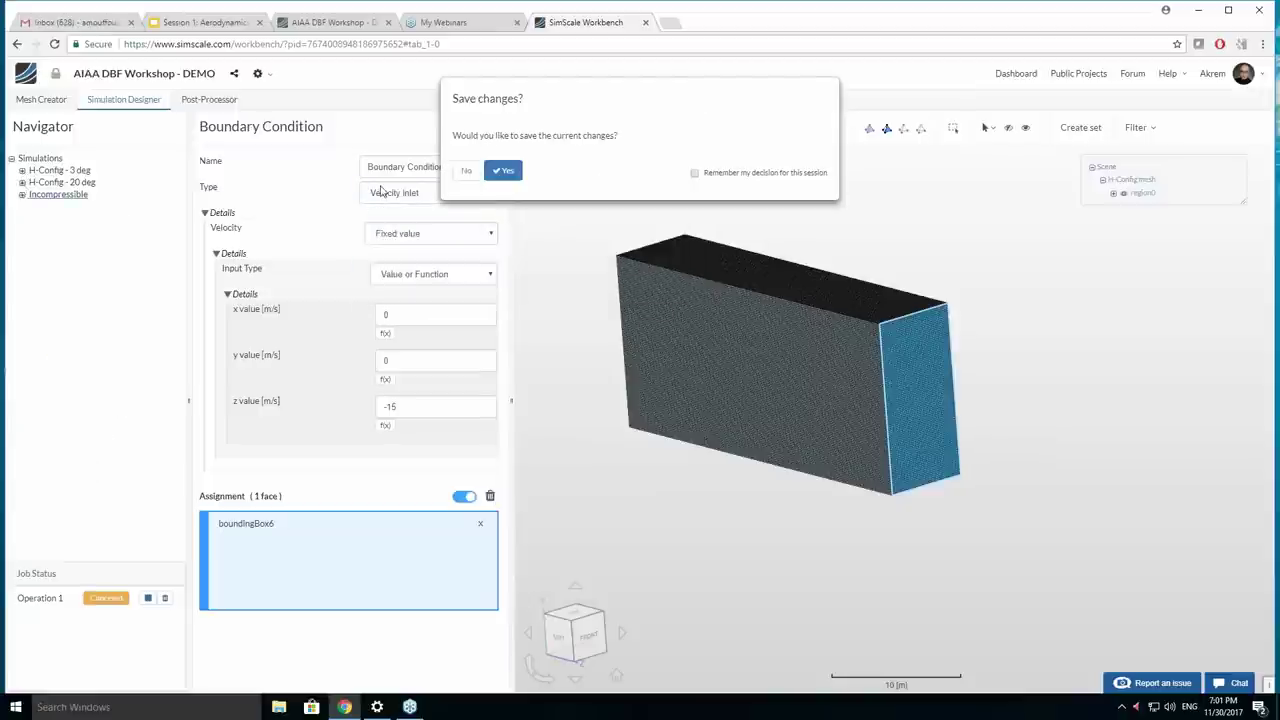
# Answer the save prompt and open the H-Config - 3 deg Plane boundary condition.
pyautogui.click(466, 171)
pyautogui.click(22, 171)
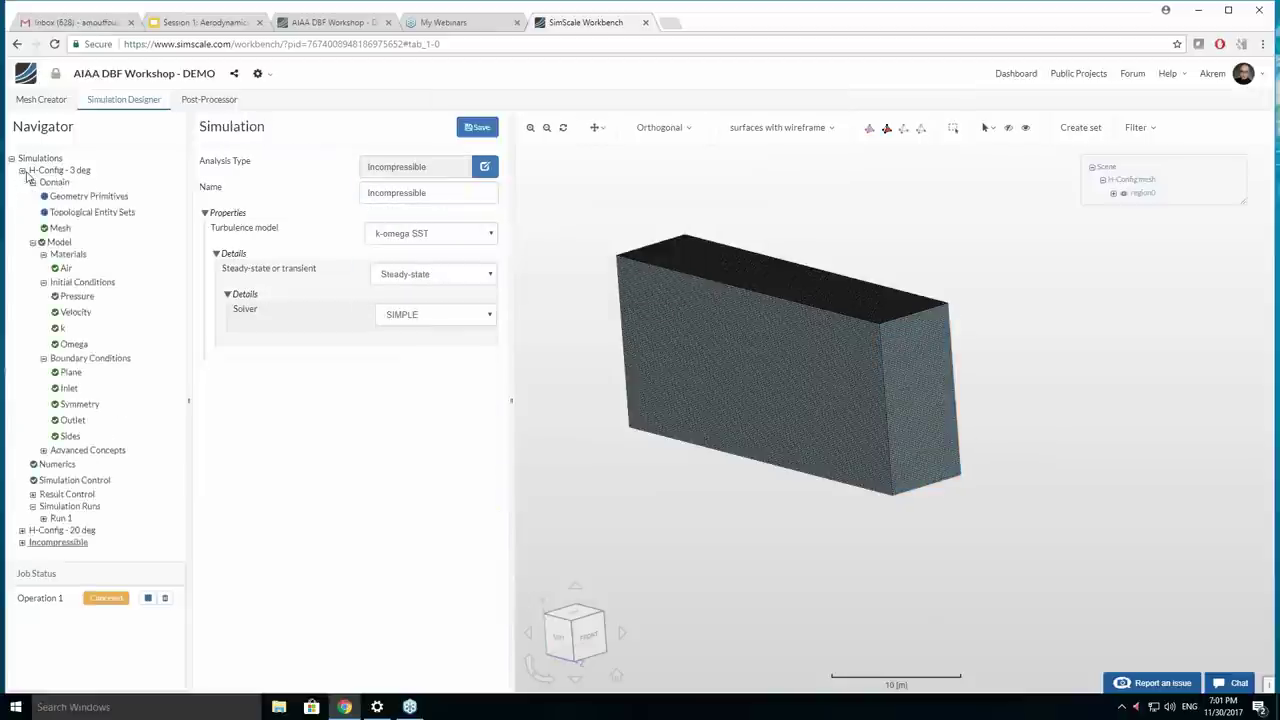
pyautogui.click(70, 372)
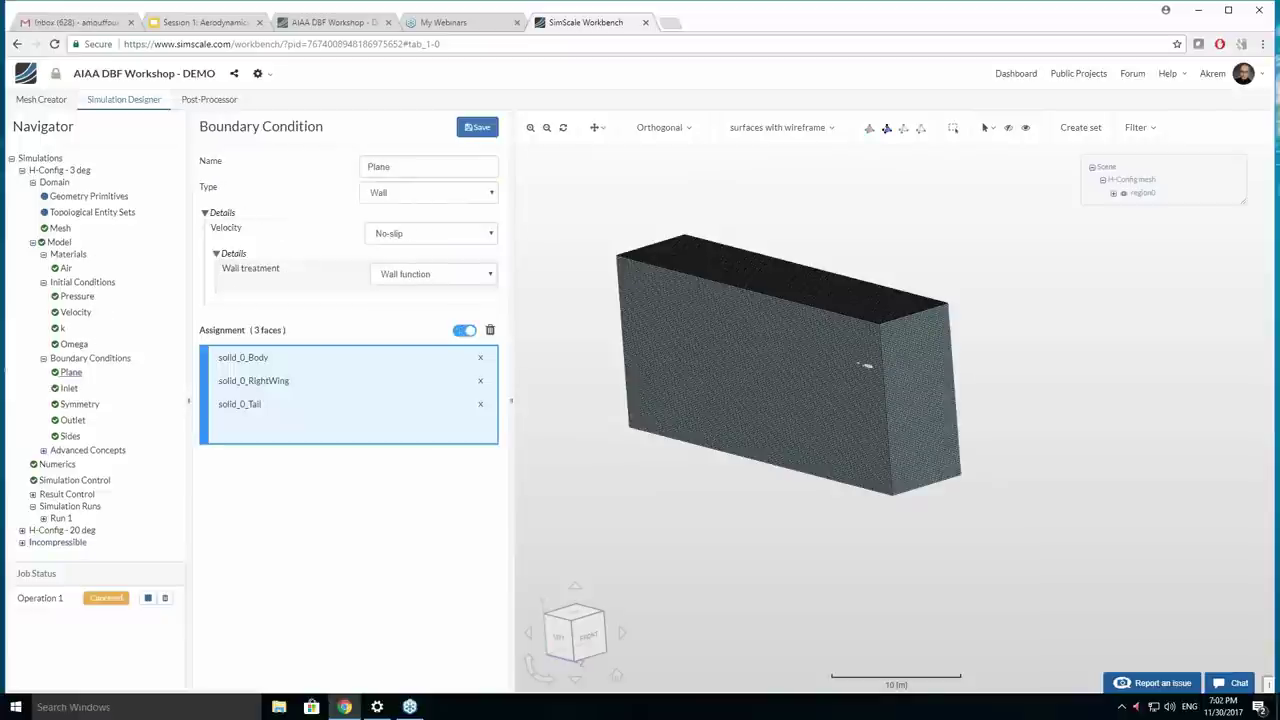
pyautogui.moveTo(750, 488); pyautogui.dragTo(786, 391)
pyautogui.scroll(5, 823, 363)
pyautogui.scroll(5, 760, 415)
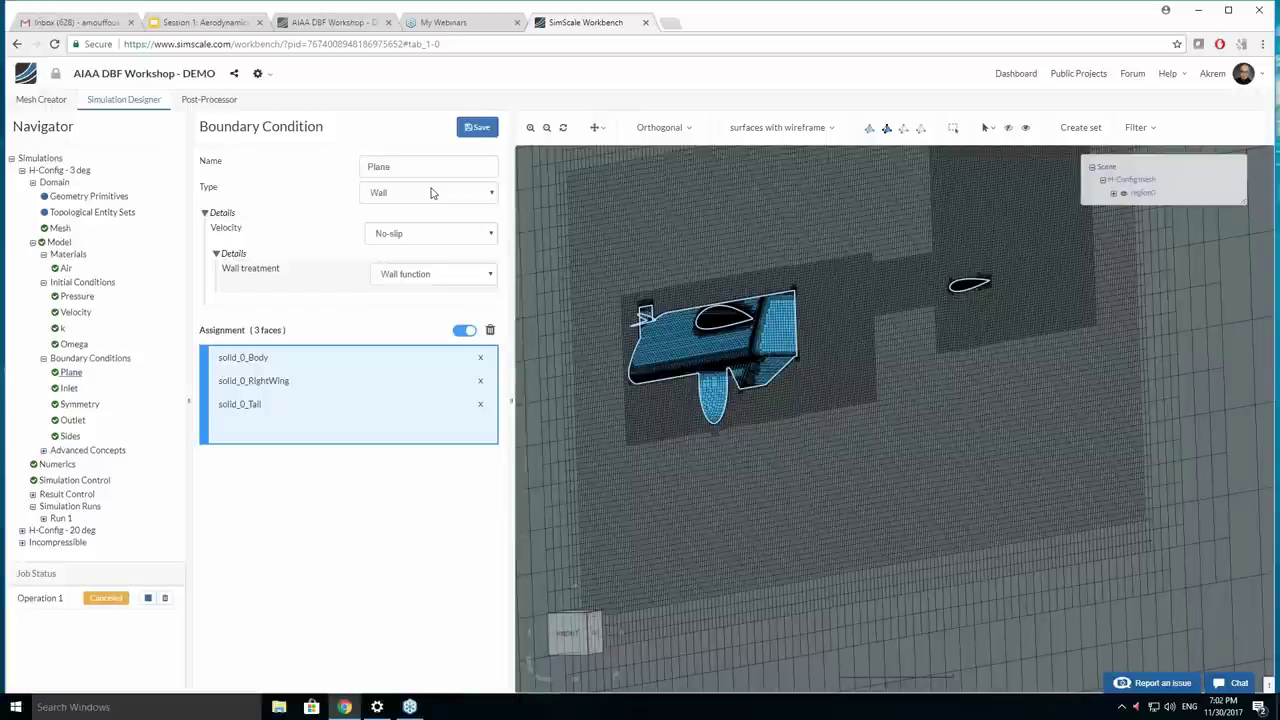
# Inspect the Inlet boundary condition and its face on the domain.
pyautogui.click(70, 389)
pyautogui.scroll(-10, 624, 357)
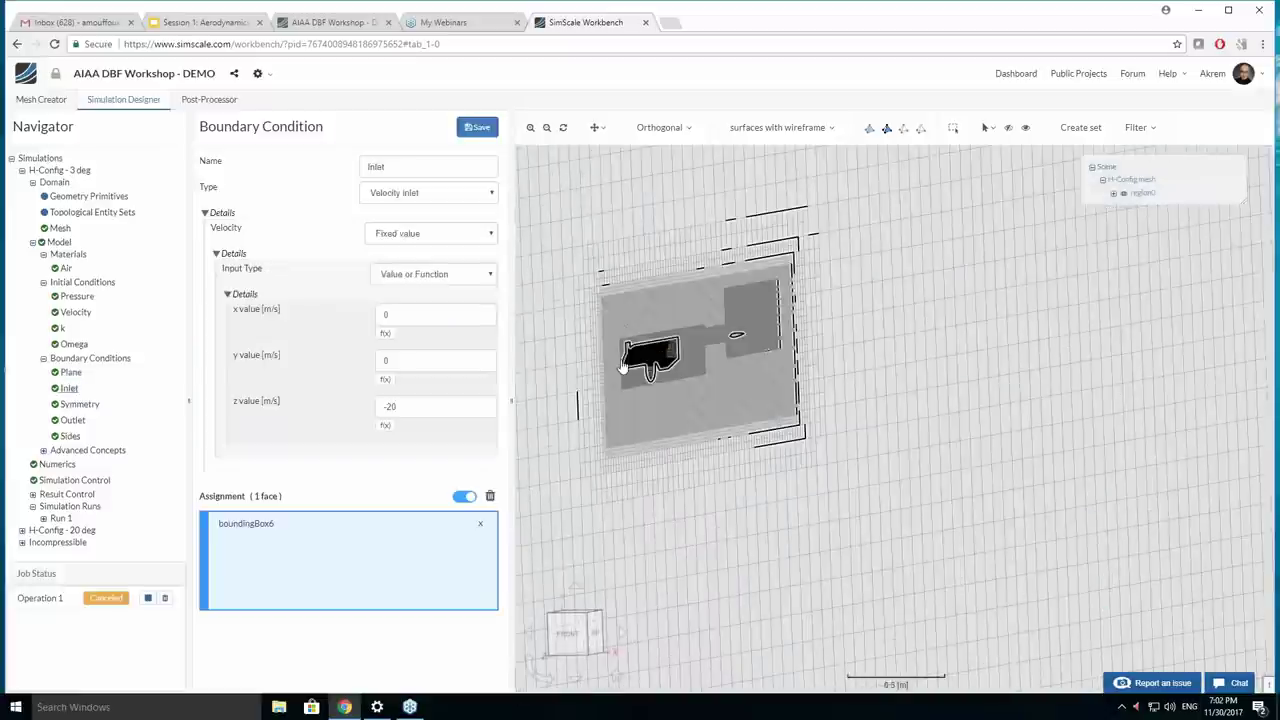
pyautogui.moveTo(624, 357); pyautogui.dragTo(932, 425)
pyautogui.scroll(-3, 800, 340)
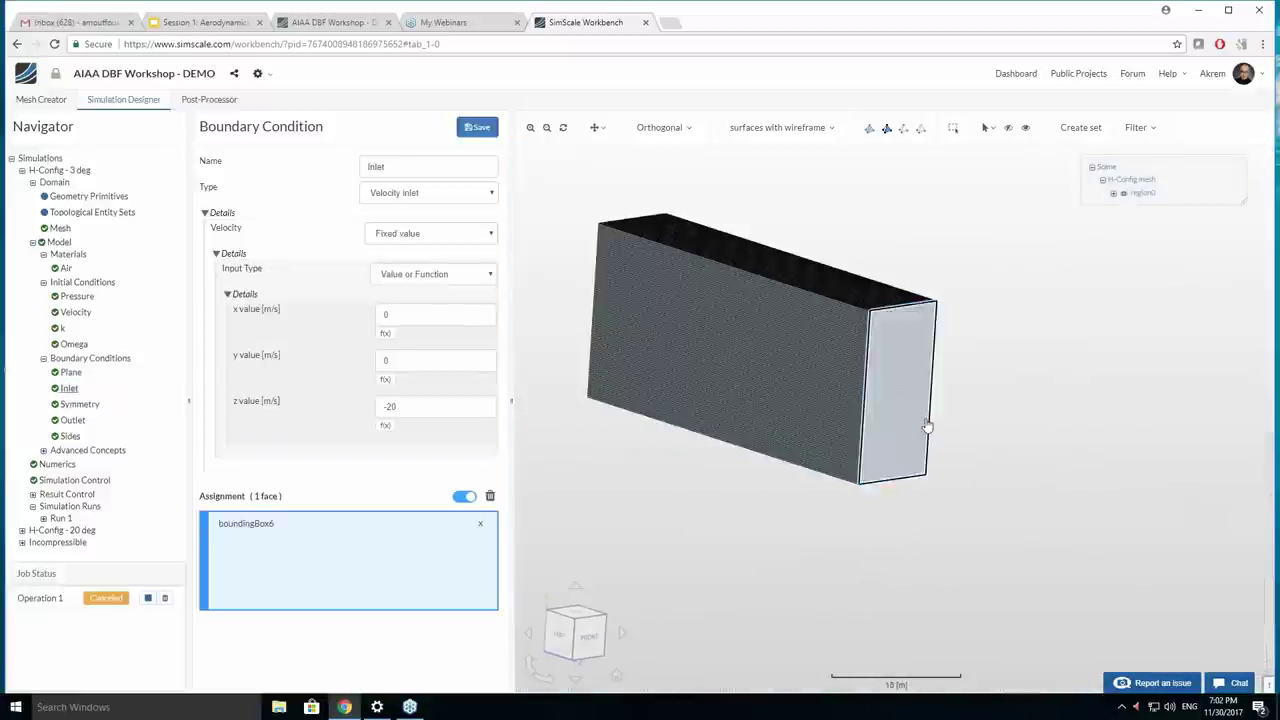
pyautogui.scroll(2, 808, 490)
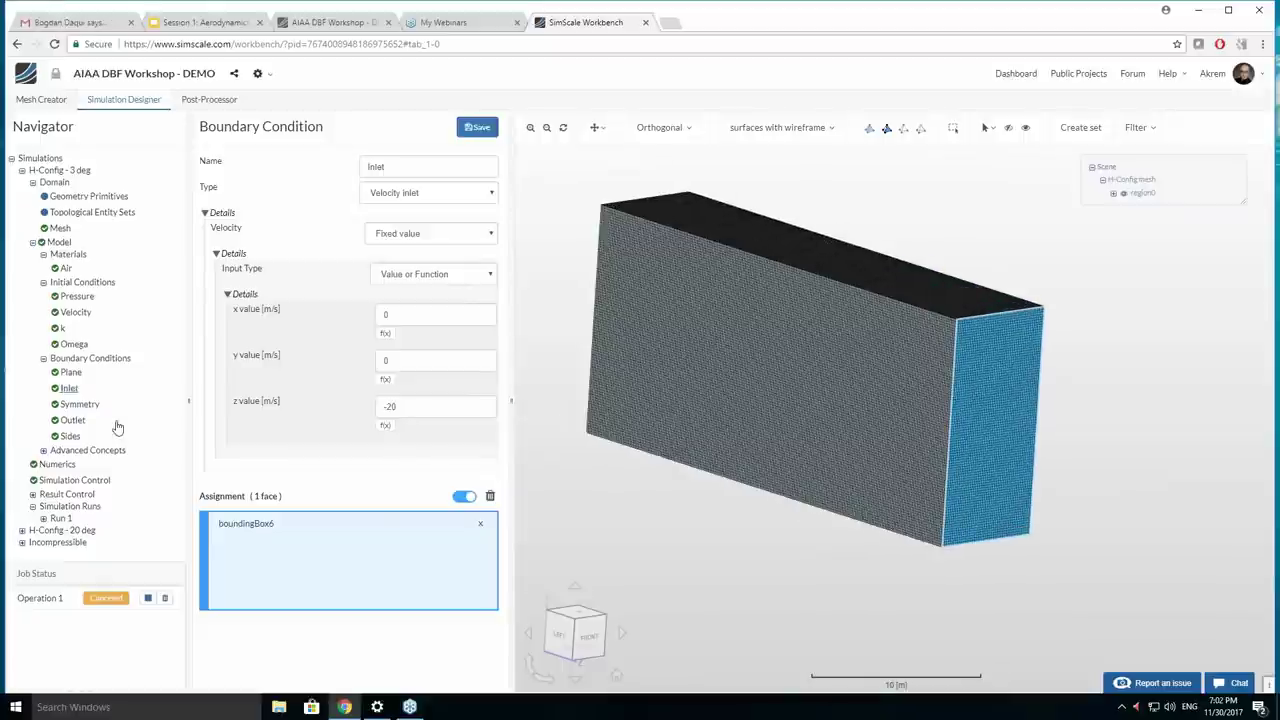
# Review the Symmetry, Outlet and Sides boundary conditions and their faces.
pyautogui.click(80, 405)
pyautogui.moveTo(597, 571); pyautogui.dragTo(694, 594)
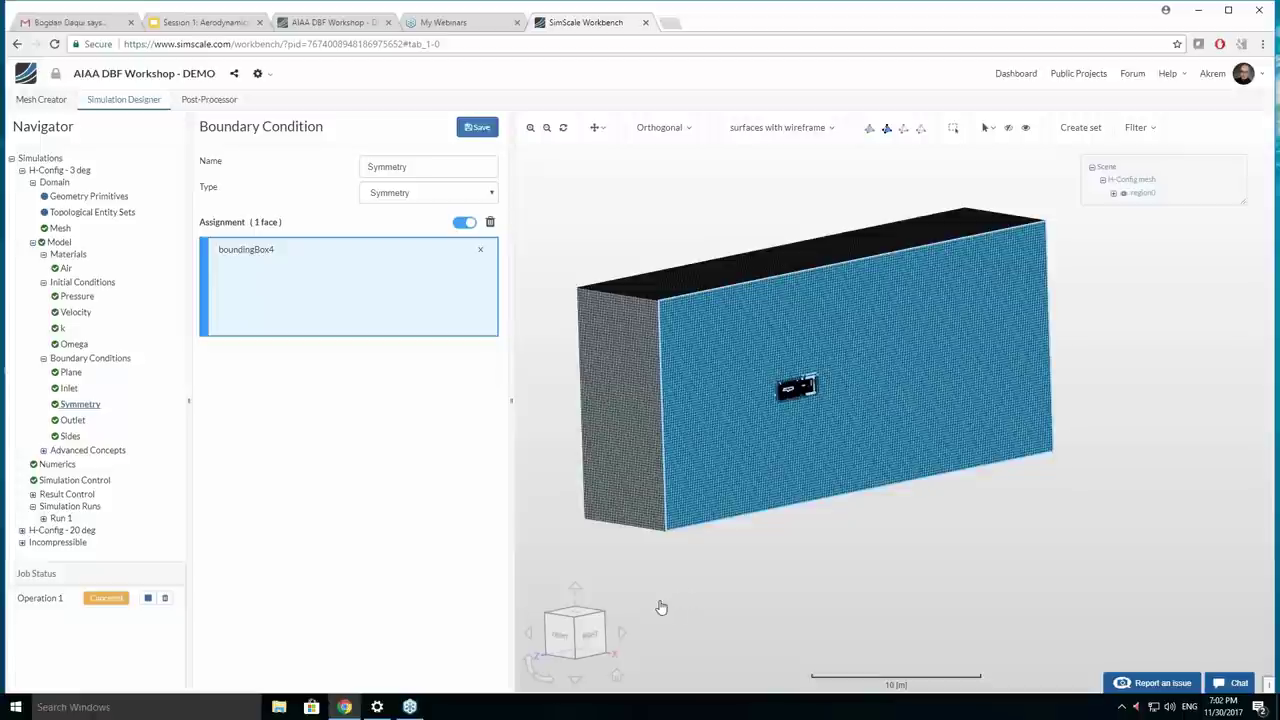
pyautogui.click(73, 421)
pyautogui.moveTo(683, 403); pyautogui.dragTo(1094, 469)
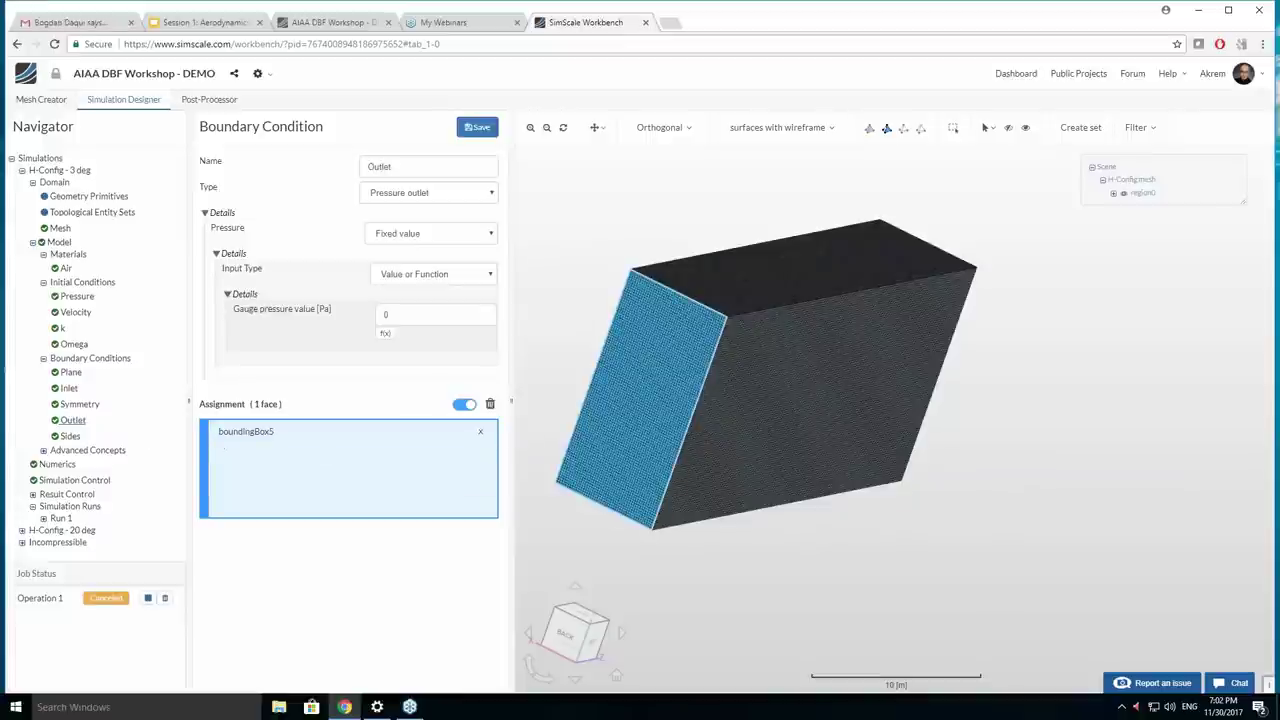
pyautogui.click(124, 438)
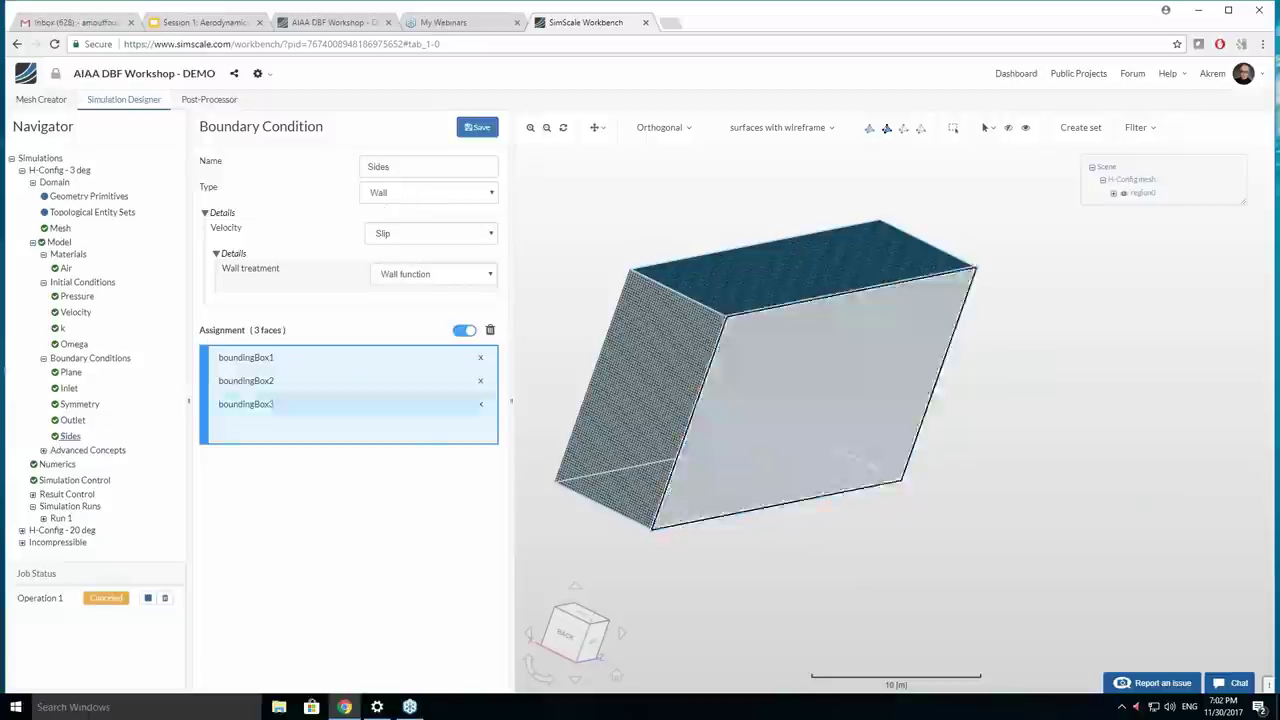
pyautogui.click(58, 465)
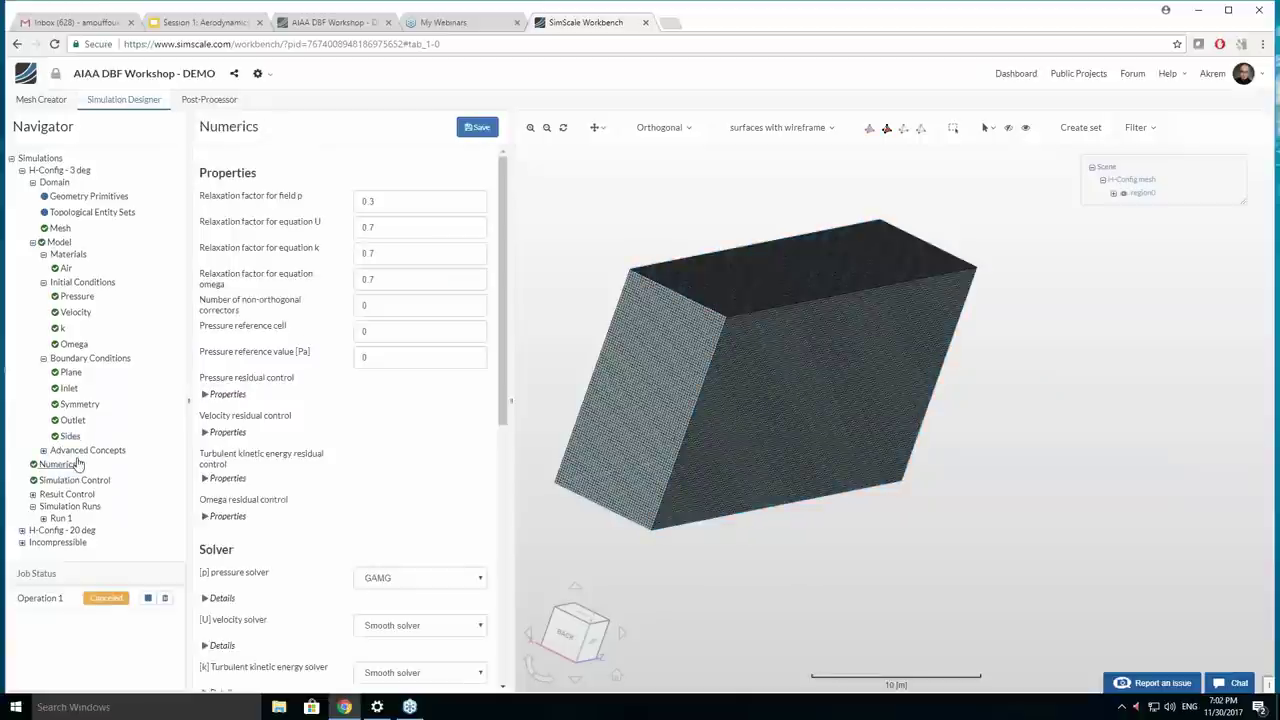
# Read through the Numerics solver settings, then view Simulation Control with 1200 s end time.
pyautogui.scroll(-2, 324, 346)
pyautogui.scroll(-3, 324, 346)
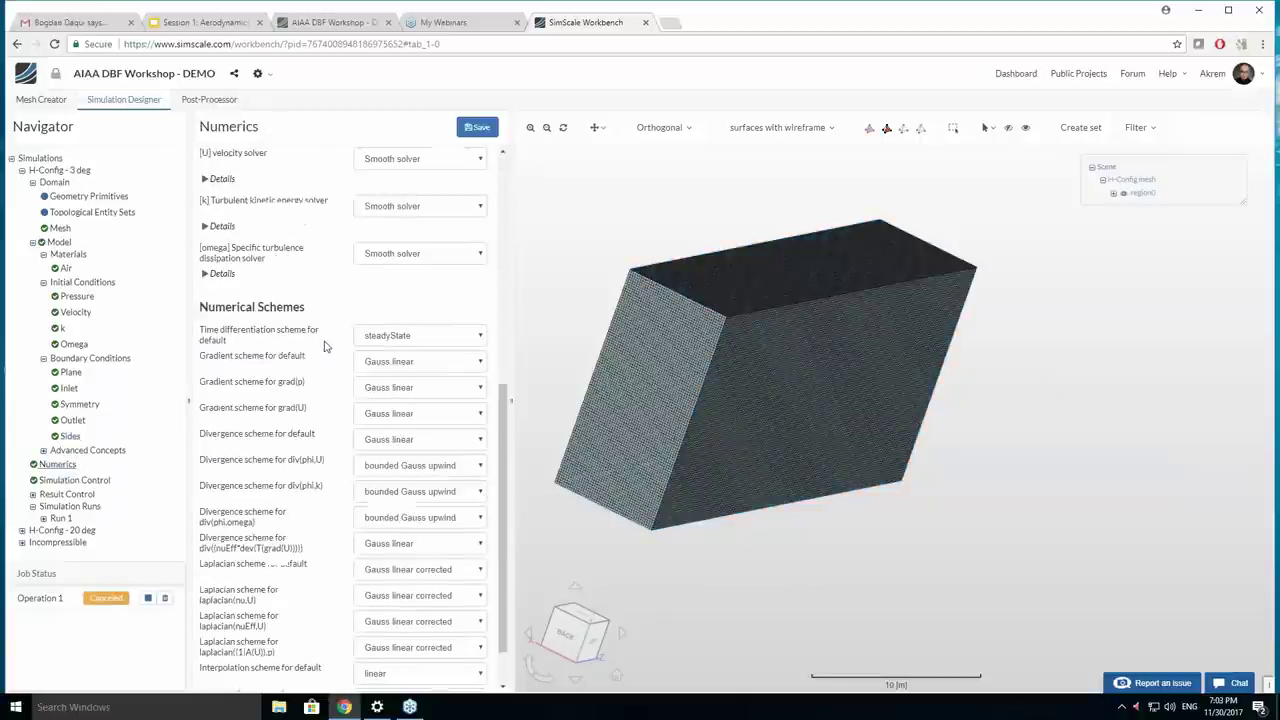
pyautogui.scroll(-1, 324, 346)
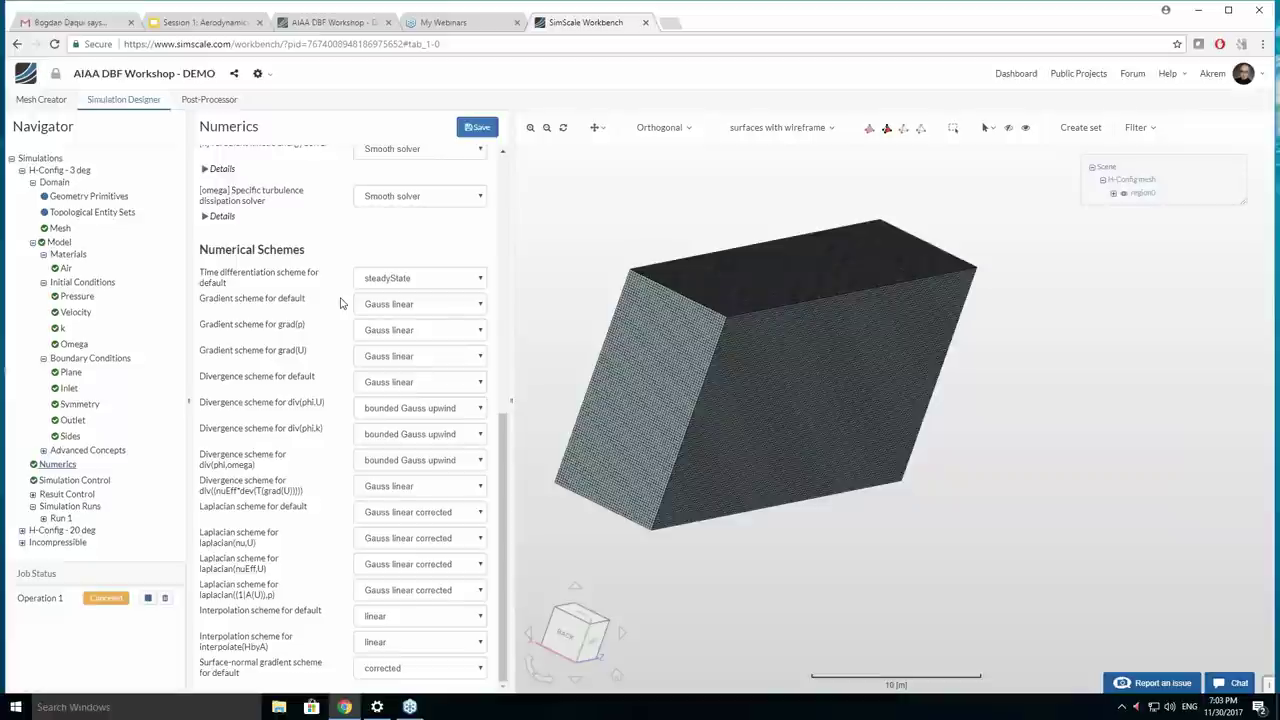
pyautogui.click(76, 482)
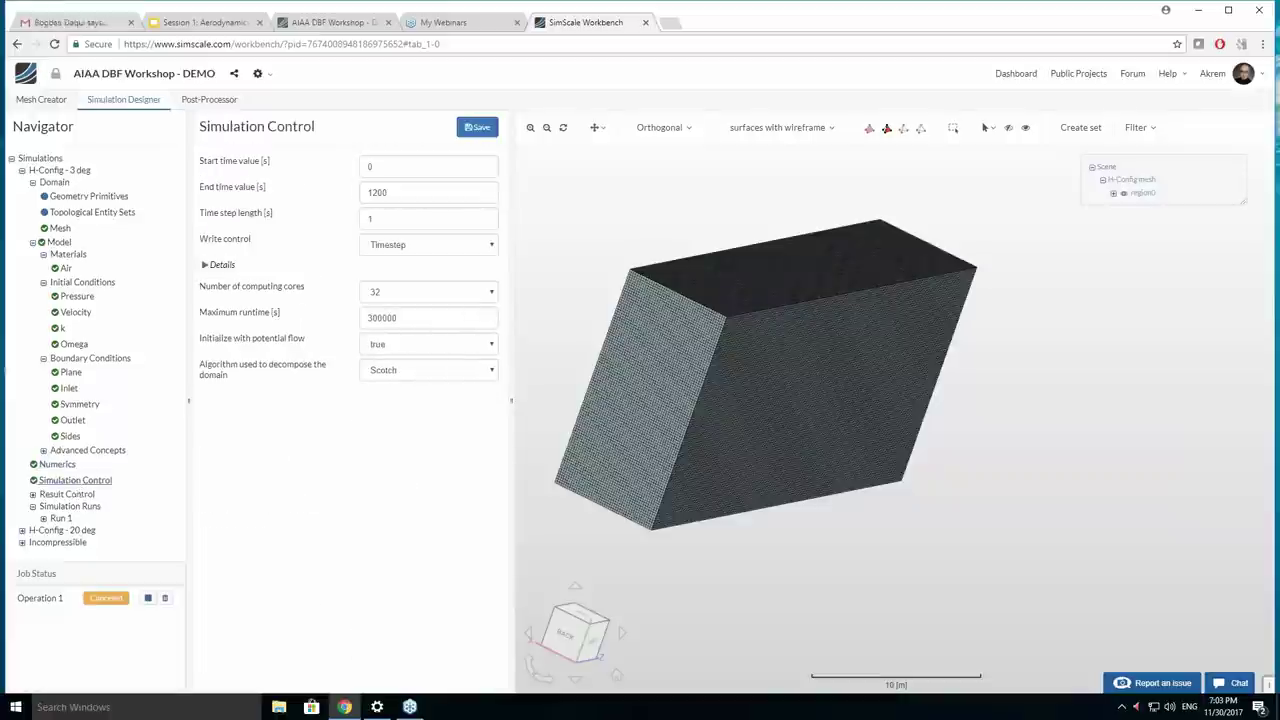
pyautogui.doubleClick(400, 189)
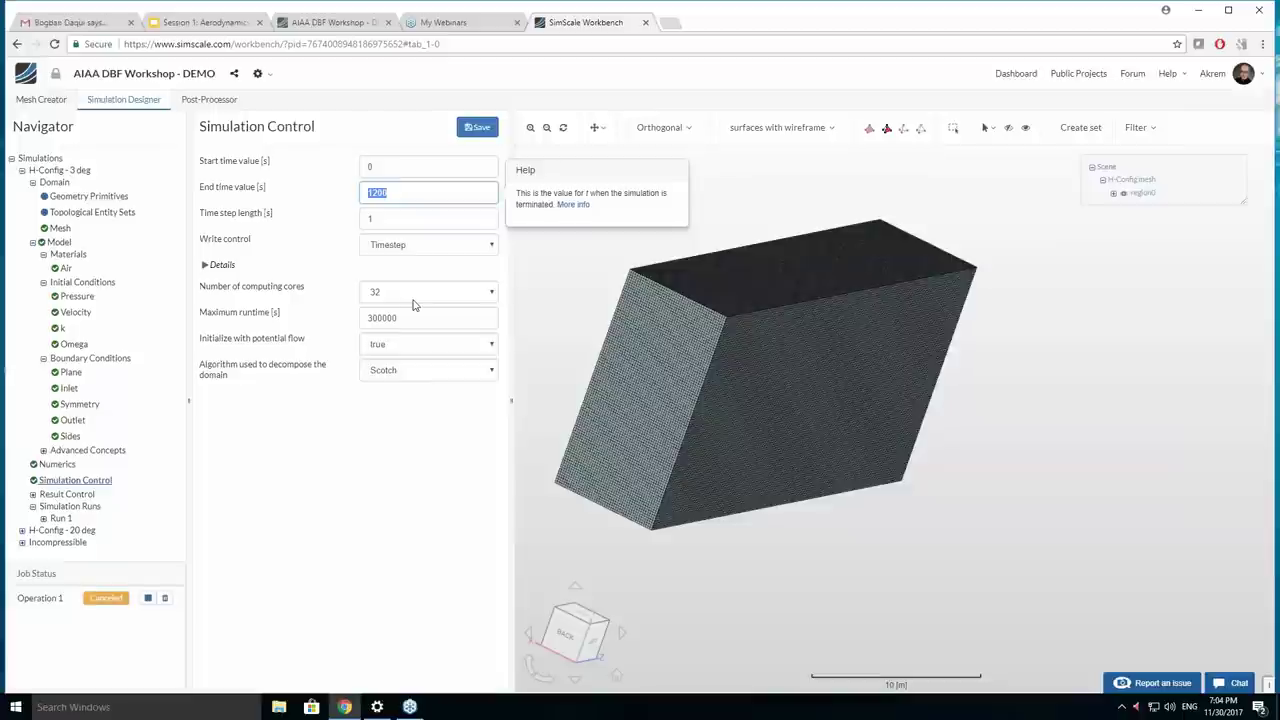
# Expand Result Control to list Forces - Wing, Wing - CL, Wing - CD and field outputs.
pyautogui.click(34, 496)
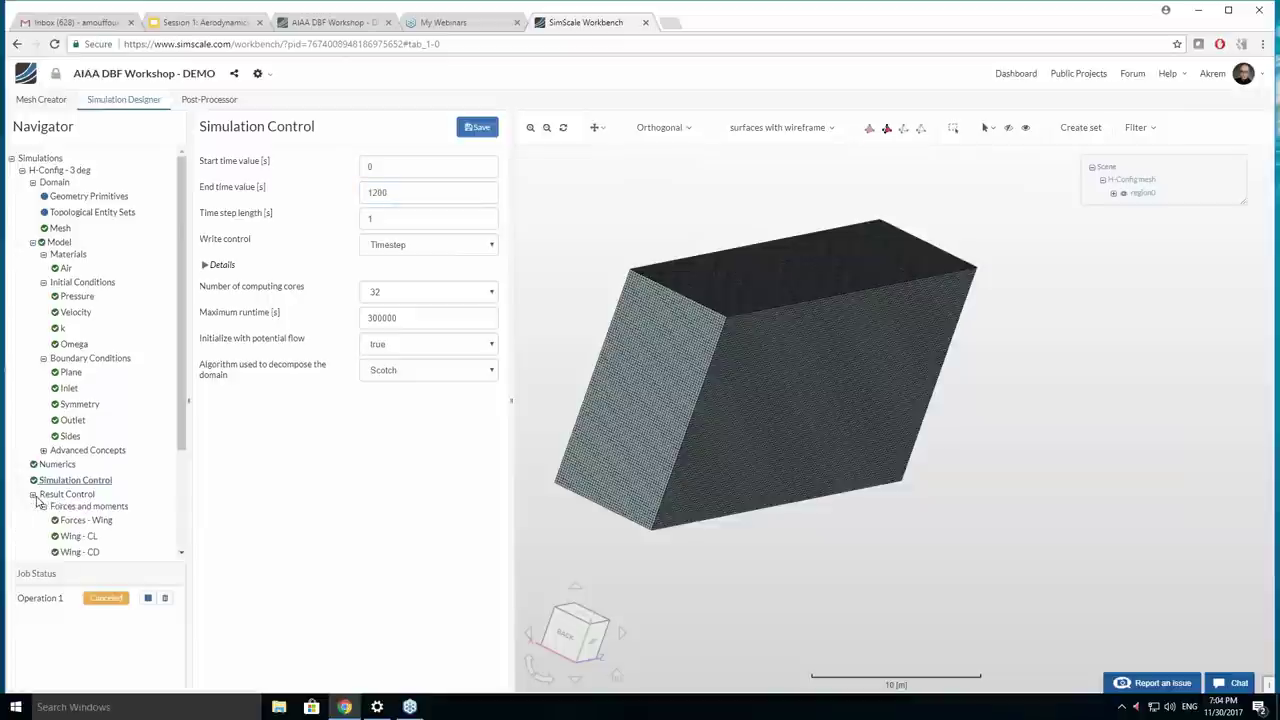
pyautogui.scroll(-2, 77, 515)
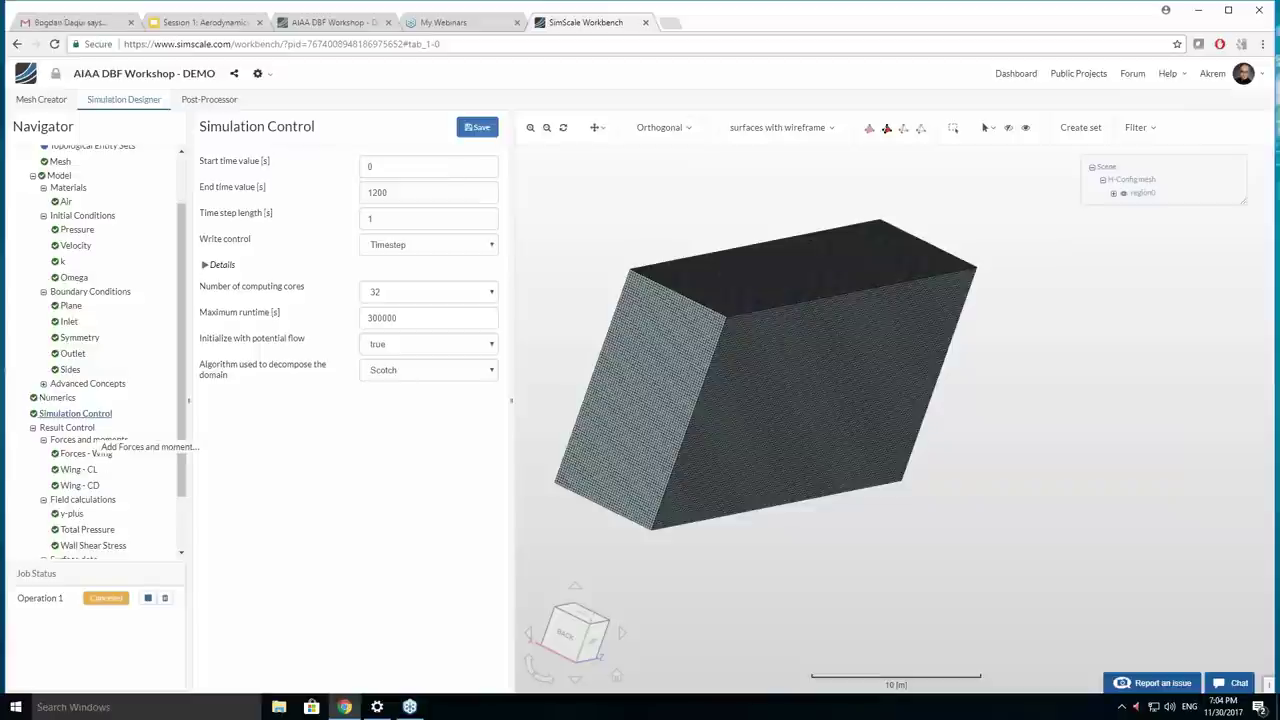
# Add Result Control Item 4, a forces and moments control on the solid_0_RightWing face.
pyautogui.click(143, 454)
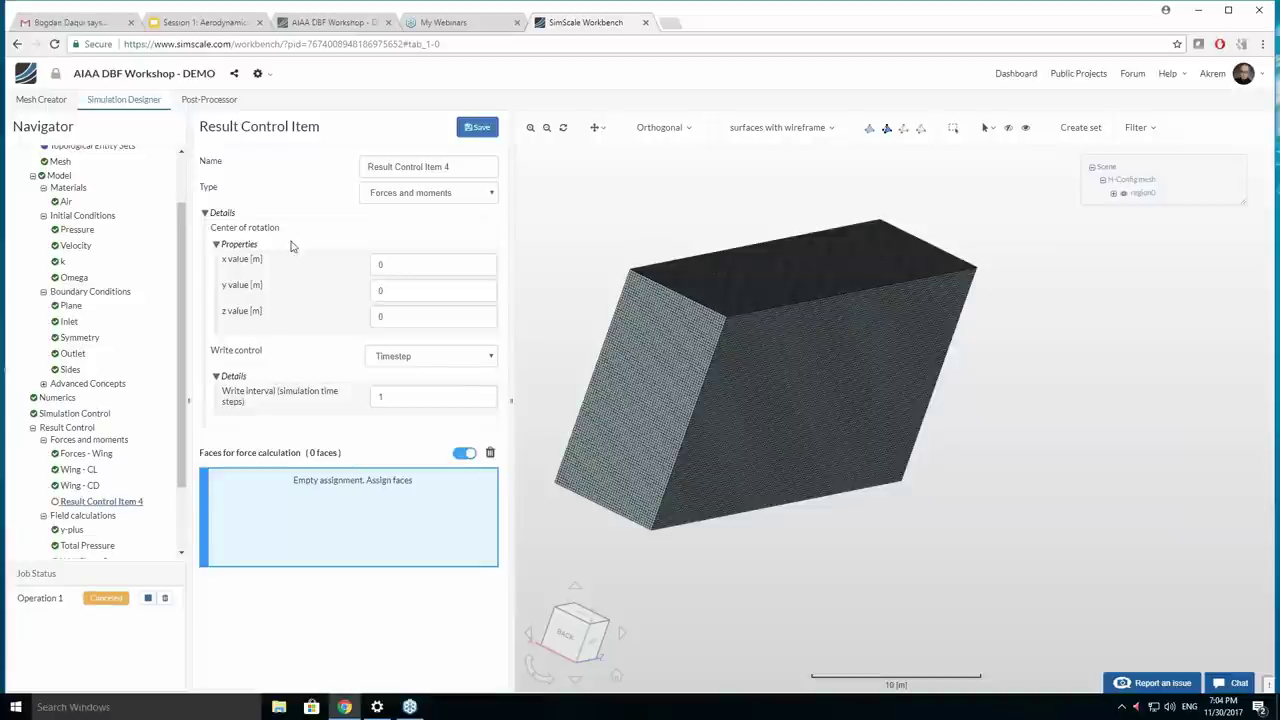
pyautogui.scroll(5, 765, 428)
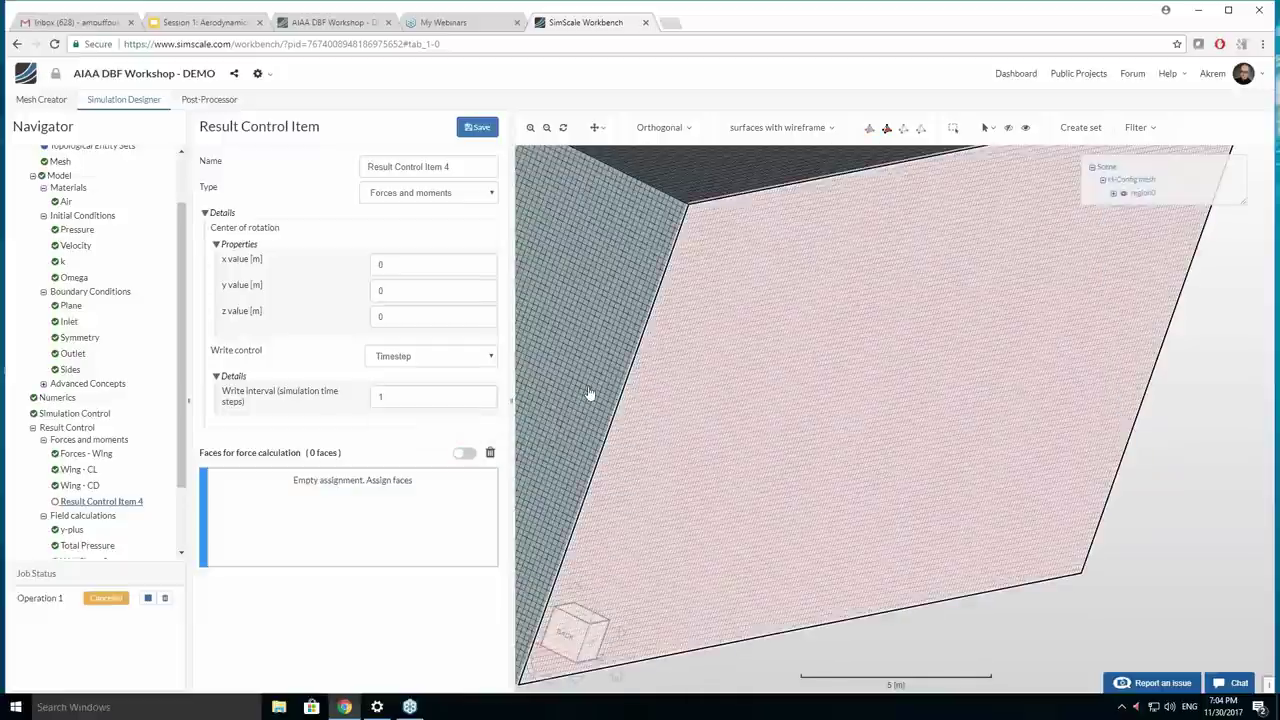
pyautogui.click(689, 220)
pyautogui.moveTo(689, 220); pyautogui.dragTo(631, 234)
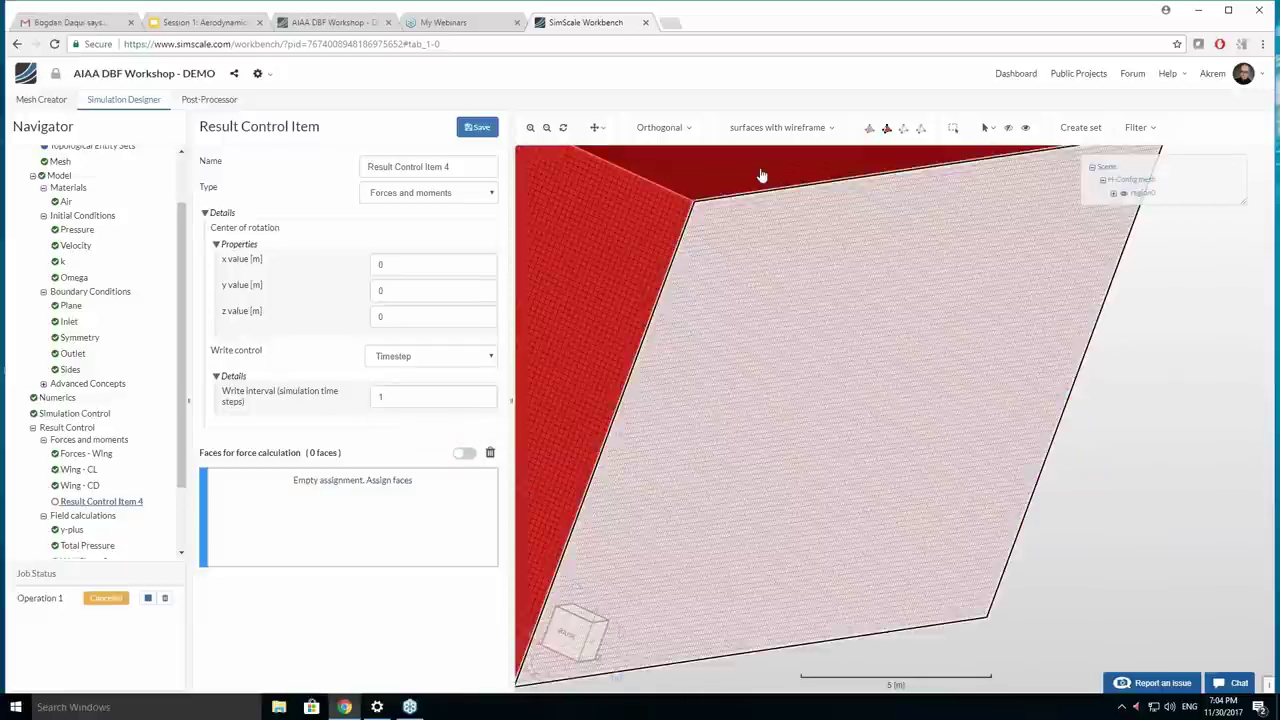
pyautogui.click(1008, 127)
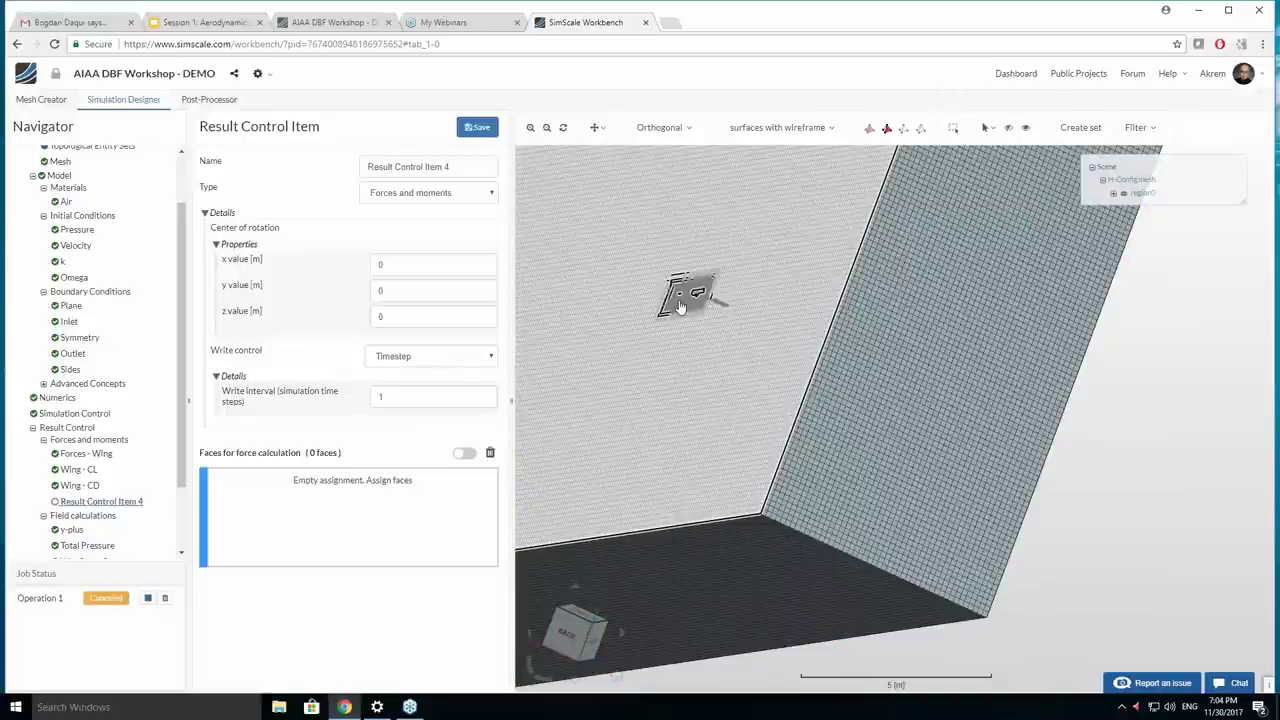
pyautogui.scroll(8, 680, 305)
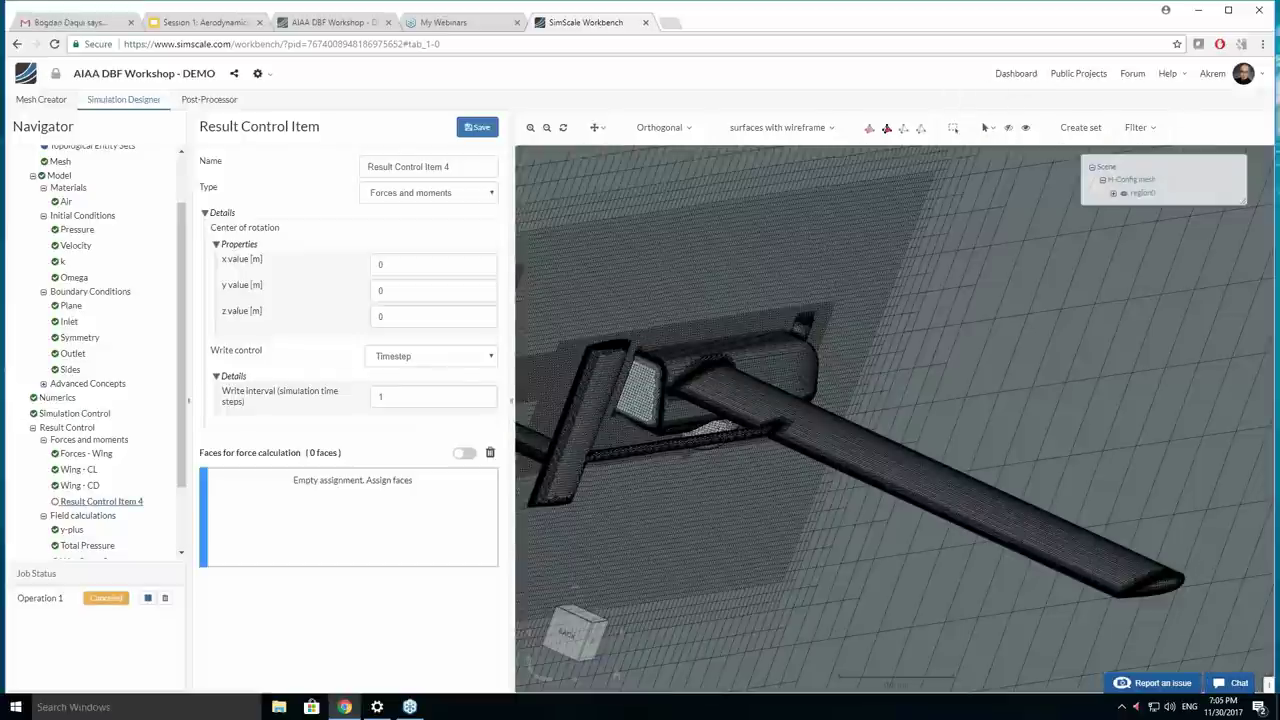
pyautogui.click(464, 453)
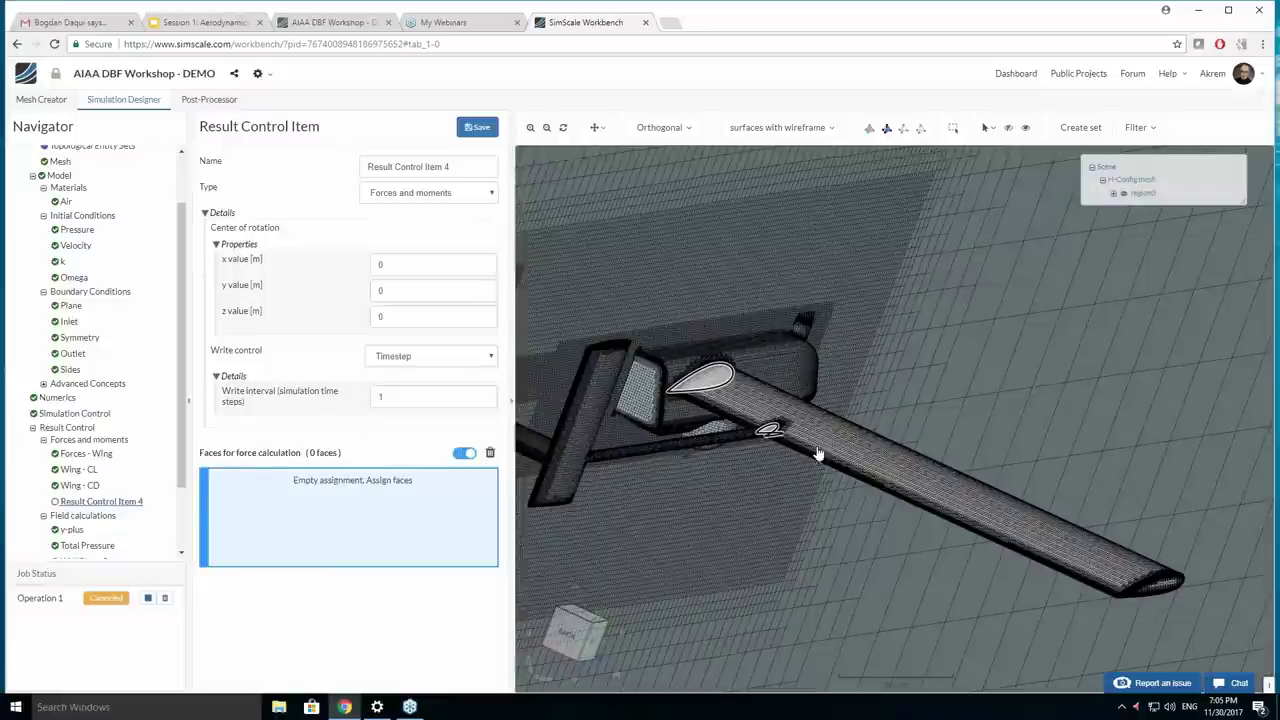
pyautogui.click(822, 450)
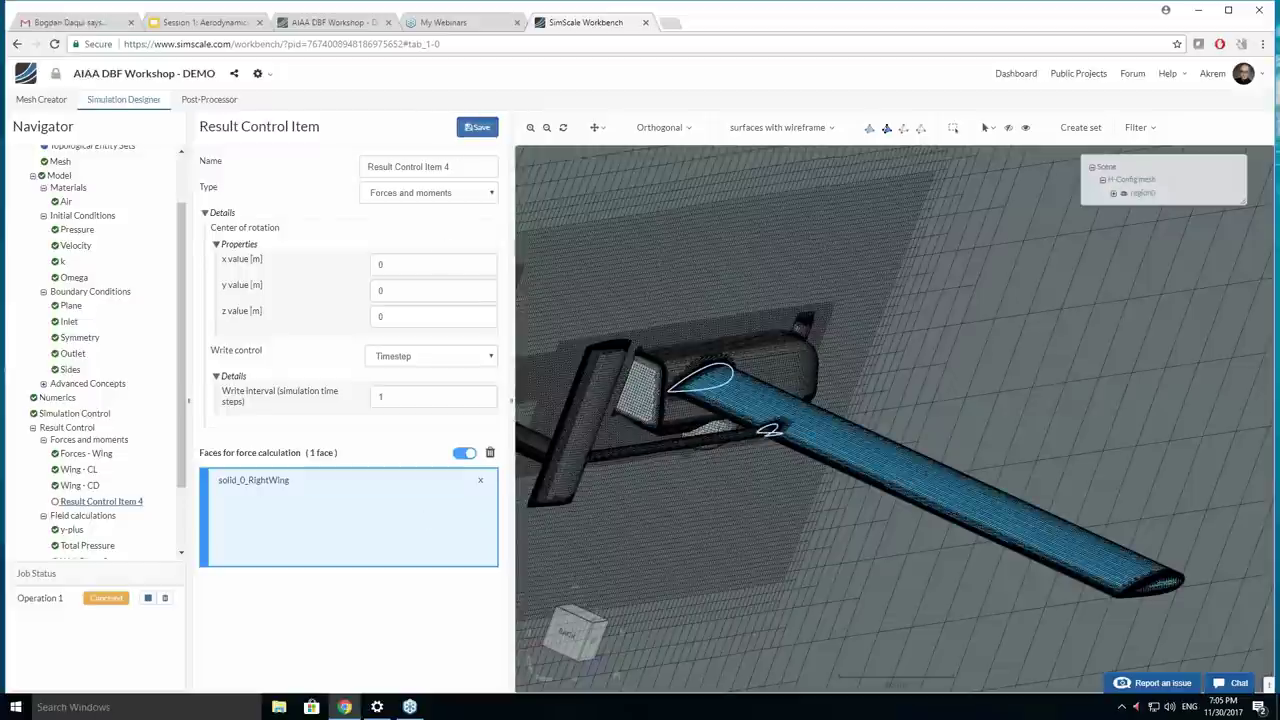
pyautogui.scroll(-2, 102, 549)
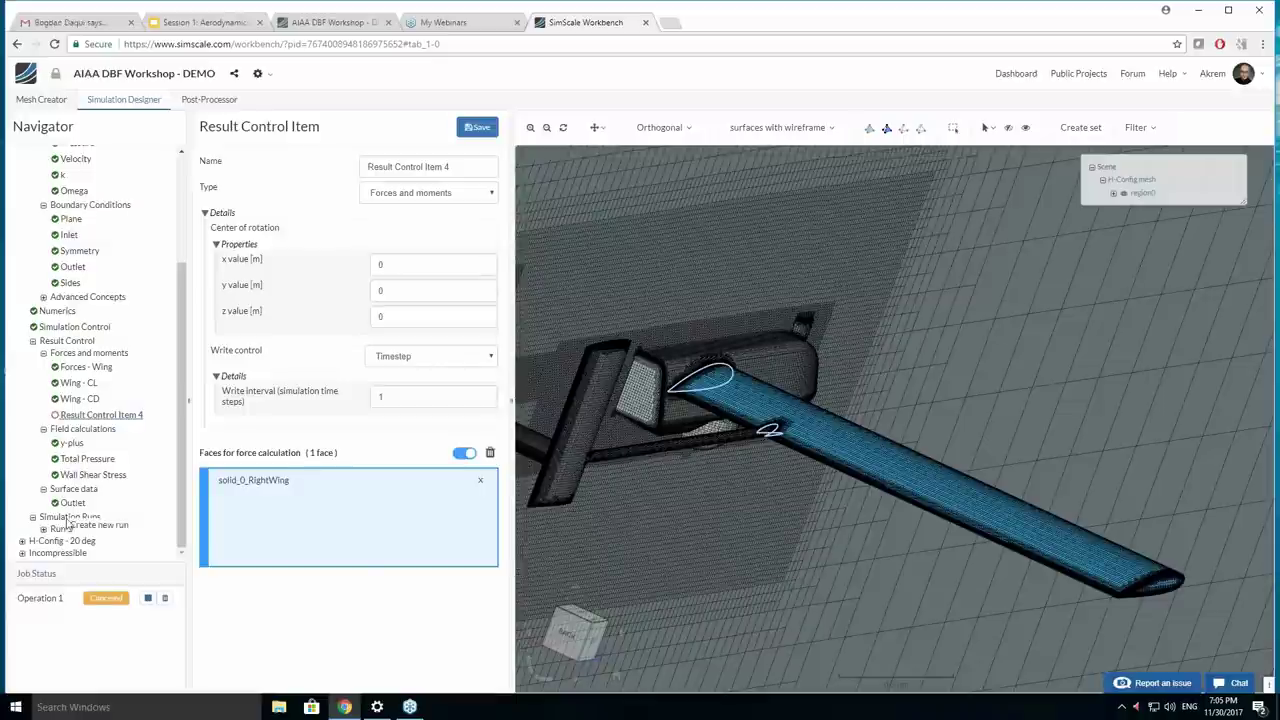
# Create simulation run 'Run 2' past the Result Control Item 4 warning, without saving changes.
pyautogui.click(103, 533)
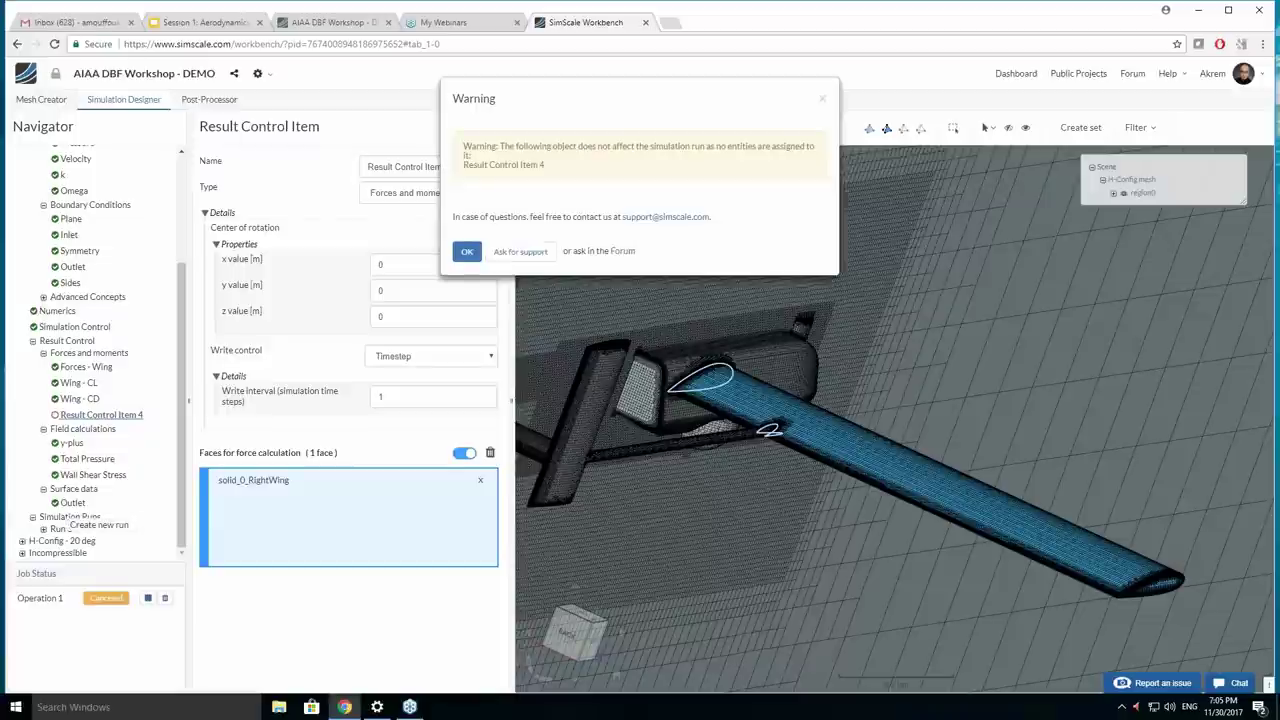
pyautogui.click(466, 252)
pyautogui.click(479, 207)
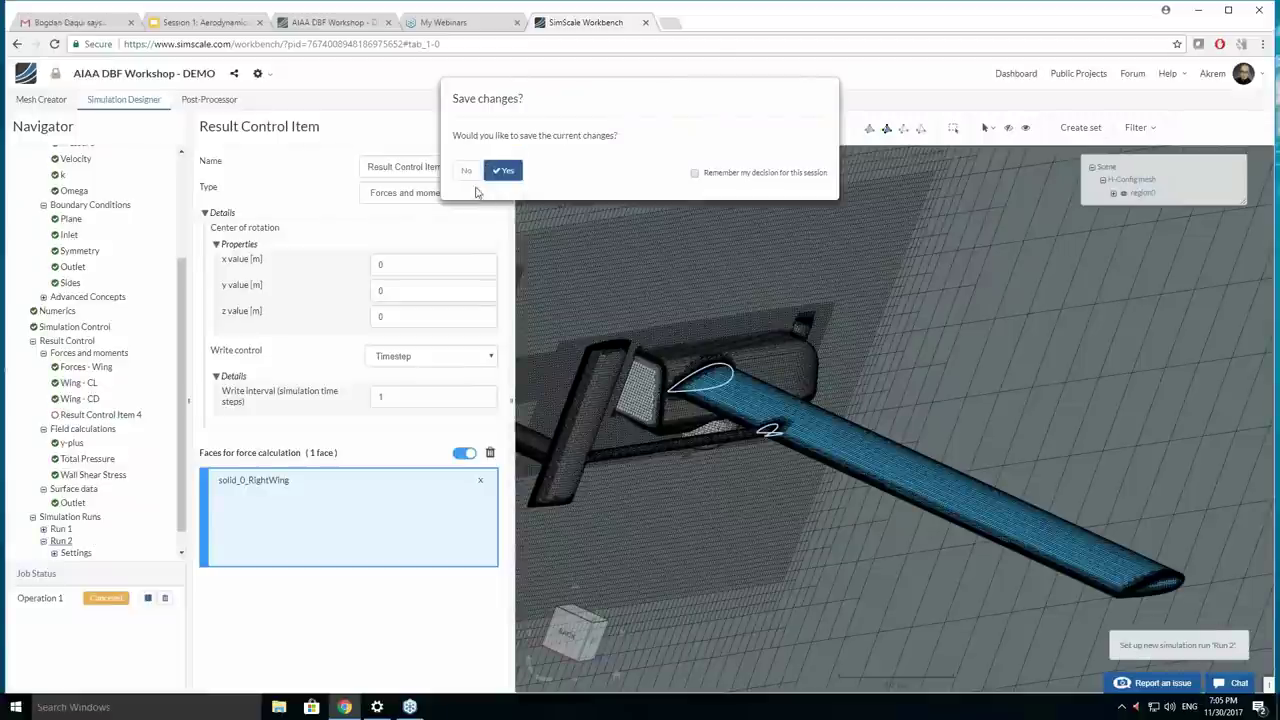
pyautogui.click(466, 171)
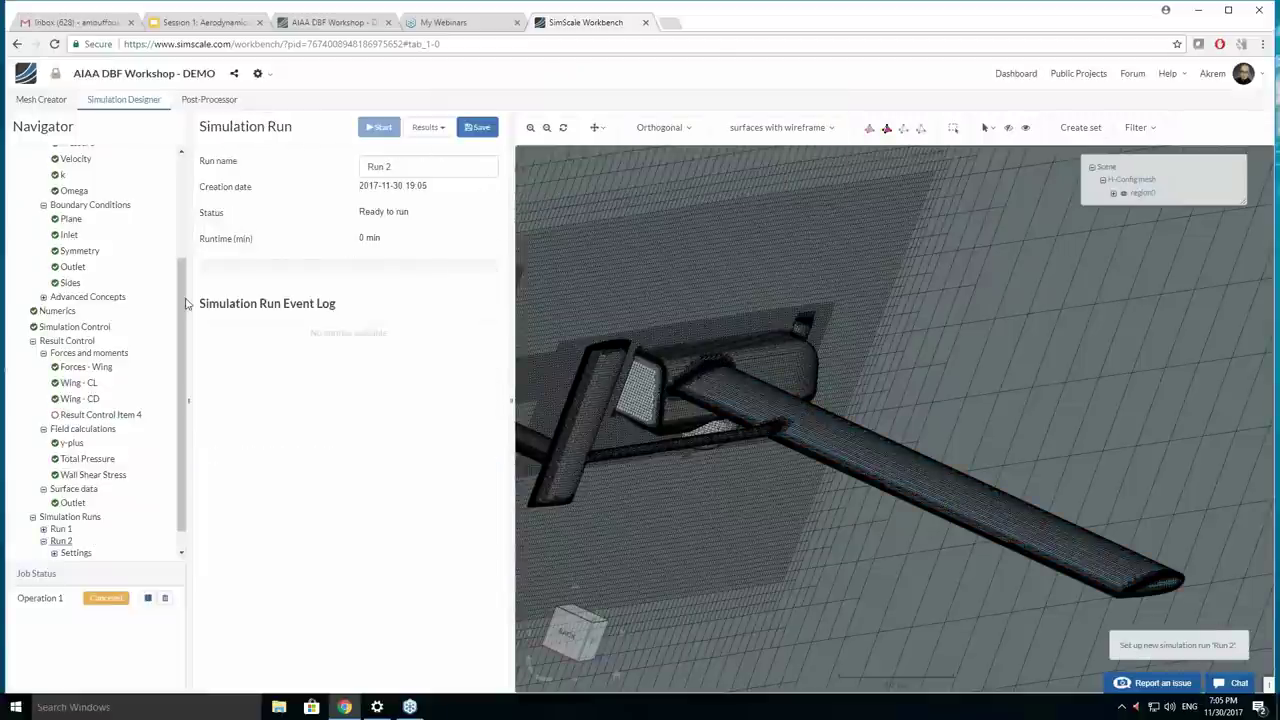
pyautogui.scroll(-2, 110, 303)
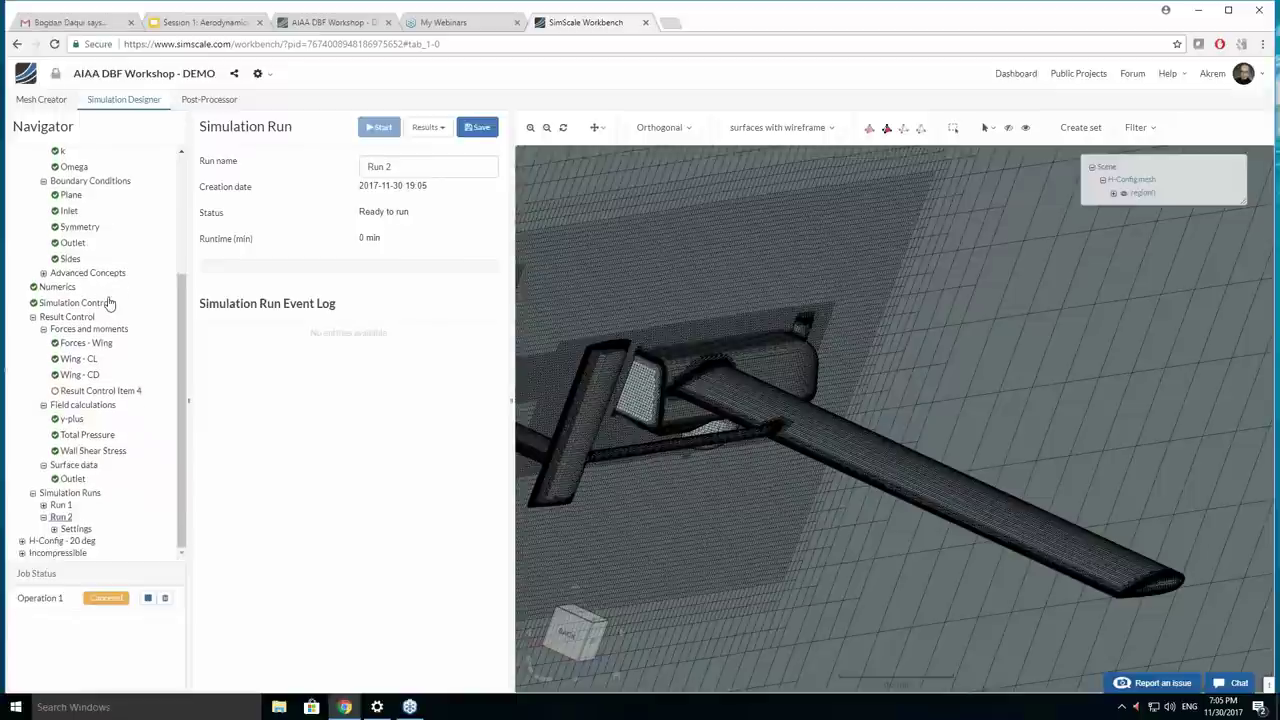
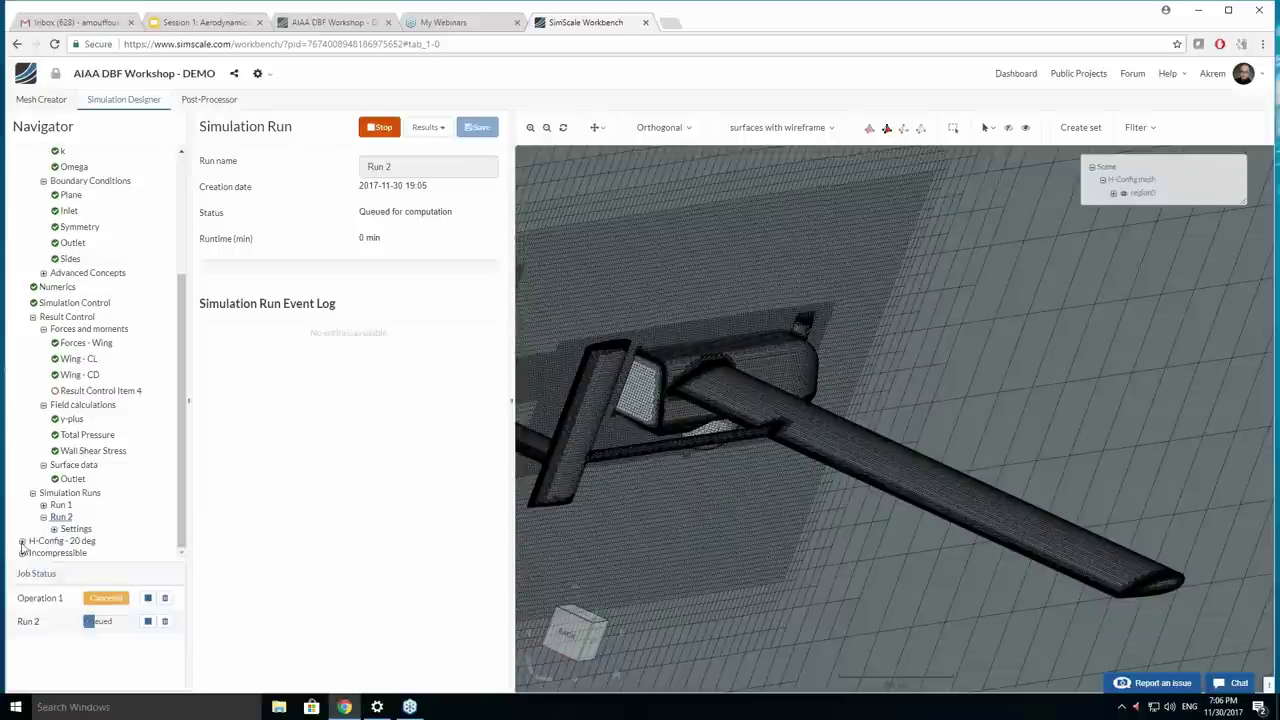
# Expand H-Config - 20 deg > Run 1 in the Navigator and display its convergence plots.
pyautogui.click(22, 541)
pyautogui.scroll(-6, 100, 350)
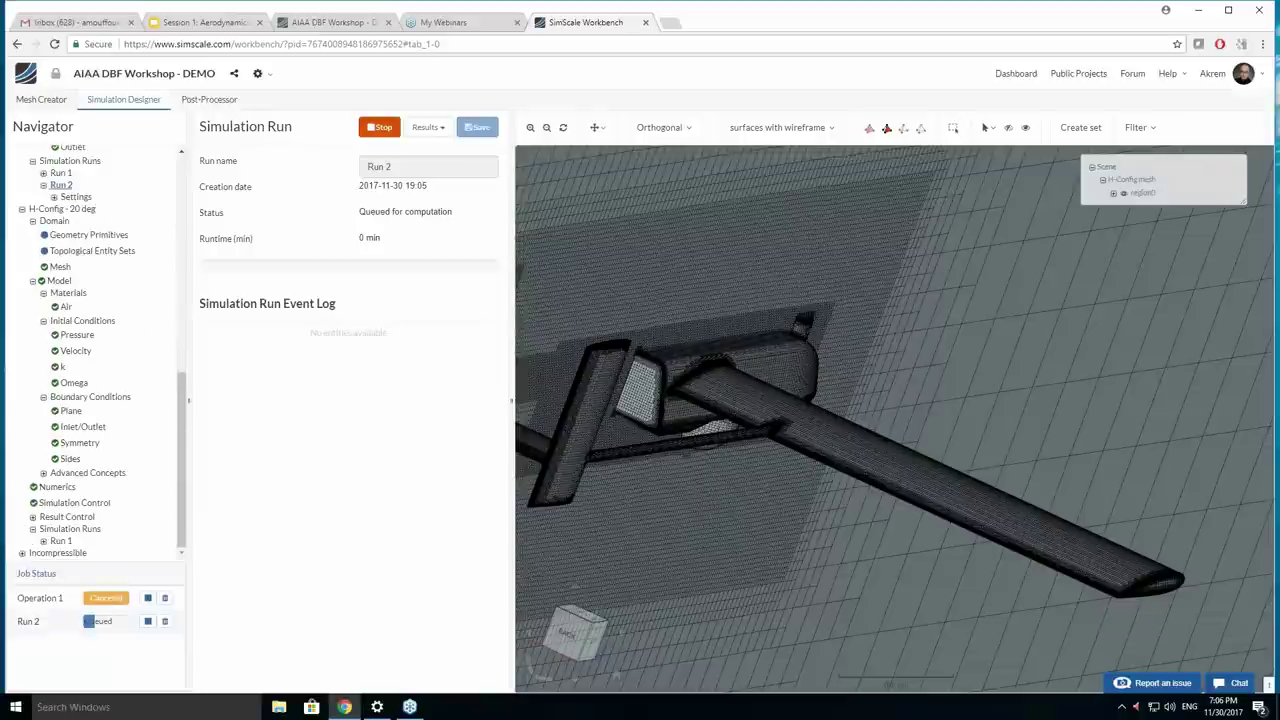
pyautogui.click(43, 541)
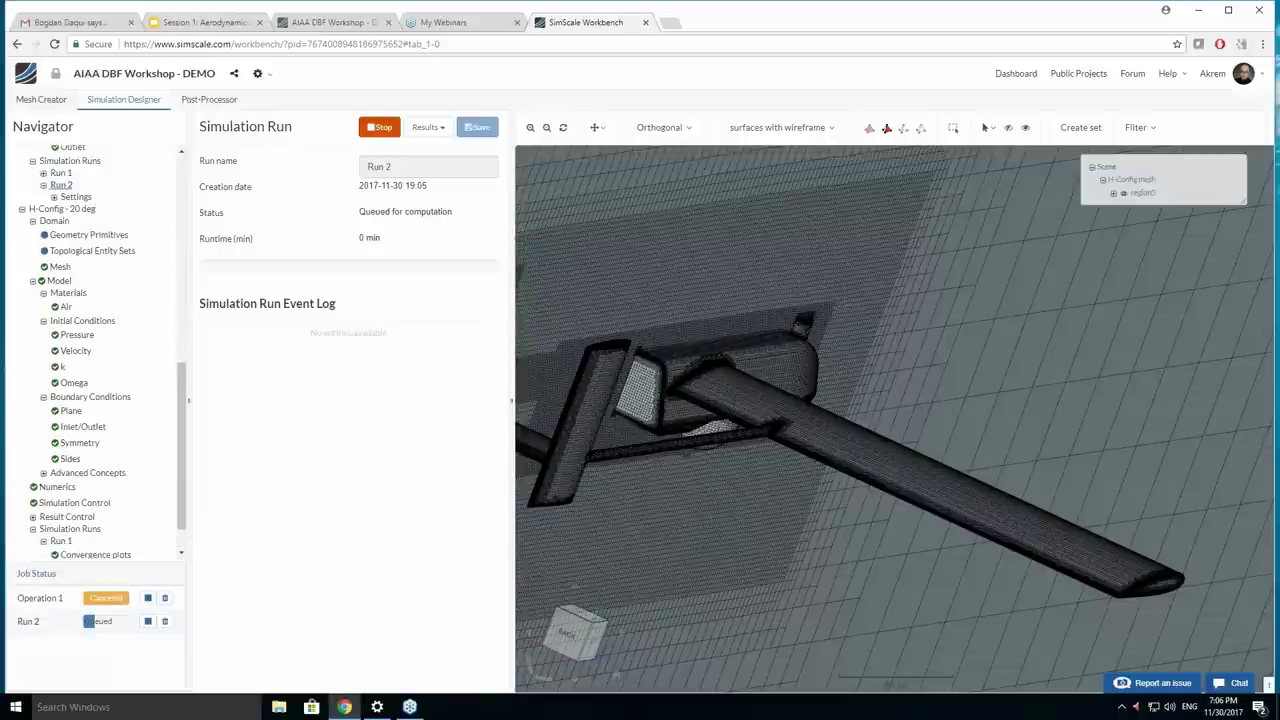
pyautogui.scroll(-1, 90, 520)
pyautogui.click(96, 511)
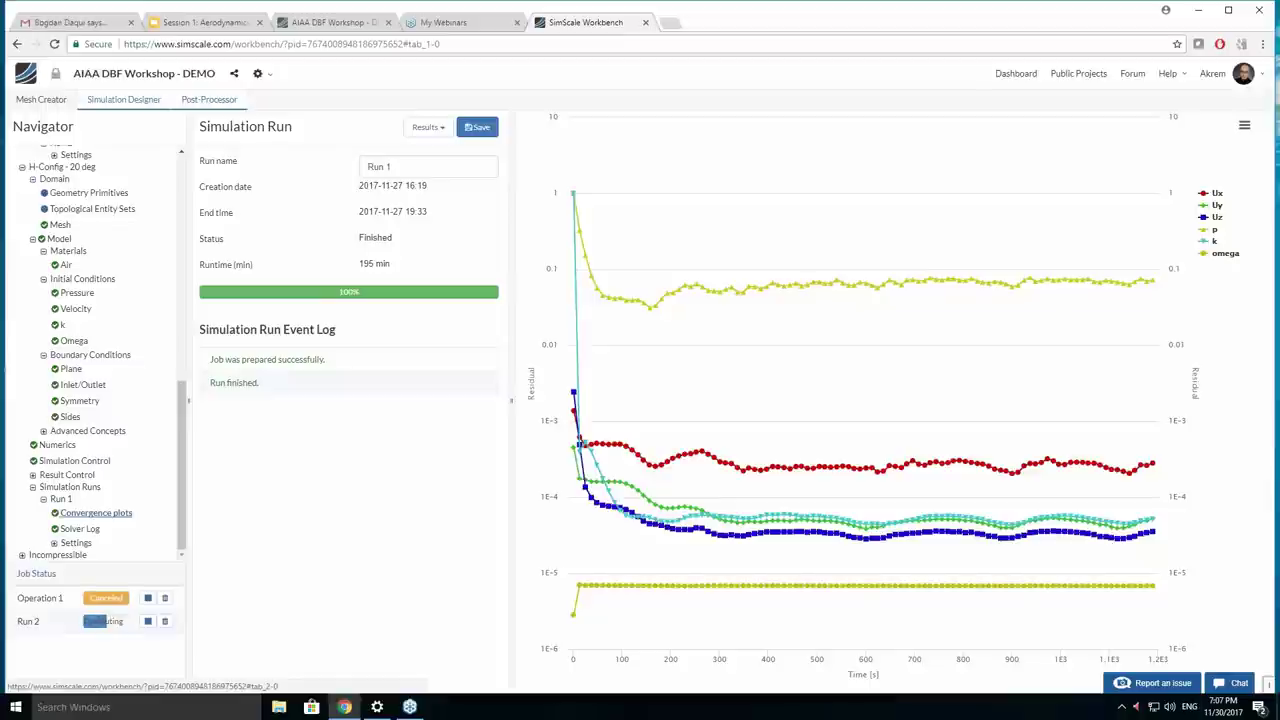
# In the Post-Processor, select the solution fields and load the Saved Viewer State.
pyautogui.click(206, 101)
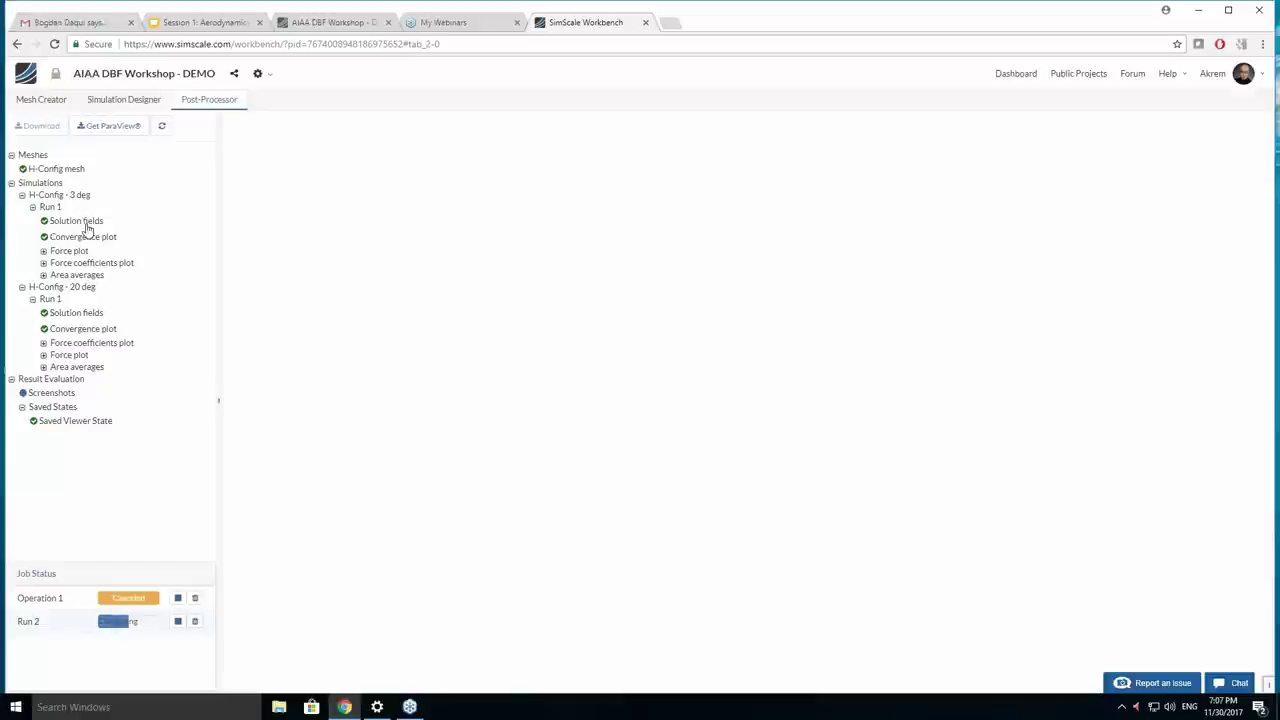
pyautogui.click(84, 222)
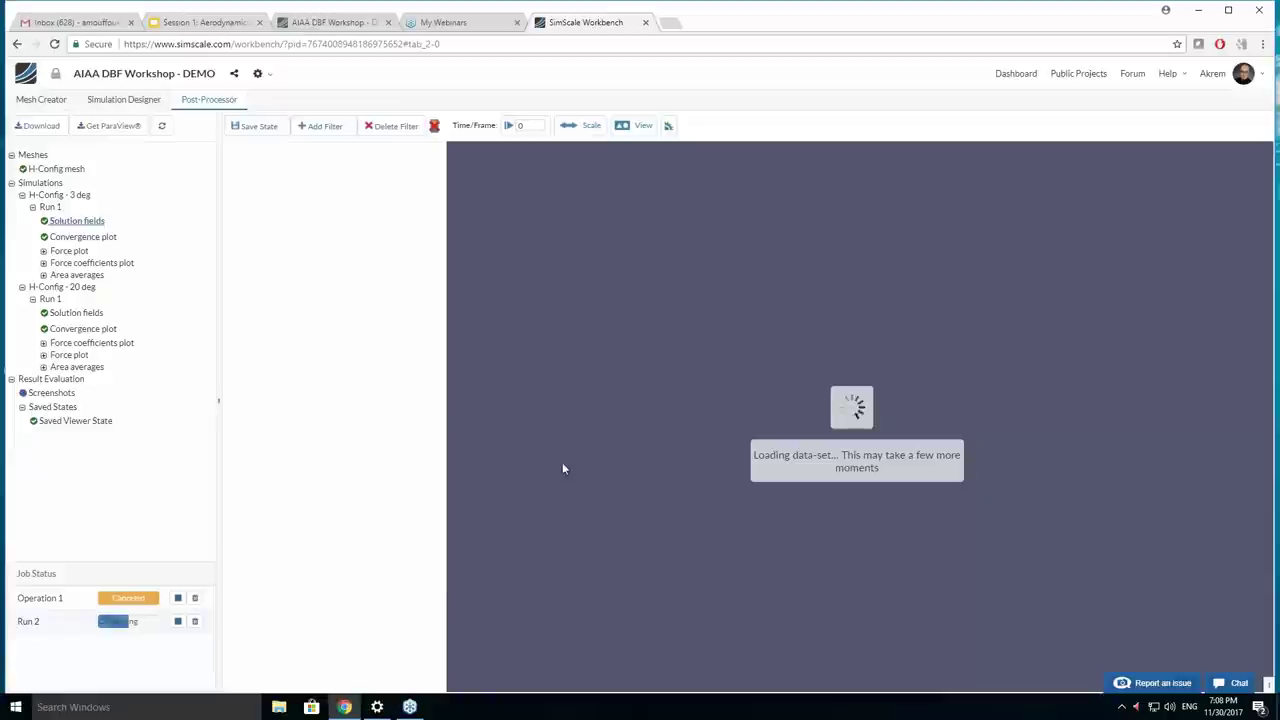
pyautogui.click(65, 422)
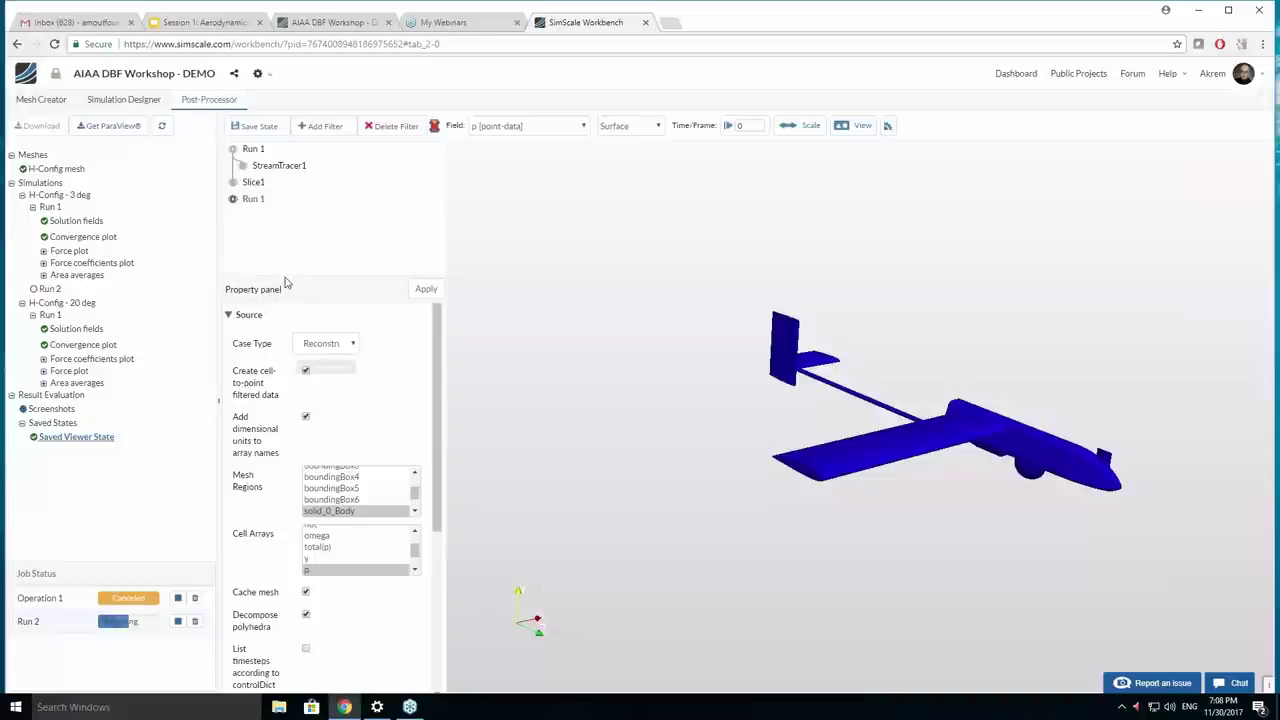
# Hide the first Run 1, show StreamTracer1 and the second Run 1, and colour it Solid color.
pyautogui.click(233, 200)
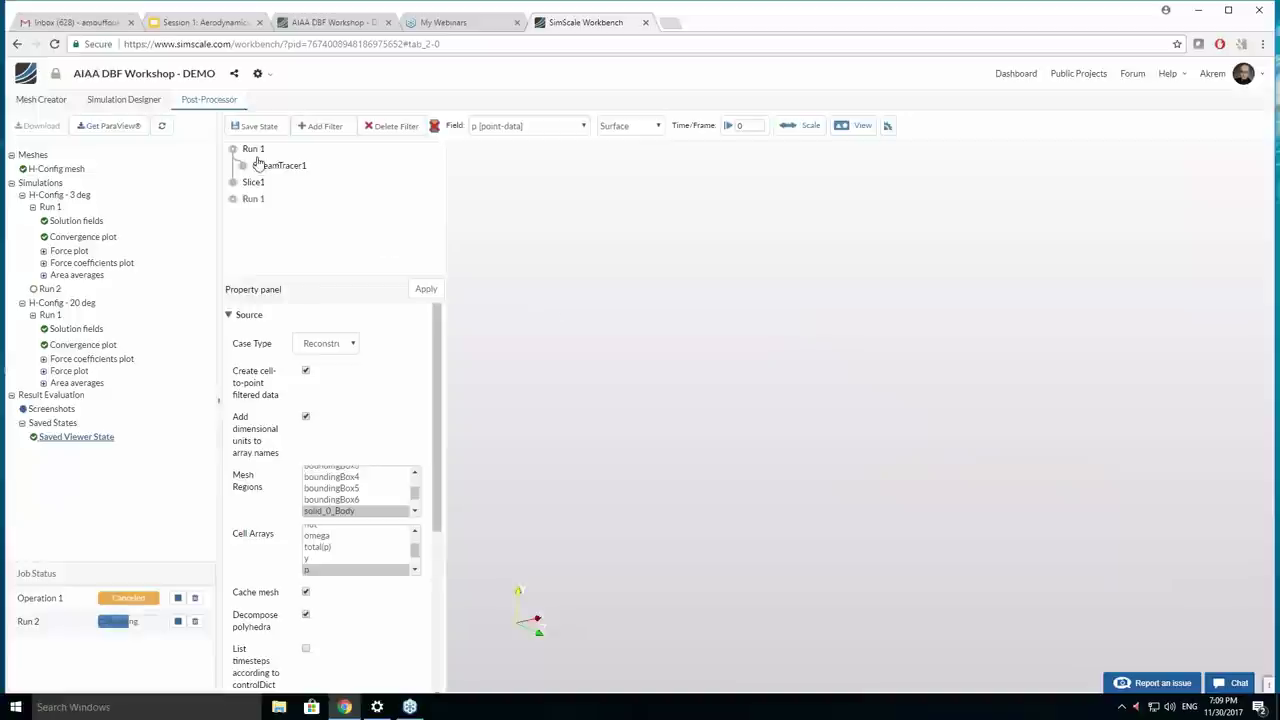
pyautogui.click(242, 166)
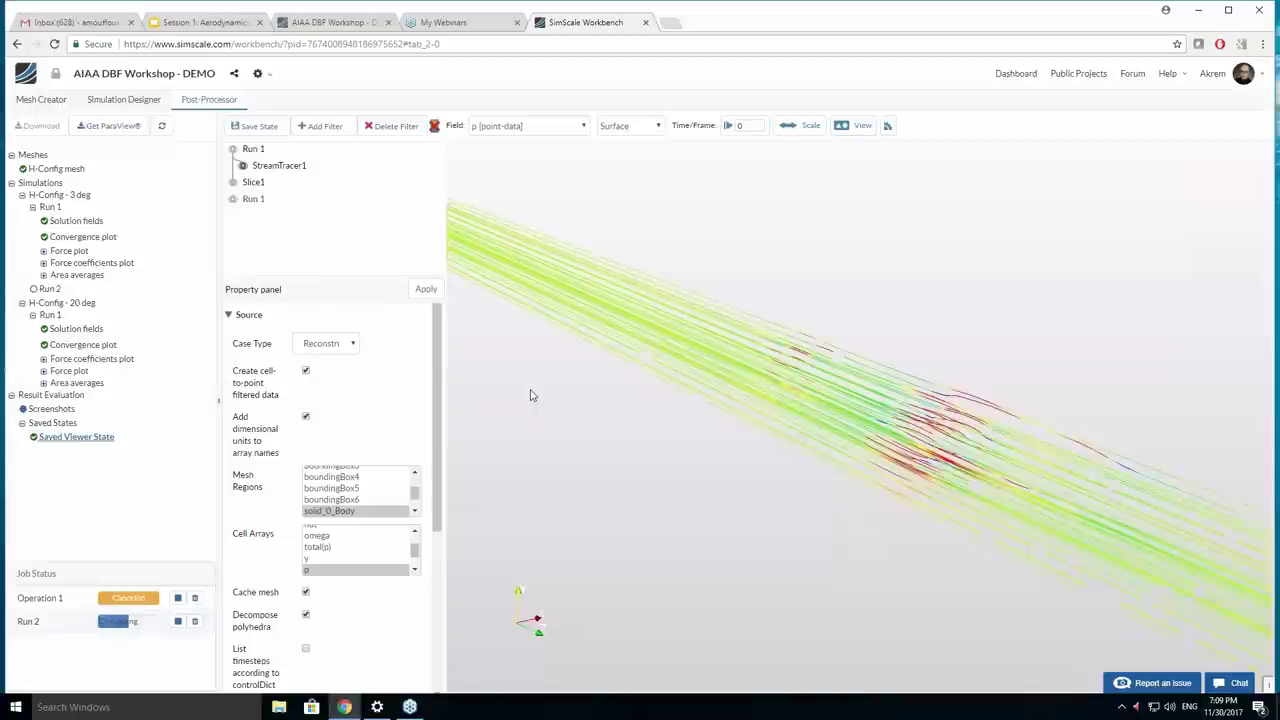
pyautogui.click(232, 199)
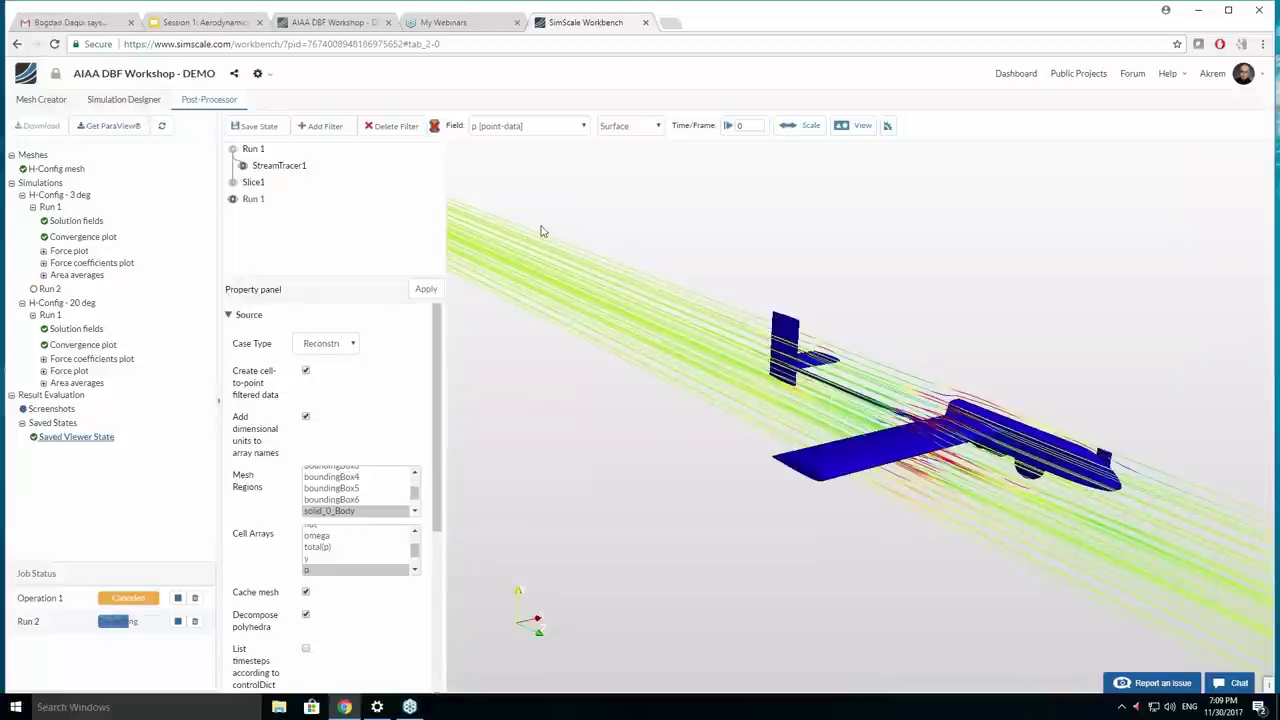
pyautogui.click(552, 128)
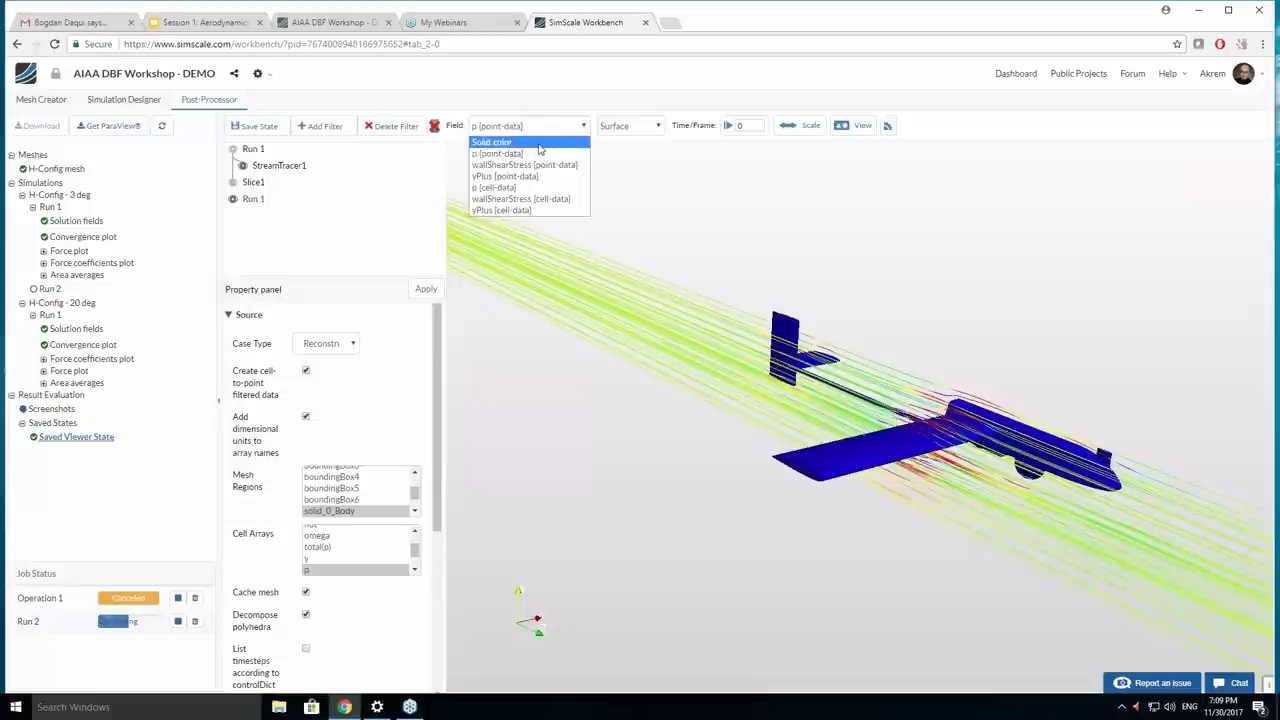
pyautogui.click(540, 146)
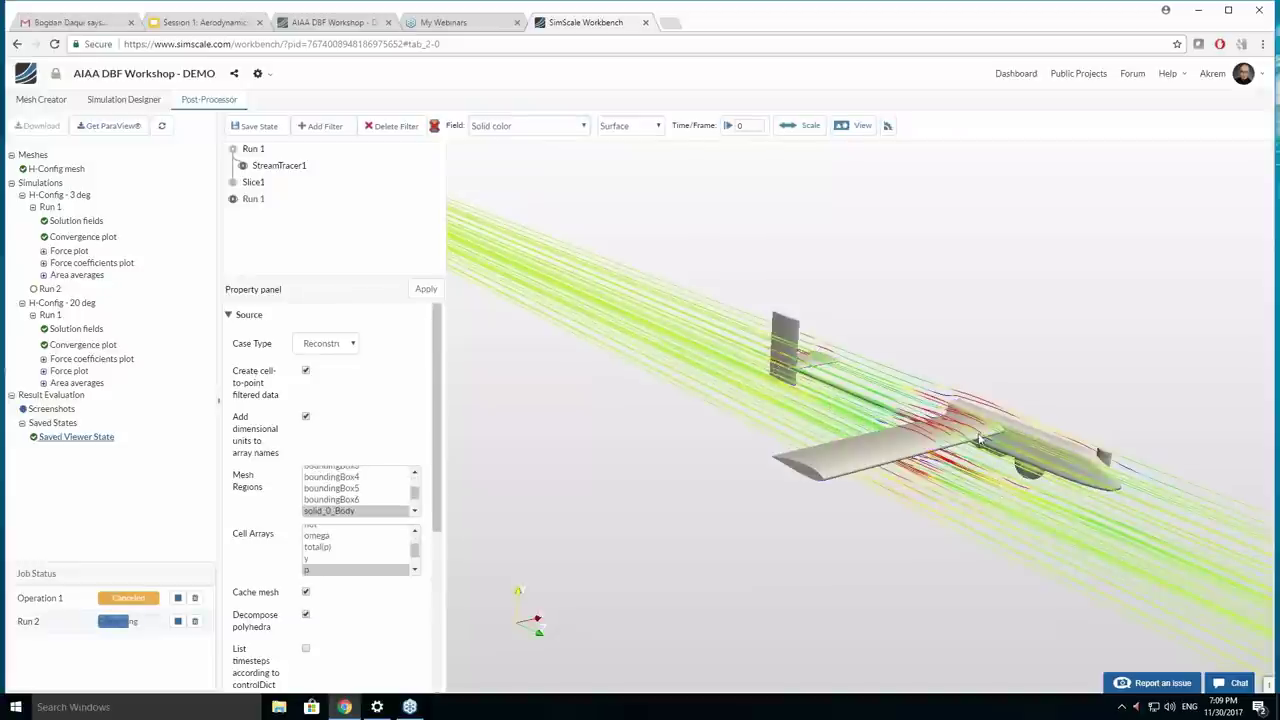
pyautogui.moveTo(982, 440); pyautogui.dragTo(805, 432)
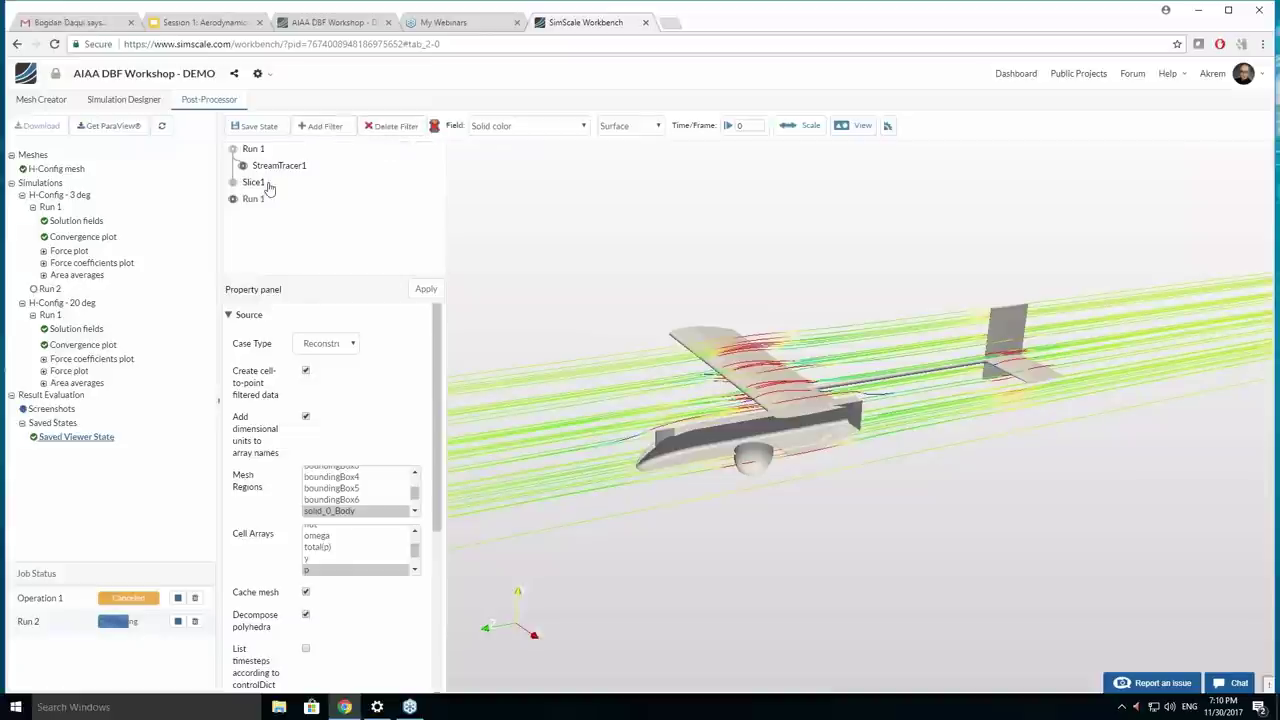
pyautogui.click(326, 126)
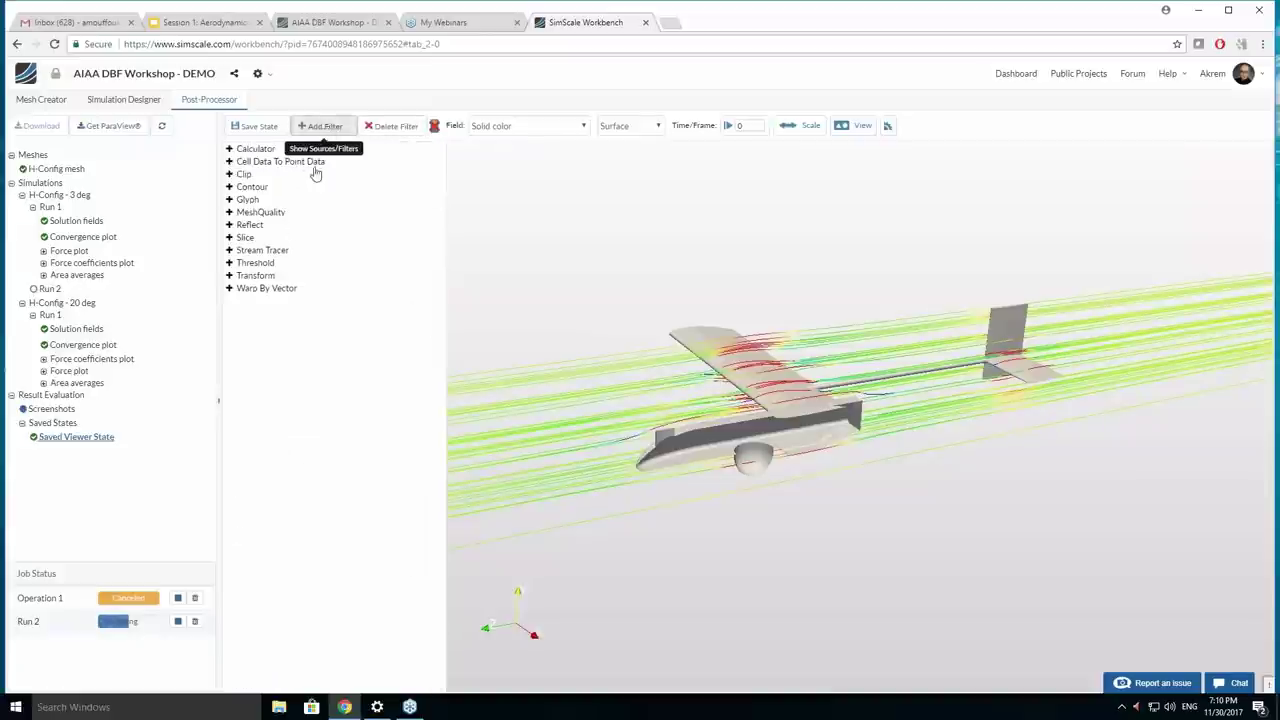
# Add a Reflect filter and apply it with the X Max plane.
pyautogui.click(292, 231)
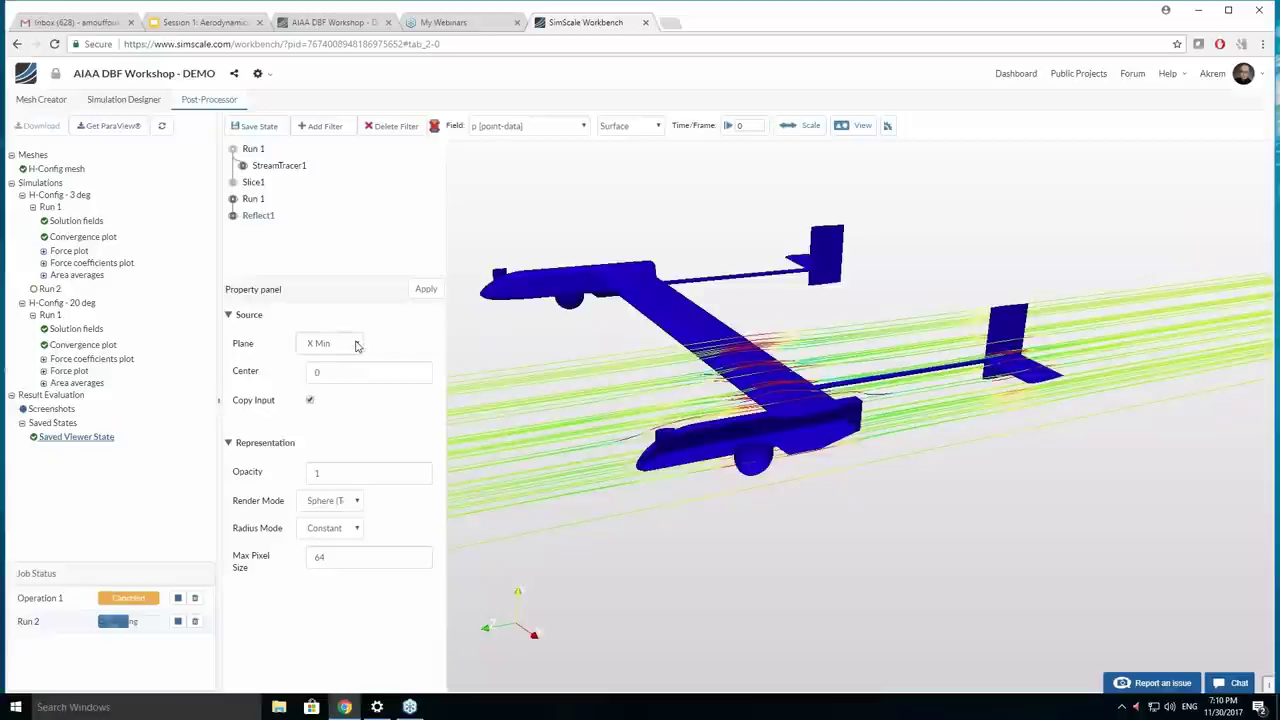
pyautogui.click(358, 344)
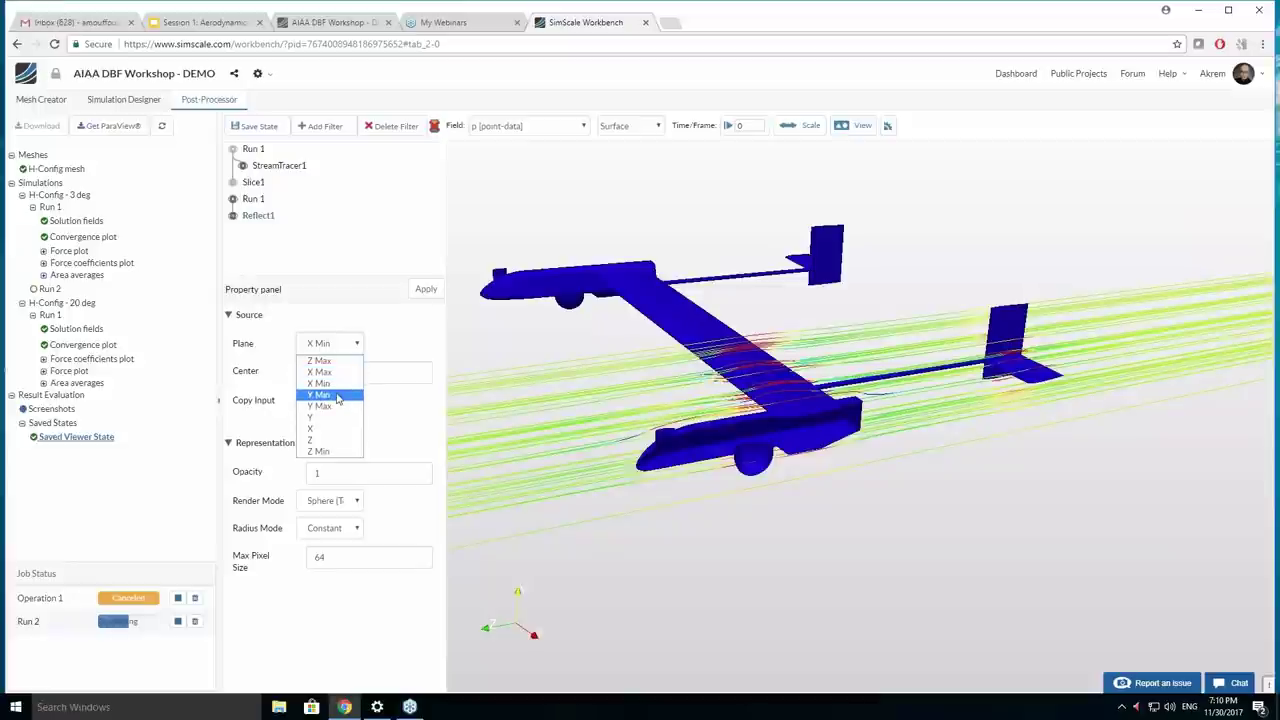
pyautogui.click(325, 383)
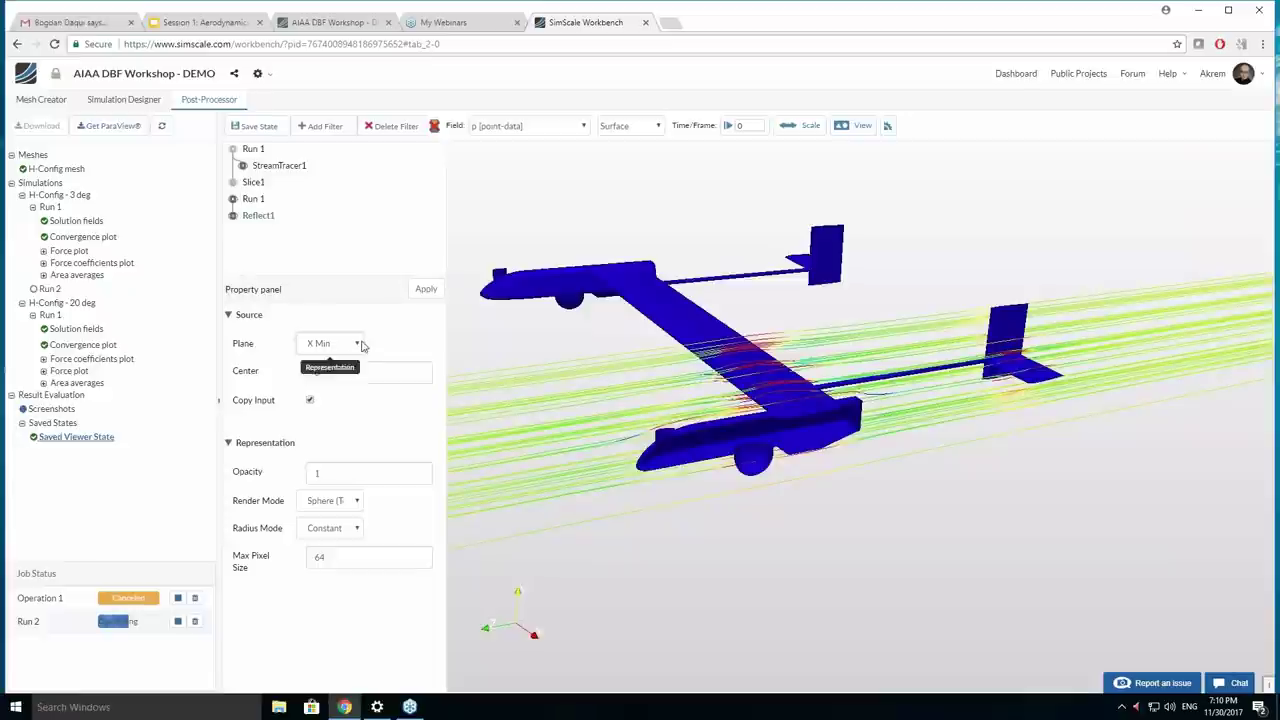
pyautogui.click(425, 291)
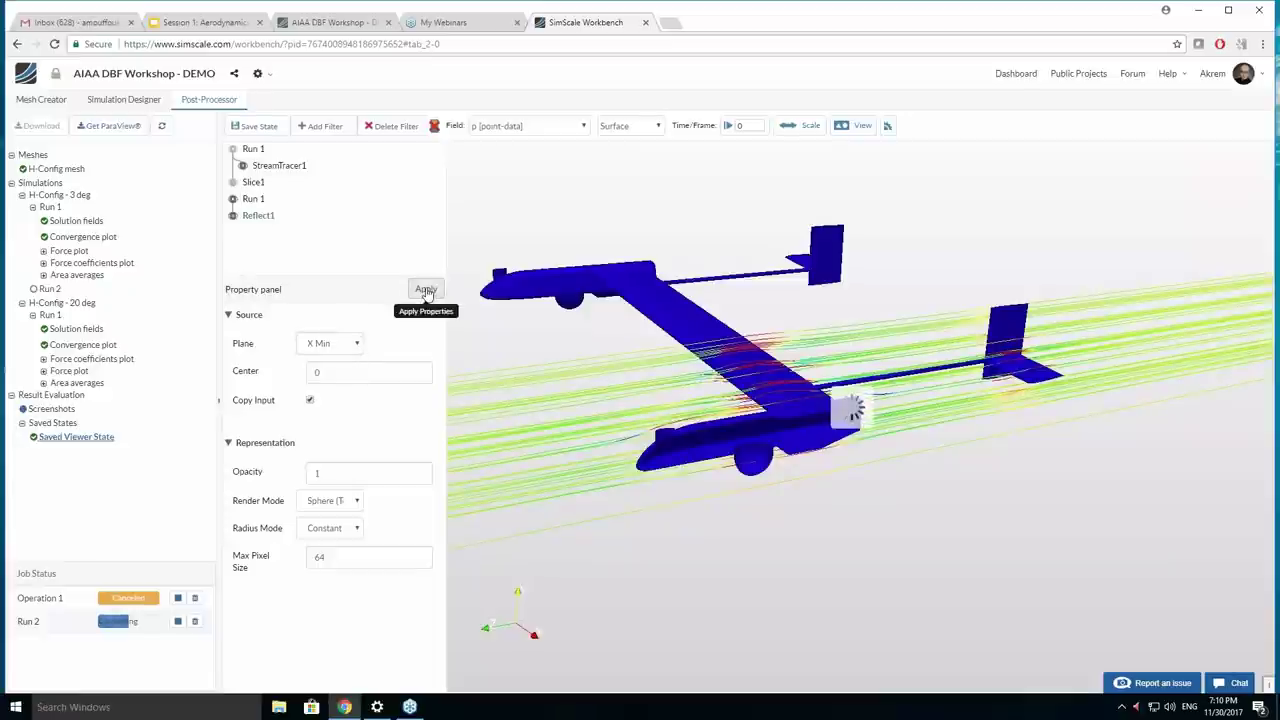
pyautogui.click(335, 344)
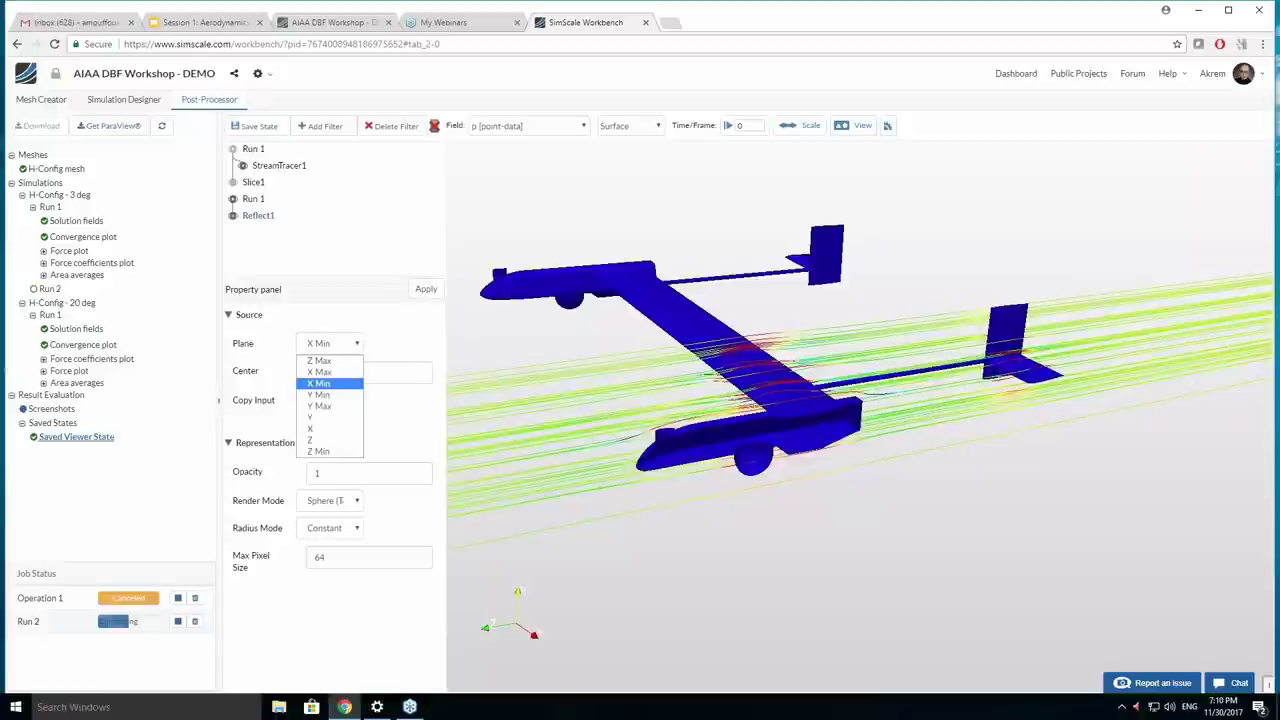
pyautogui.click(335, 372)
pyautogui.click(426, 290)
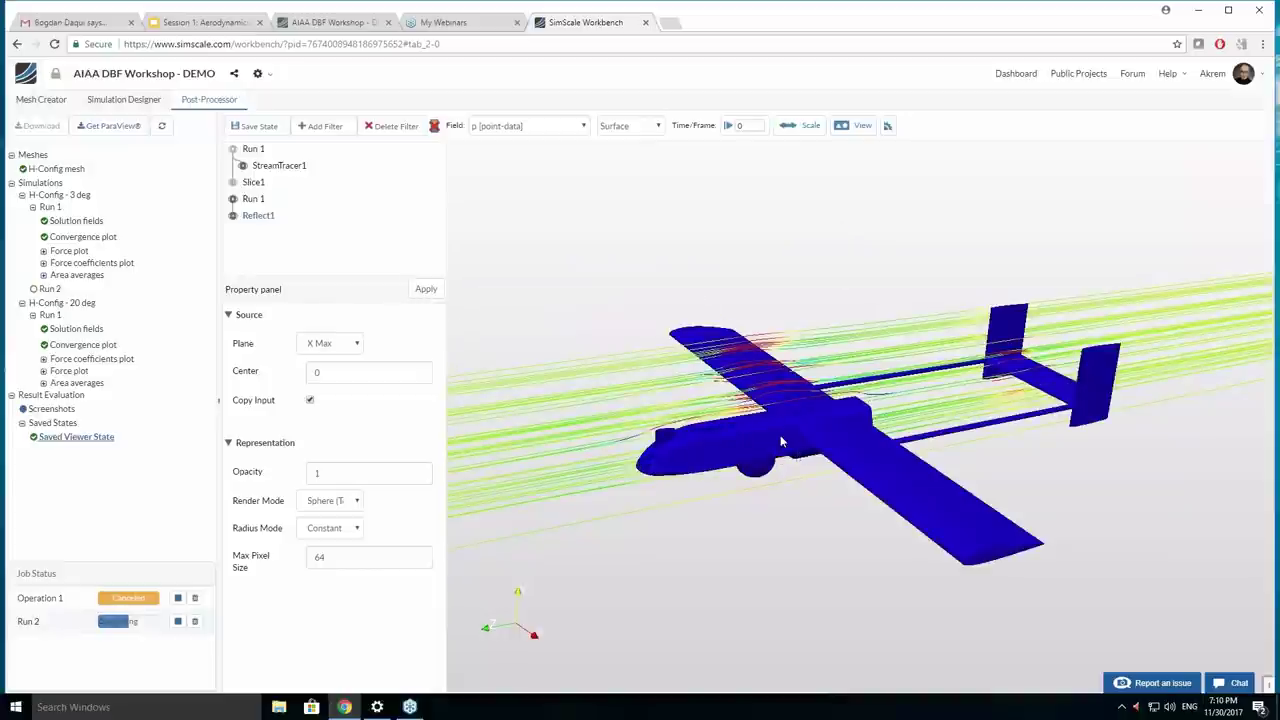
# Colour the full mirrored aircraft in Solid color.
pyautogui.moveTo(781, 441); pyautogui.dragTo(548, 161)
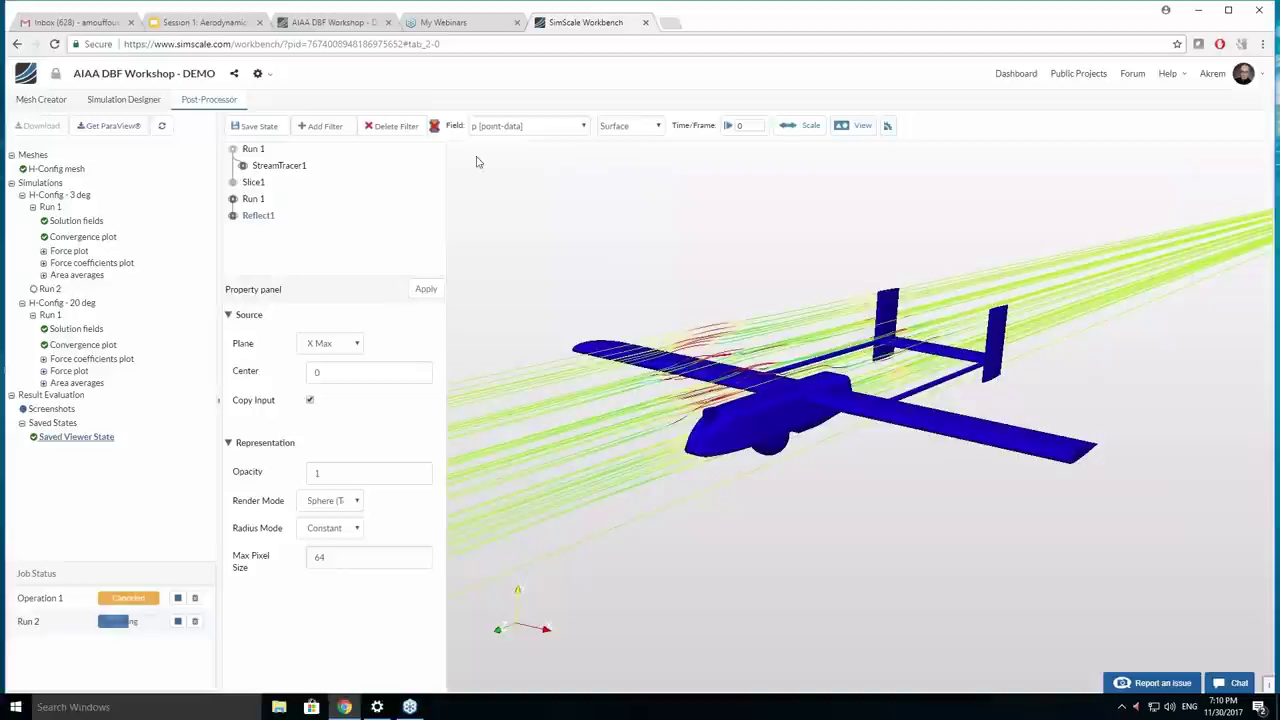
pyautogui.click(527, 128)
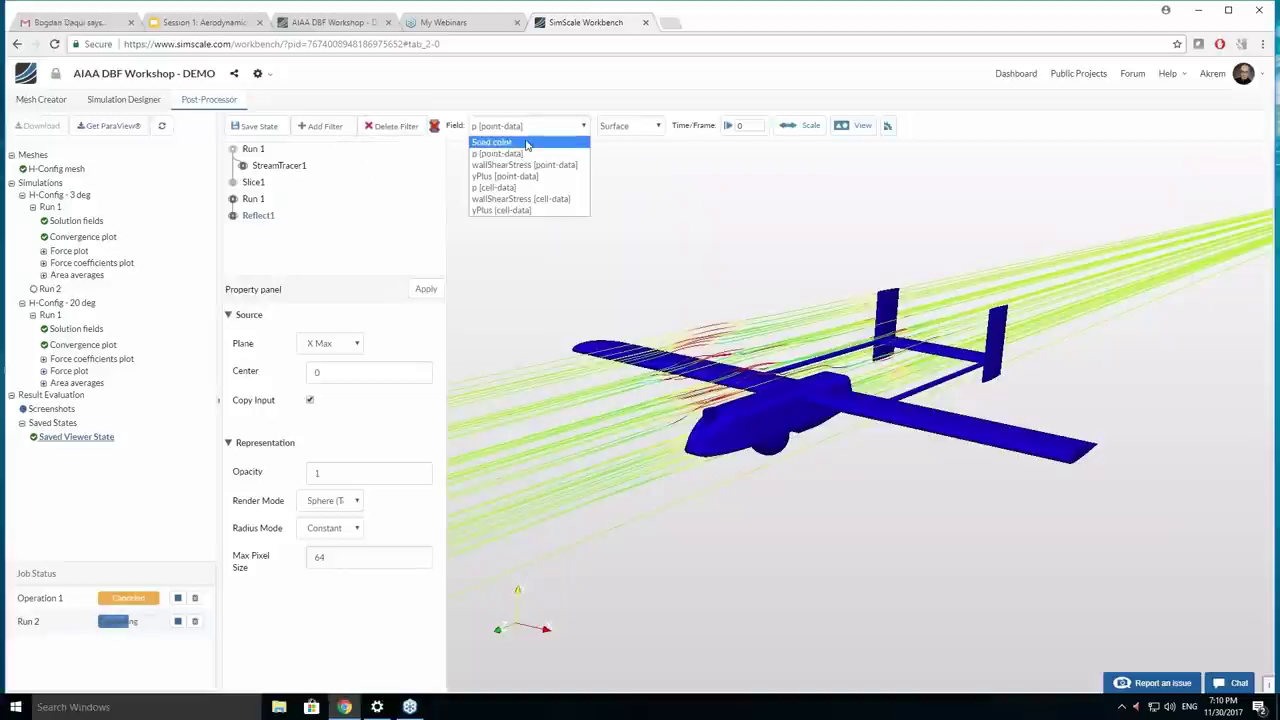
pyautogui.click(527, 143)
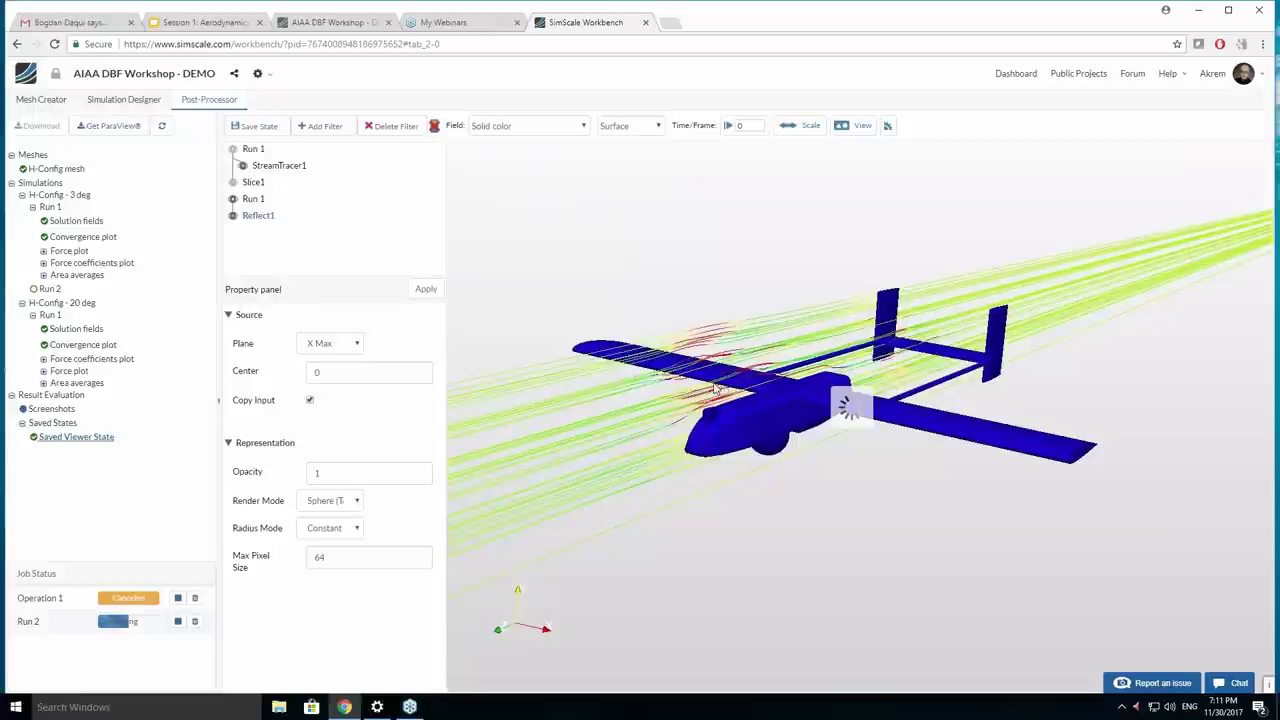
# Make Slice1 visible and rotate to a near side-on view of the aircraft.
pyautogui.moveTo(714, 388); pyautogui.dragTo(843, 379)
pyautogui.moveTo(831, 378); pyautogui.dragTo(894, 414)
pyautogui.scroll(10, 886, 430)
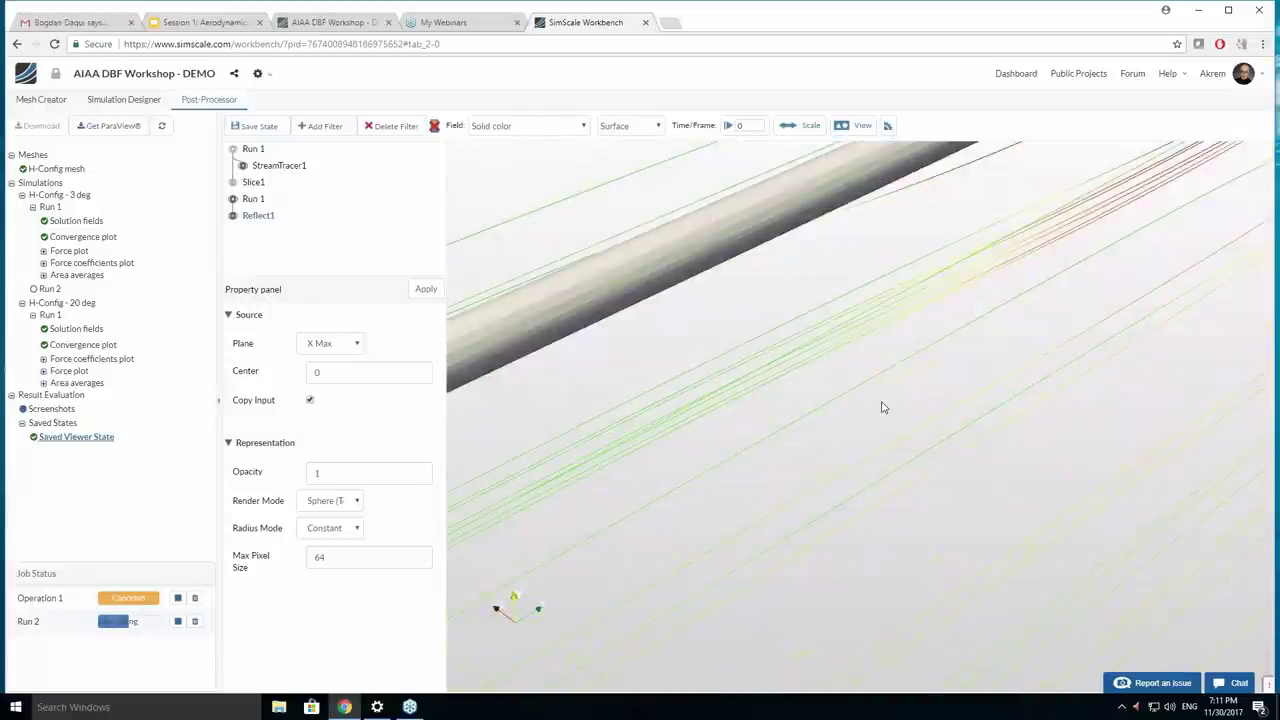
pyautogui.scroll(-5, 883, 405)
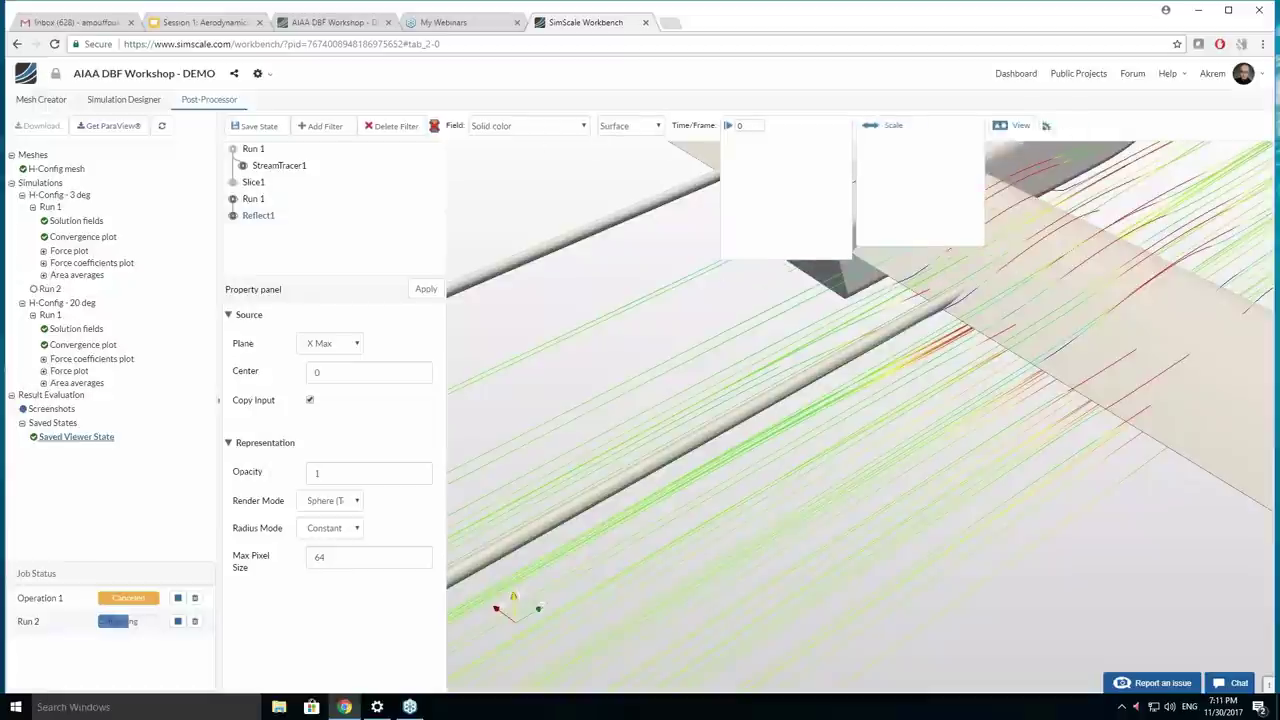
pyautogui.click(233, 183)
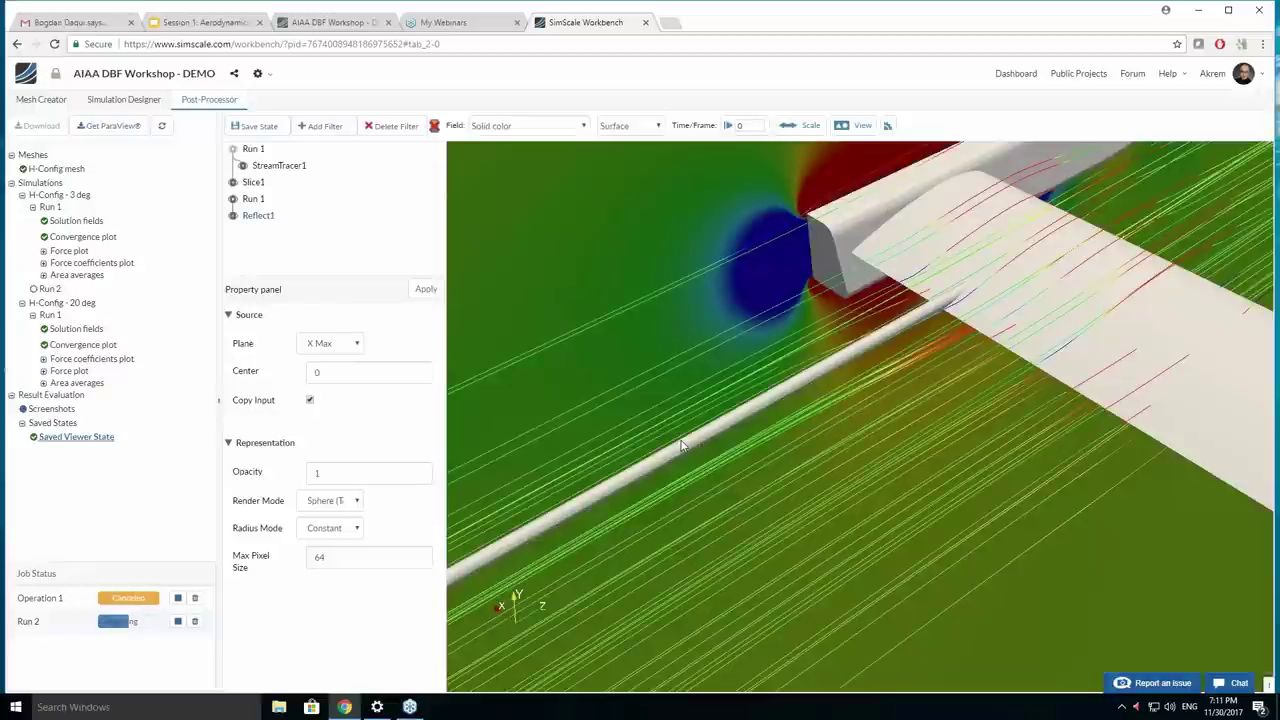
pyautogui.scroll(-5, 905, 358)
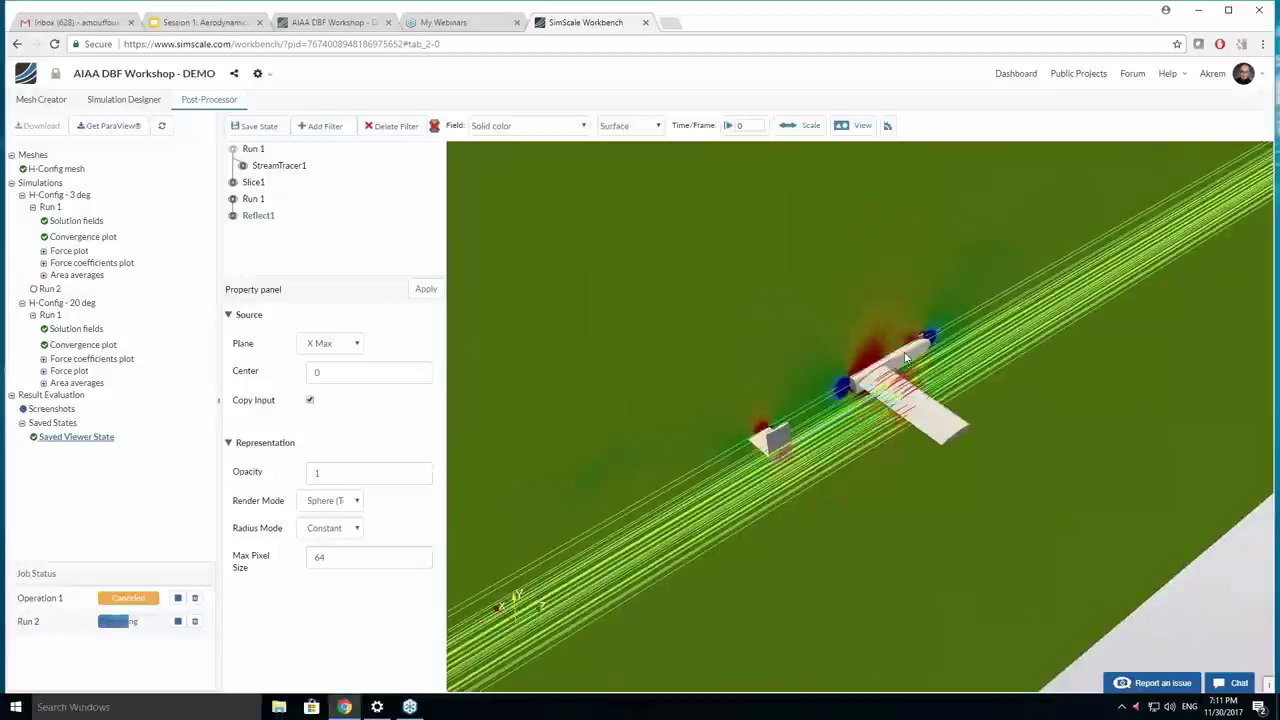
pyautogui.moveTo(905, 358); pyautogui.dragTo(1091, 414)
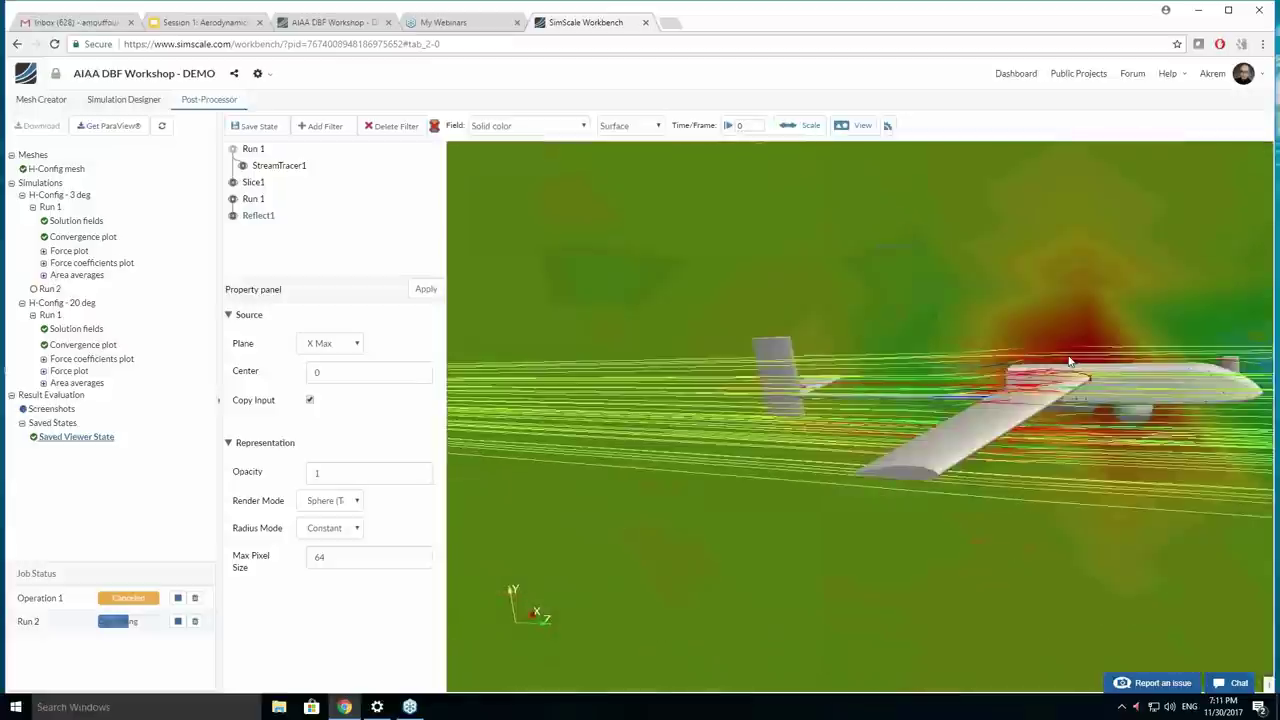
pyautogui.moveTo(1071, 363)
pyautogui.mouseDown()
pyautogui.moveTo(1086, 394)
pyautogui.moveTo(1065, 385)
pyautogui.moveTo(1081, 386)
pyautogui.mouseUp()
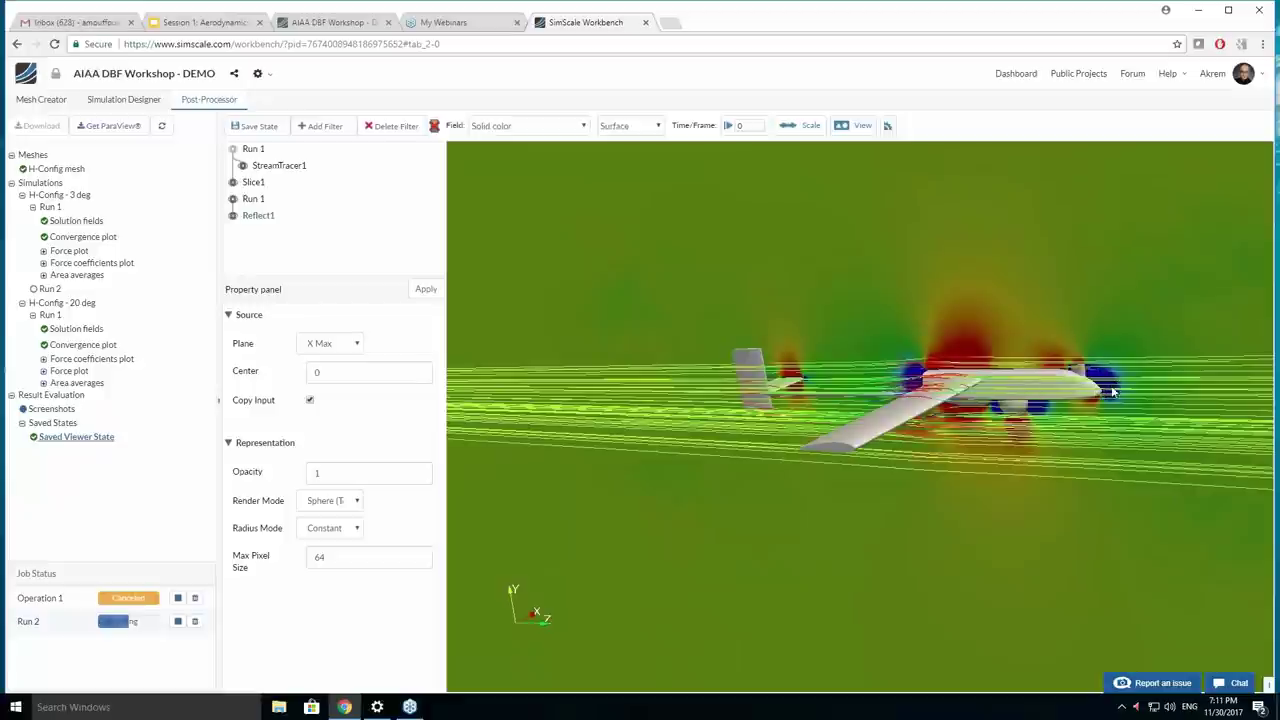
pyautogui.click(616, 126)
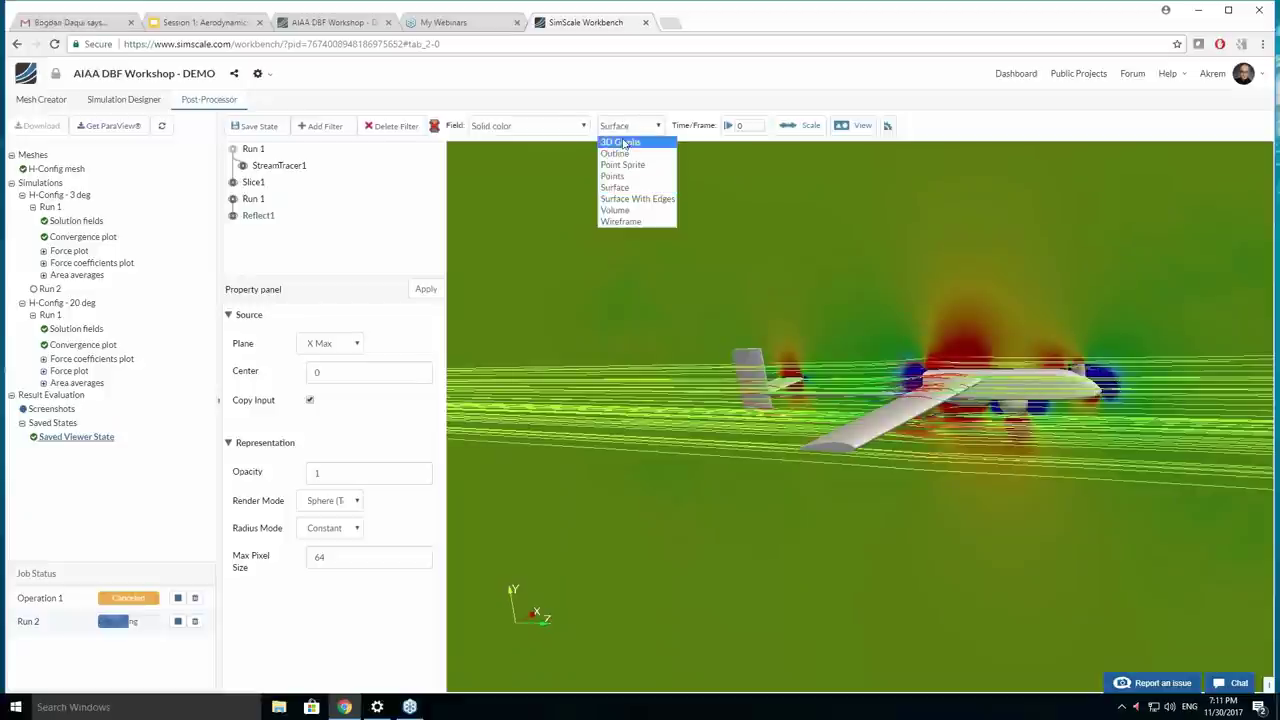
# Colour the aircraft by p [point-data], revert to Solid color, then select Slice1.
pyautogui.click(527, 126)
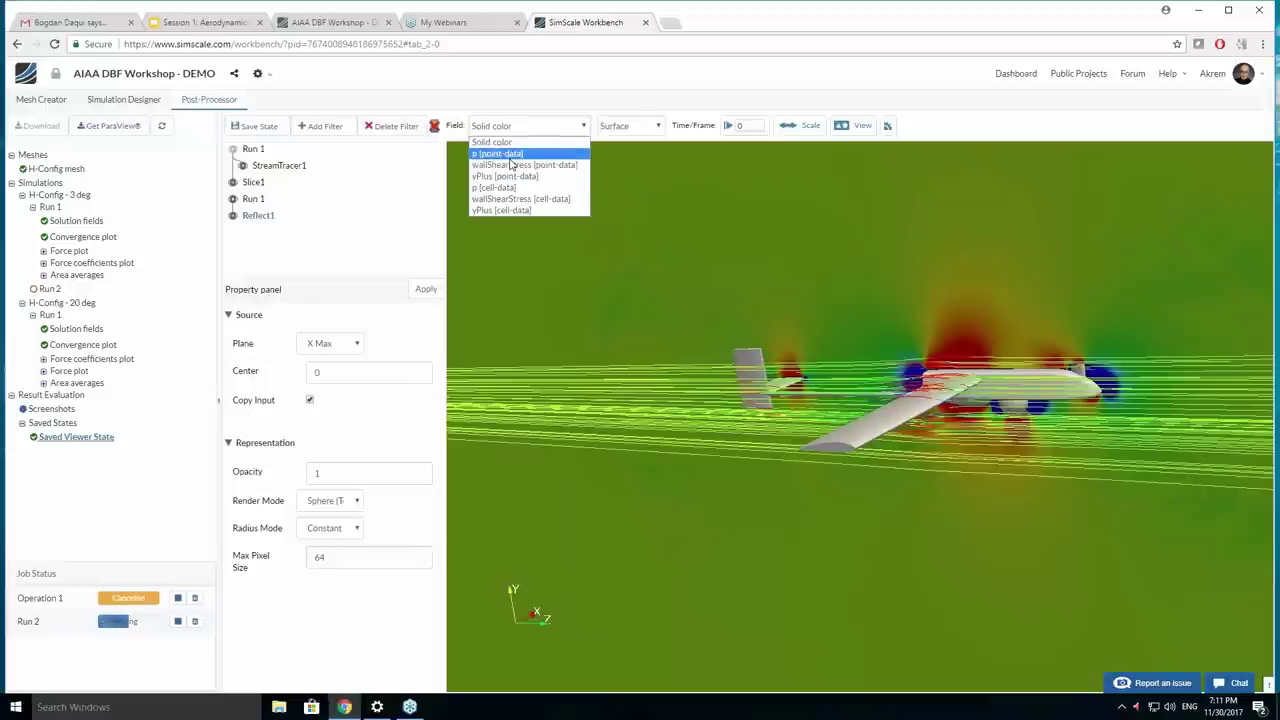
pyautogui.click(509, 155)
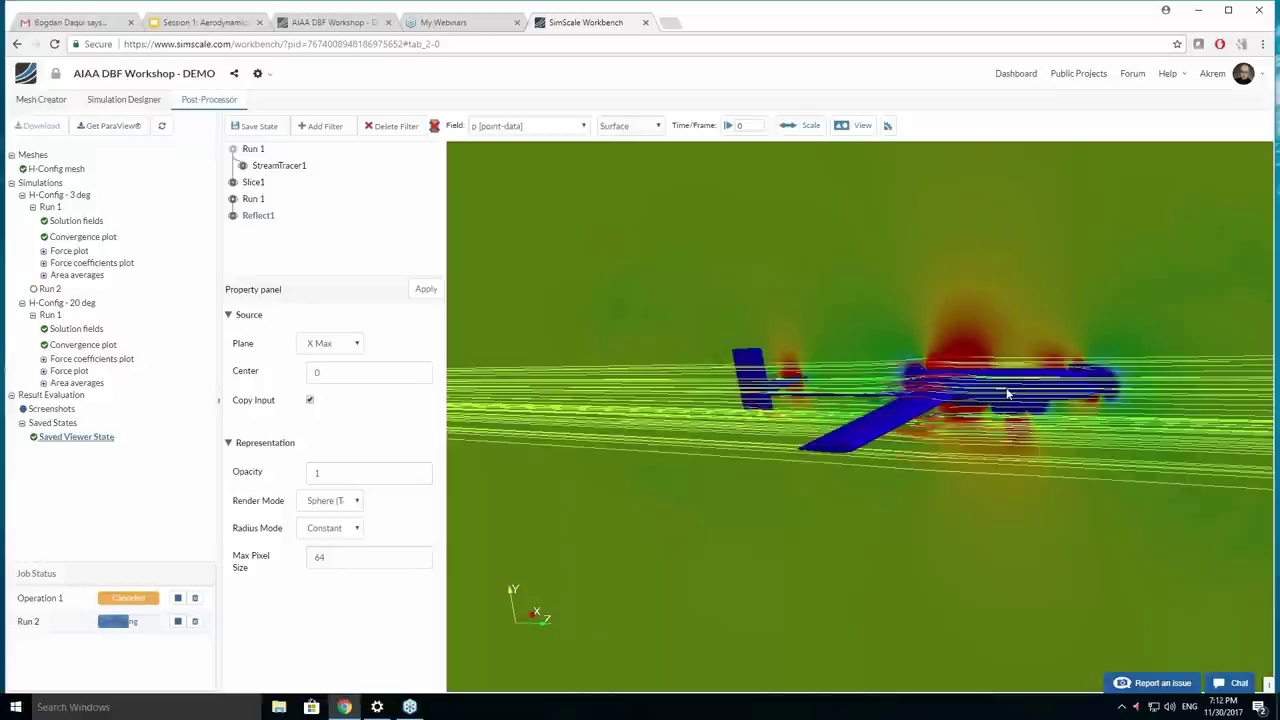
pyautogui.moveTo(1008, 394); pyautogui.dragTo(1005, 399)
pyautogui.click(525, 127)
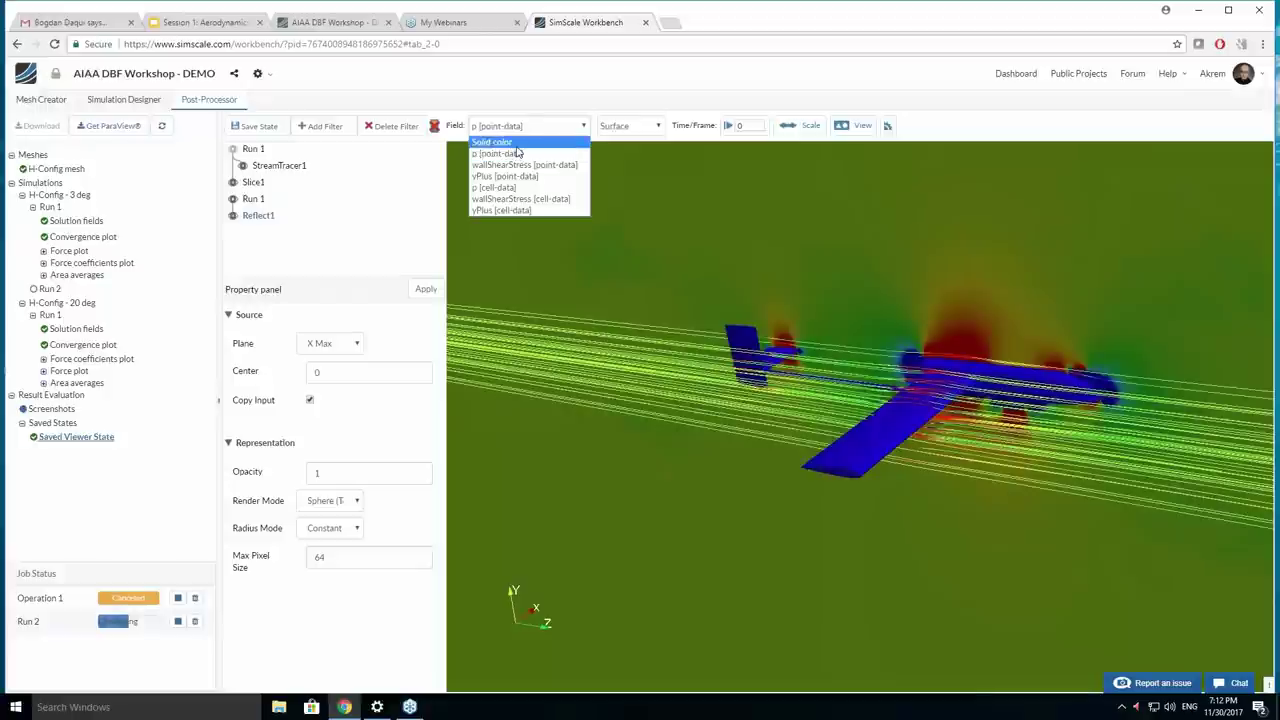
pyautogui.click(505, 143)
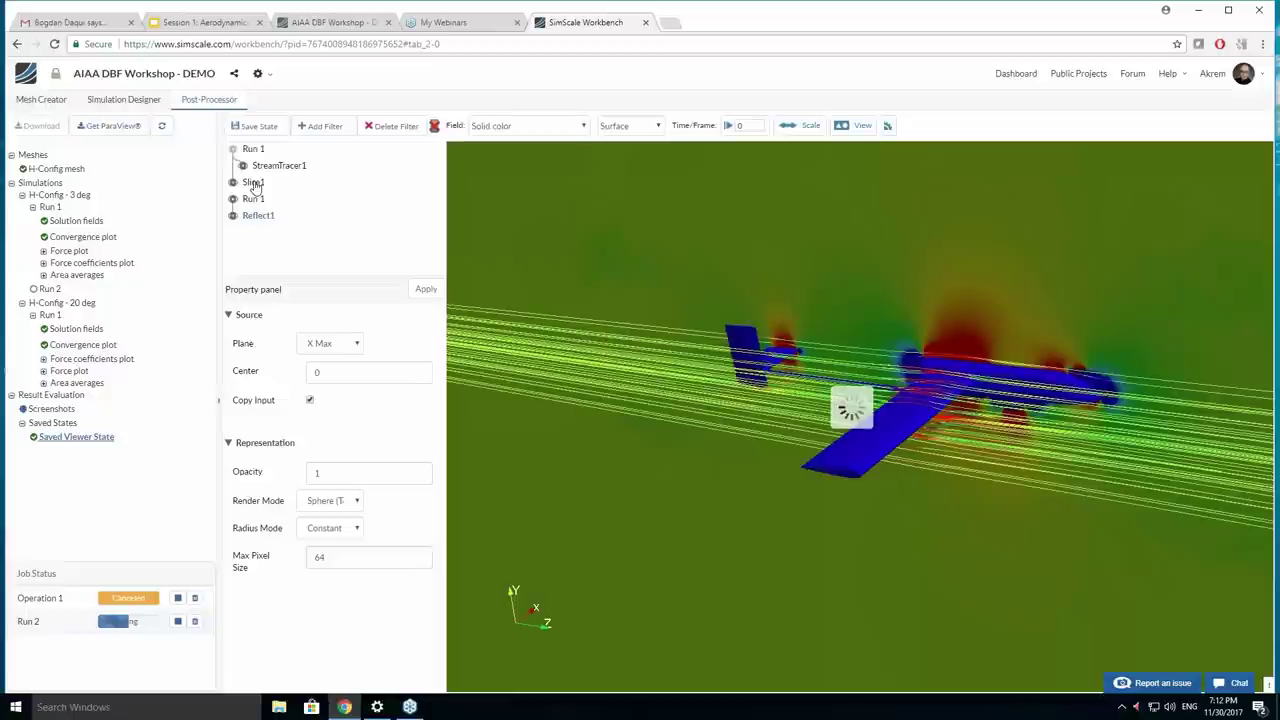
pyautogui.click(517, 126)
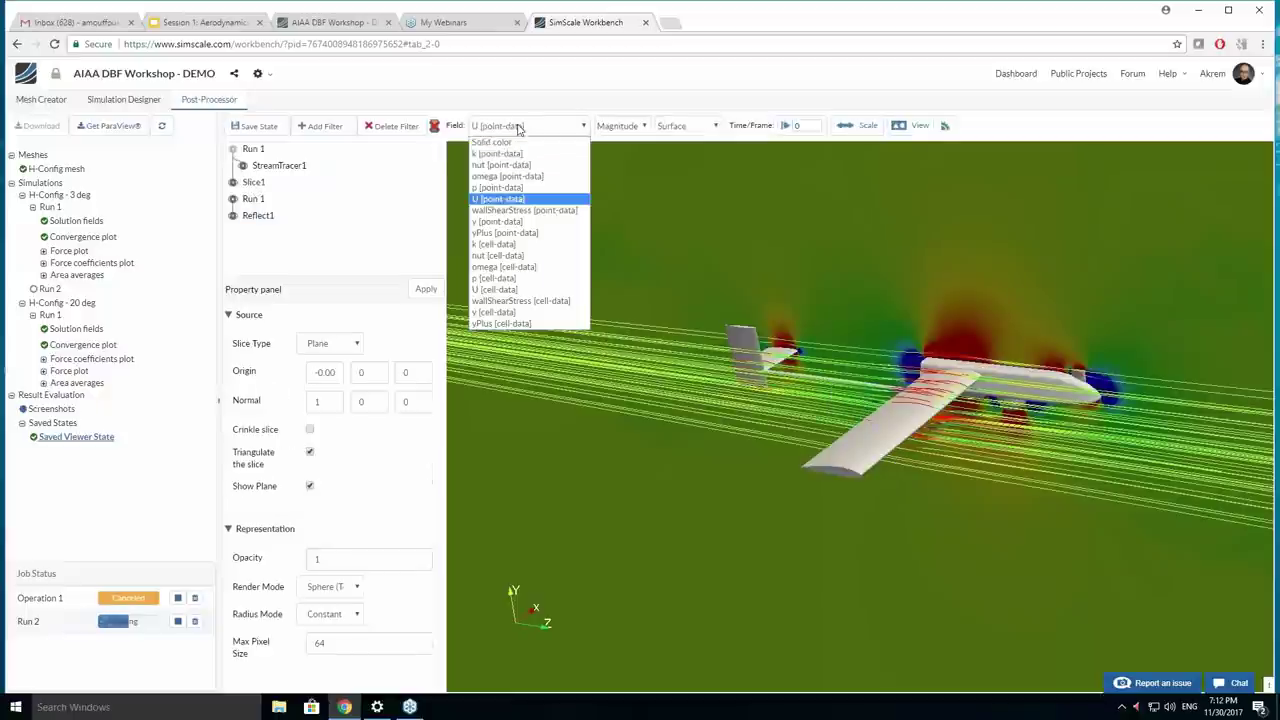
# Colour Slice1 by p, set its Origin X to -0.1, and open the time-step controls.
pyautogui.click(497, 187)
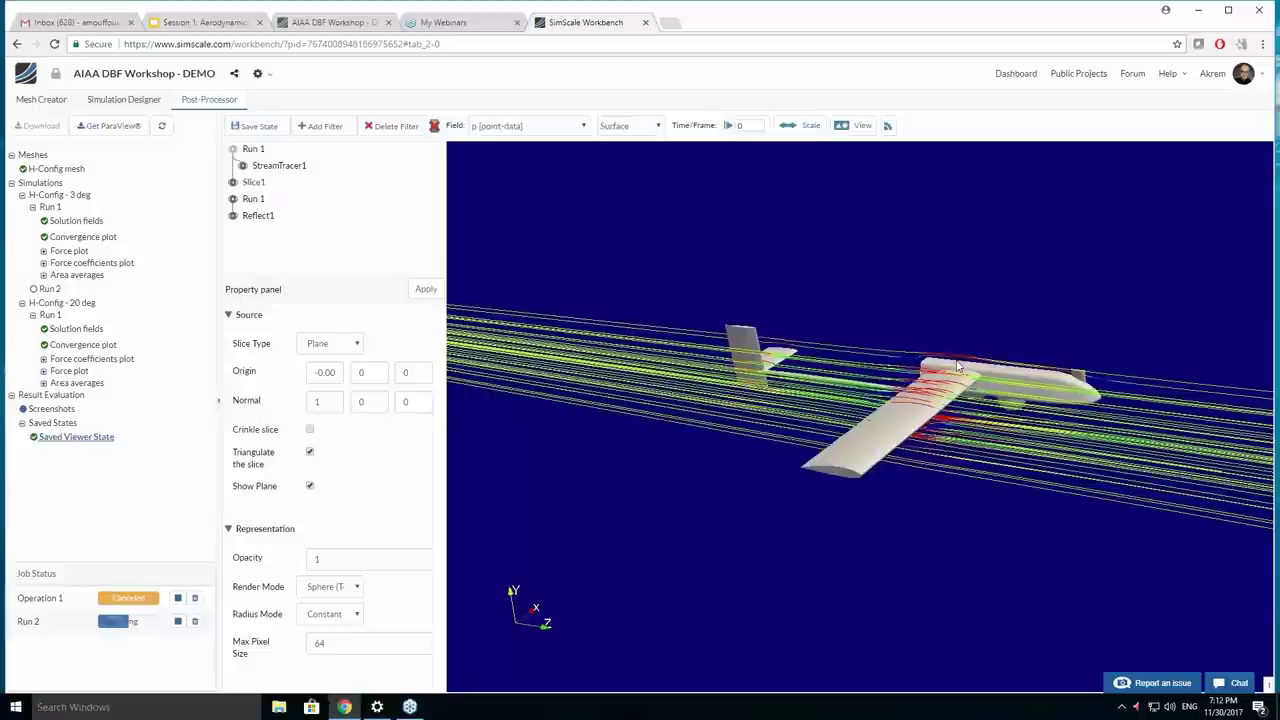
pyautogui.moveTo(957, 366); pyautogui.dragTo(973, 326)
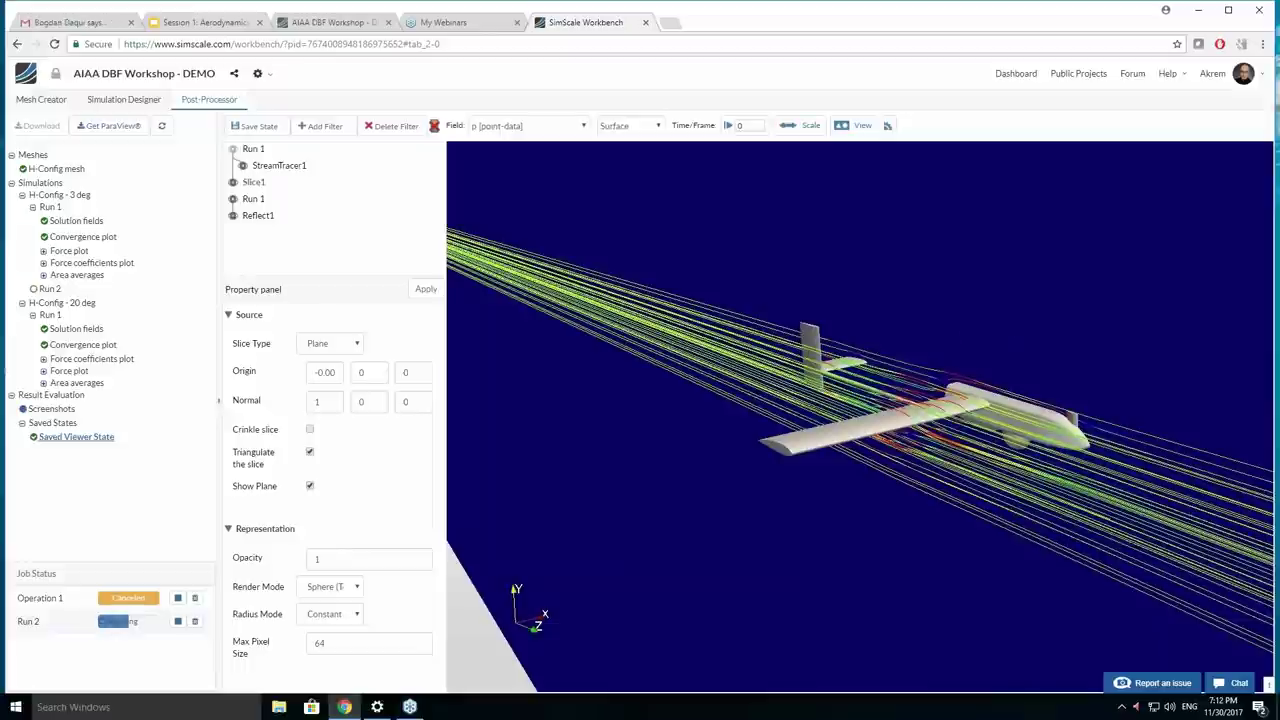
pyautogui.click(336, 371)
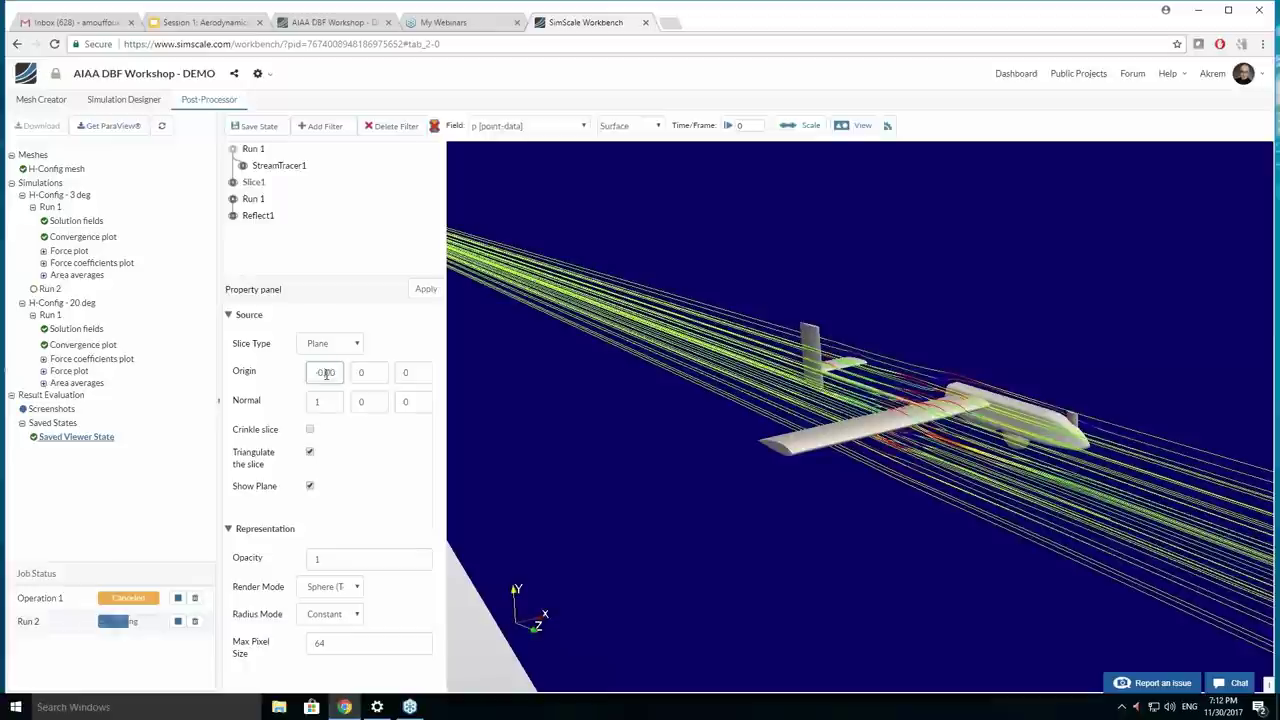
pyautogui.doubleClick(326, 373)
pyautogui.write('-0.1')
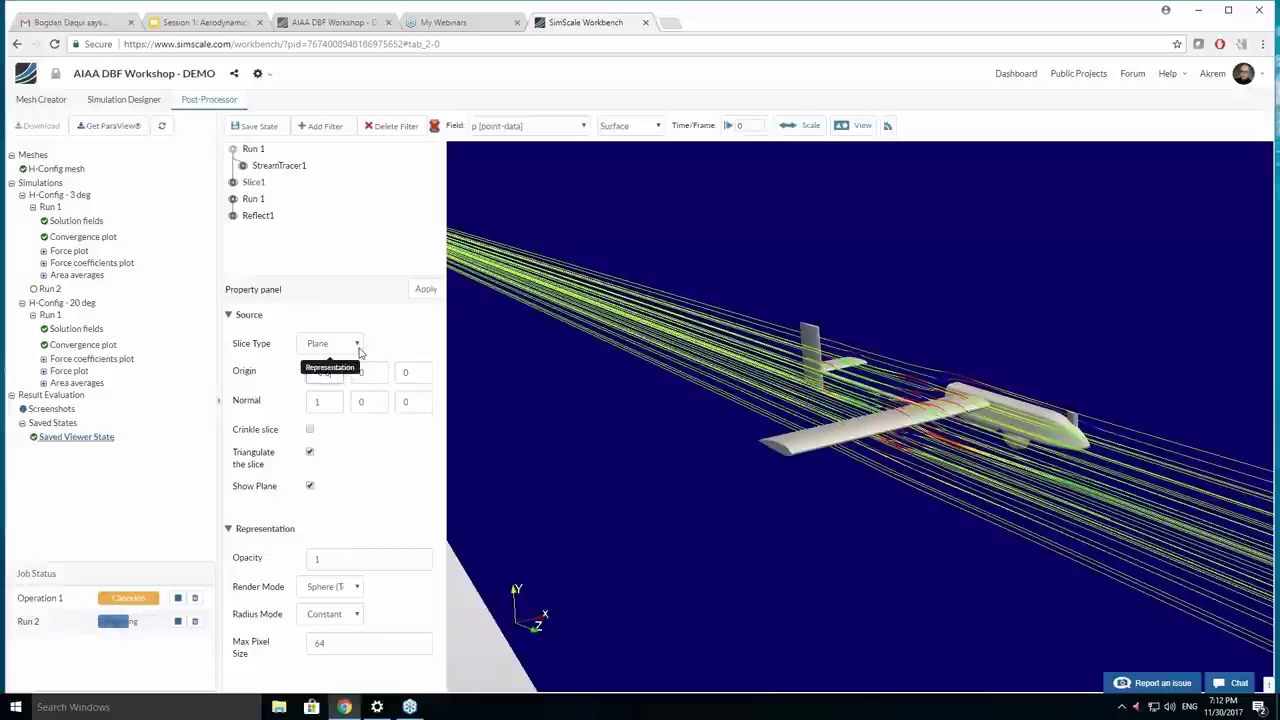
pyautogui.click(400, 317)
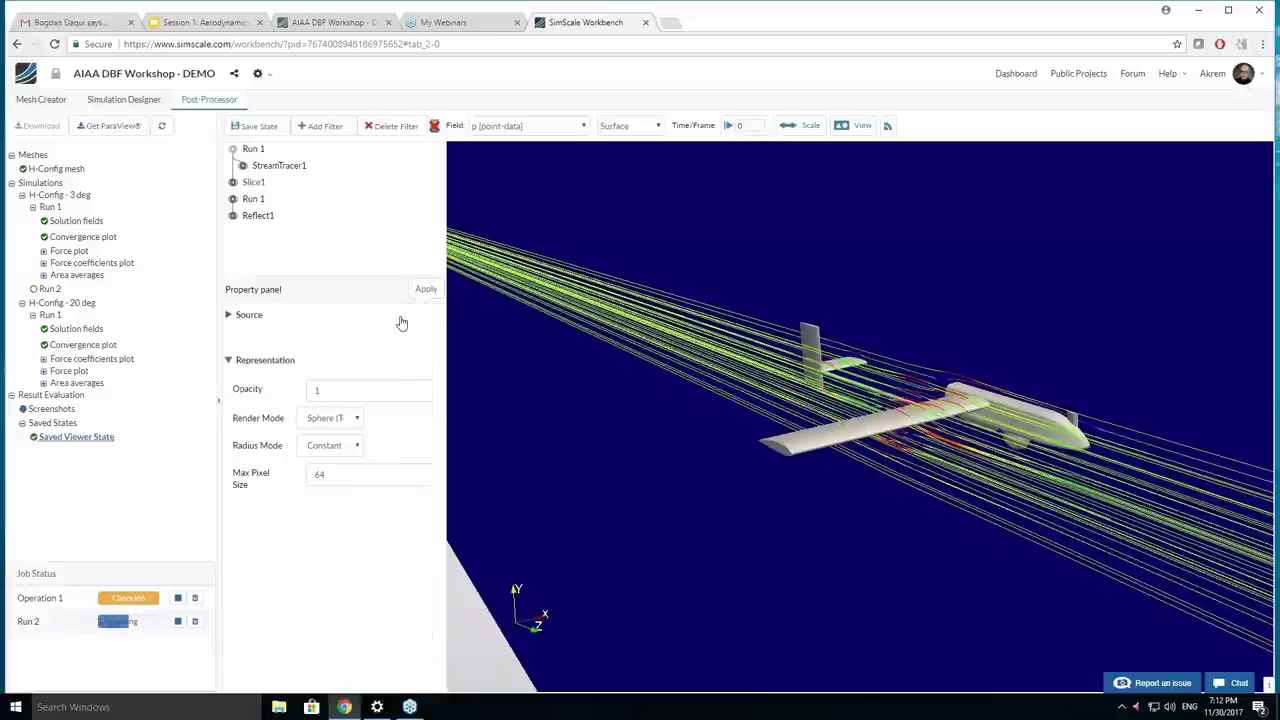
pyautogui.click(729, 125)
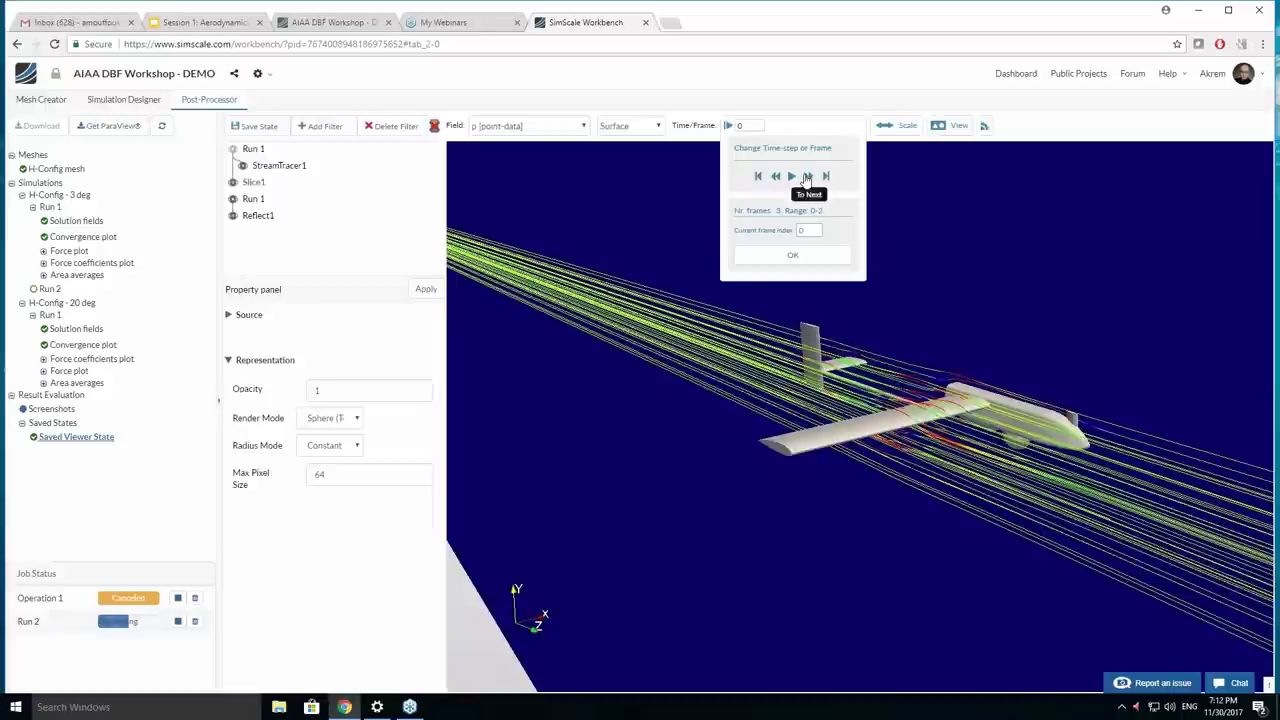
pyautogui.click(807, 177)
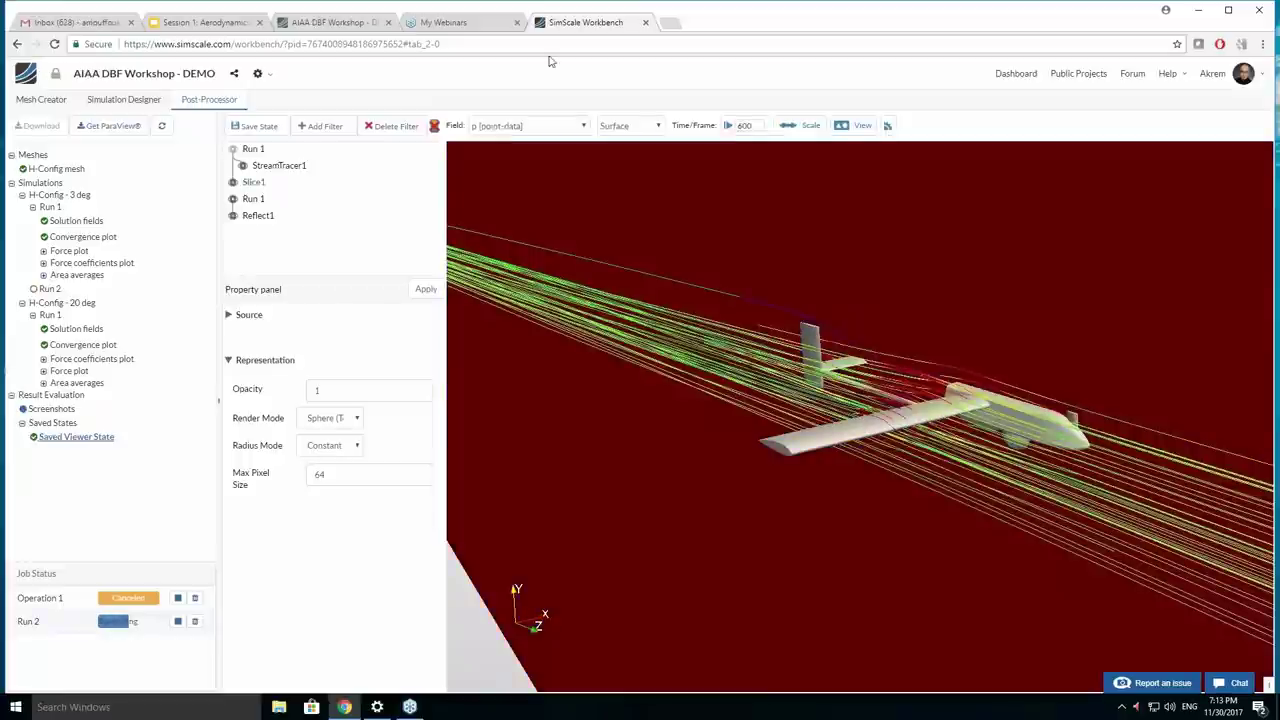
# Switch to the Google Slides deck and present it full-screen.
pyautogui.click(187, 26)
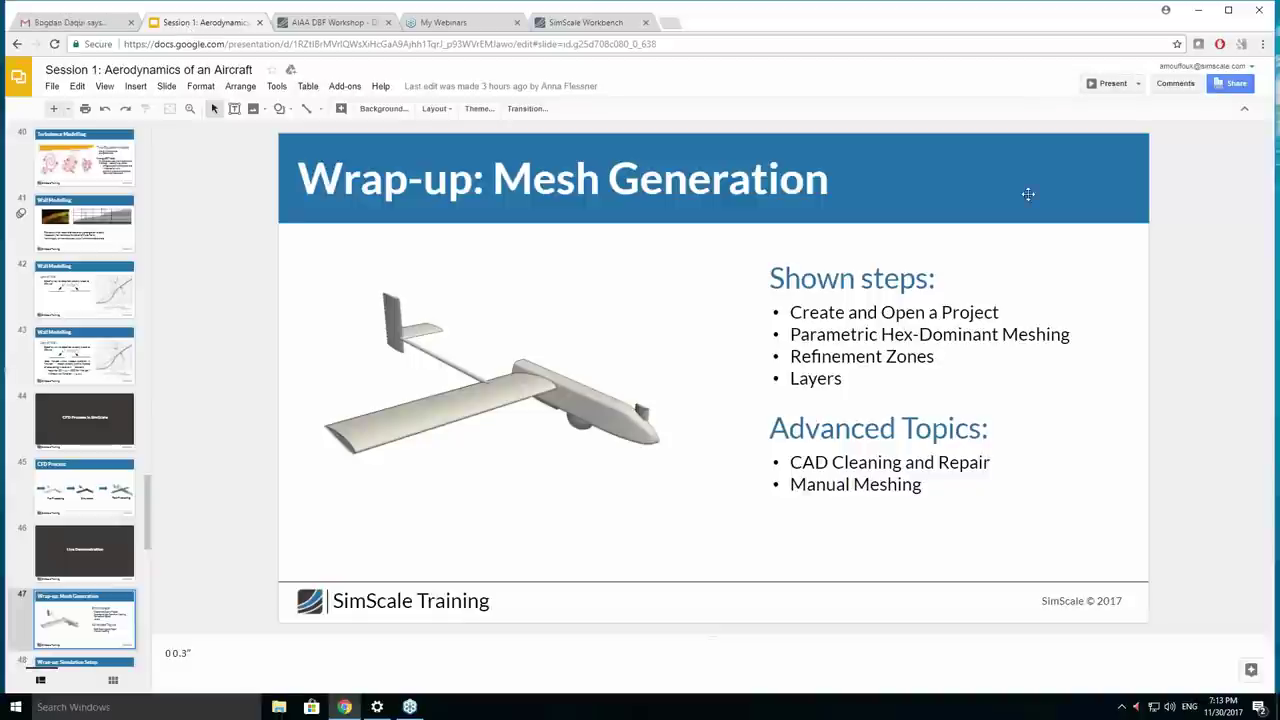
pyautogui.click(1114, 84)
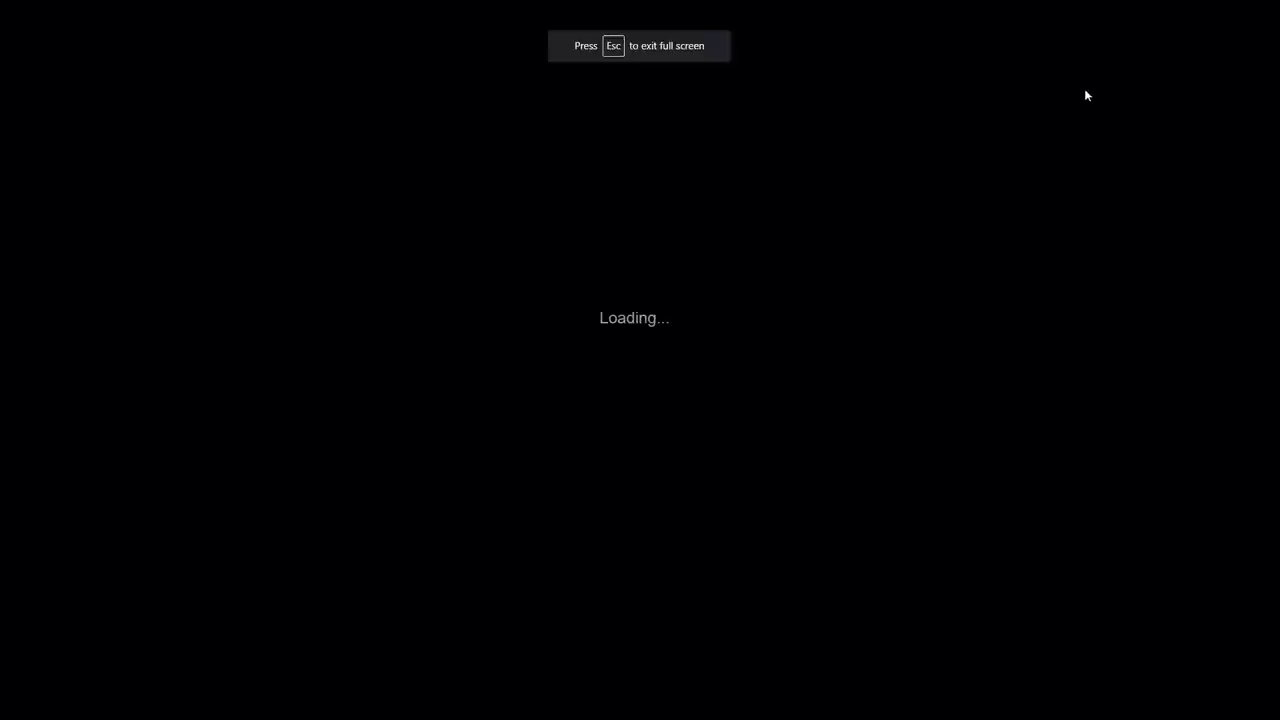